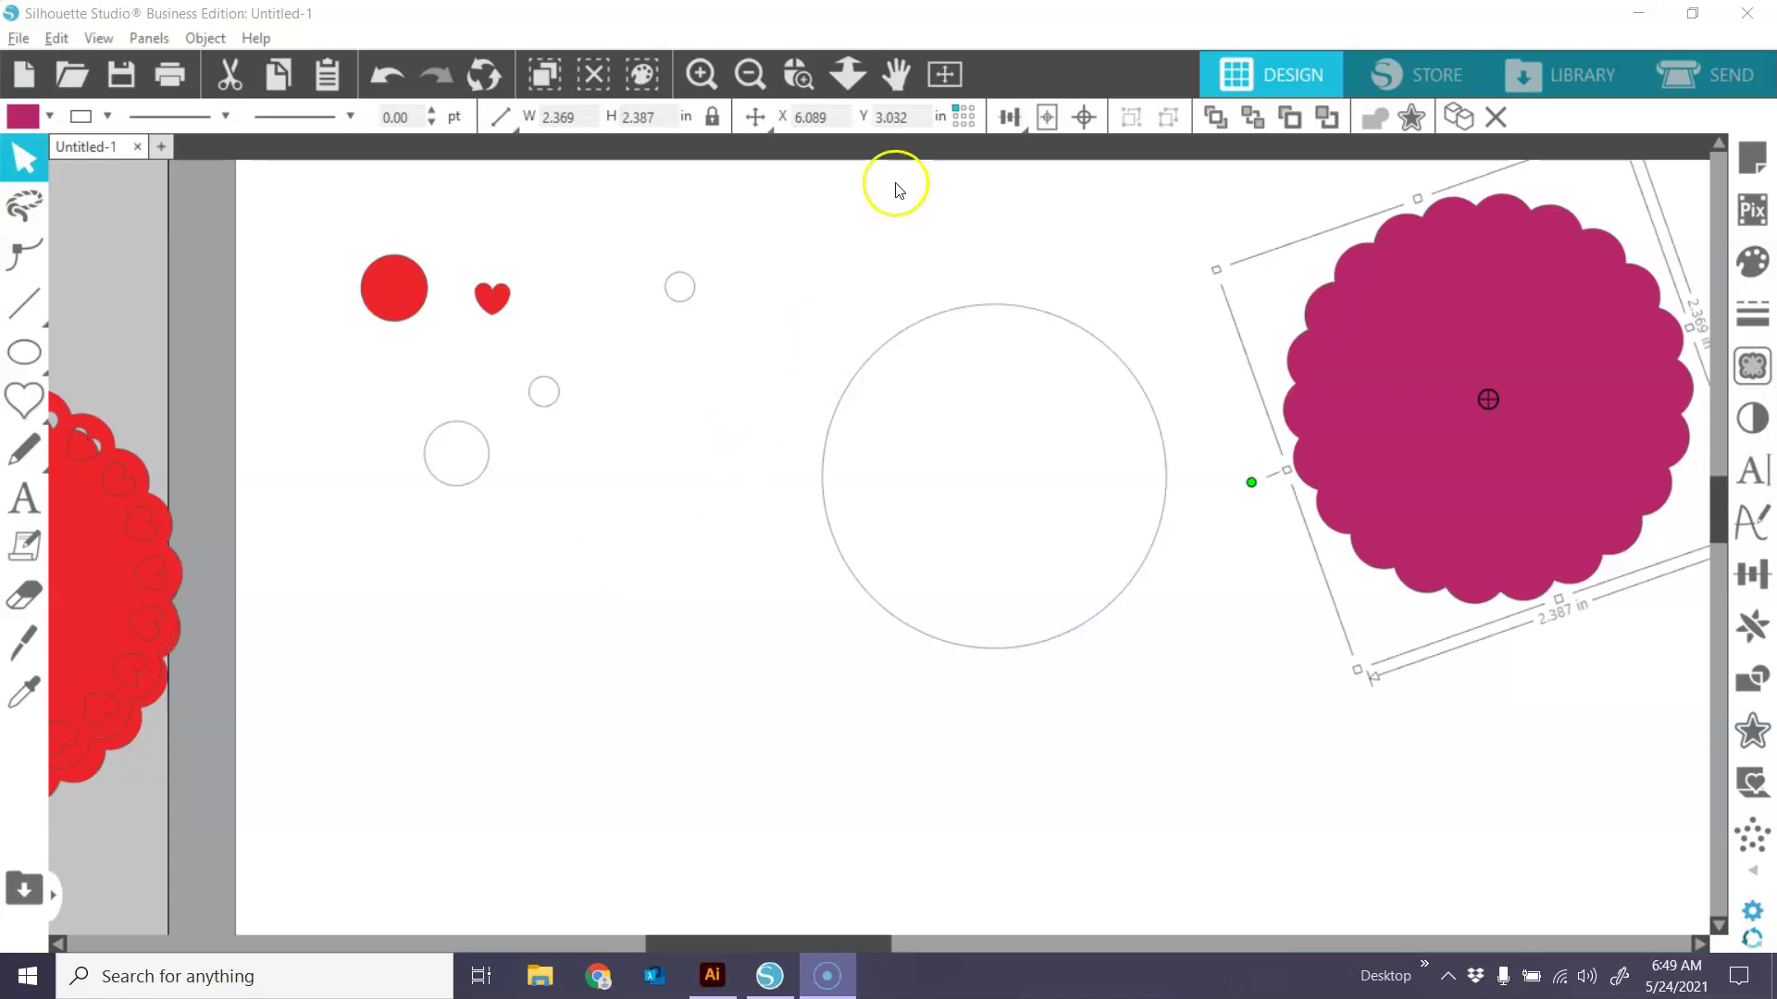
Move the magenta scalloped shape off the page and reposition the large circle outline closer to the small circles.
{"action": "left_click_drag", "start_coordinate": [1377, 324], "coordinate": [159, 269]}
{"action": "left_click", "coordinate": [232, 610]}
{"action": "left_click_drag", "start_coordinate": [231, 610], "coordinate": [331, 583]}
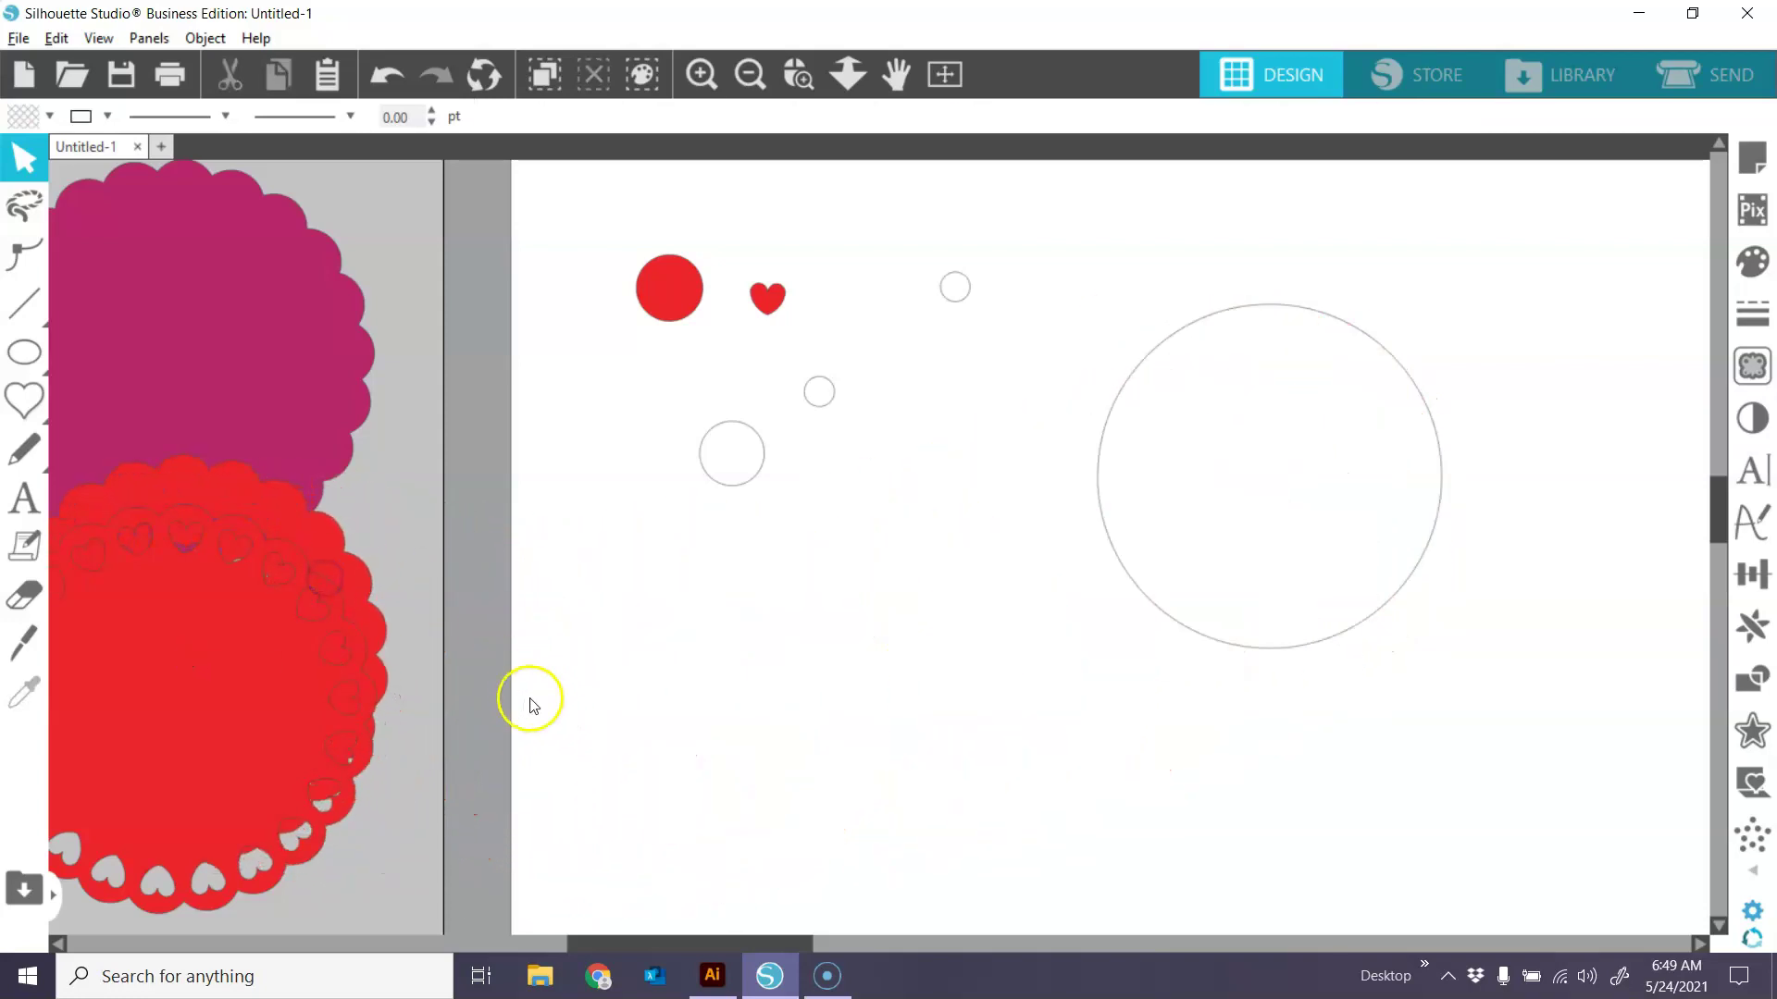
{"action": "left_click_drag", "start_coordinate": [754, 946], "coordinate": [845, 920]}
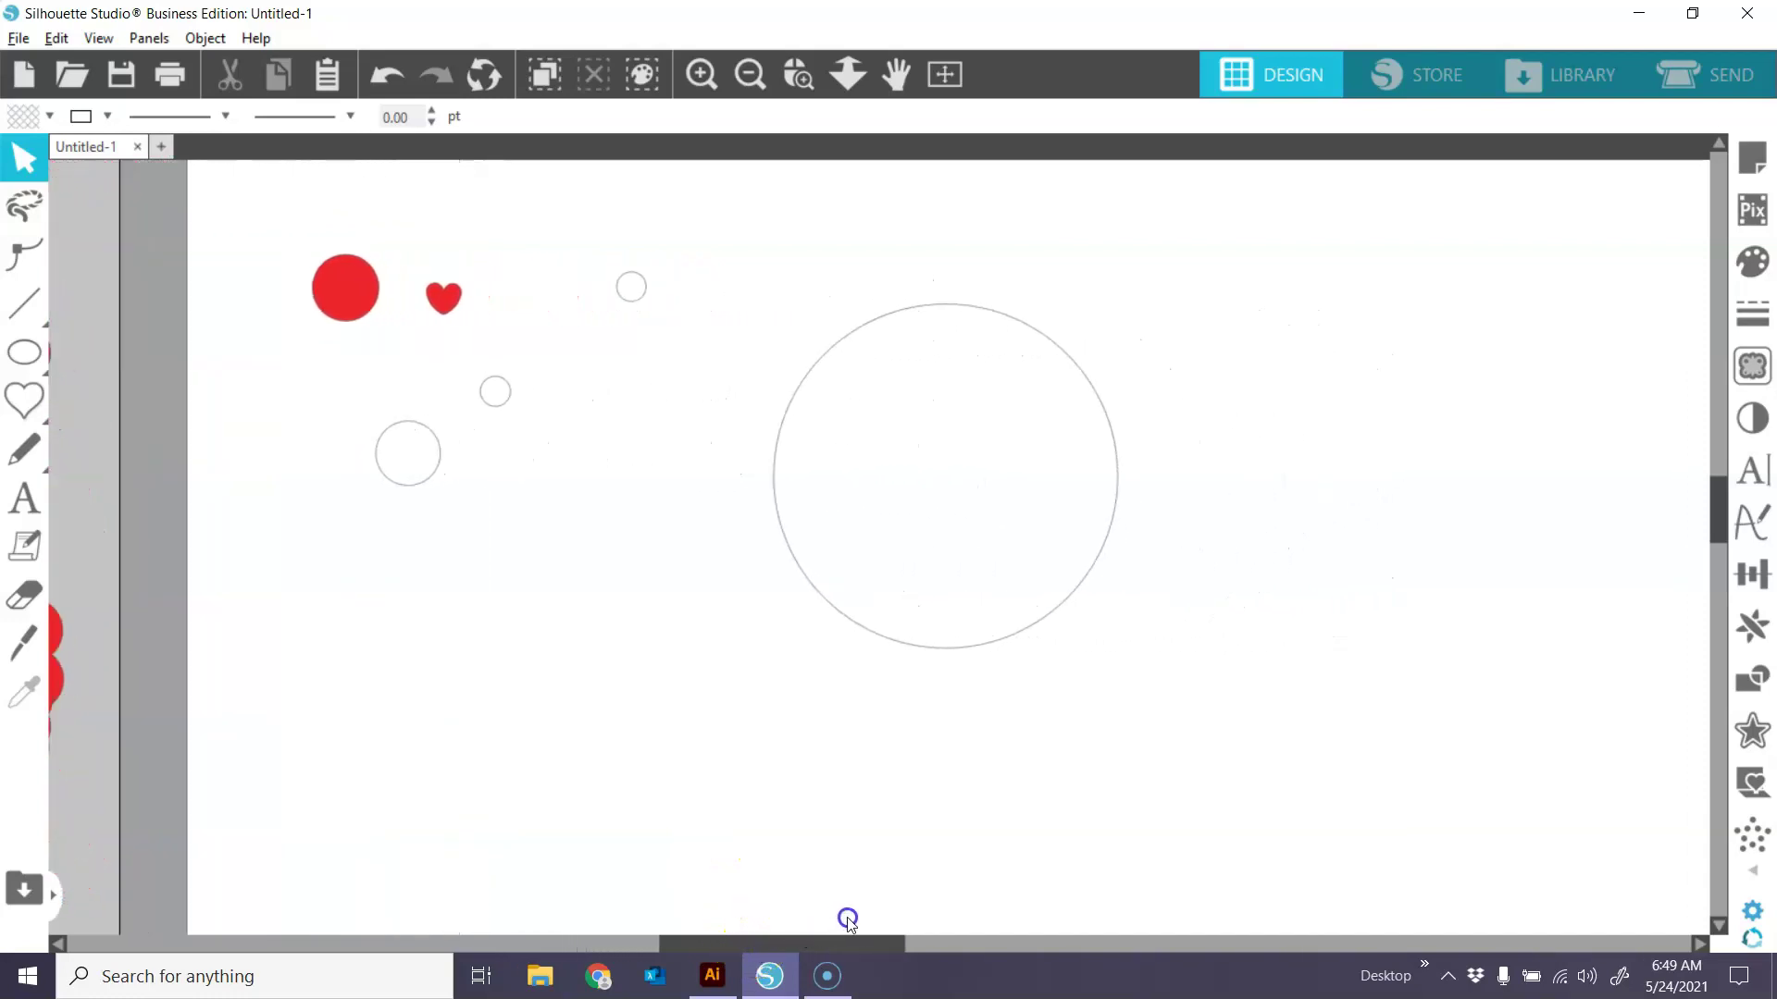
{"action": "left_click", "coordinate": [1115, 453]}
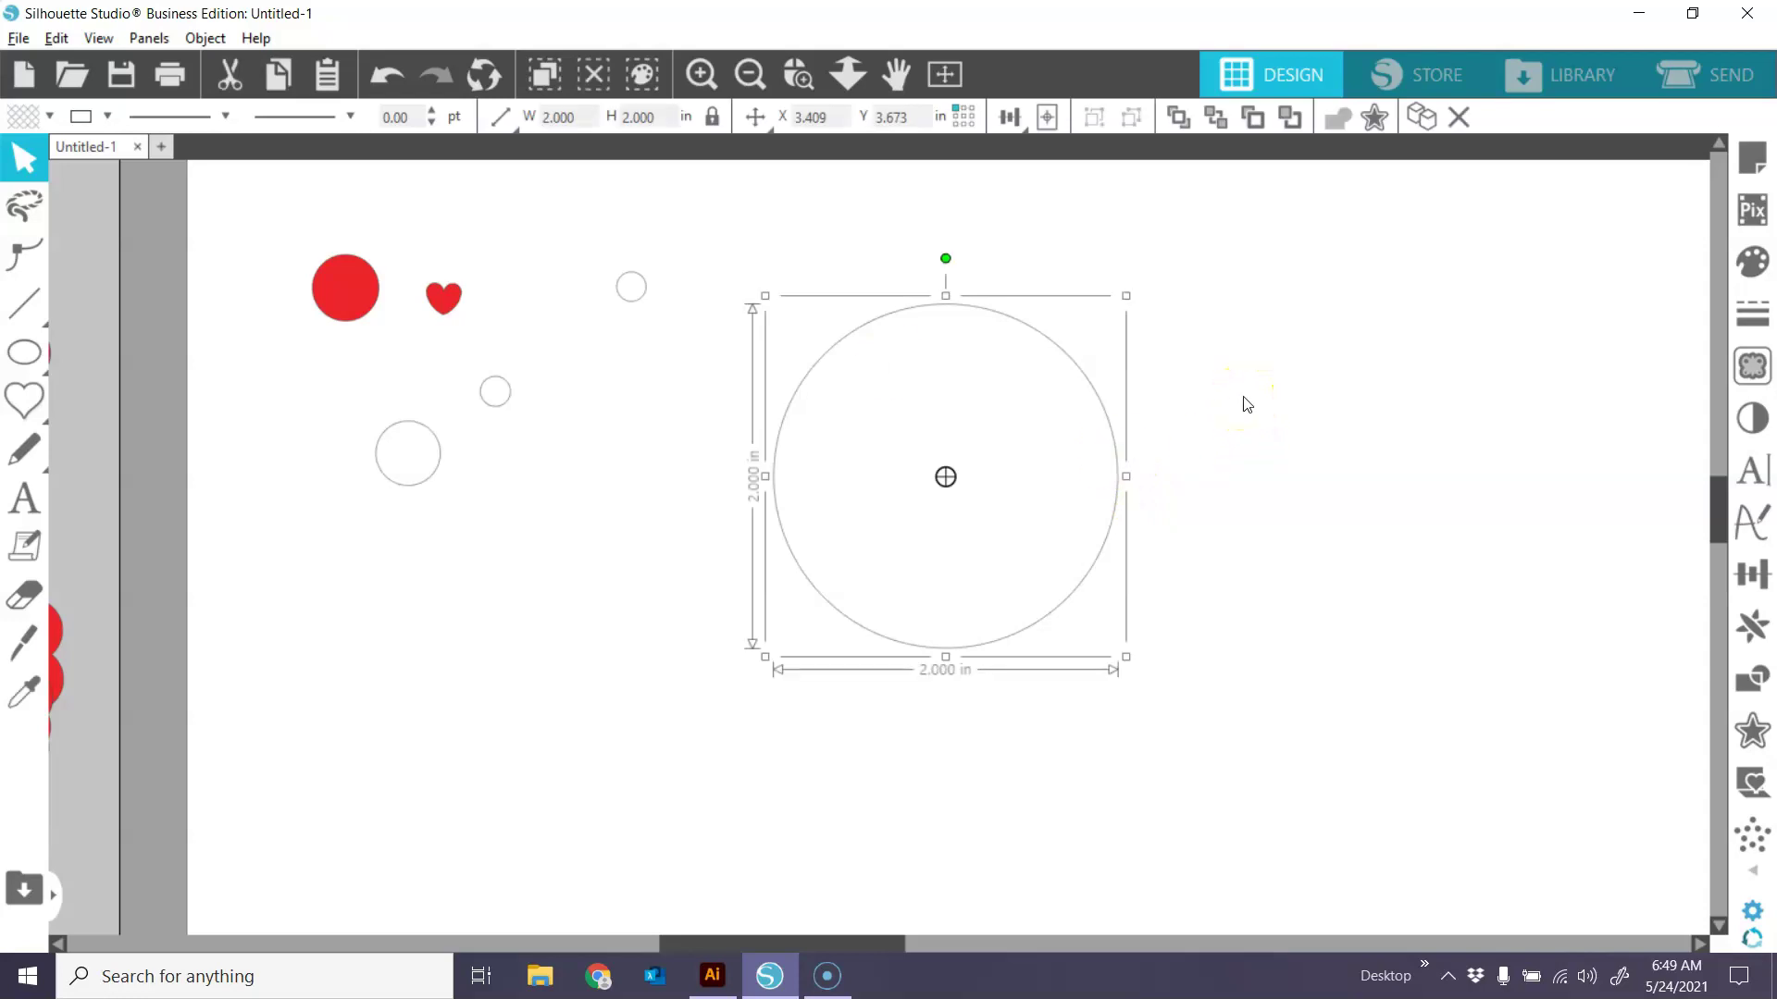
{"action": "left_click_drag", "start_coordinate": [1071, 364], "coordinate": [856, 434]}
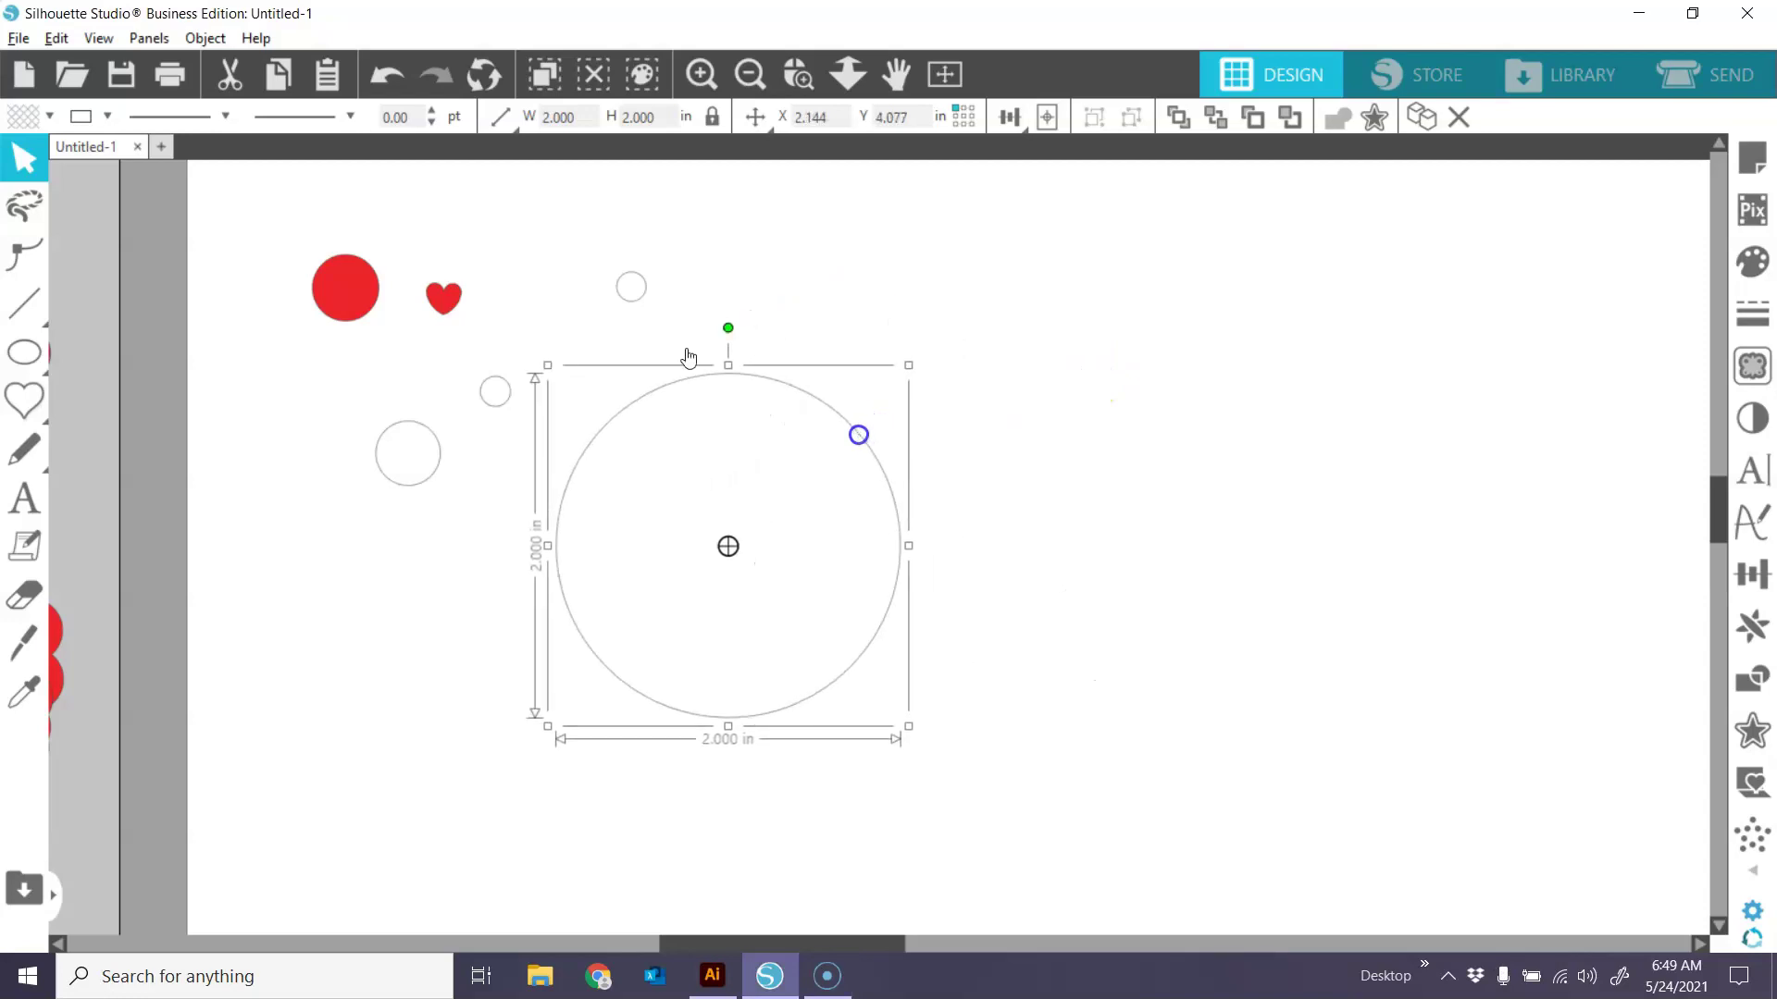
Draw a new circle beside the large circle outline and enlarge it to about 2.1 in across.
{"action": "mouse_move", "coordinate": [27, 350]}
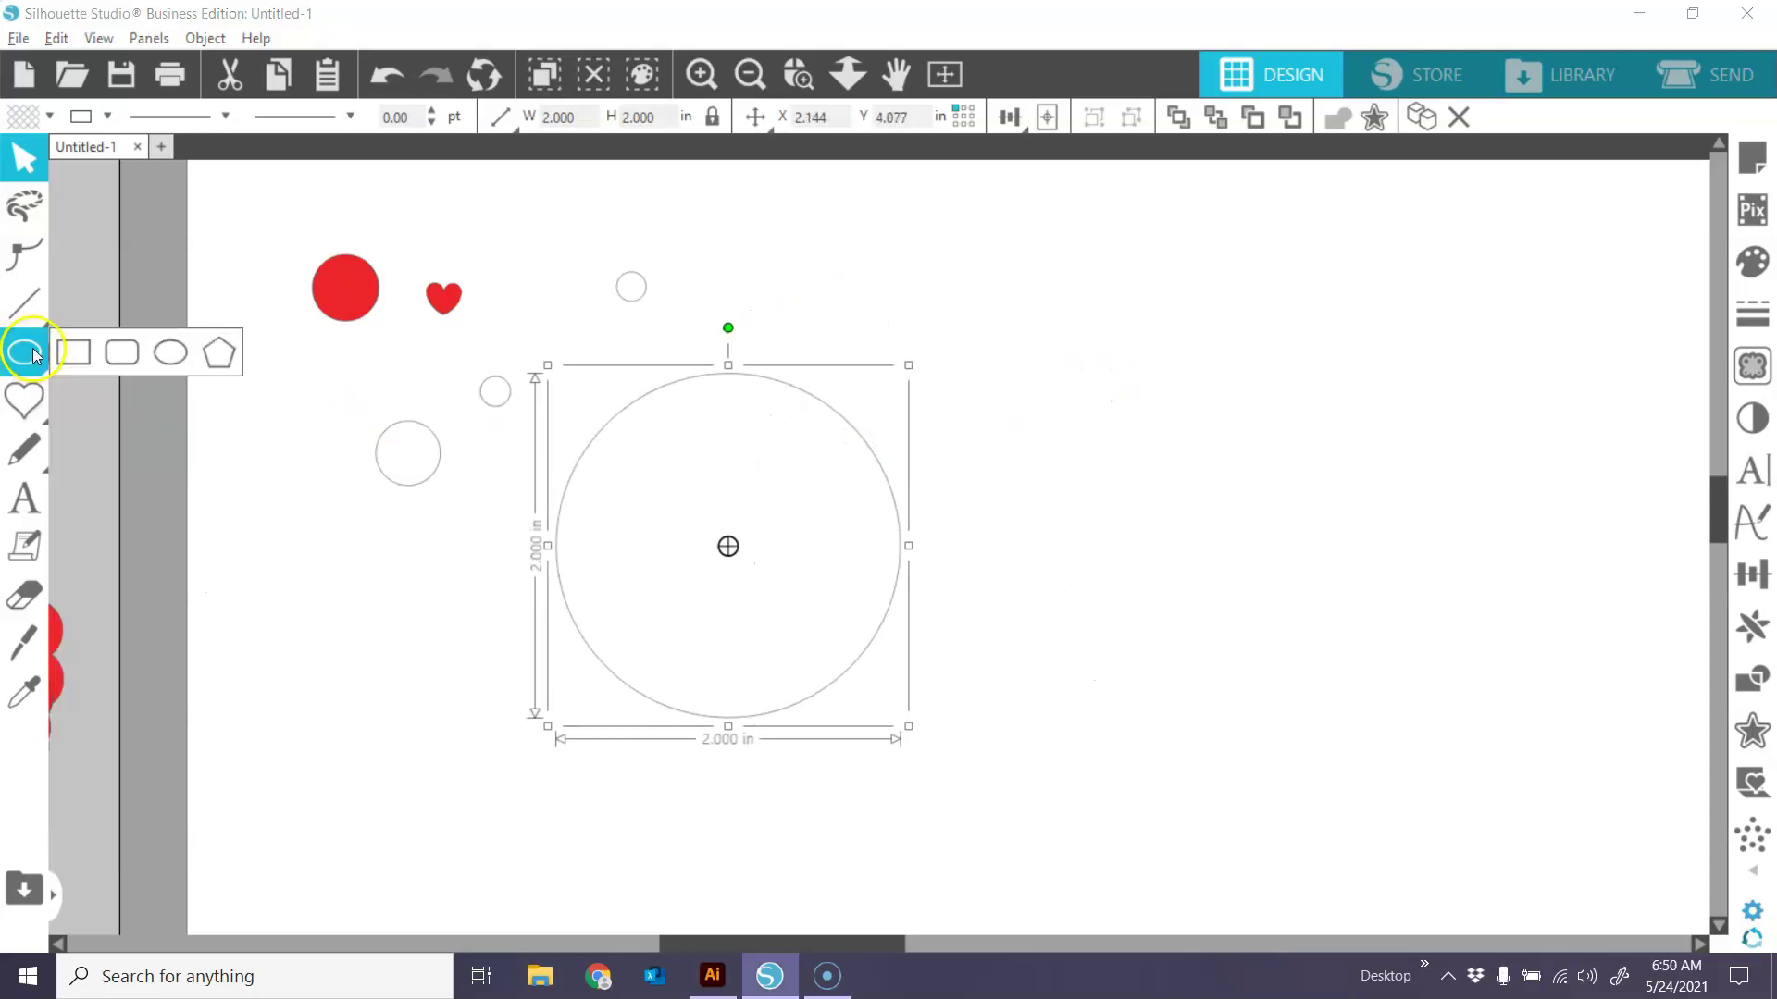
{"action": "left_click", "coordinate": [158, 359]}
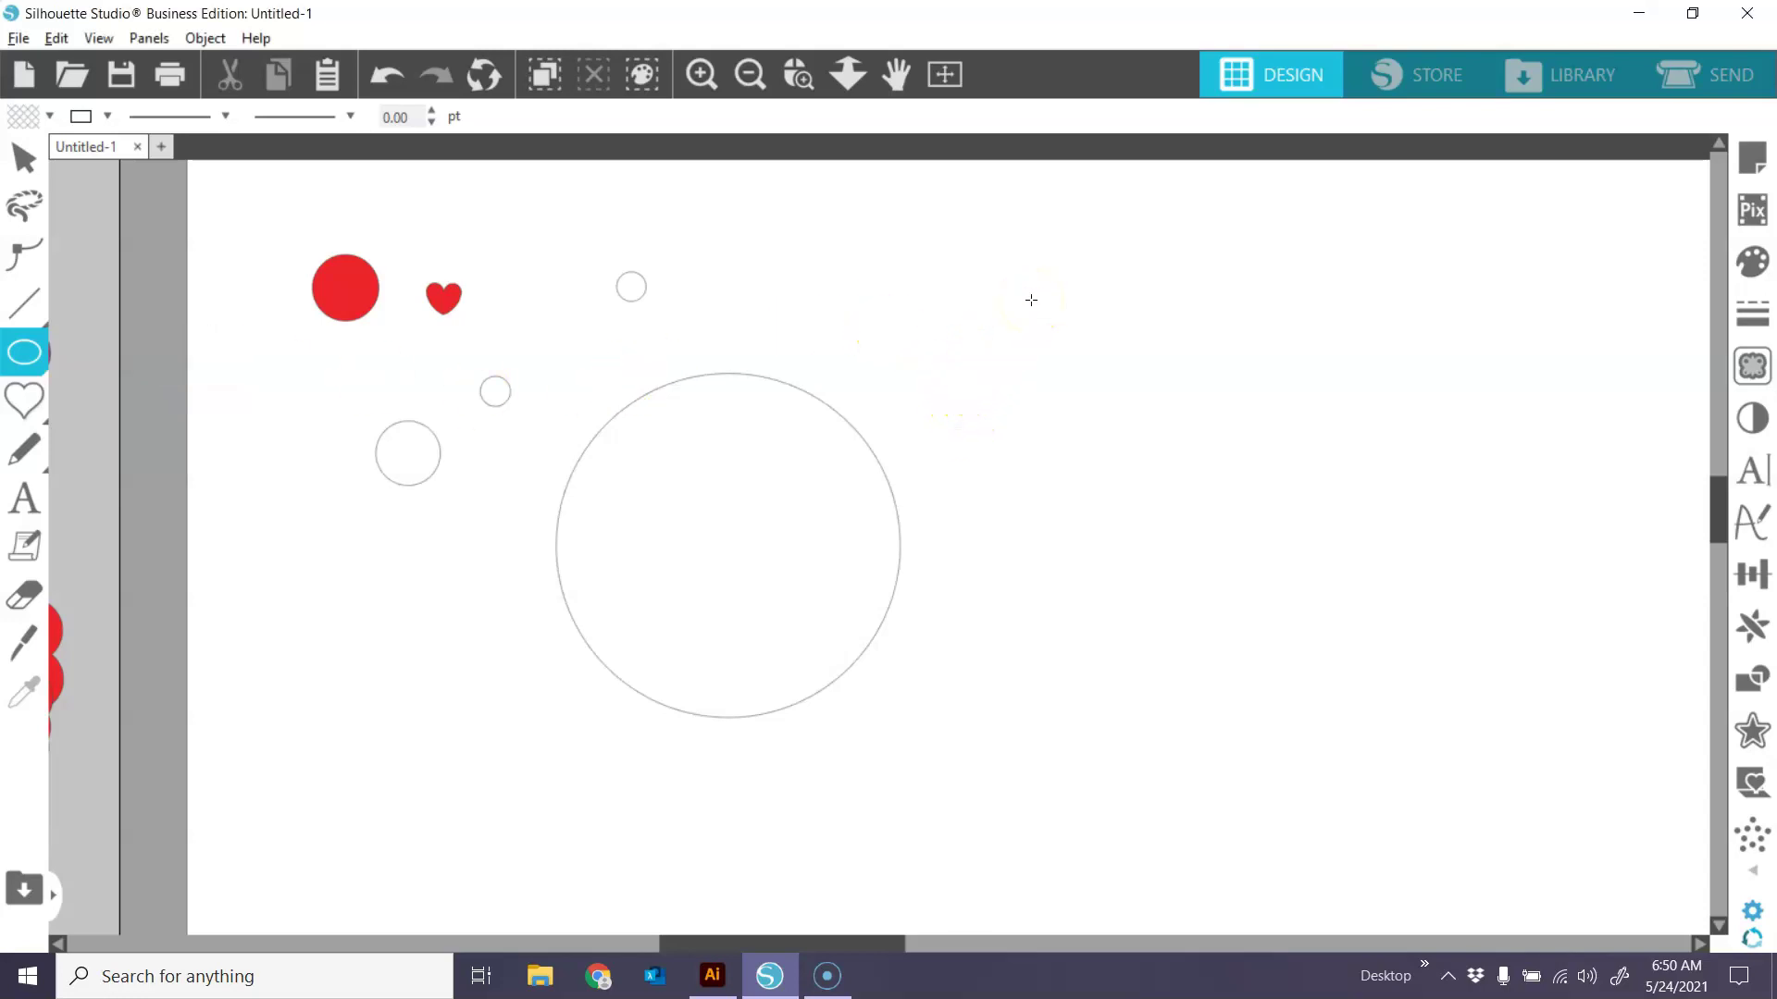
{"action": "left_click_drag", "start_coordinate": [1049, 301], "coordinate": [1386, 611]}
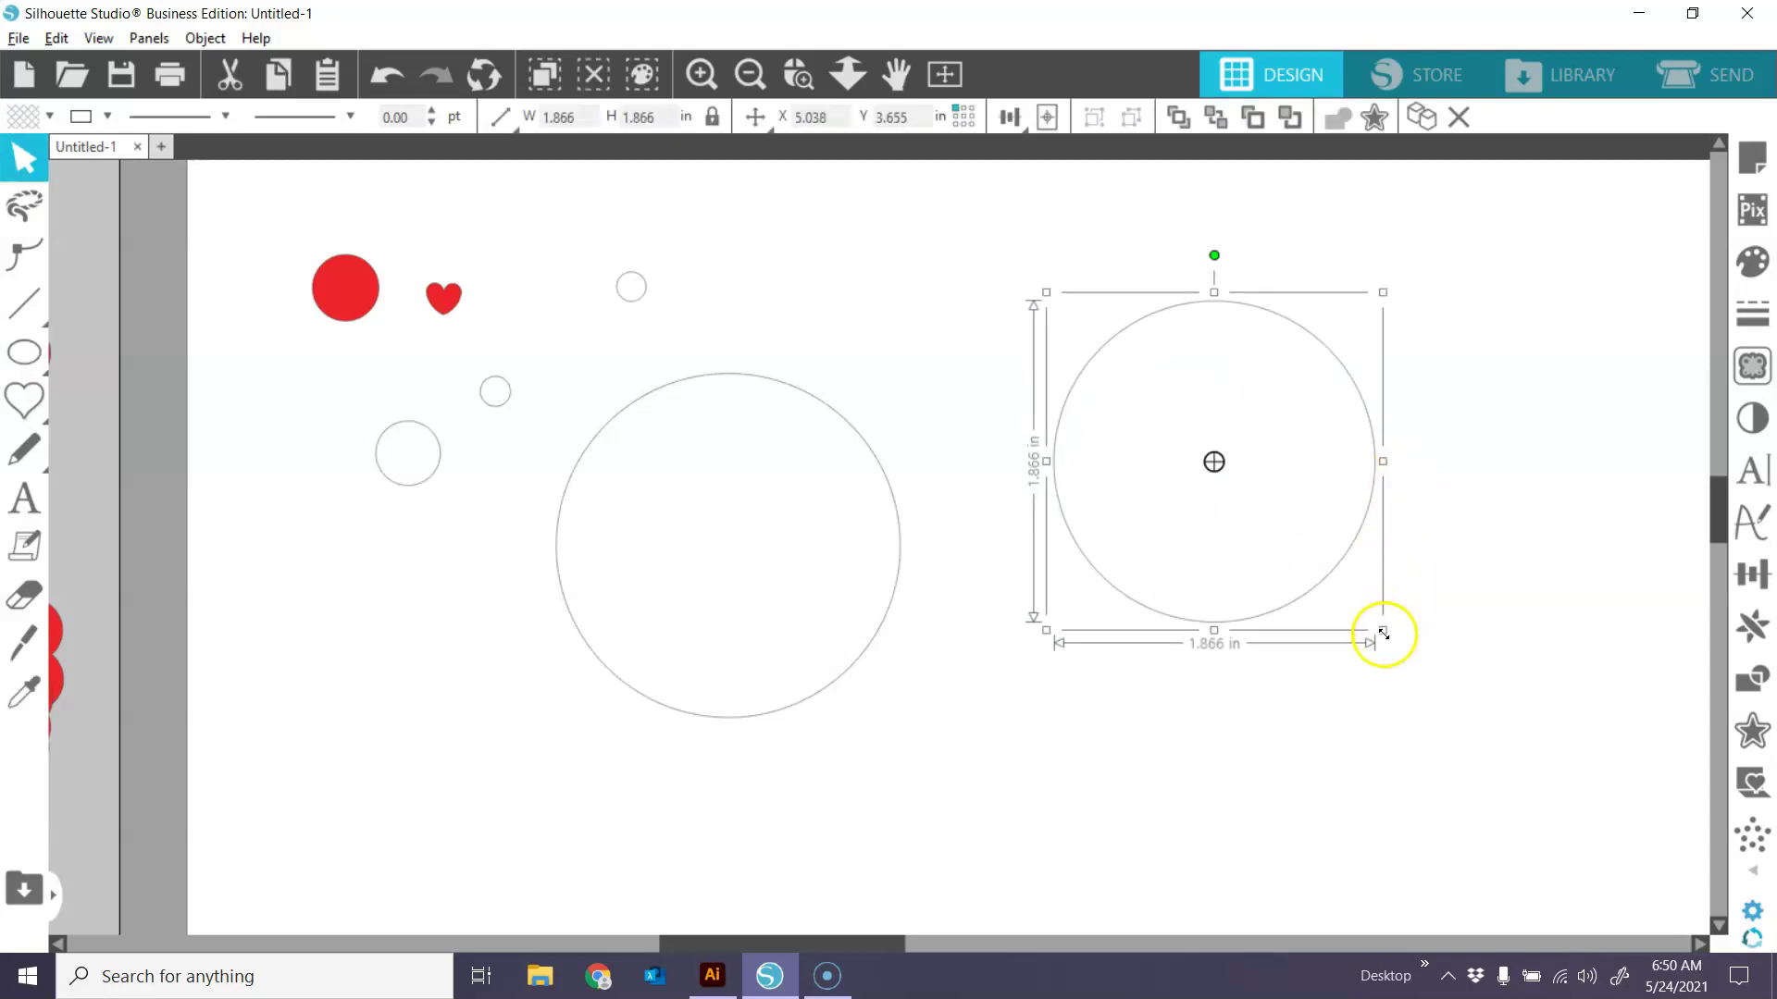
{"action": "left_click_drag", "start_coordinate": [1382, 633], "coordinate": [1442, 659]}
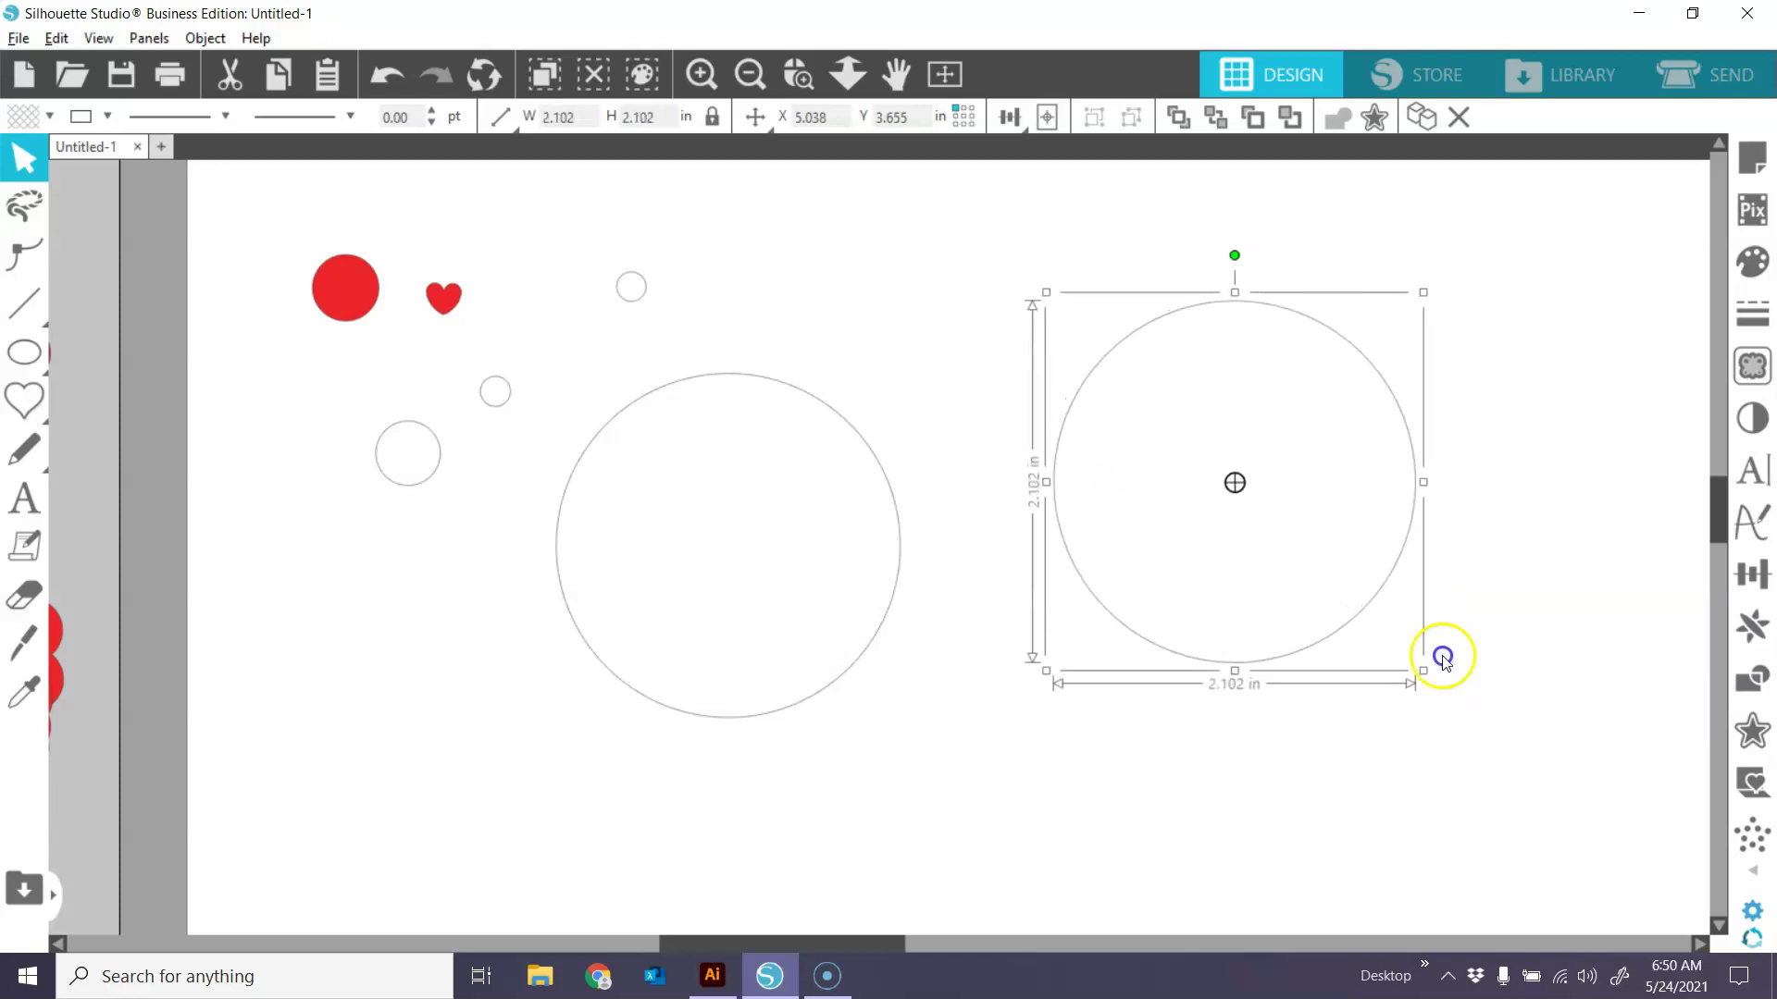
Set the new circle's width to 1.75 in with its proportions locked.
{"action": "left_click", "coordinate": [713, 119]}
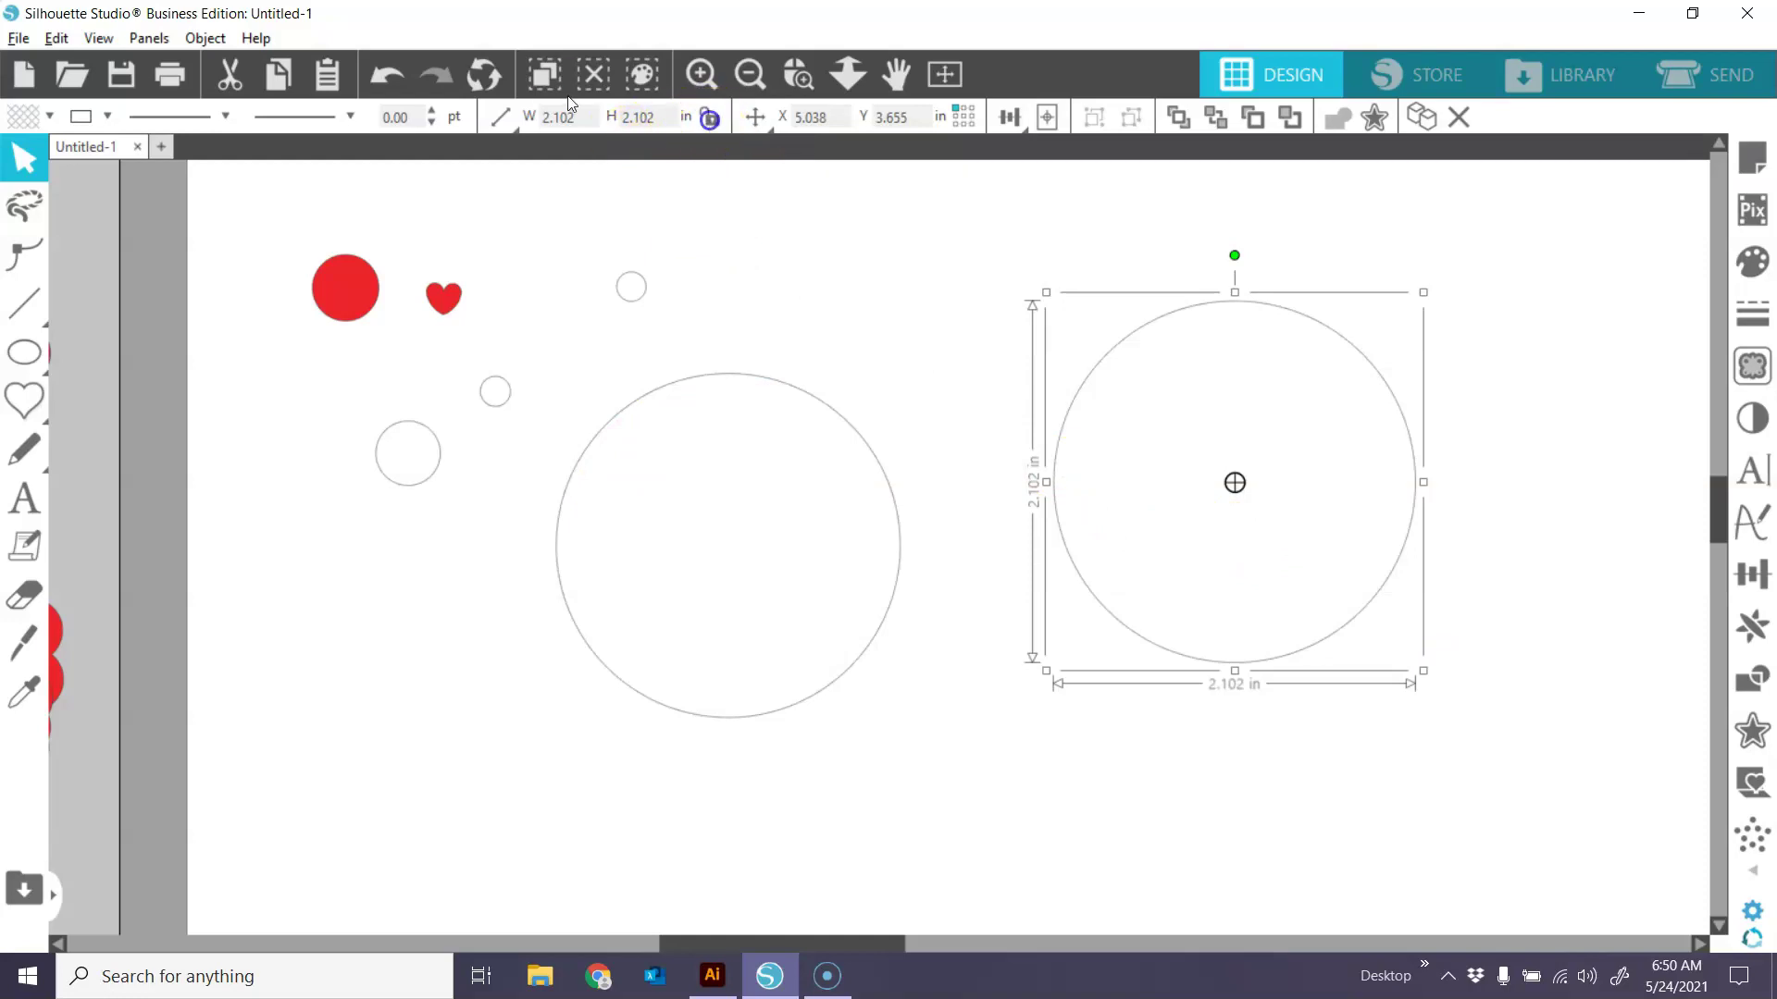
{"action": "left_click", "coordinate": [711, 120]}
{"action": "left_click", "coordinate": [561, 117]}
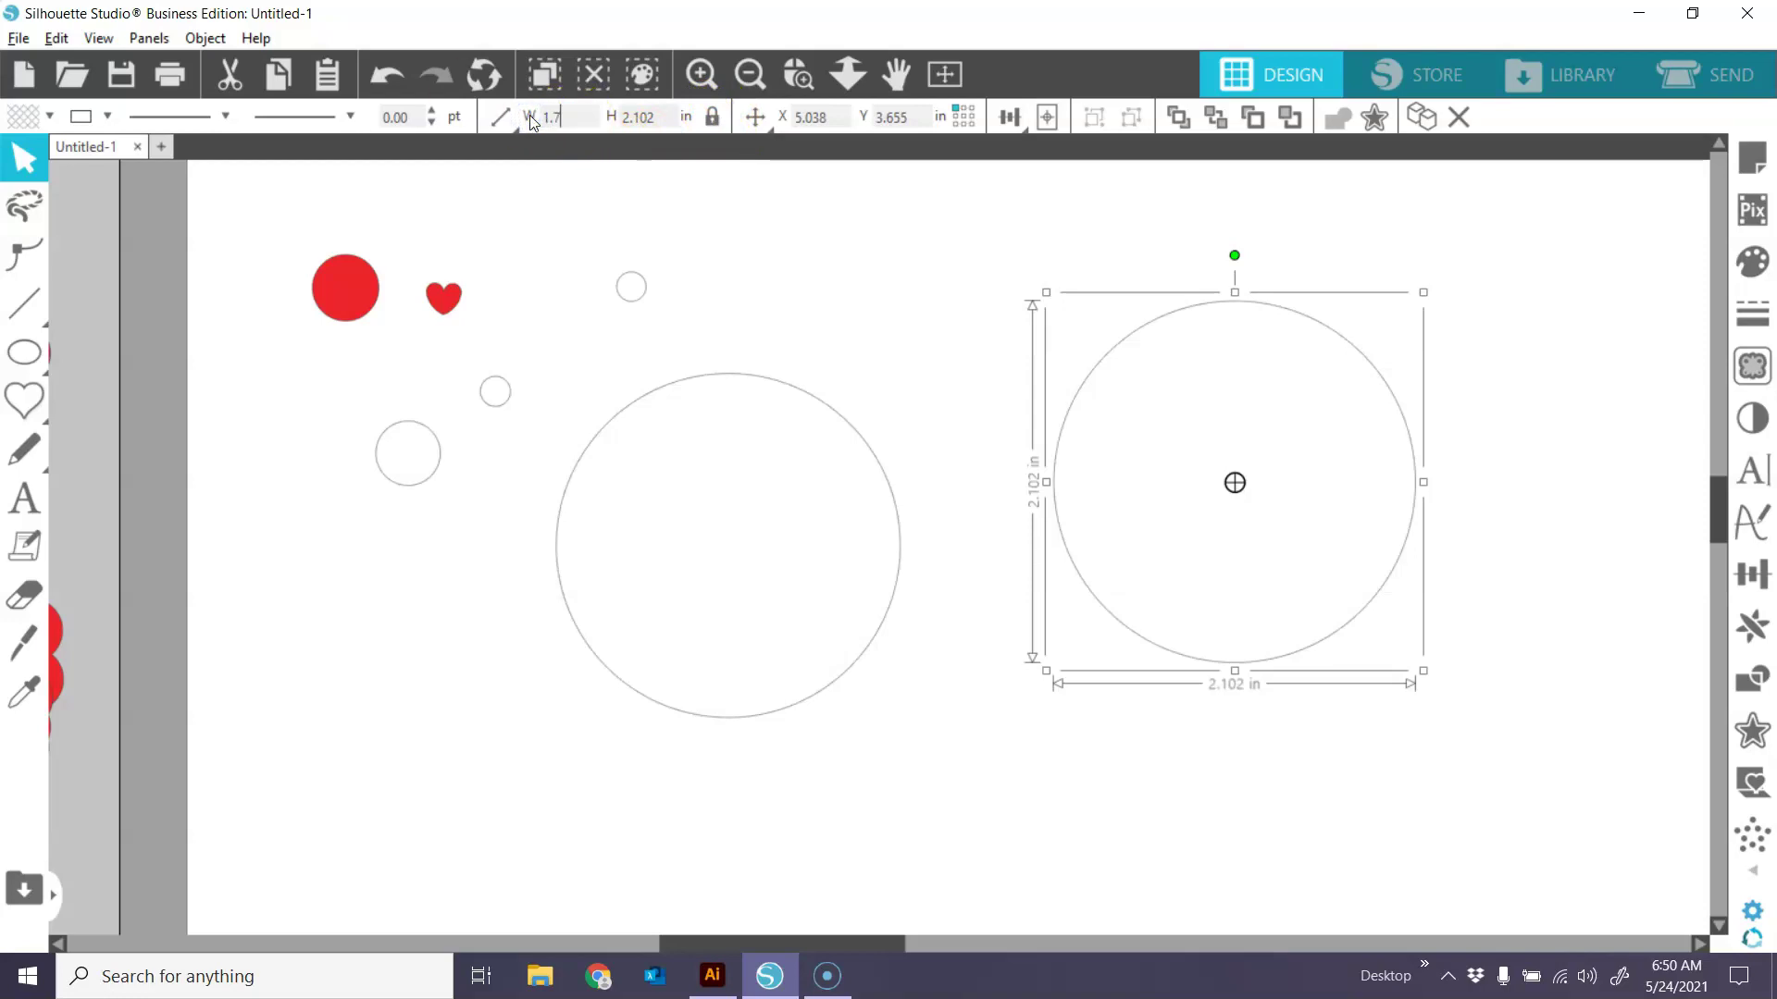
{"action": "key", "text": "Return"}
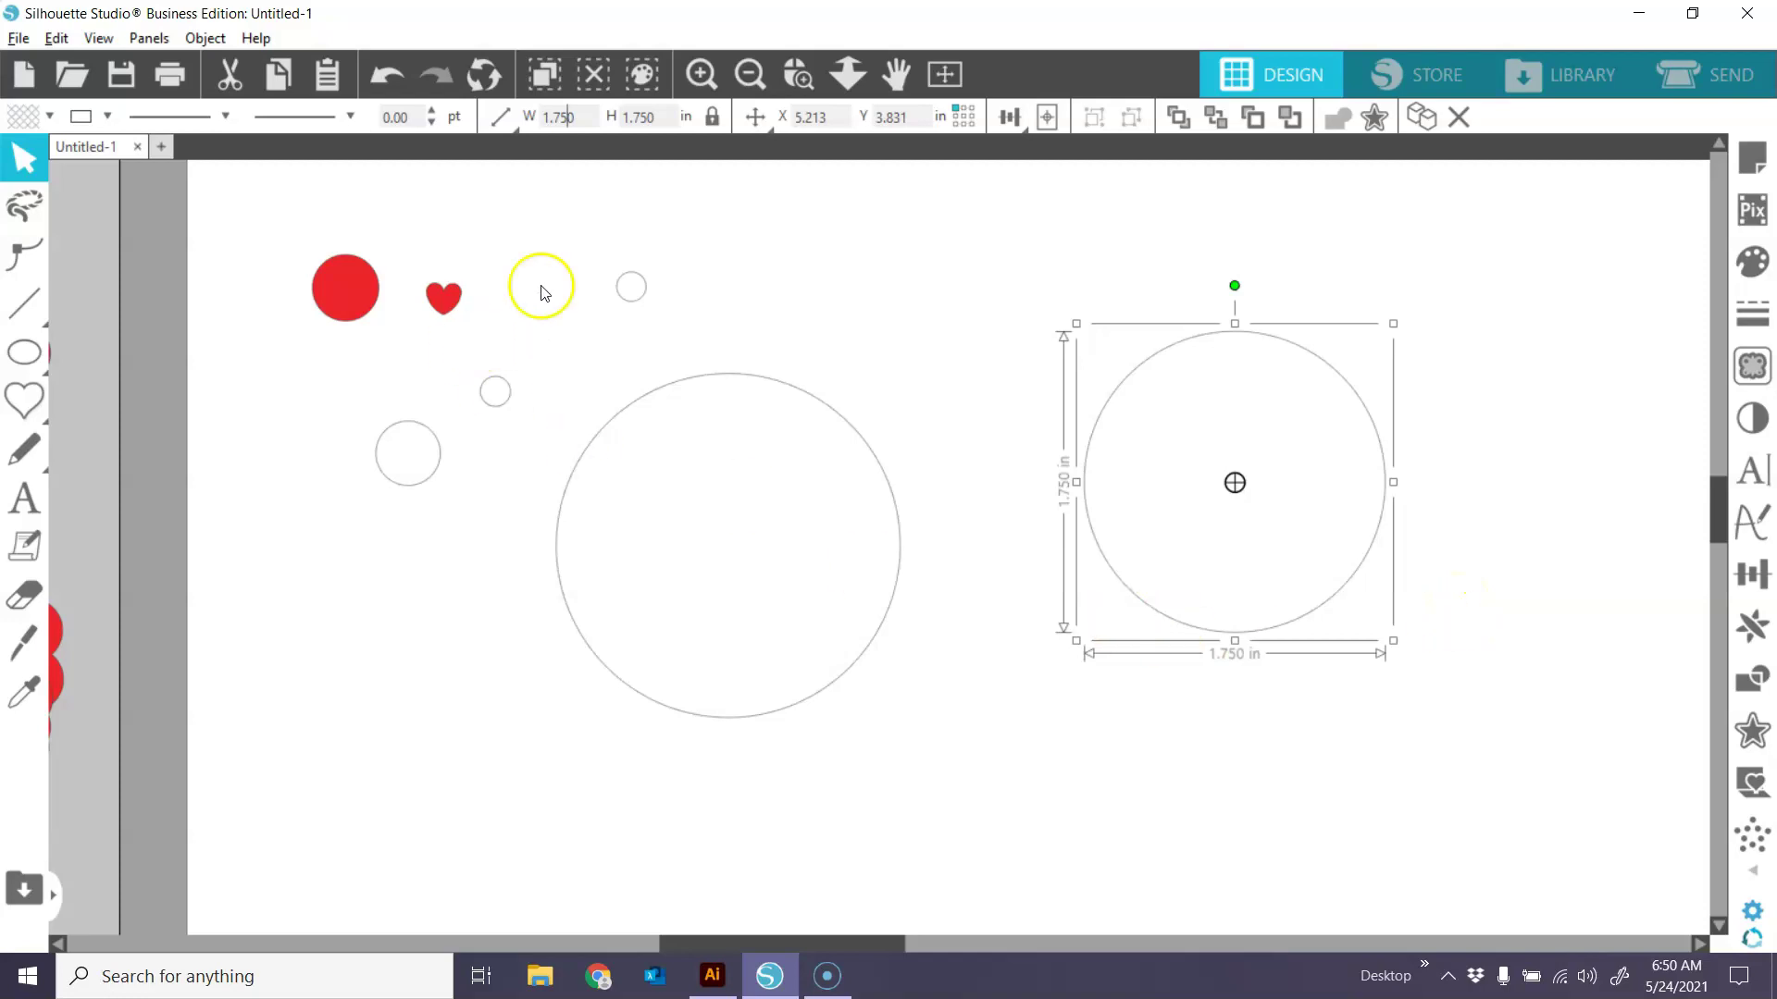
Set the new circle's width to 2 in and move it to the page's left edge below the small circles.
{"action": "left_click", "coordinate": [563, 116]}
{"action": "type", "text": "2"}
{"action": "key", "text": "Return"}
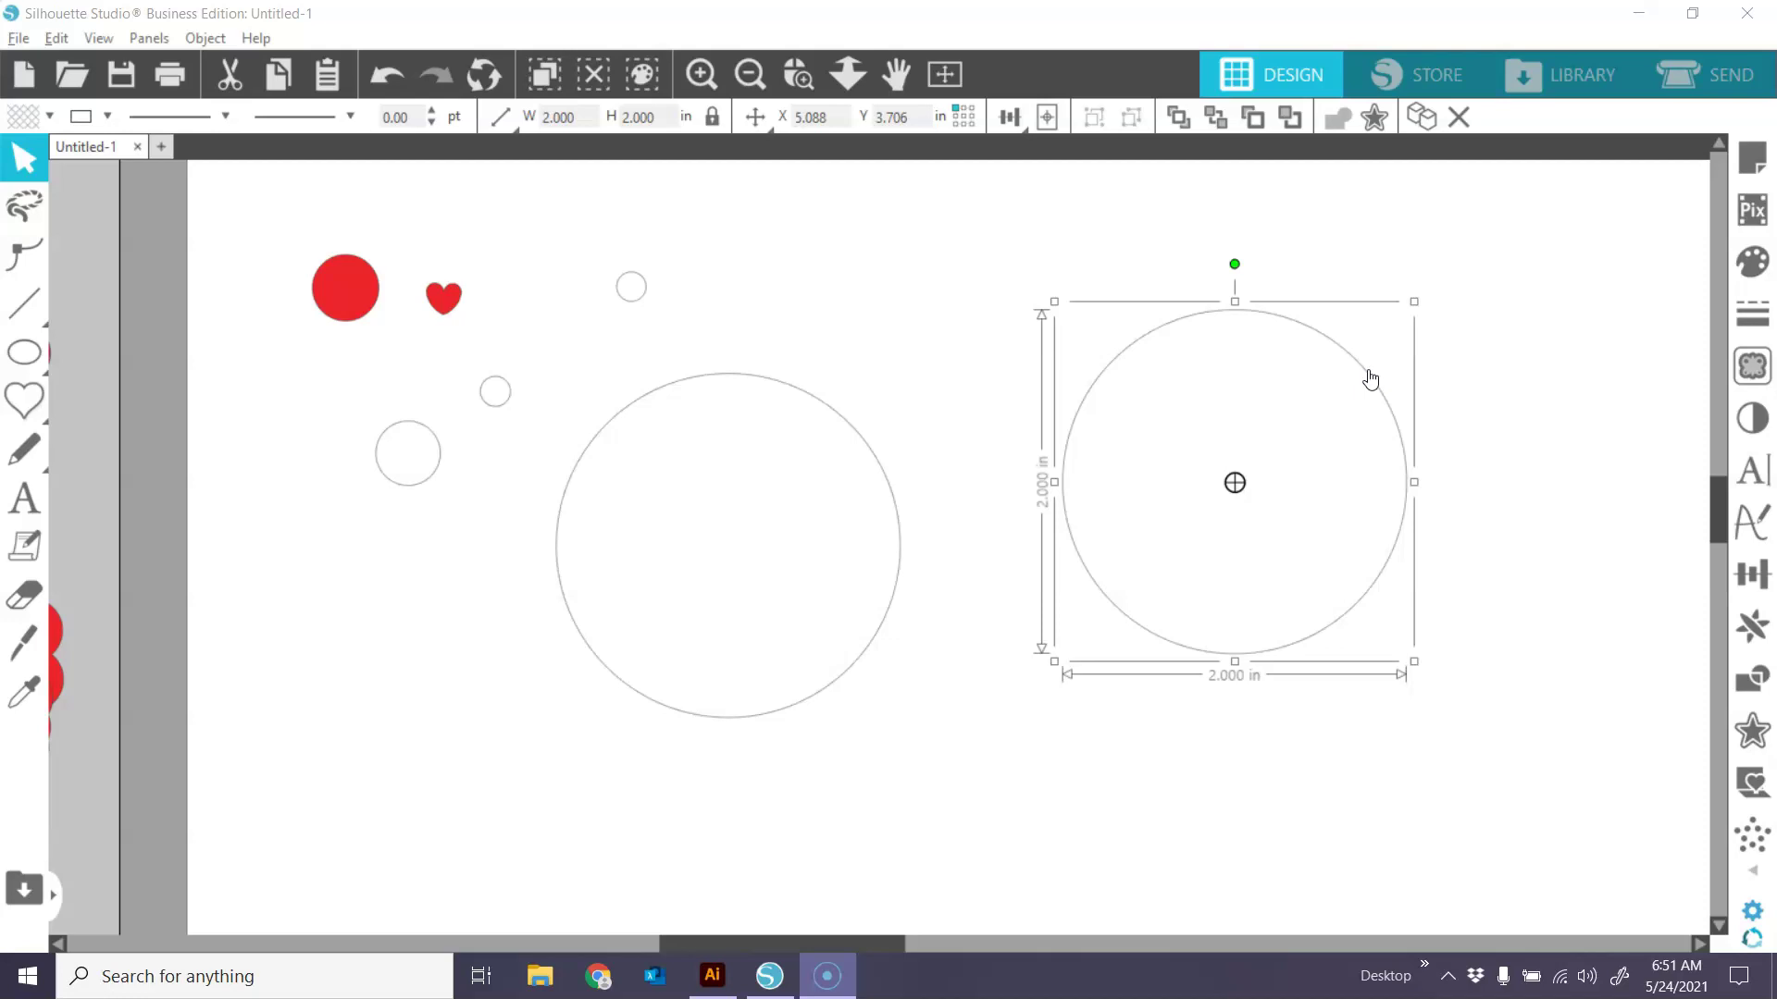
{"action": "left_click_drag", "start_coordinate": [1366, 372], "coordinate": [487, 619]}
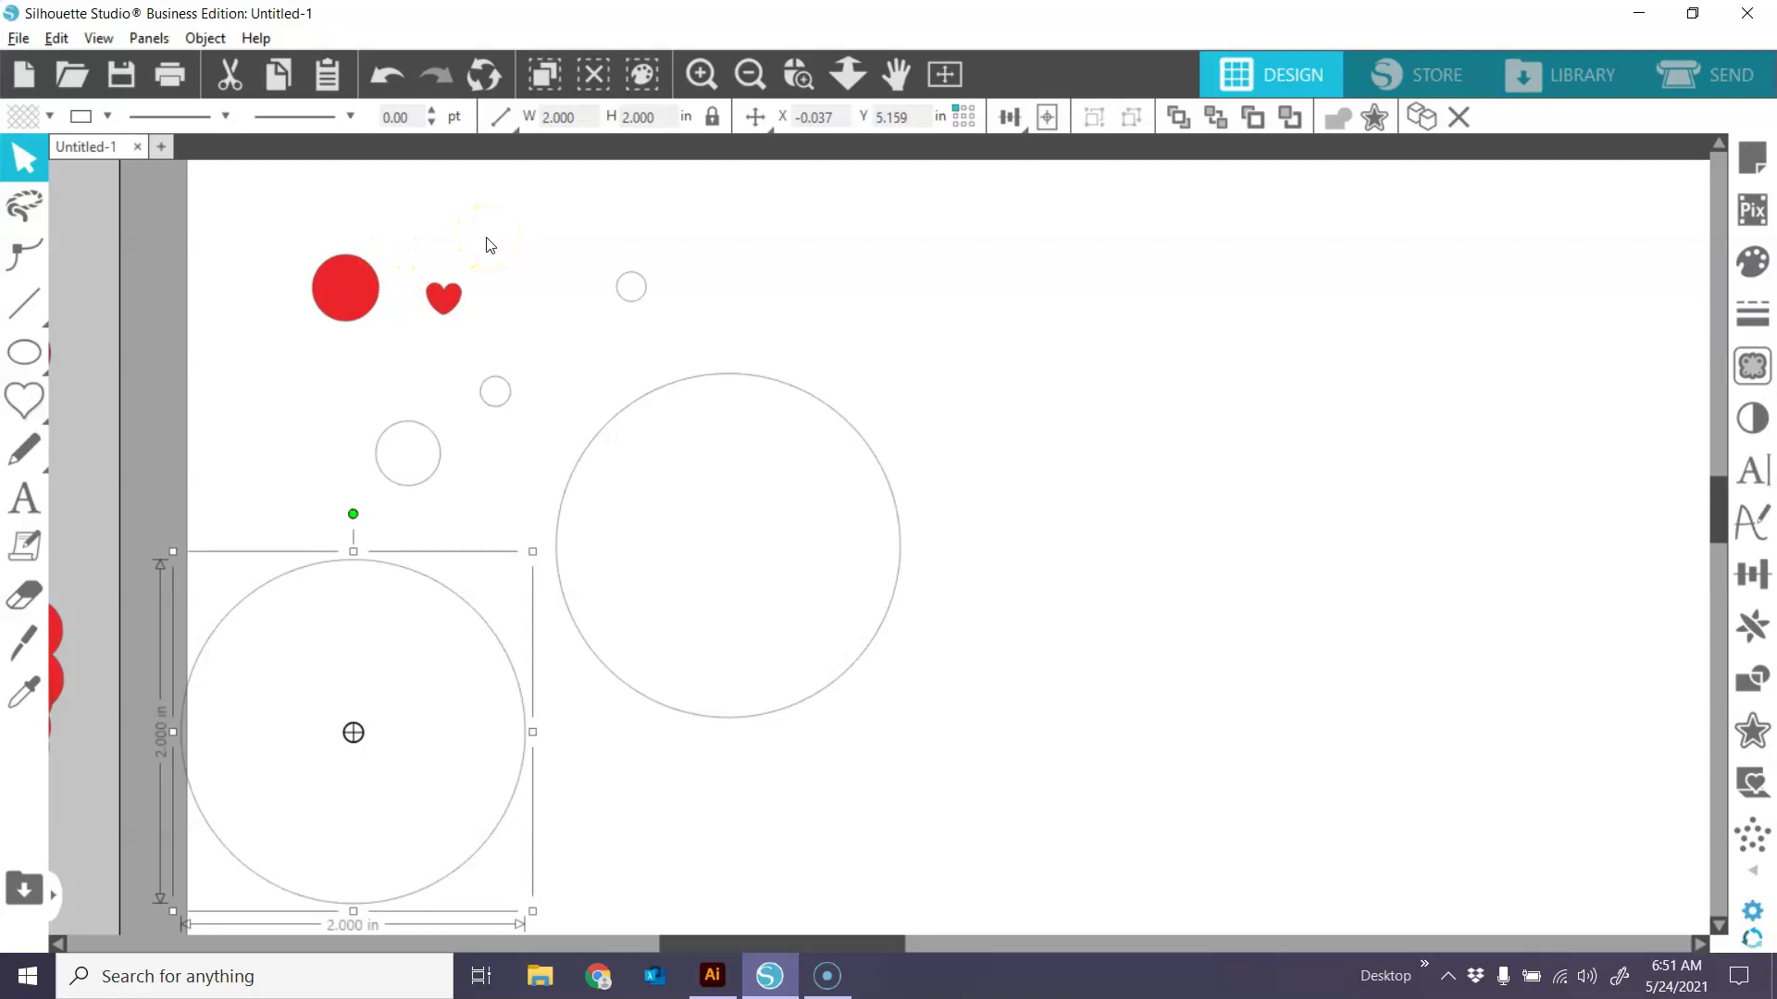
Copy the small red circle and heart to the empty area right of the large outline, enlarged so the circle is about 1.3 in.
{"action": "left_click_drag", "start_coordinate": [489, 244], "coordinate": [313, 343]}
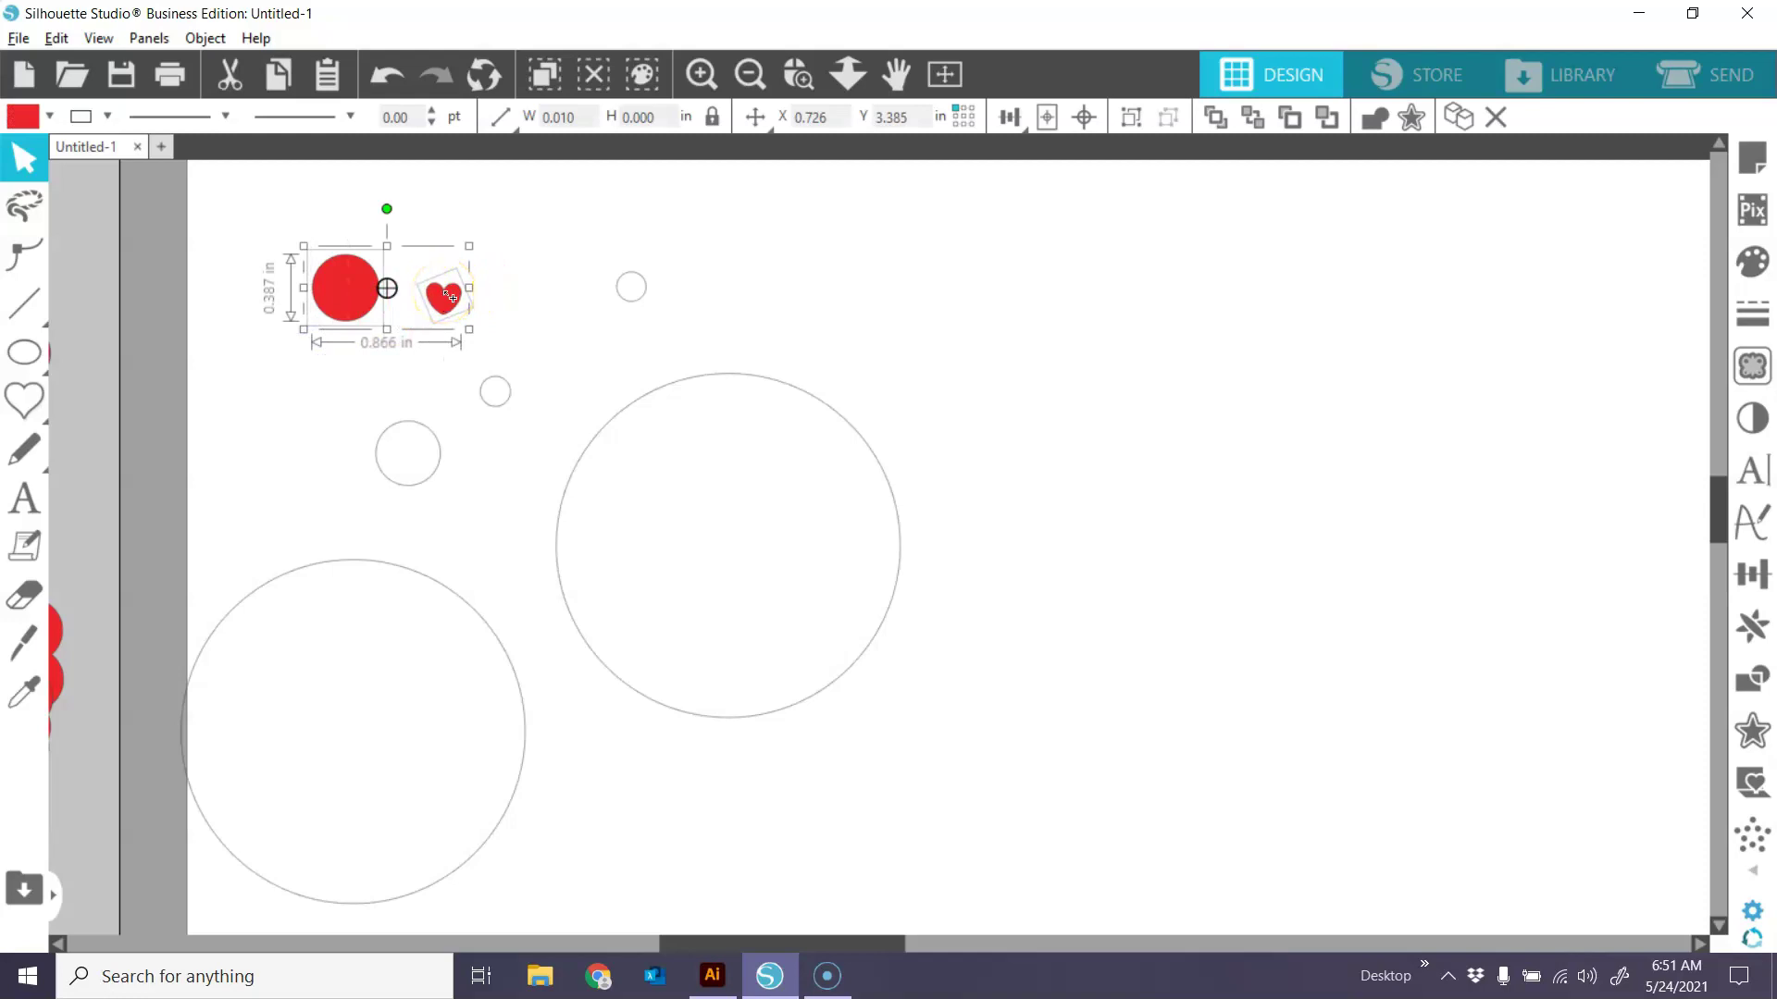
{"action": "left_click_drag", "start_coordinate": [452, 300], "coordinate": [1478, 646]}
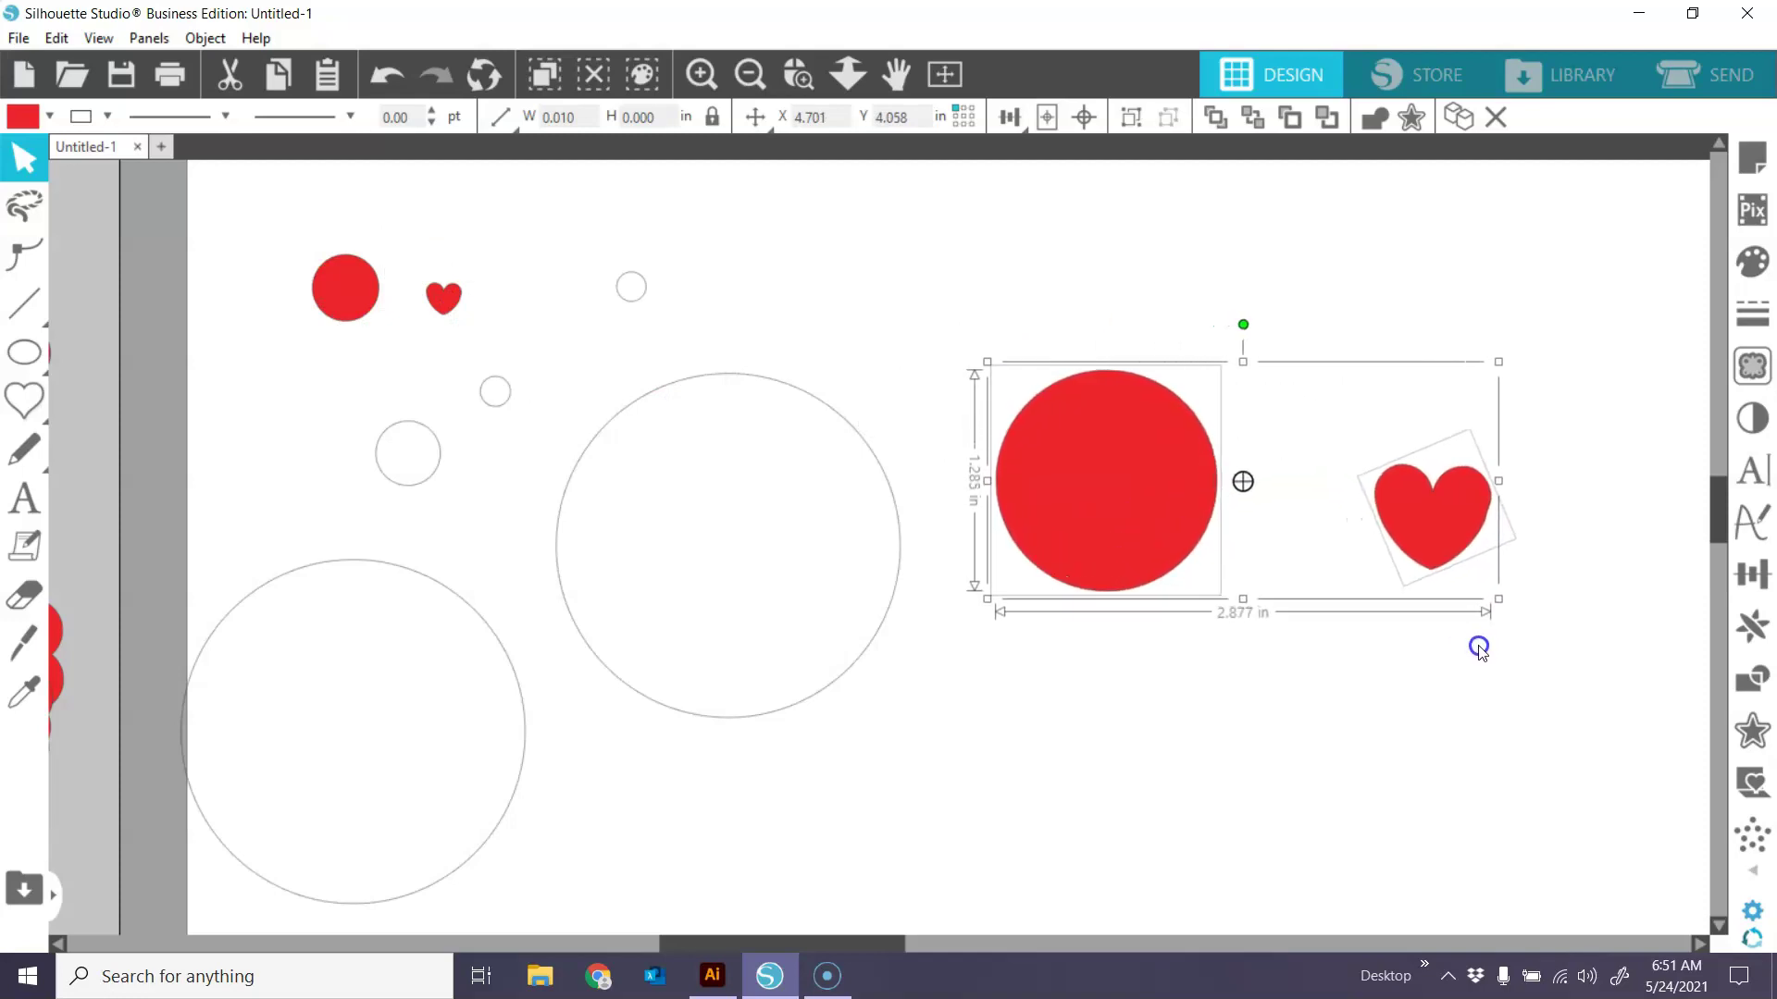
{"action": "left_click", "coordinate": [1562, 638]}
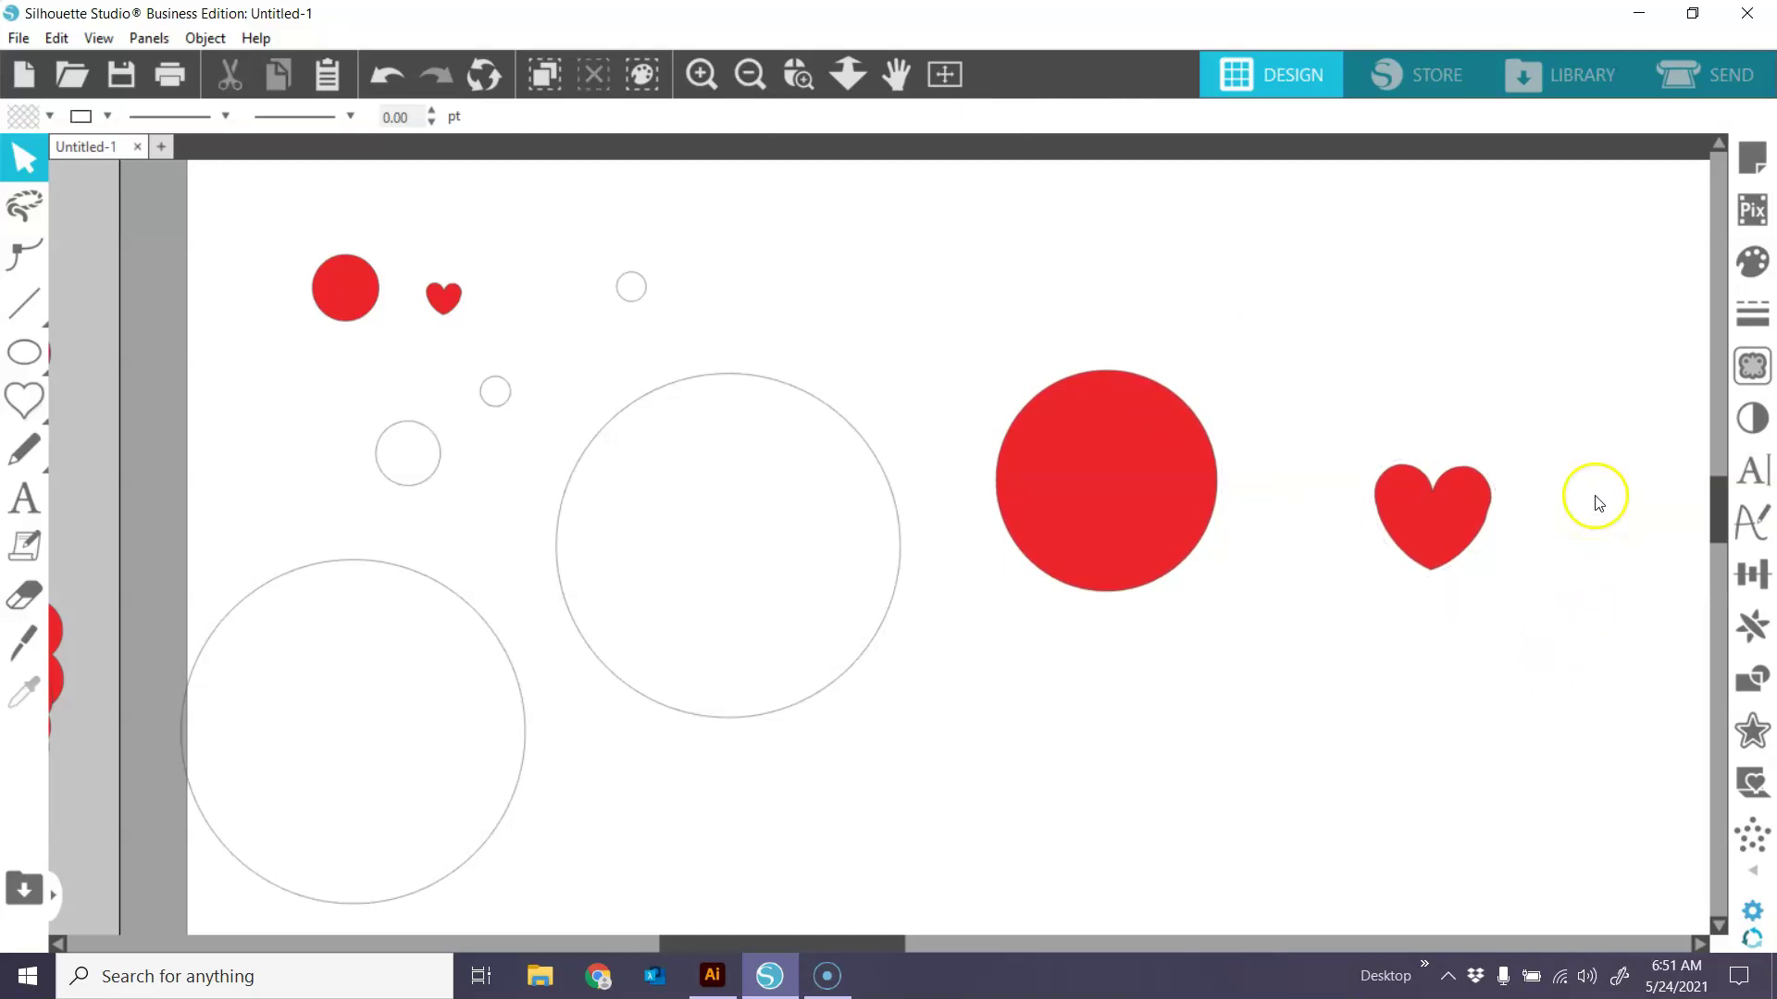
Fill the enlarged heart copy with purple.
{"action": "left_click", "coordinate": [1147, 467]}
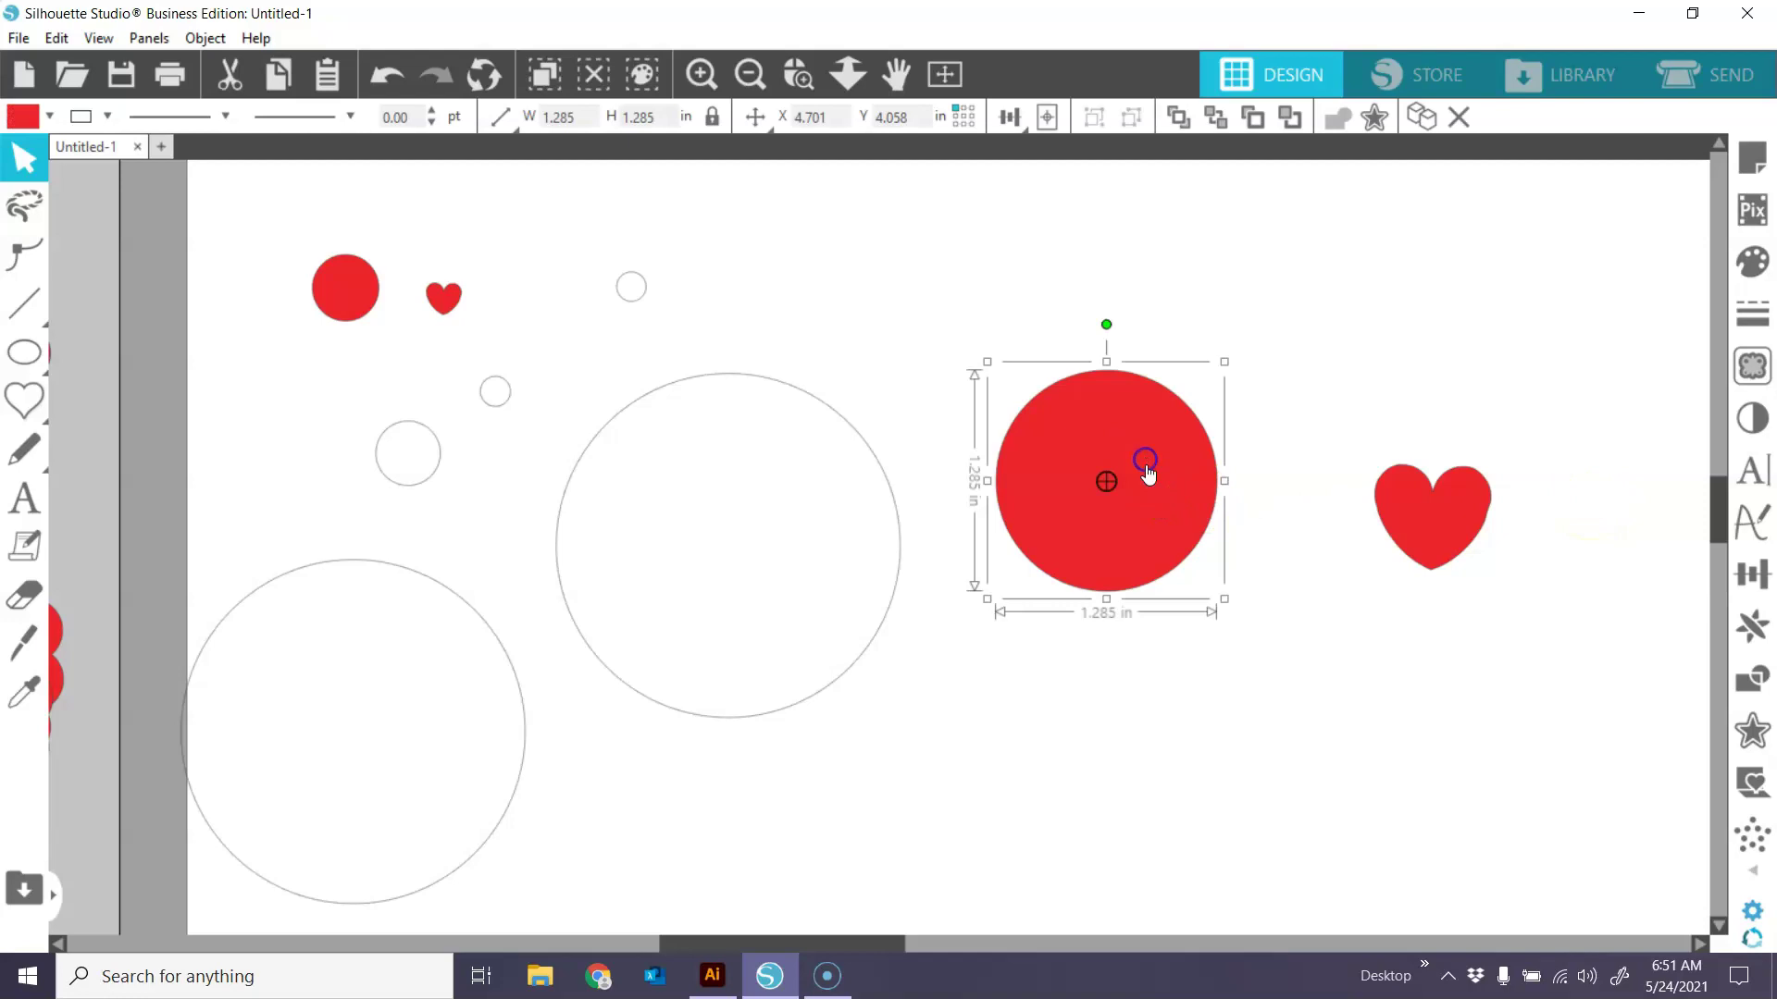
{"action": "left_click", "coordinate": [1453, 515]}
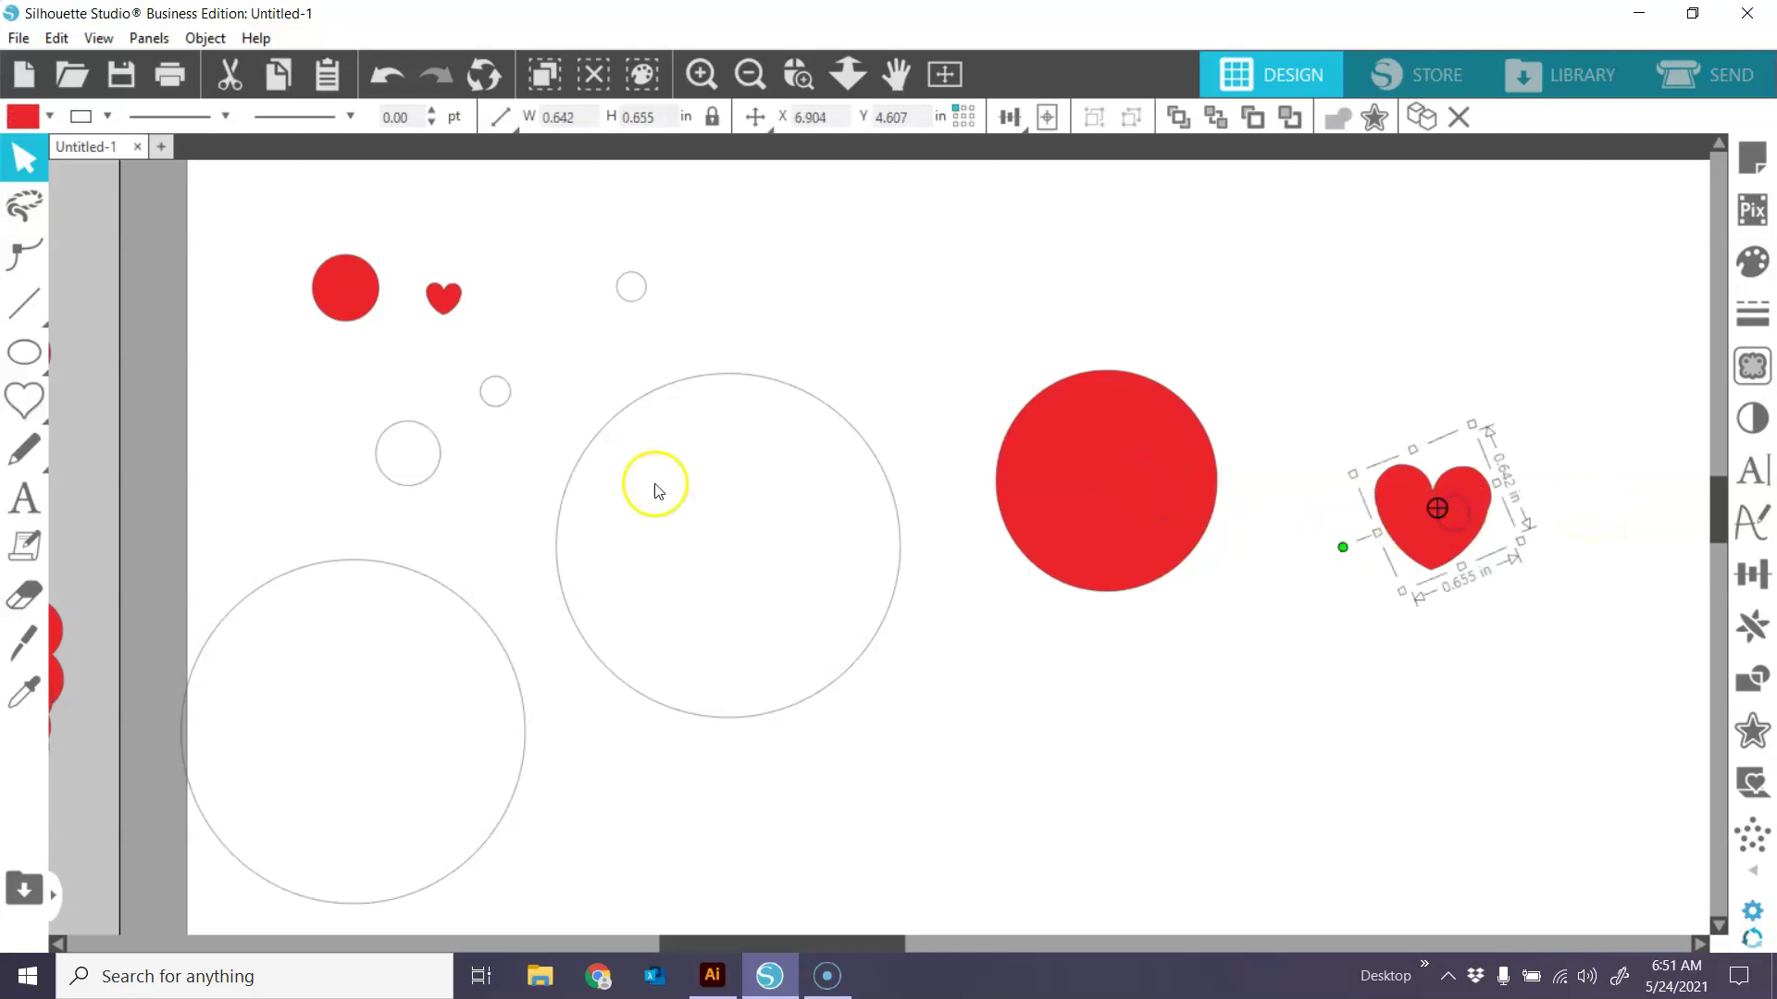
{"action": "left_click", "coordinate": [48, 117]}
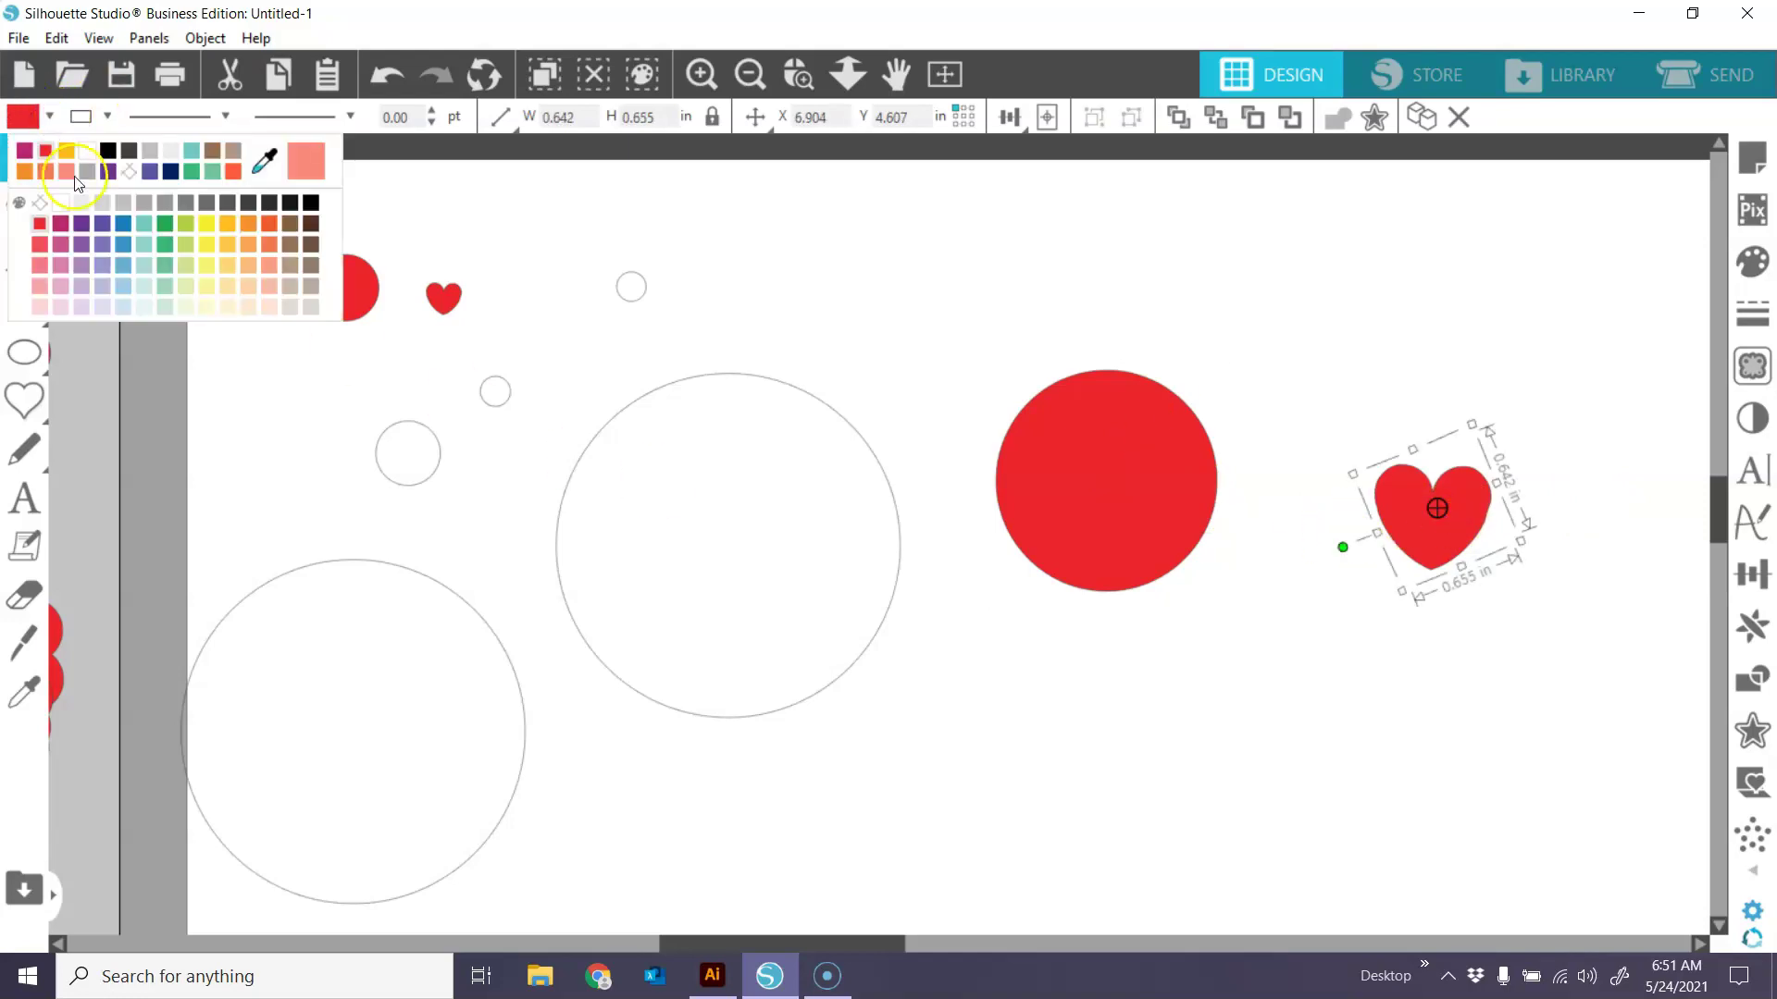
{"action": "left_click", "coordinate": [81, 224]}
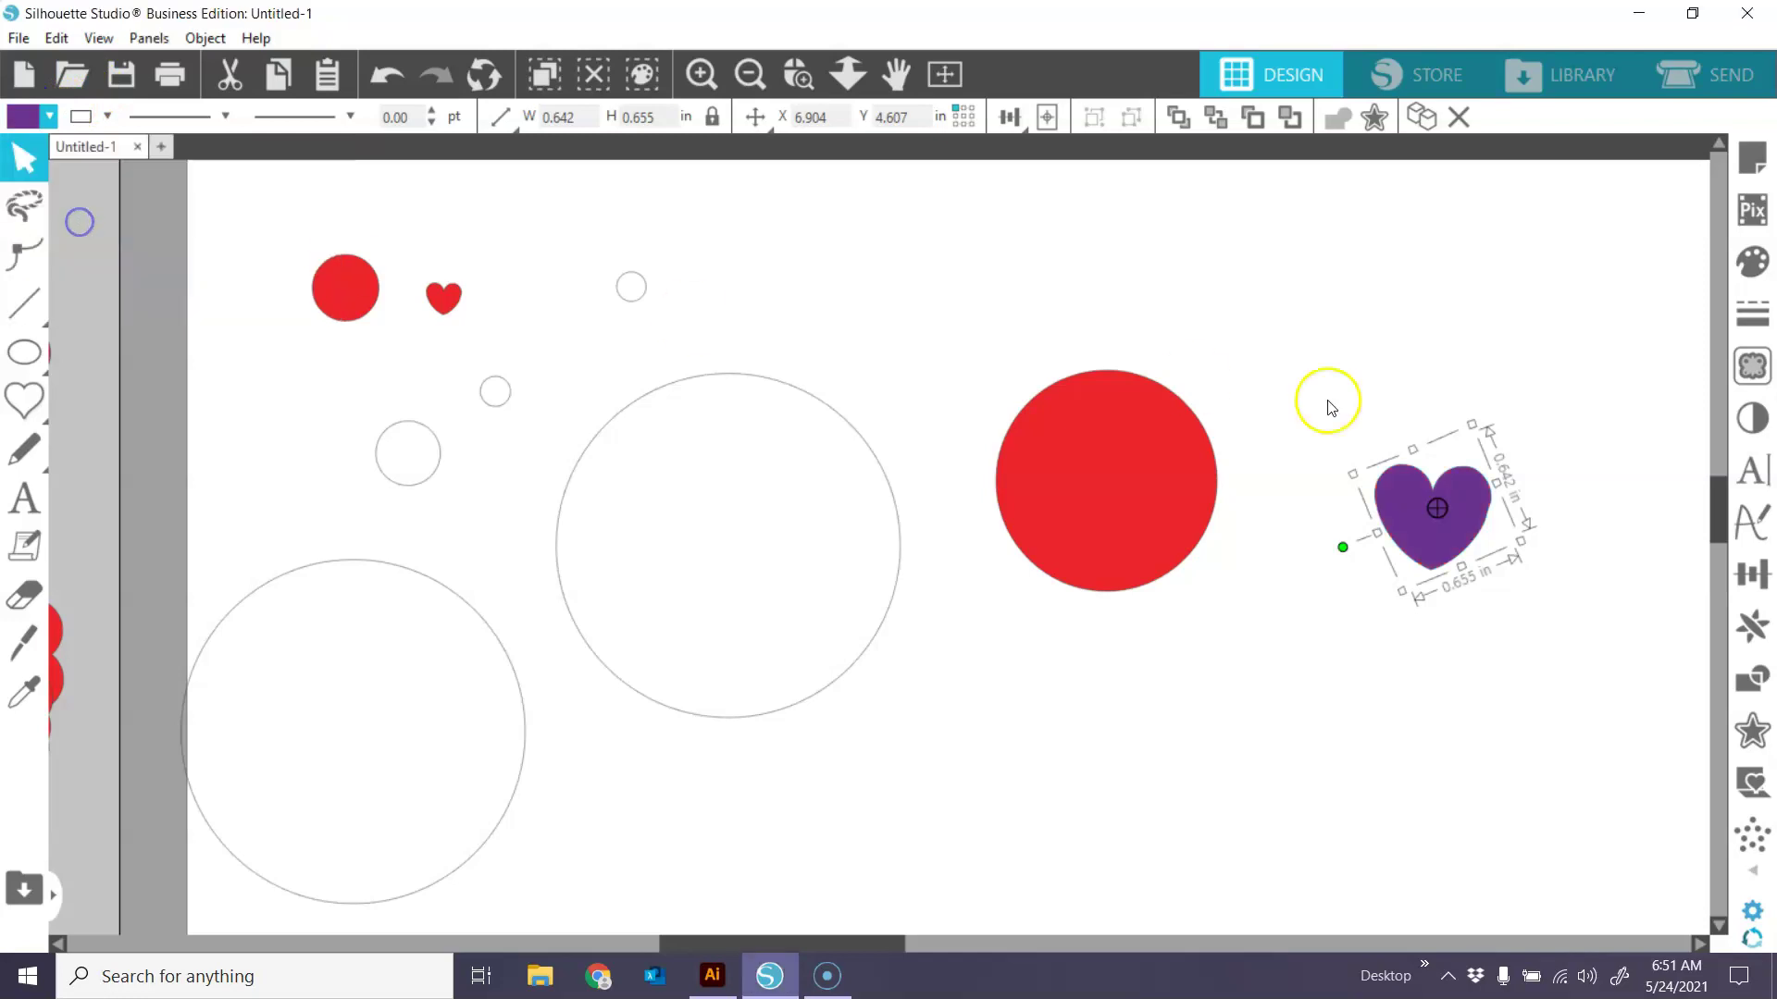
{"action": "left_click", "coordinate": [1598, 462]}
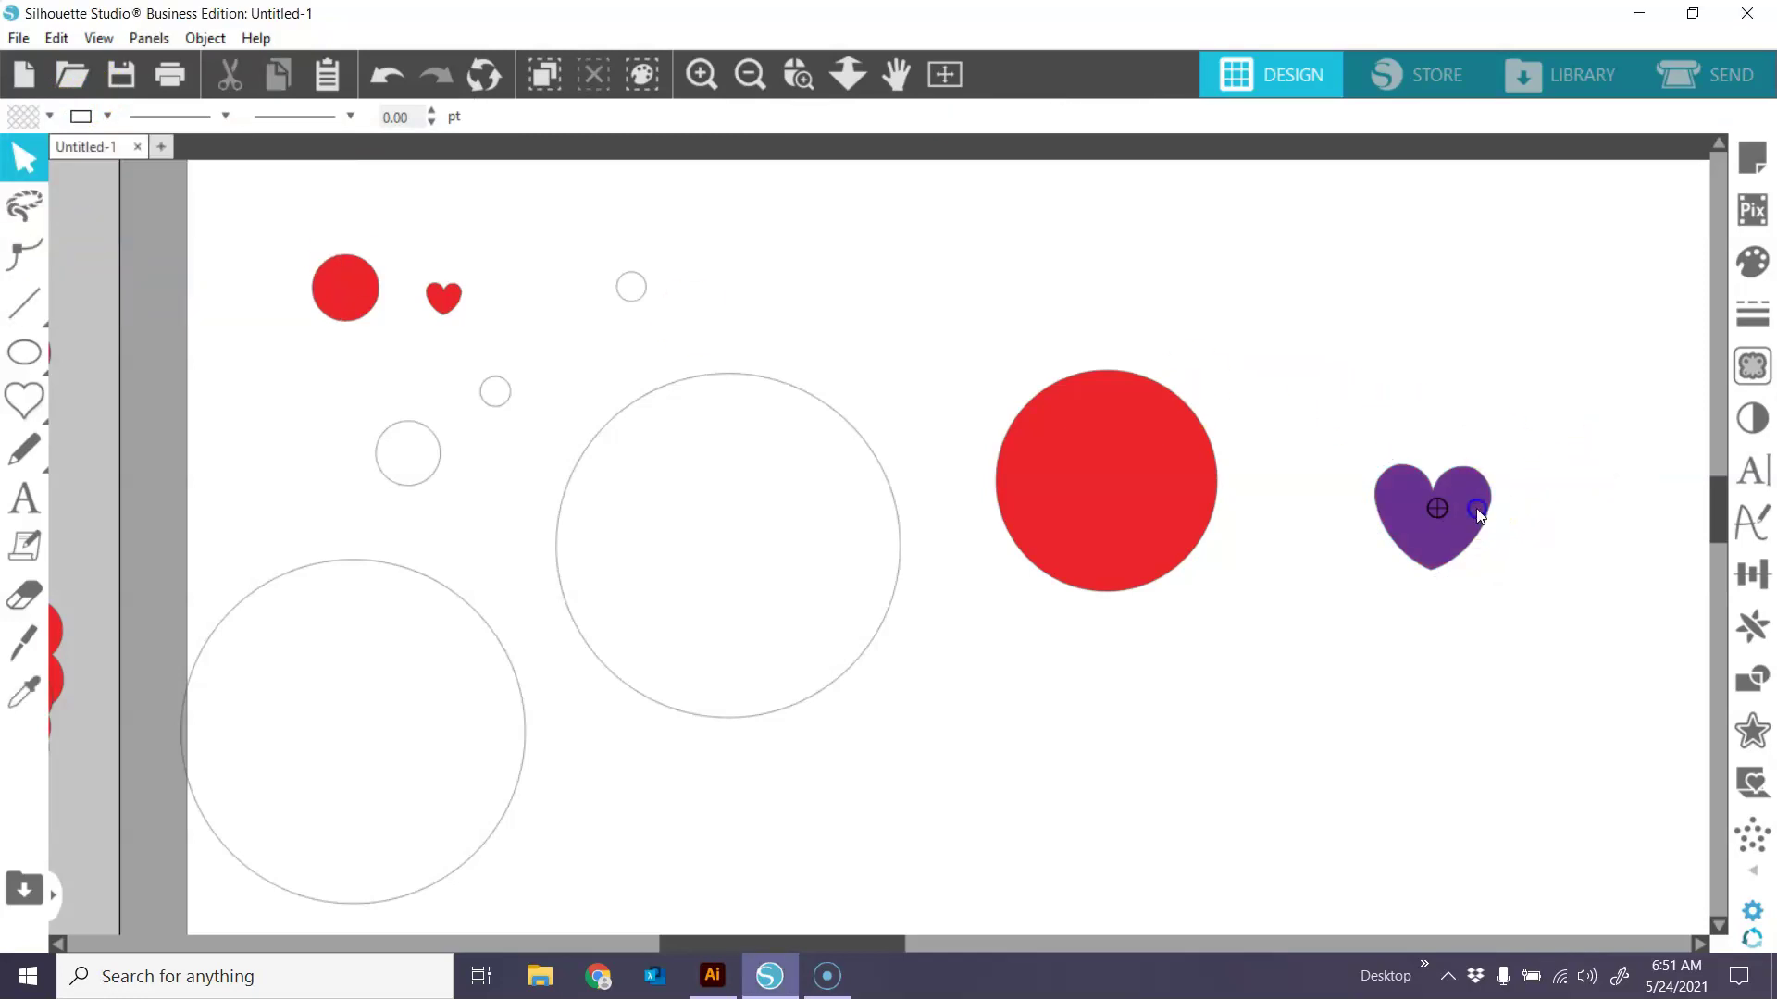
Place the purple heart on the enlarged red circle and centre-align the two shapes horizontally and vertically.
{"action": "left_click_drag", "start_coordinate": [1475, 508], "coordinate": [1149, 466]}
{"action": "key", "text": "Escape"}
{"action": "left_click", "coordinate": [1262, 407]}
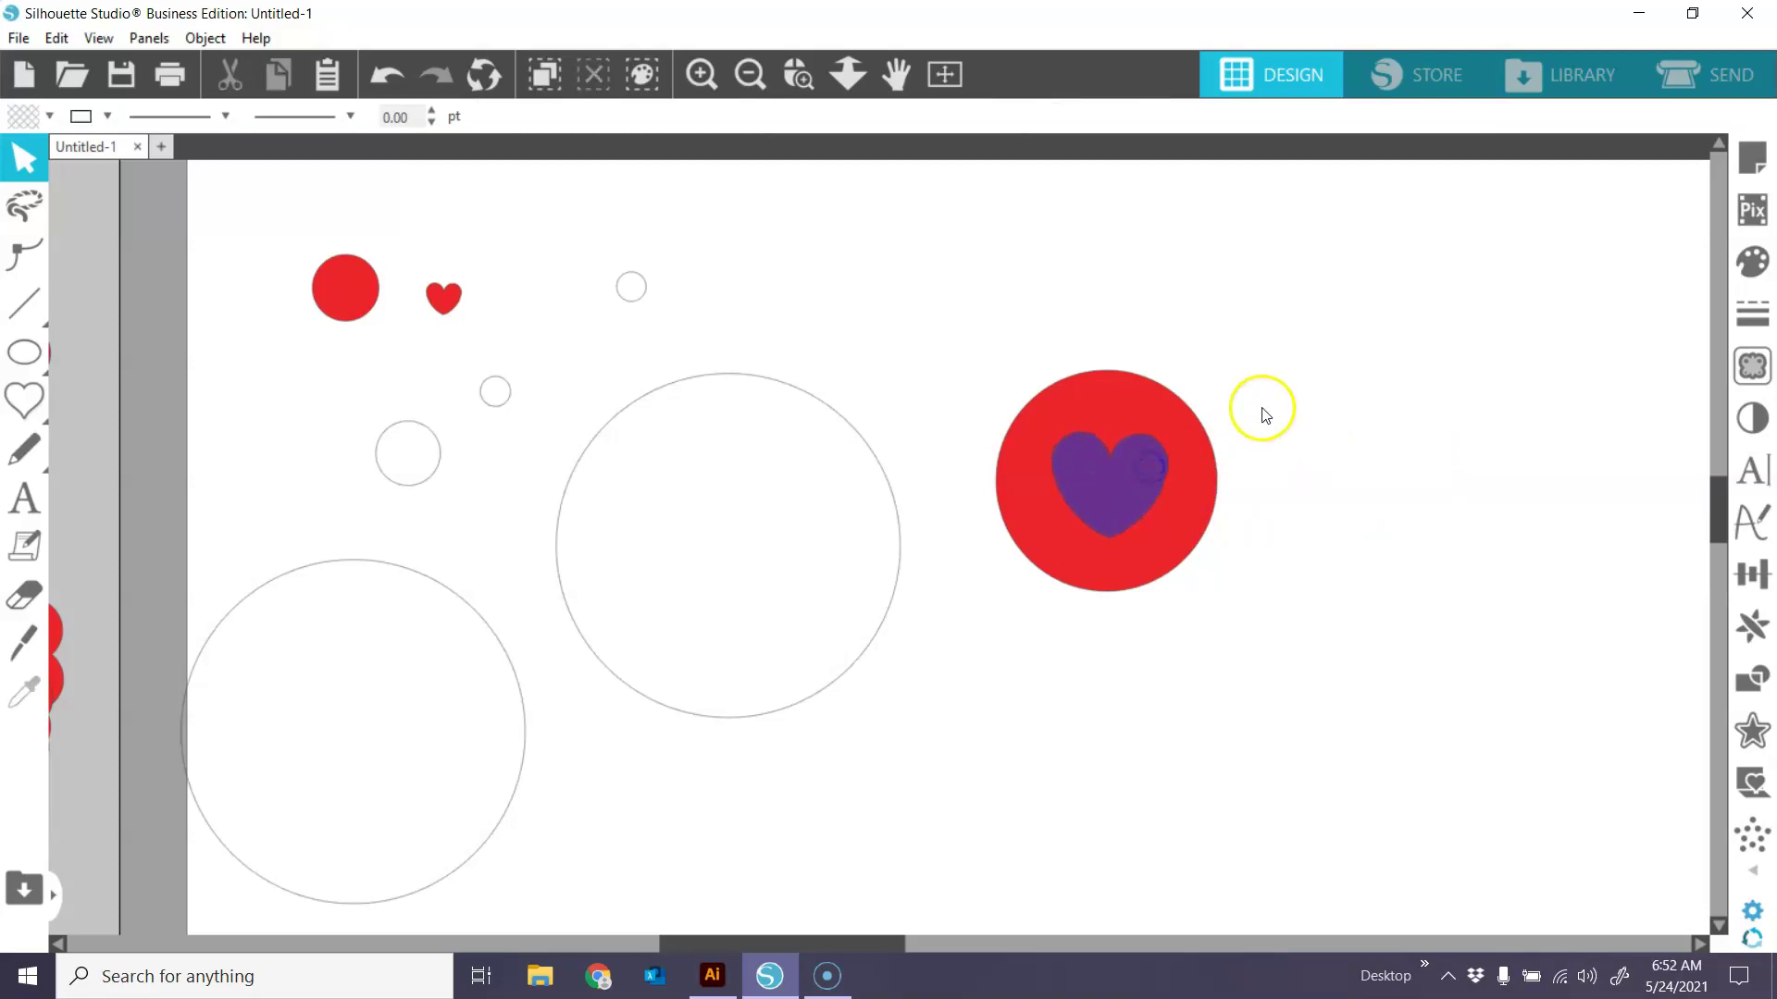
{"action": "left_click_drag", "start_coordinate": [960, 269], "coordinate": [1241, 614]}
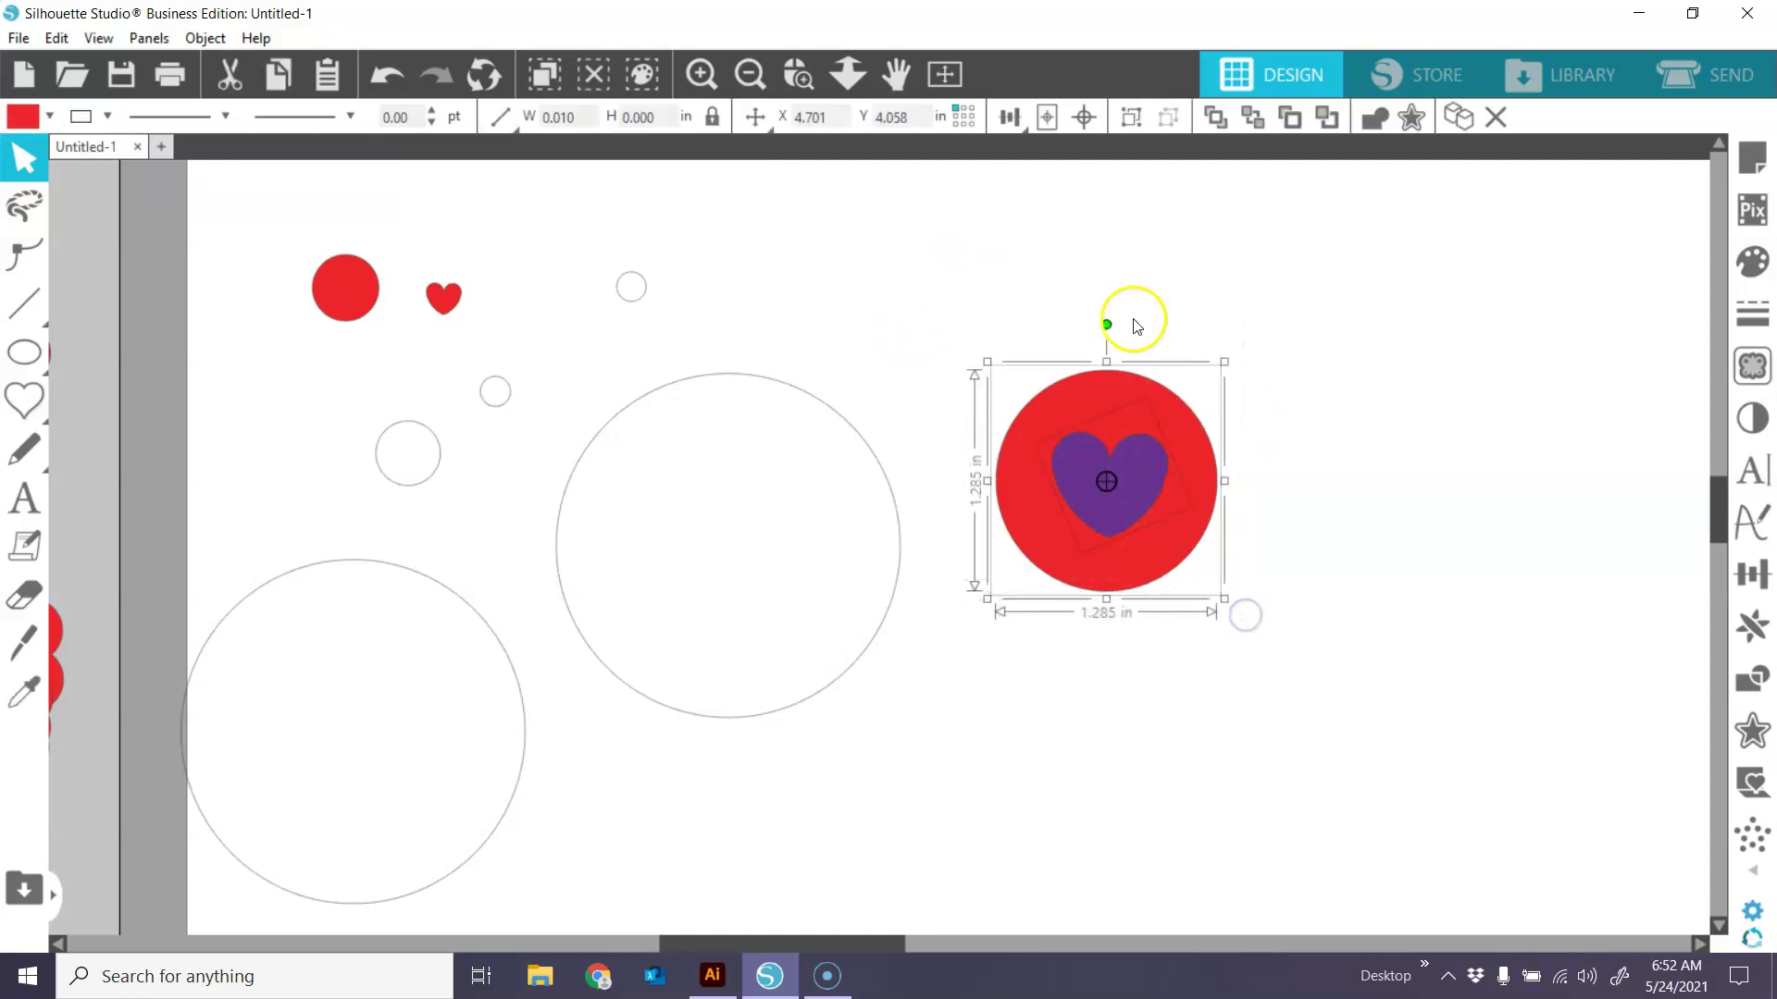
{"action": "left_click", "coordinate": [1012, 118]}
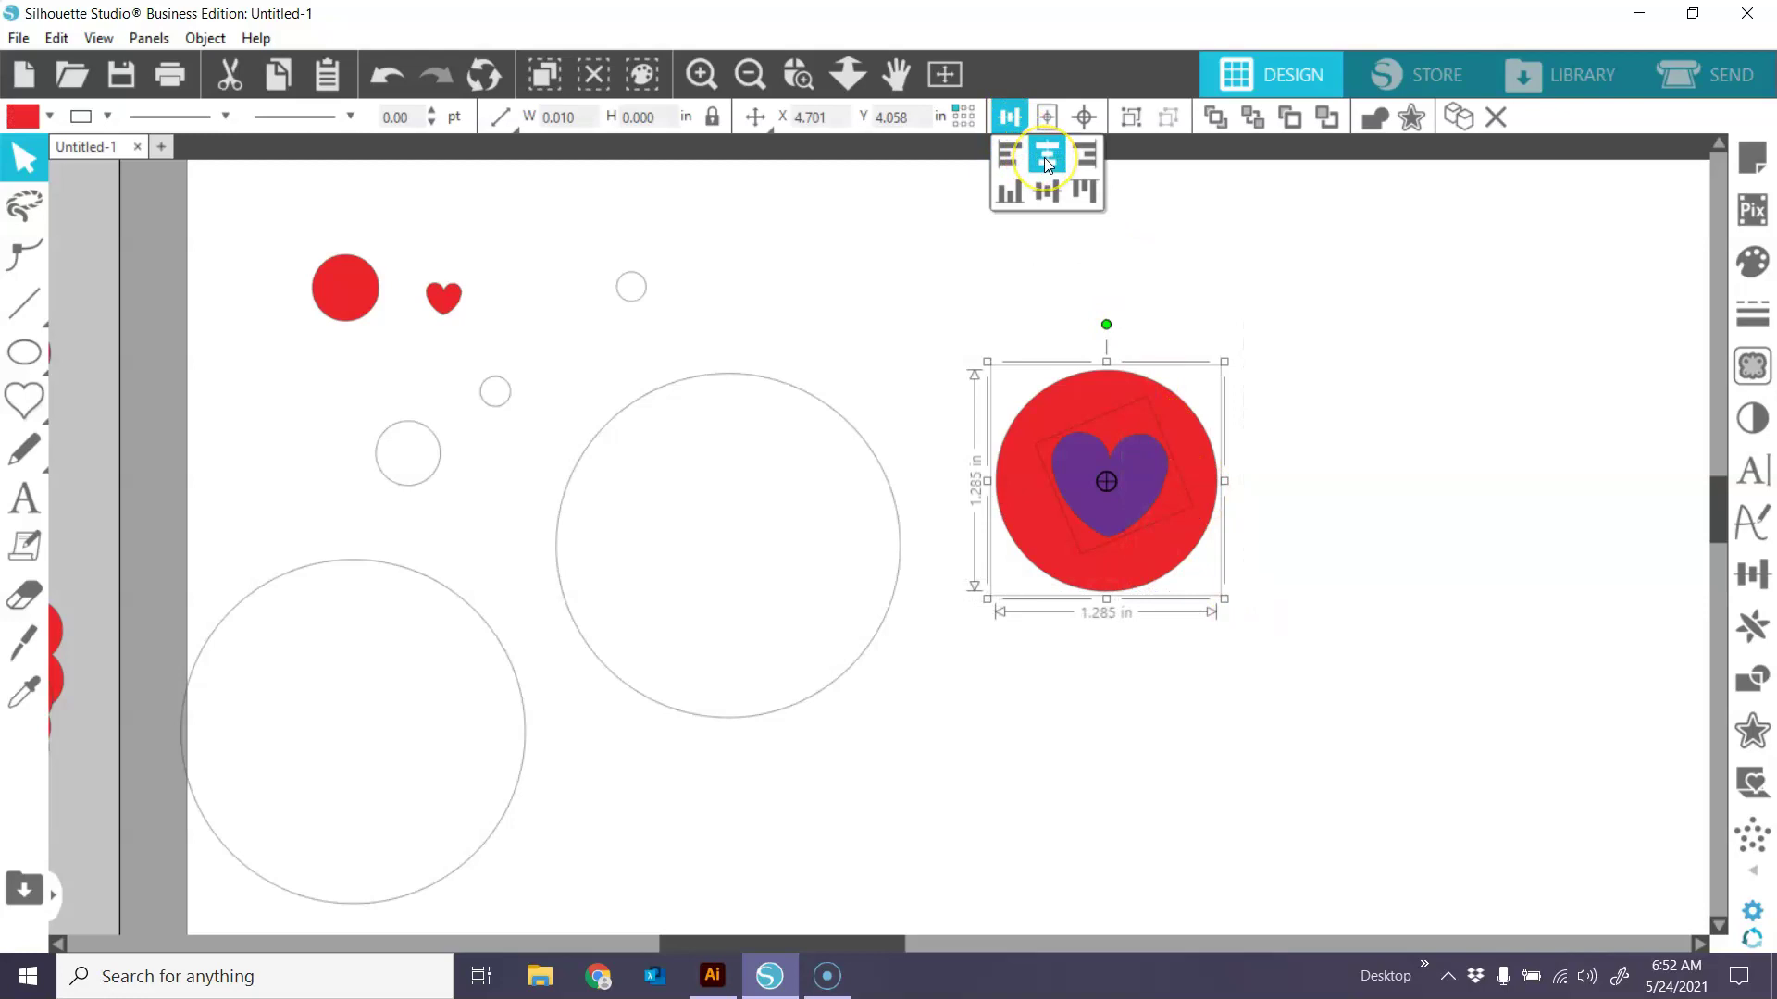
{"action": "left_click", "coordinate": [1043, 158]}
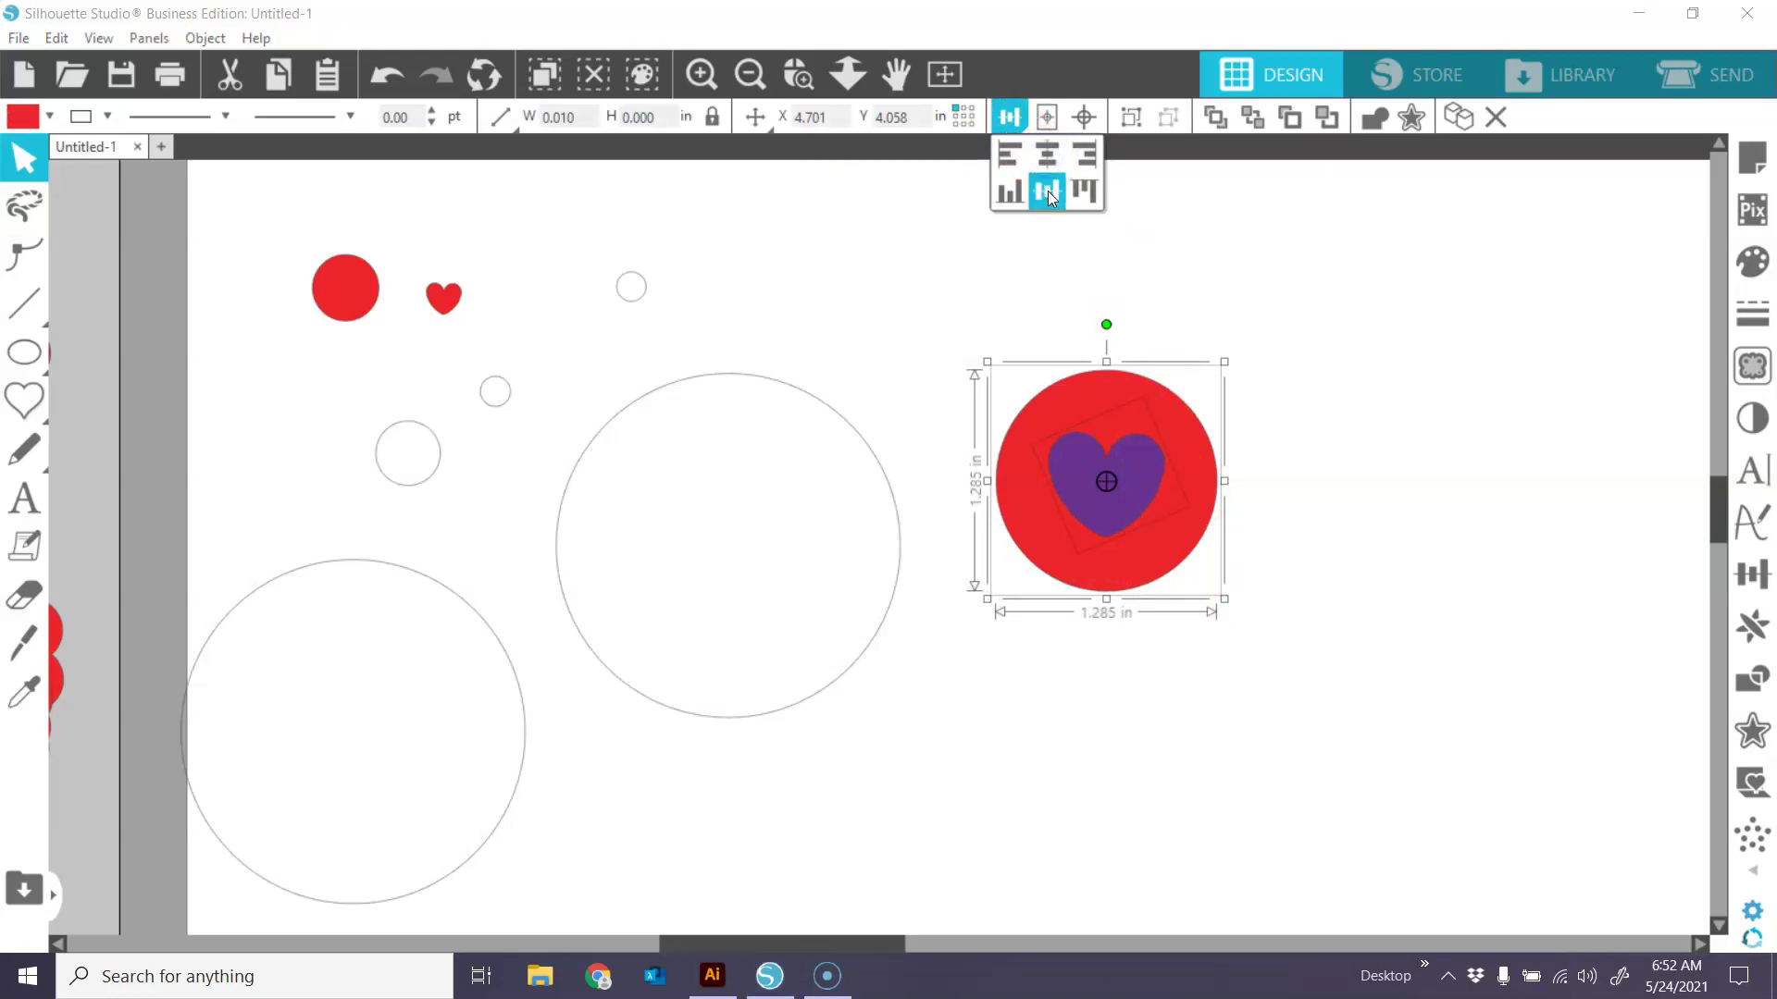
{"action": "left_click", "coordinate": [1085, 190]}
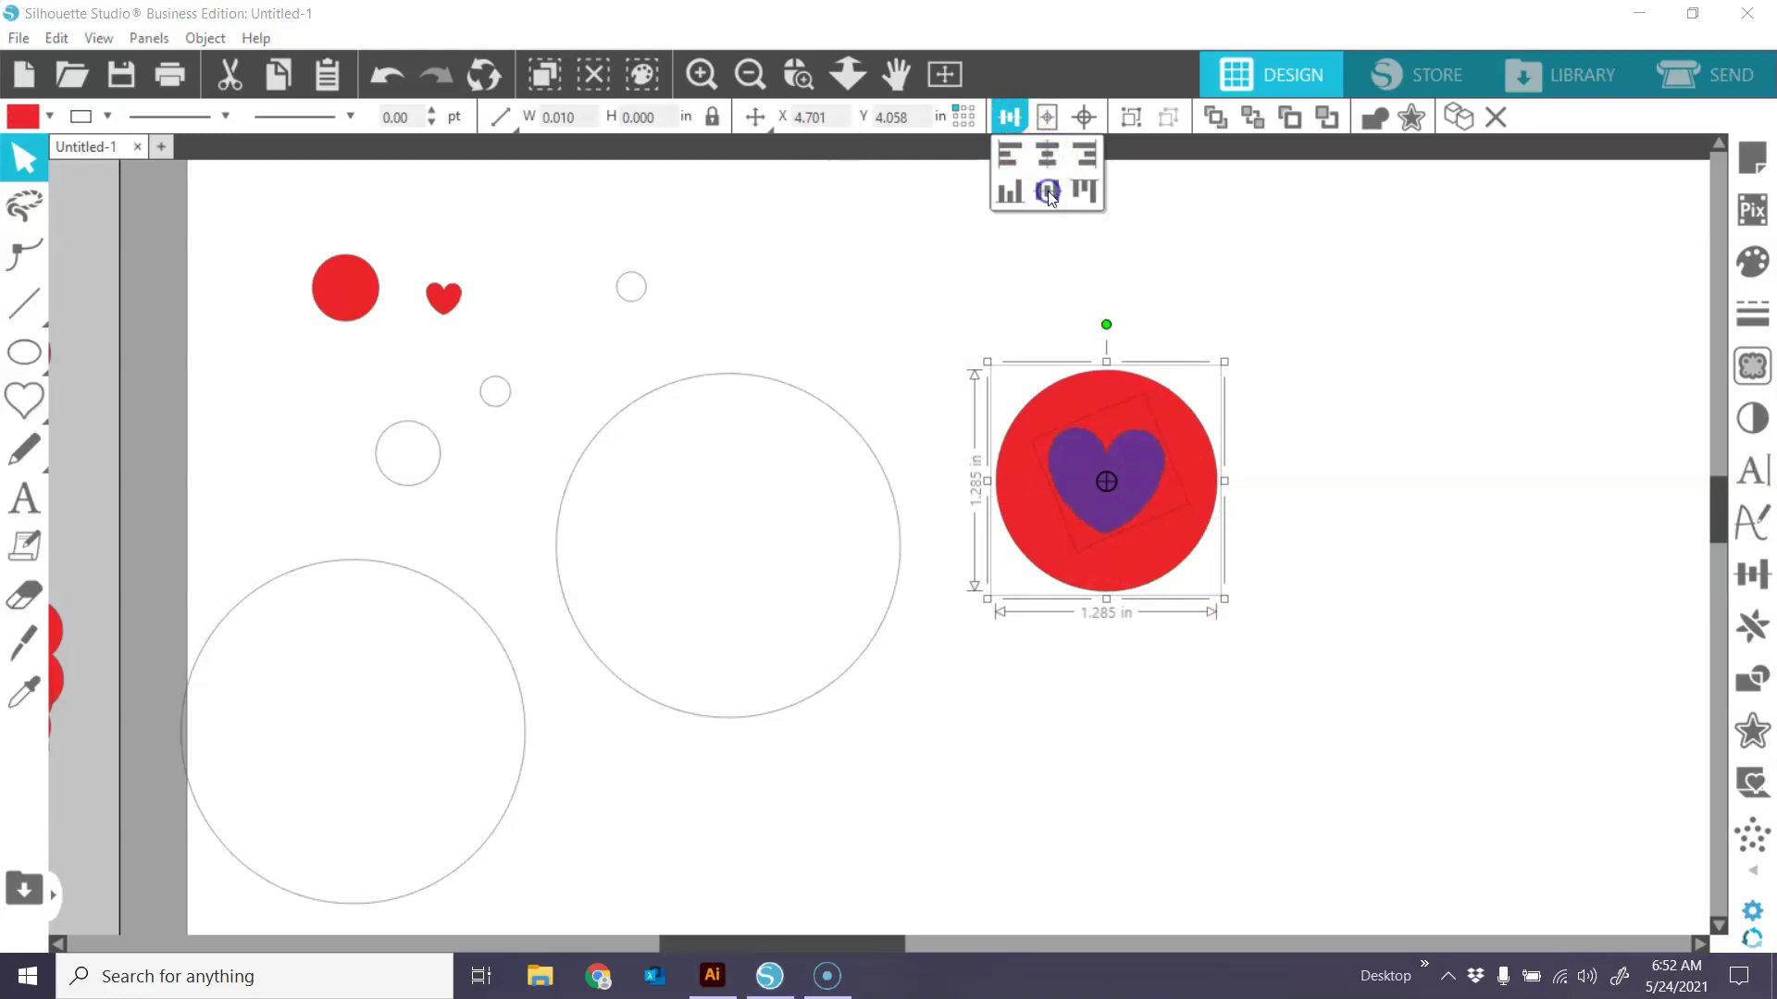
{"action": "left_click", "coordinate": [1374, 338]}
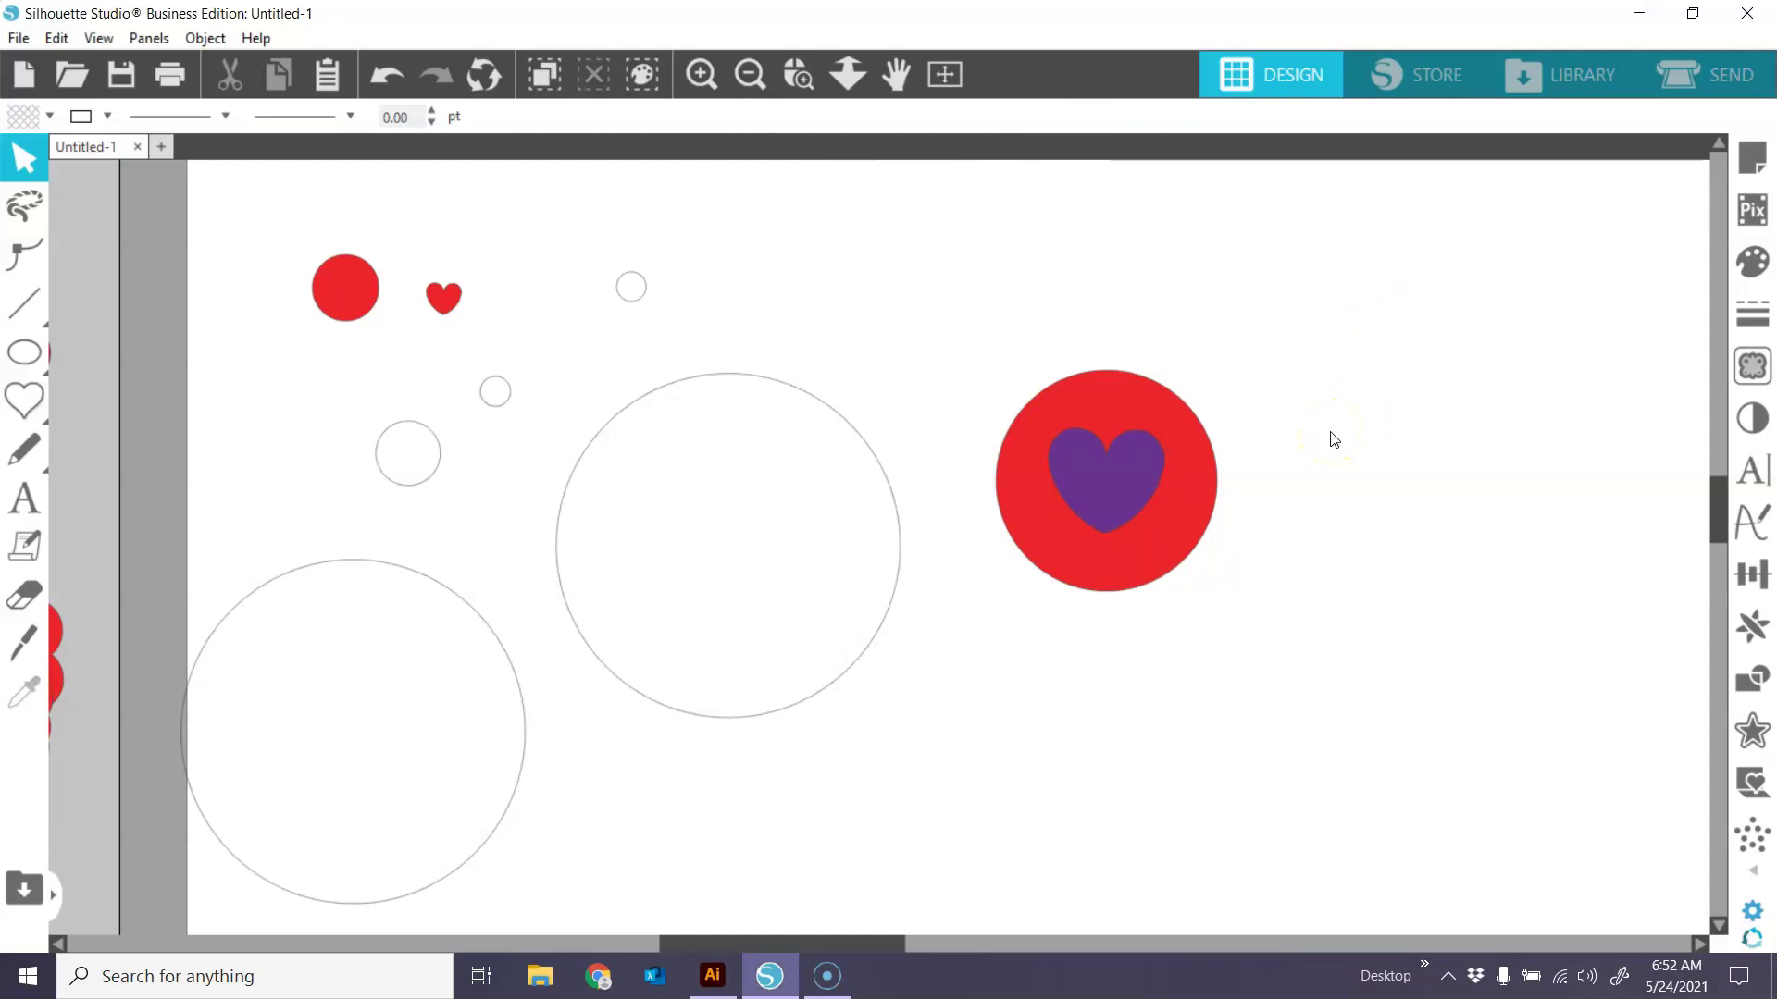
Combine the purple heart and the enlarged red circle into a compound path.
{"action": "left_click_drag", "start_coordinate": [1246, 297], "coordinate": [1025, 636]}
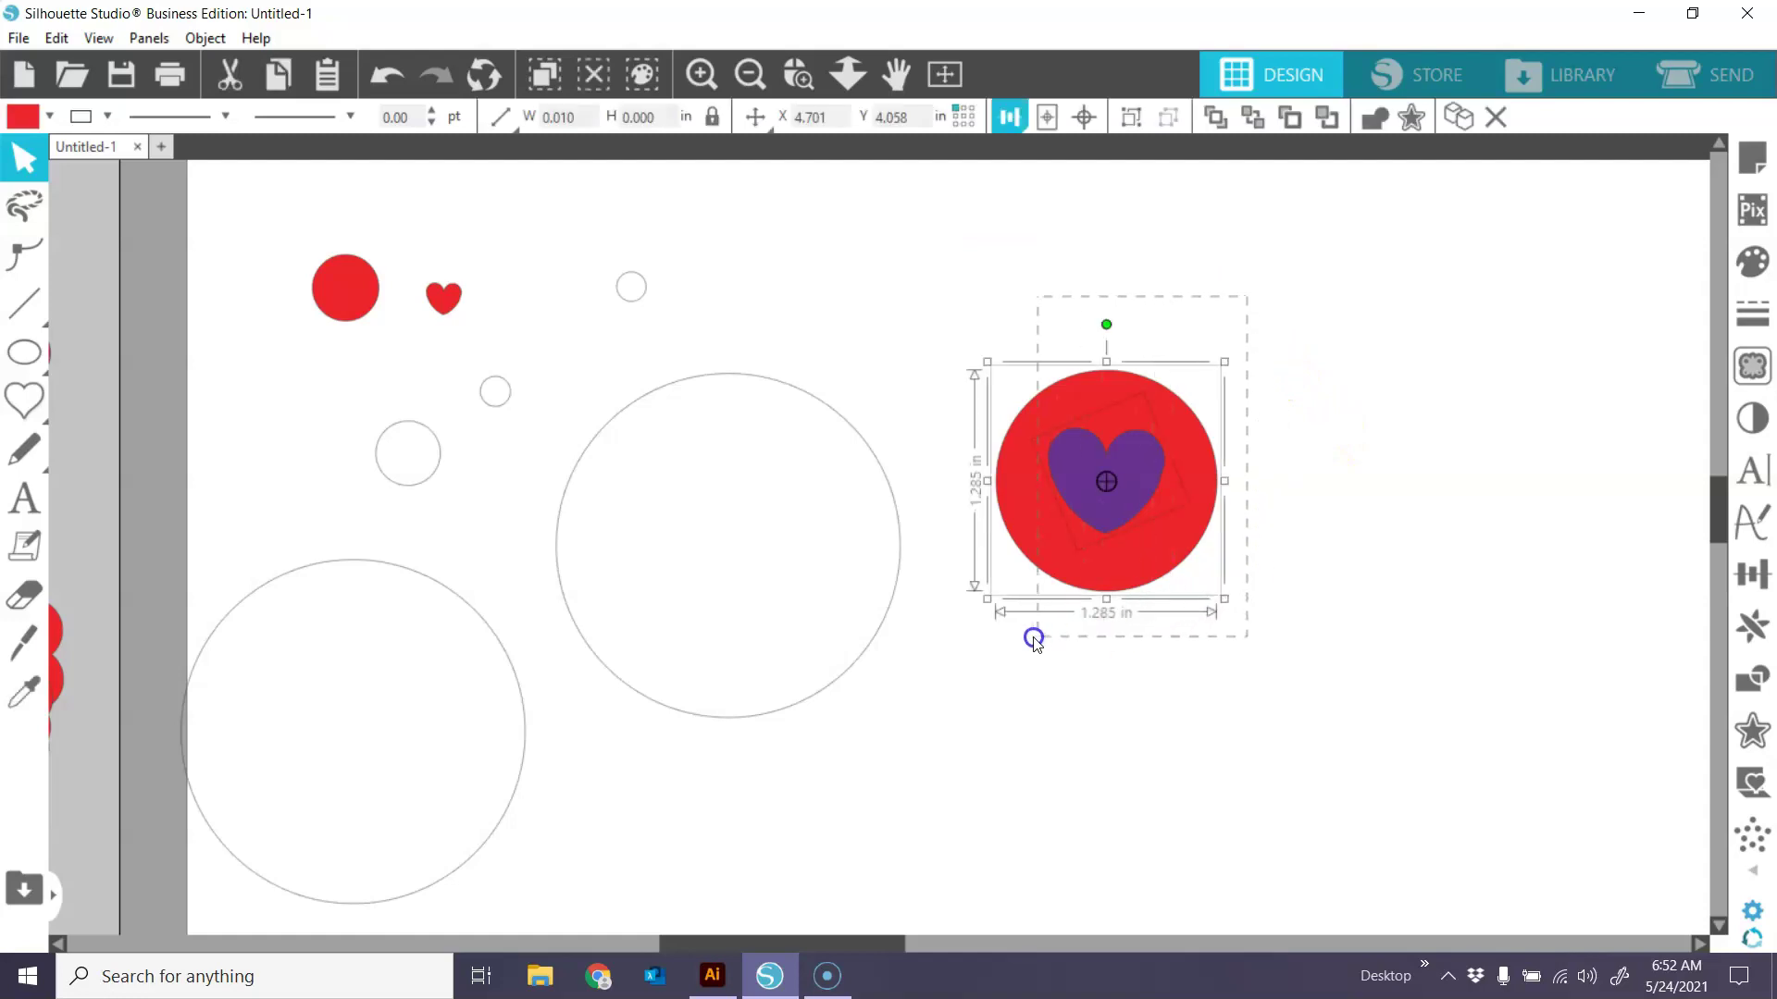
{"action": "right_click", "coordinate": [1123, 558]}
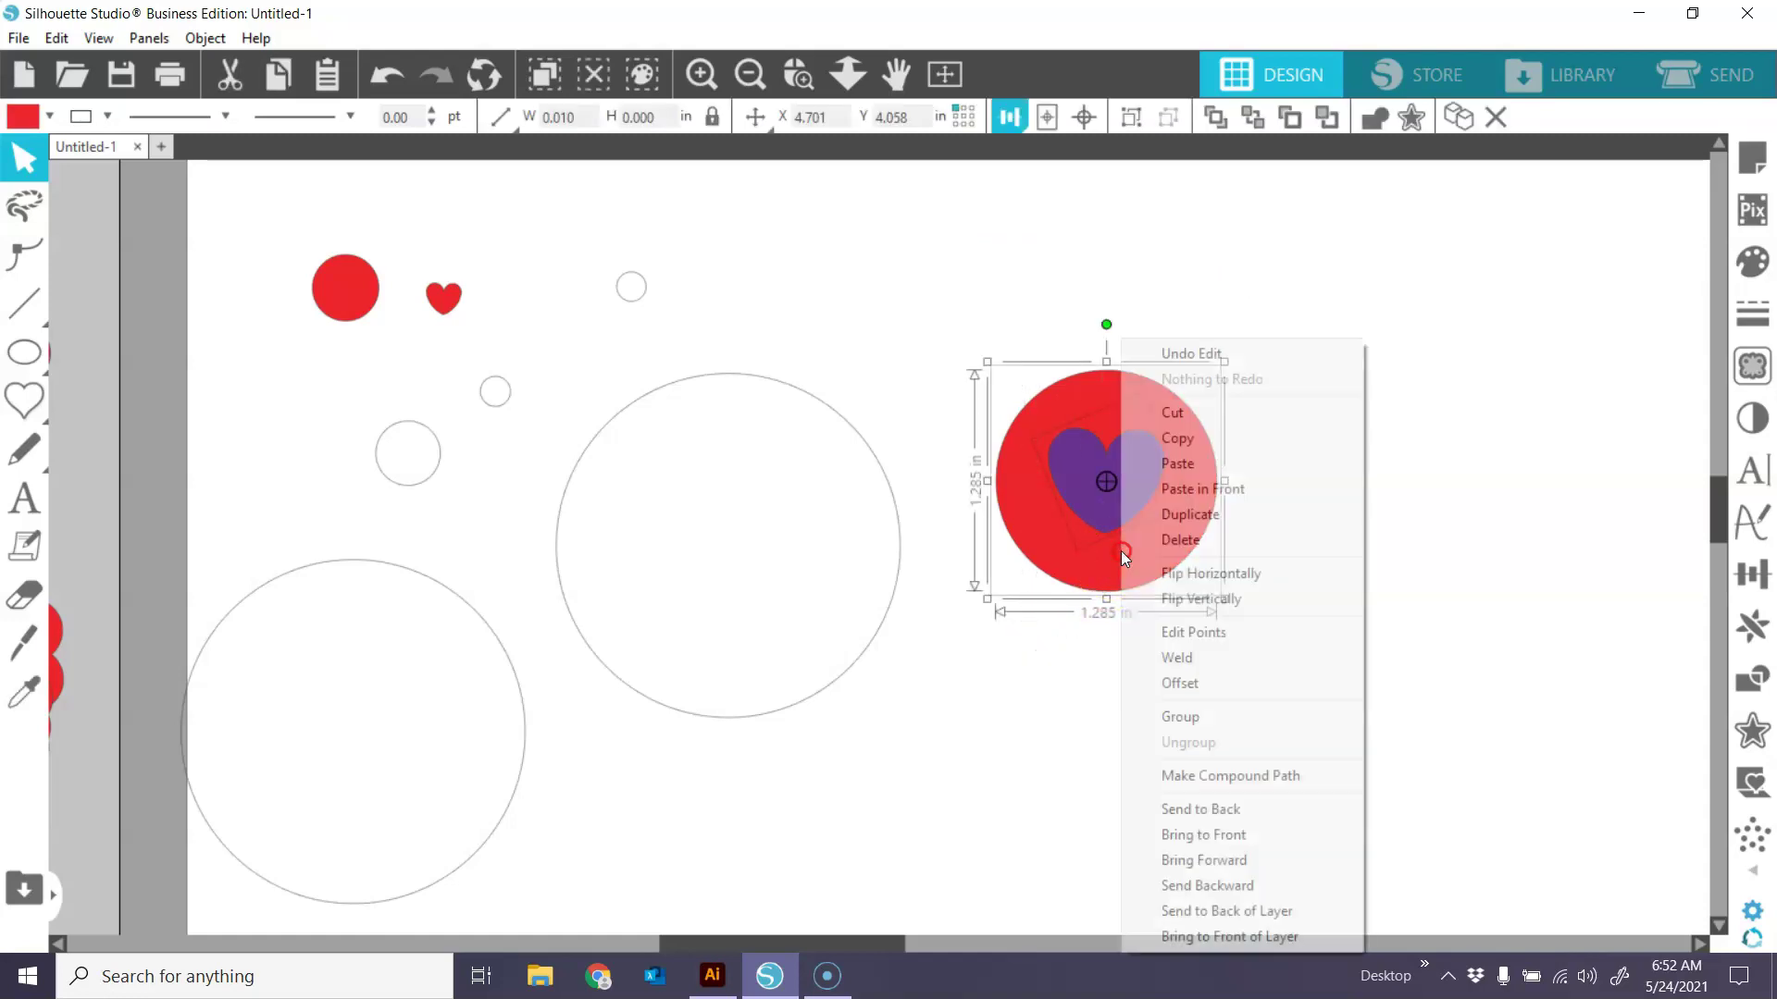
{"action": "left_click", "coordinate": [1279, 777]}
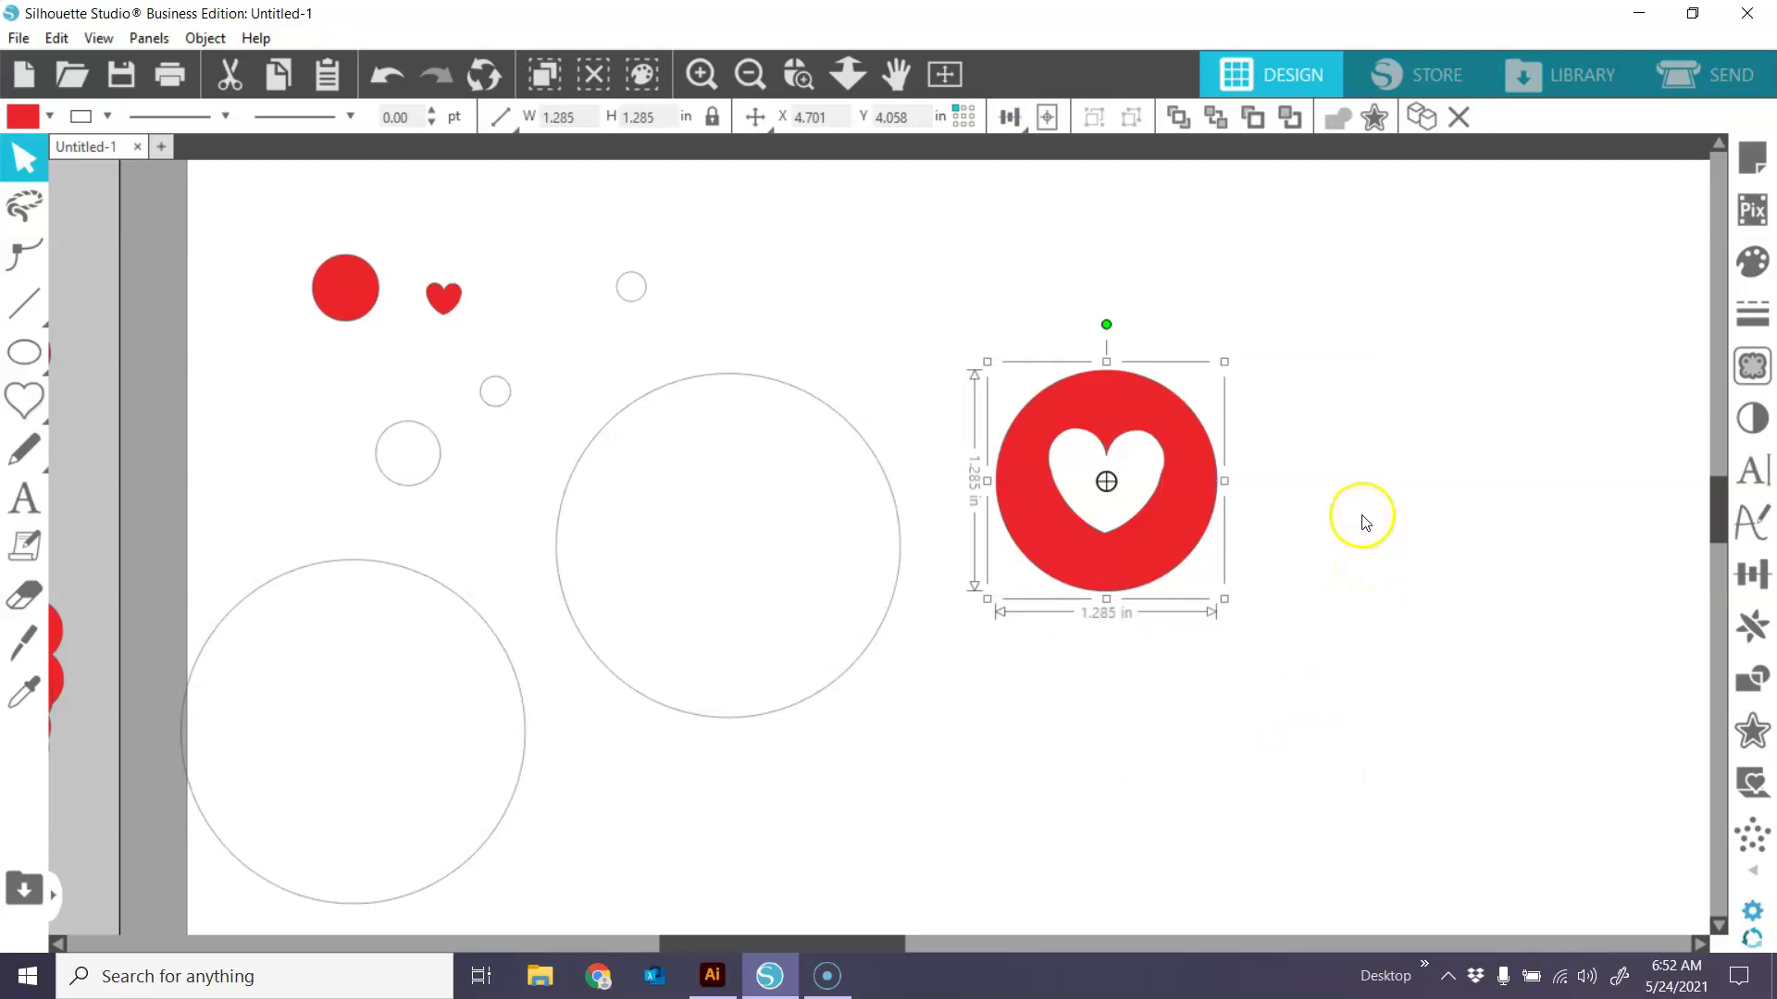
Fill the compound circle with blue.
{"action": "left_click", "coordinate": [1144, 529]}
{"action": "left_click", "coordinate": [49, 115]}
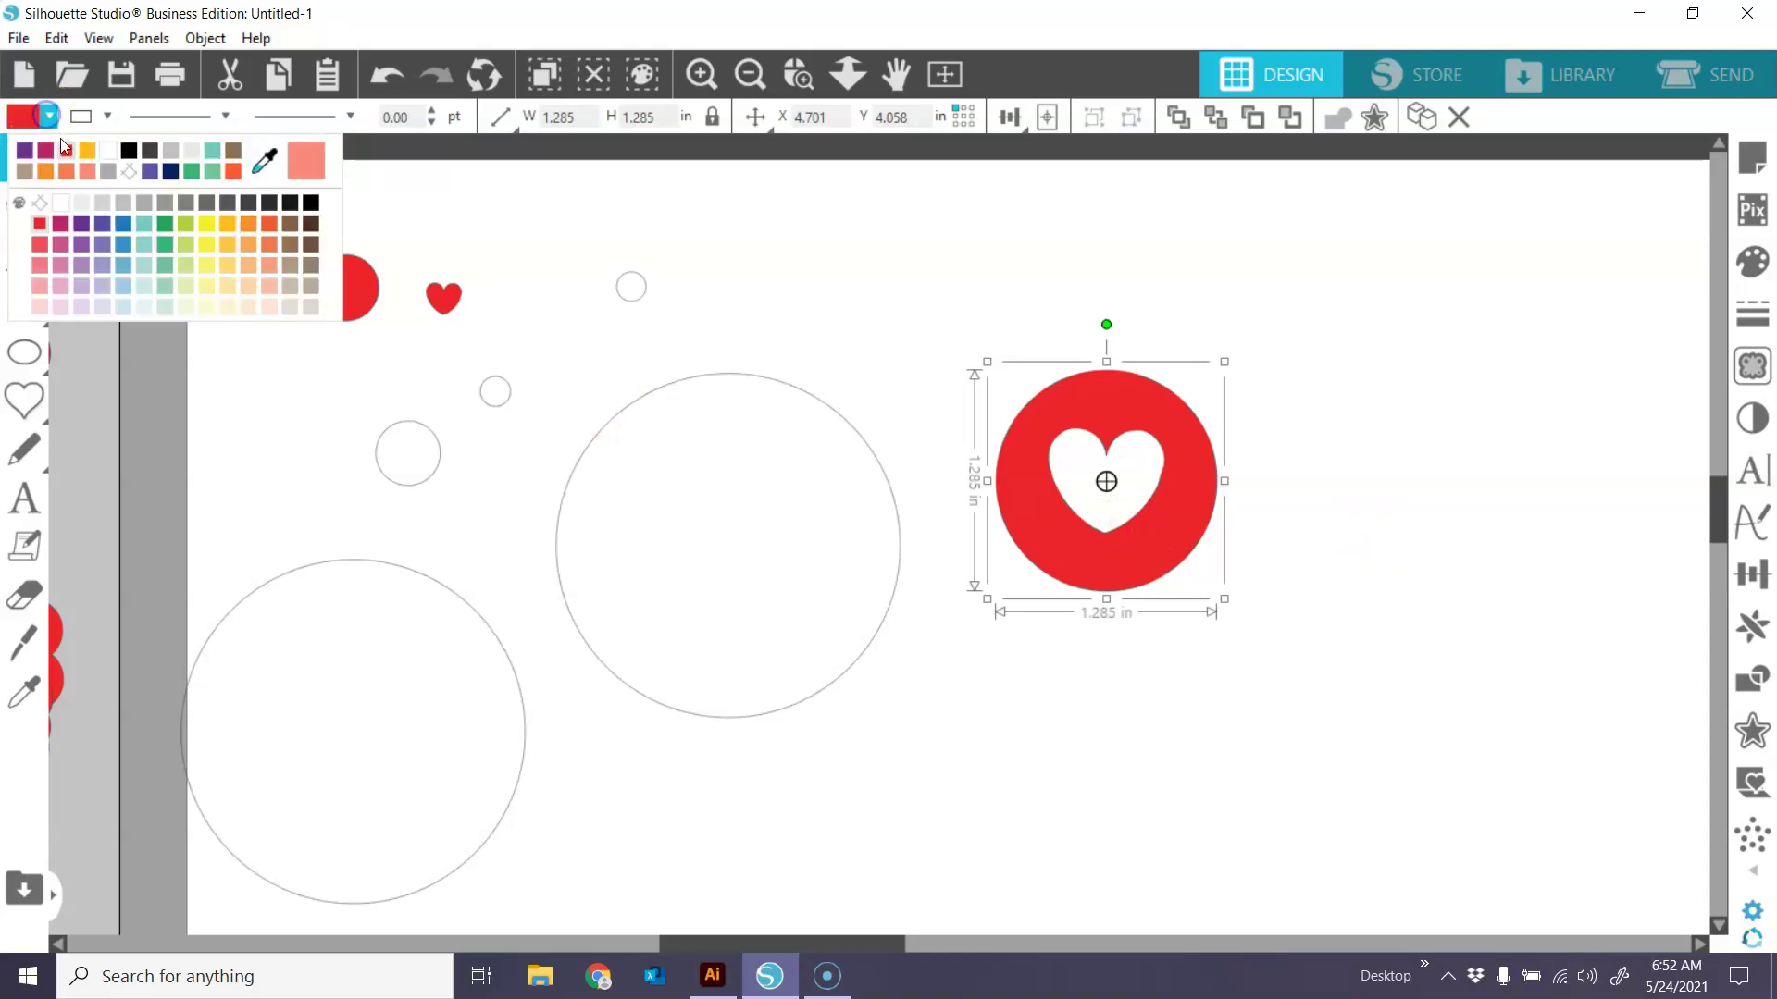
{"action": "left_click", "coordinate": [121, 239]}
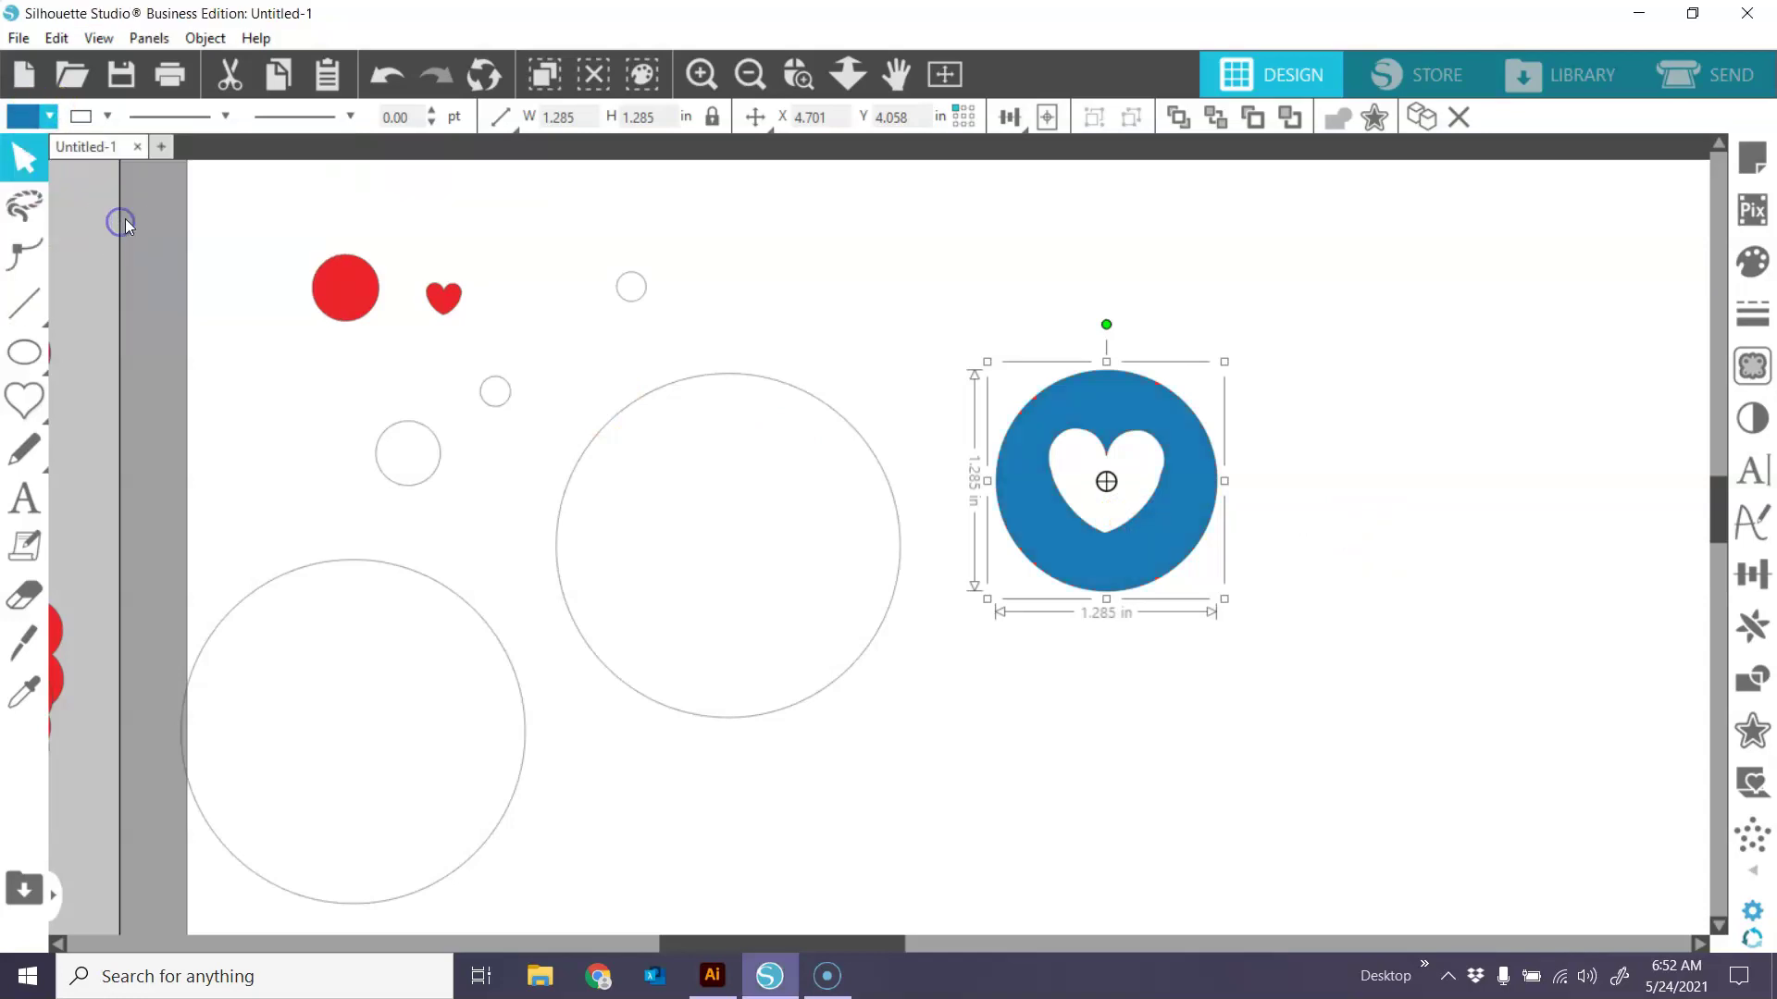
Fill the enlarged compound circle with magenta and finally with red.
{"action": "left_click", "coordinate": [46, 117]}
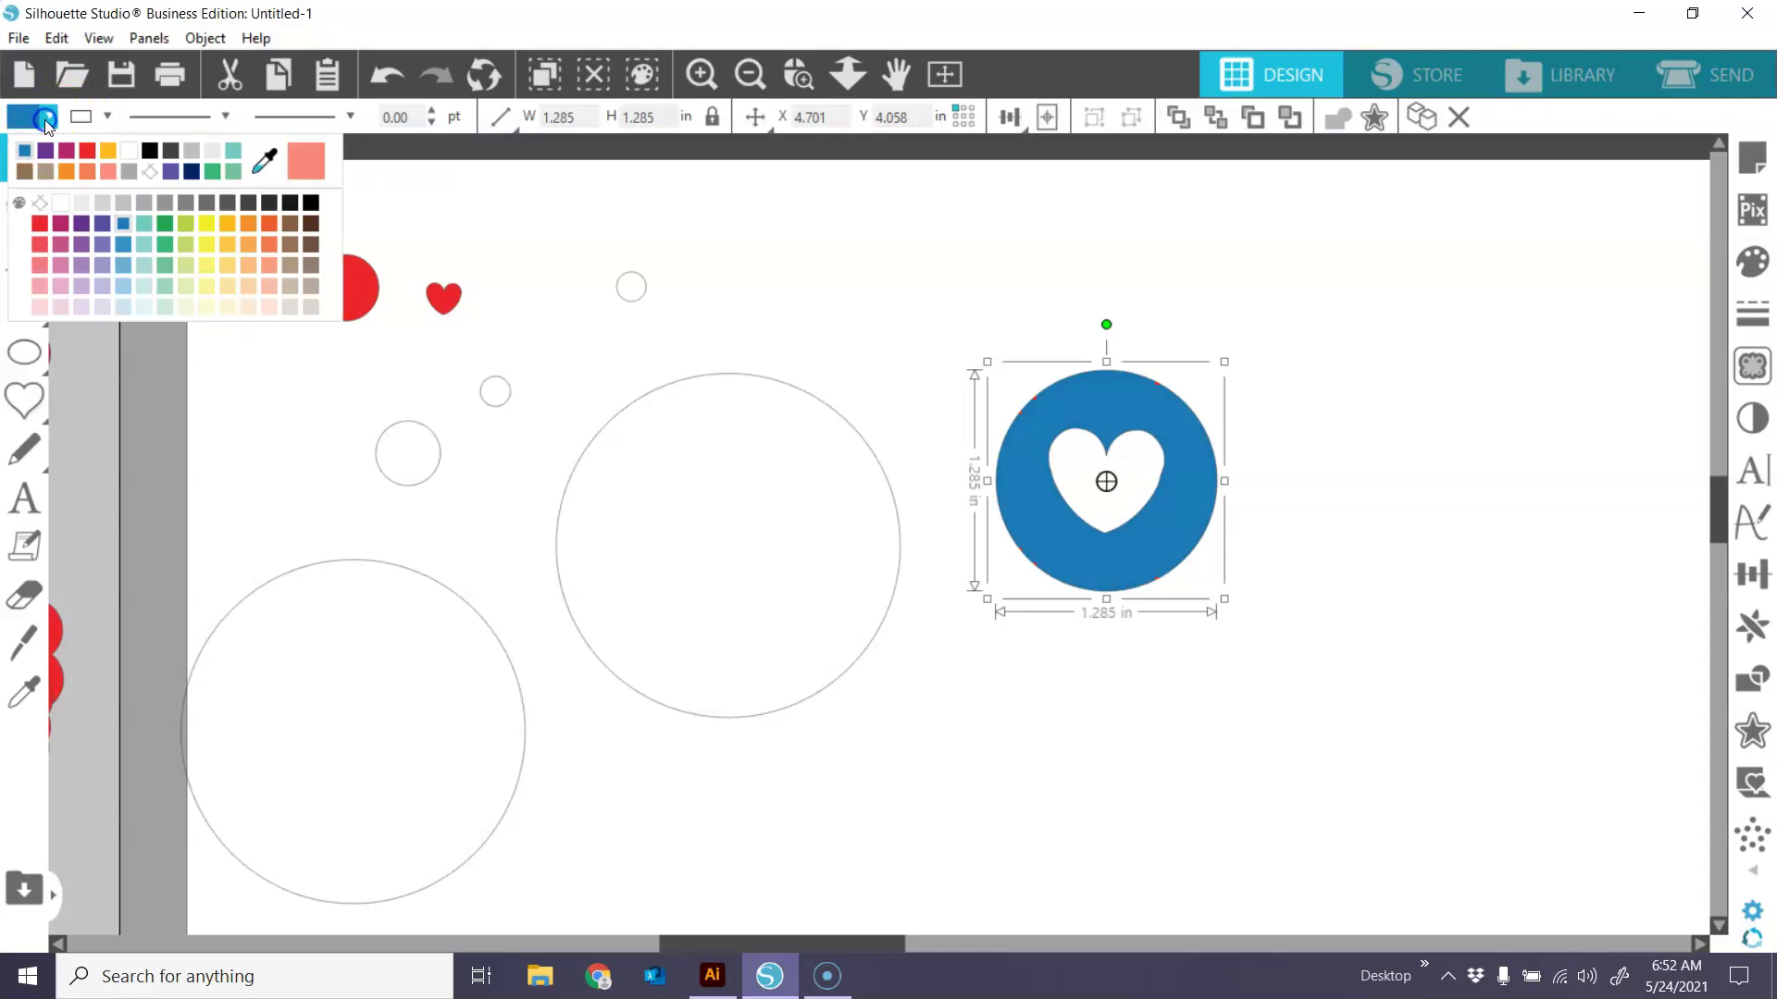
{"action": "left_click", "coordinate": [60, 223]}
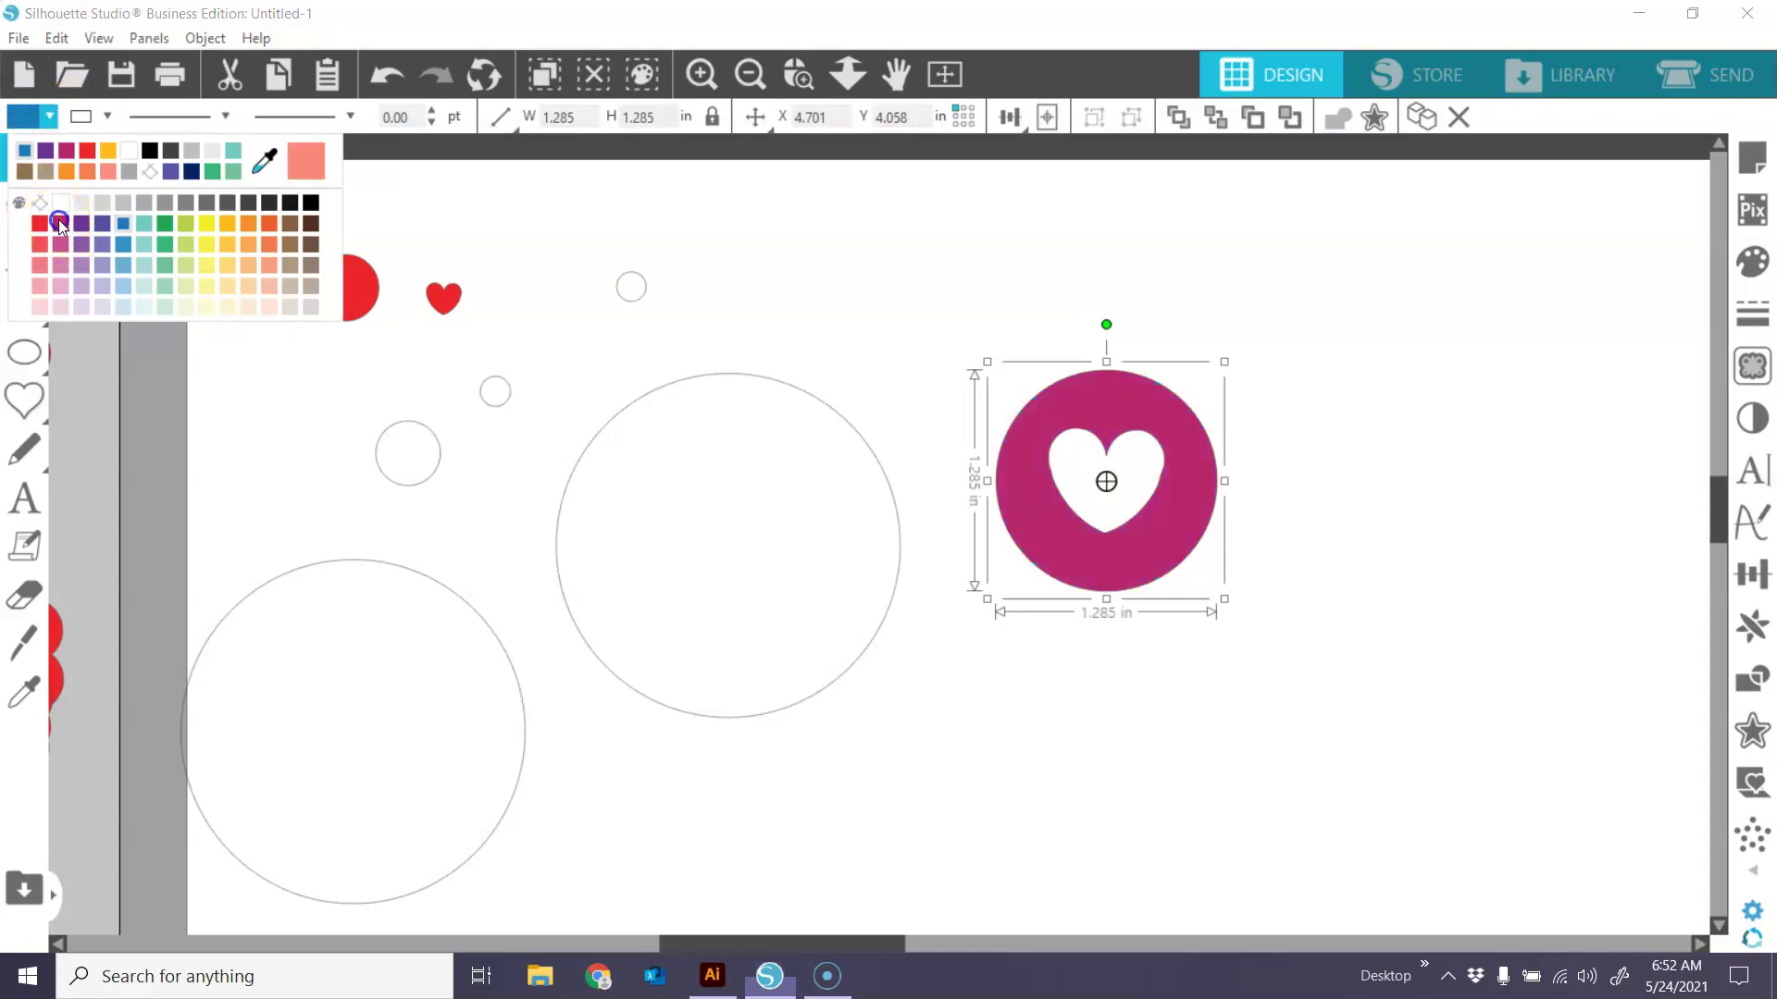
{"action": "left_click", "coordinate": [49, 117]}
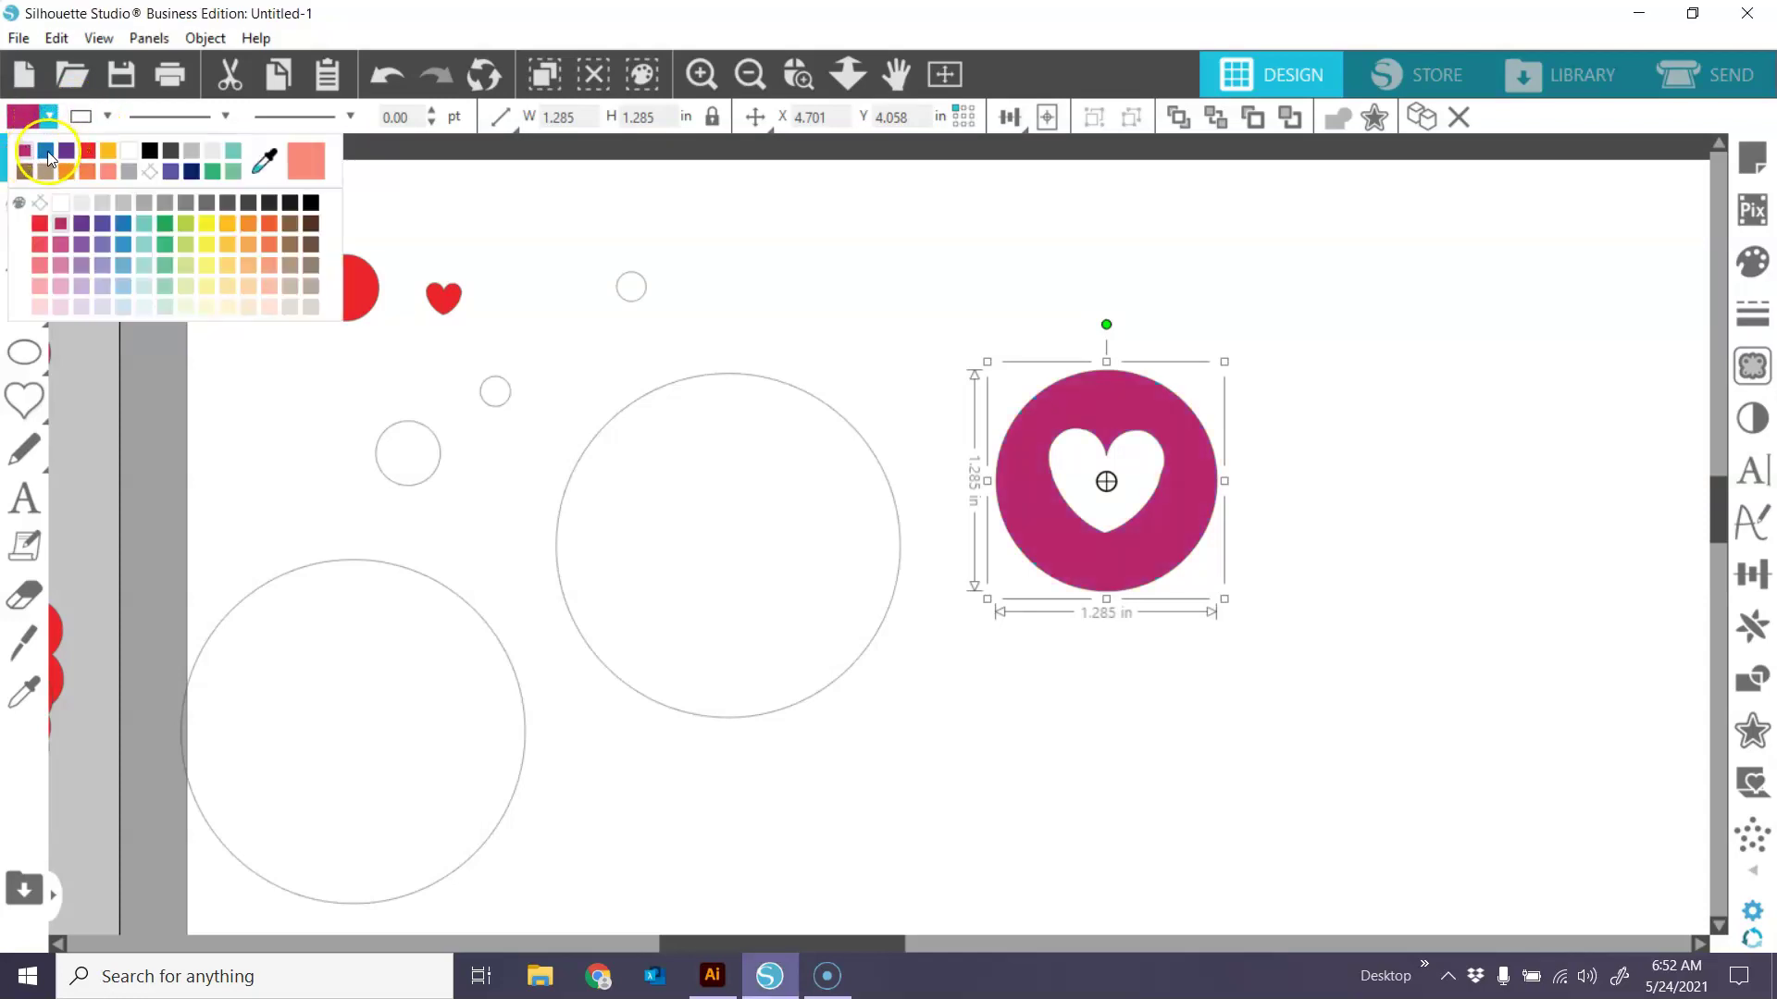
{"action": "left_click", "coordinate": [35, 224]}
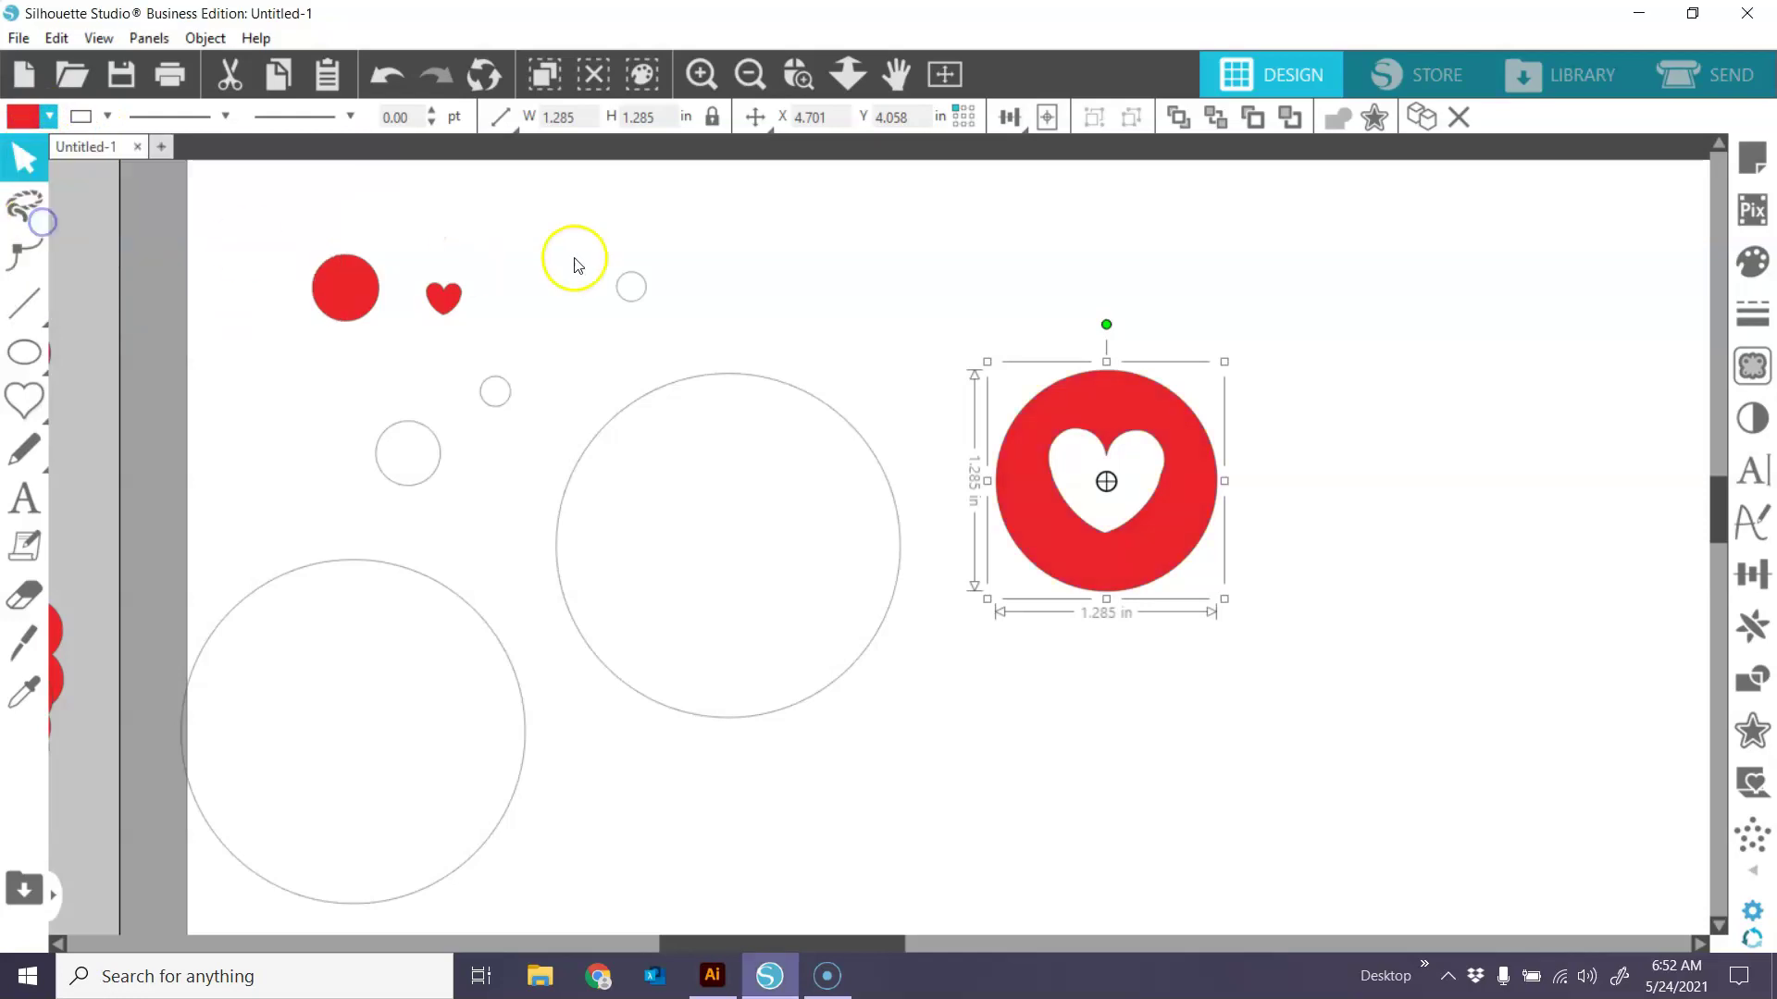
Move the enlarged compound circle off toward the page's edge and delete it.
{"action": "left_click", "coordinate": [1302, 382]}
{"action": "left_click", "coordinate": [1181, 512]}
{"action": "left_click_drag", "start_coordinate": [1181, 512], "coordinate": [227, 344]}
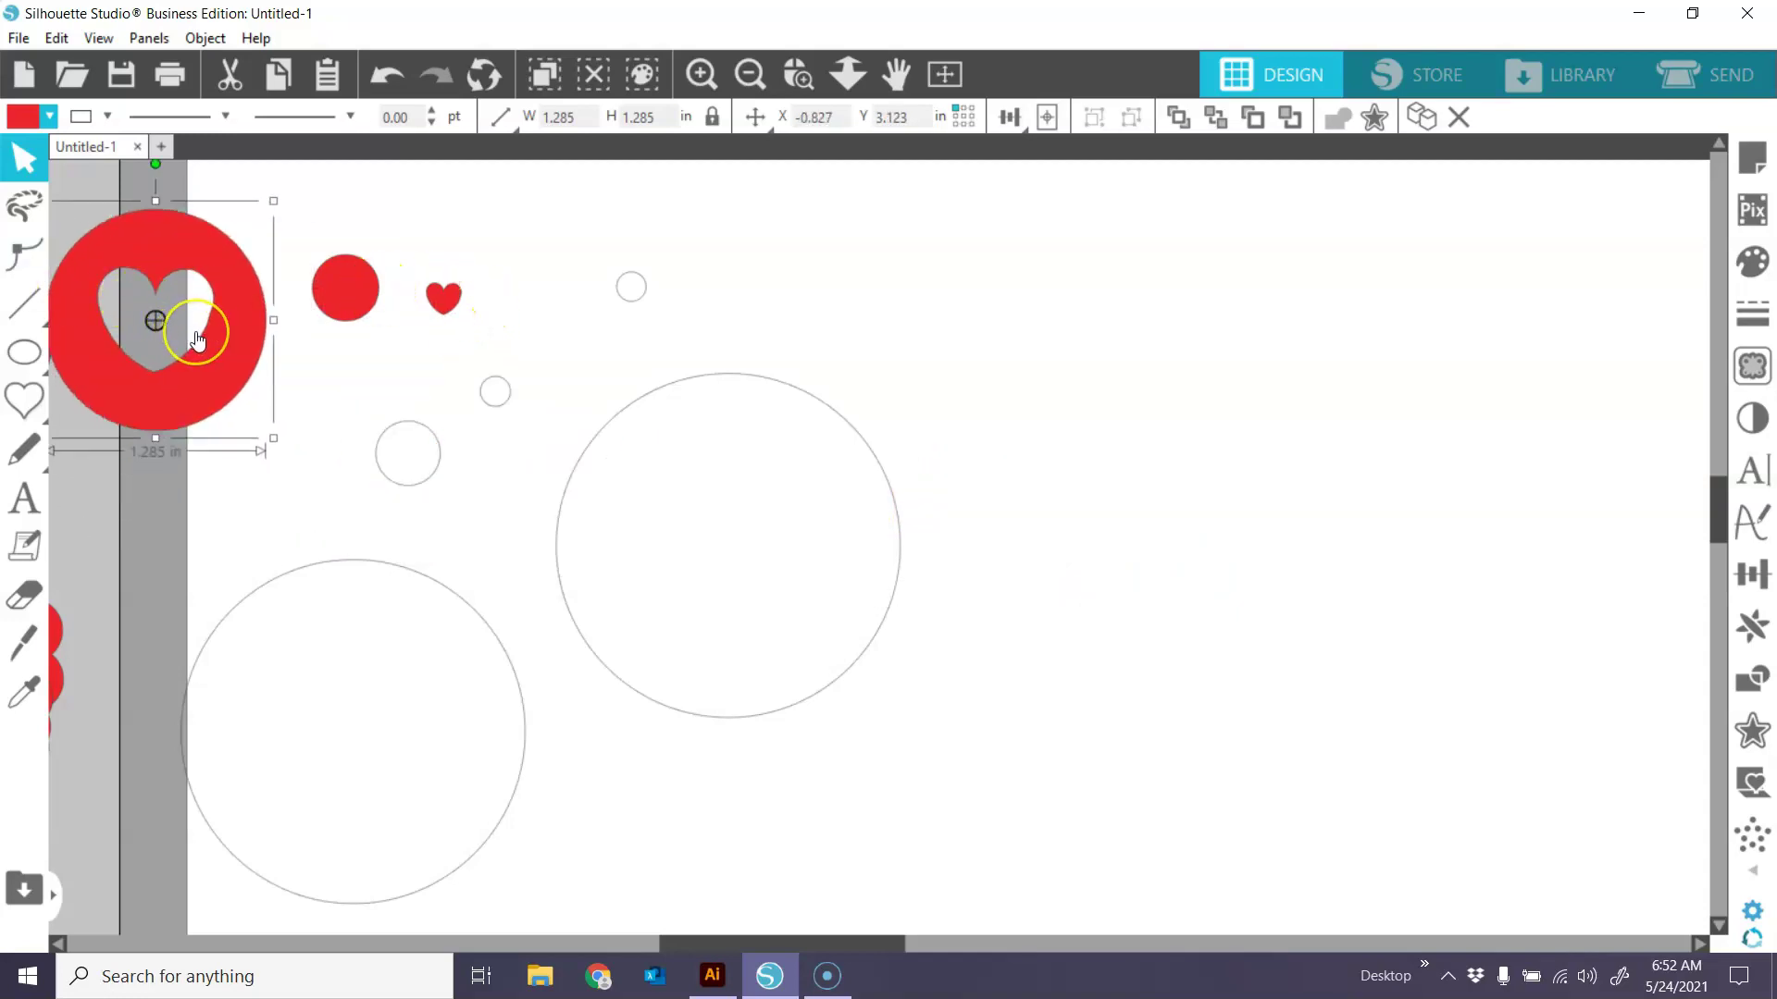
{"action": "key", "text": "Delete"}
Fill the small red heart with white.
{"action": "left_click", "coordinate": [450, 308]}
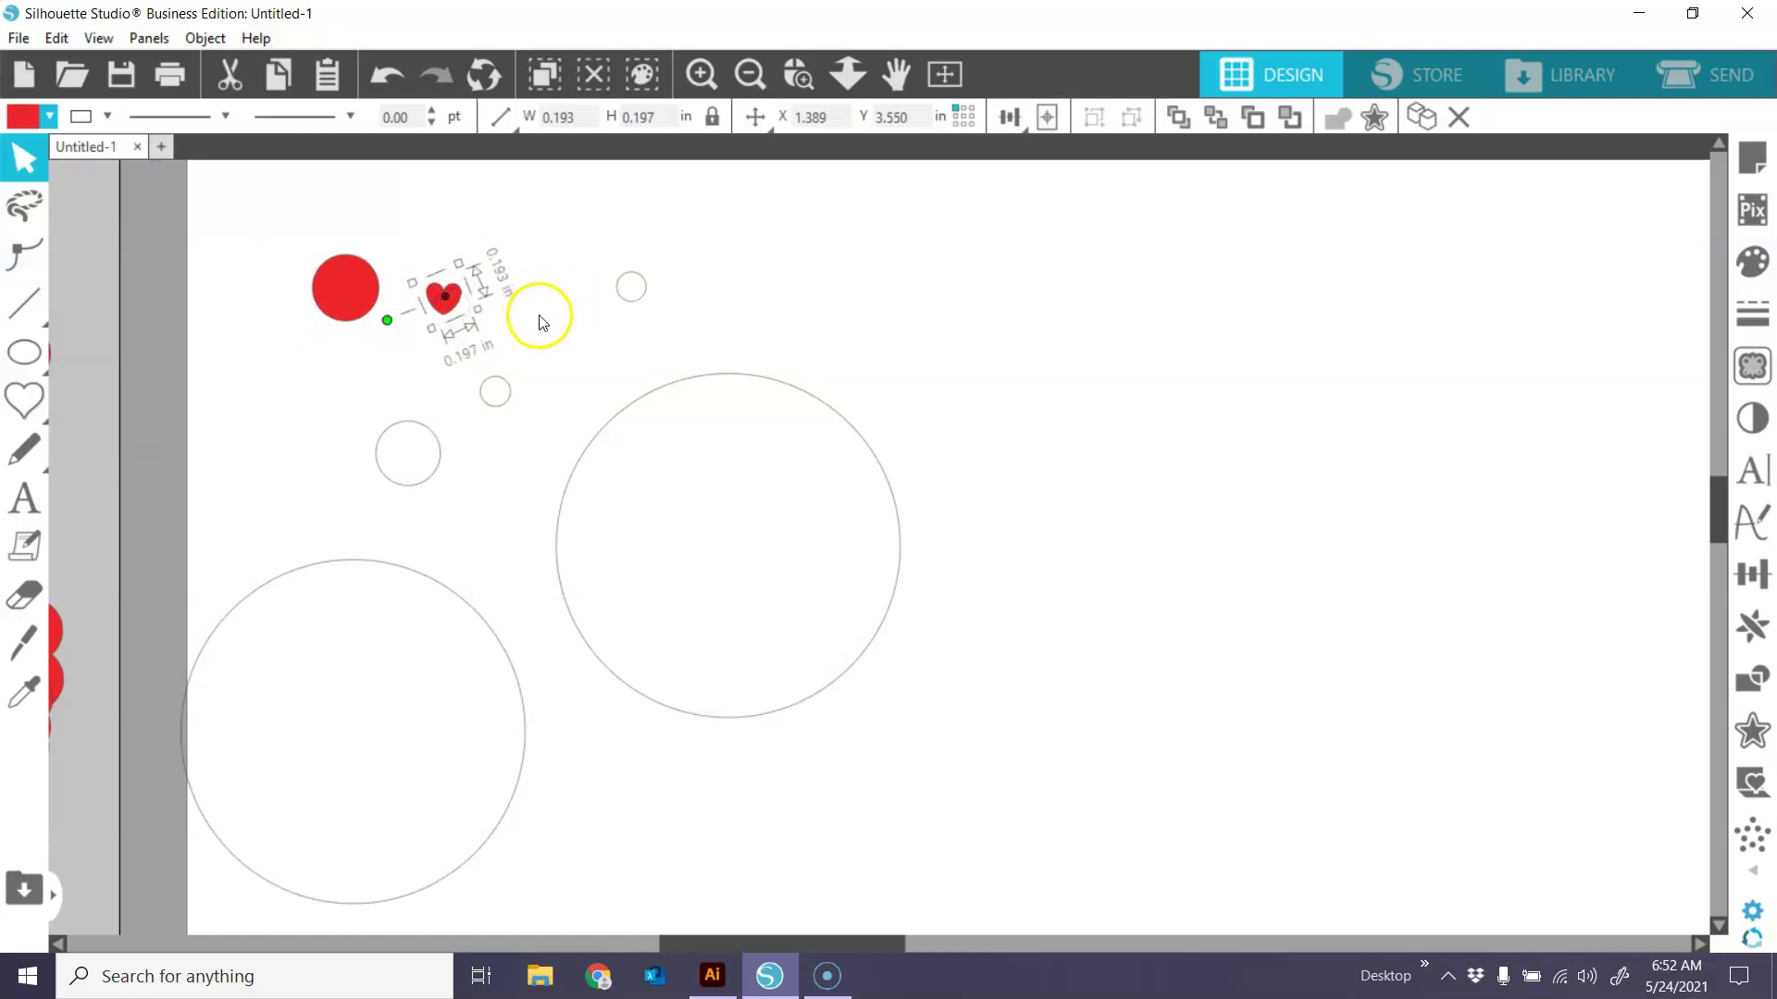
{"action": "left_click", "coordinate": [349, 288]}
{"action": "left_click", "coordinate": [349, 238]}
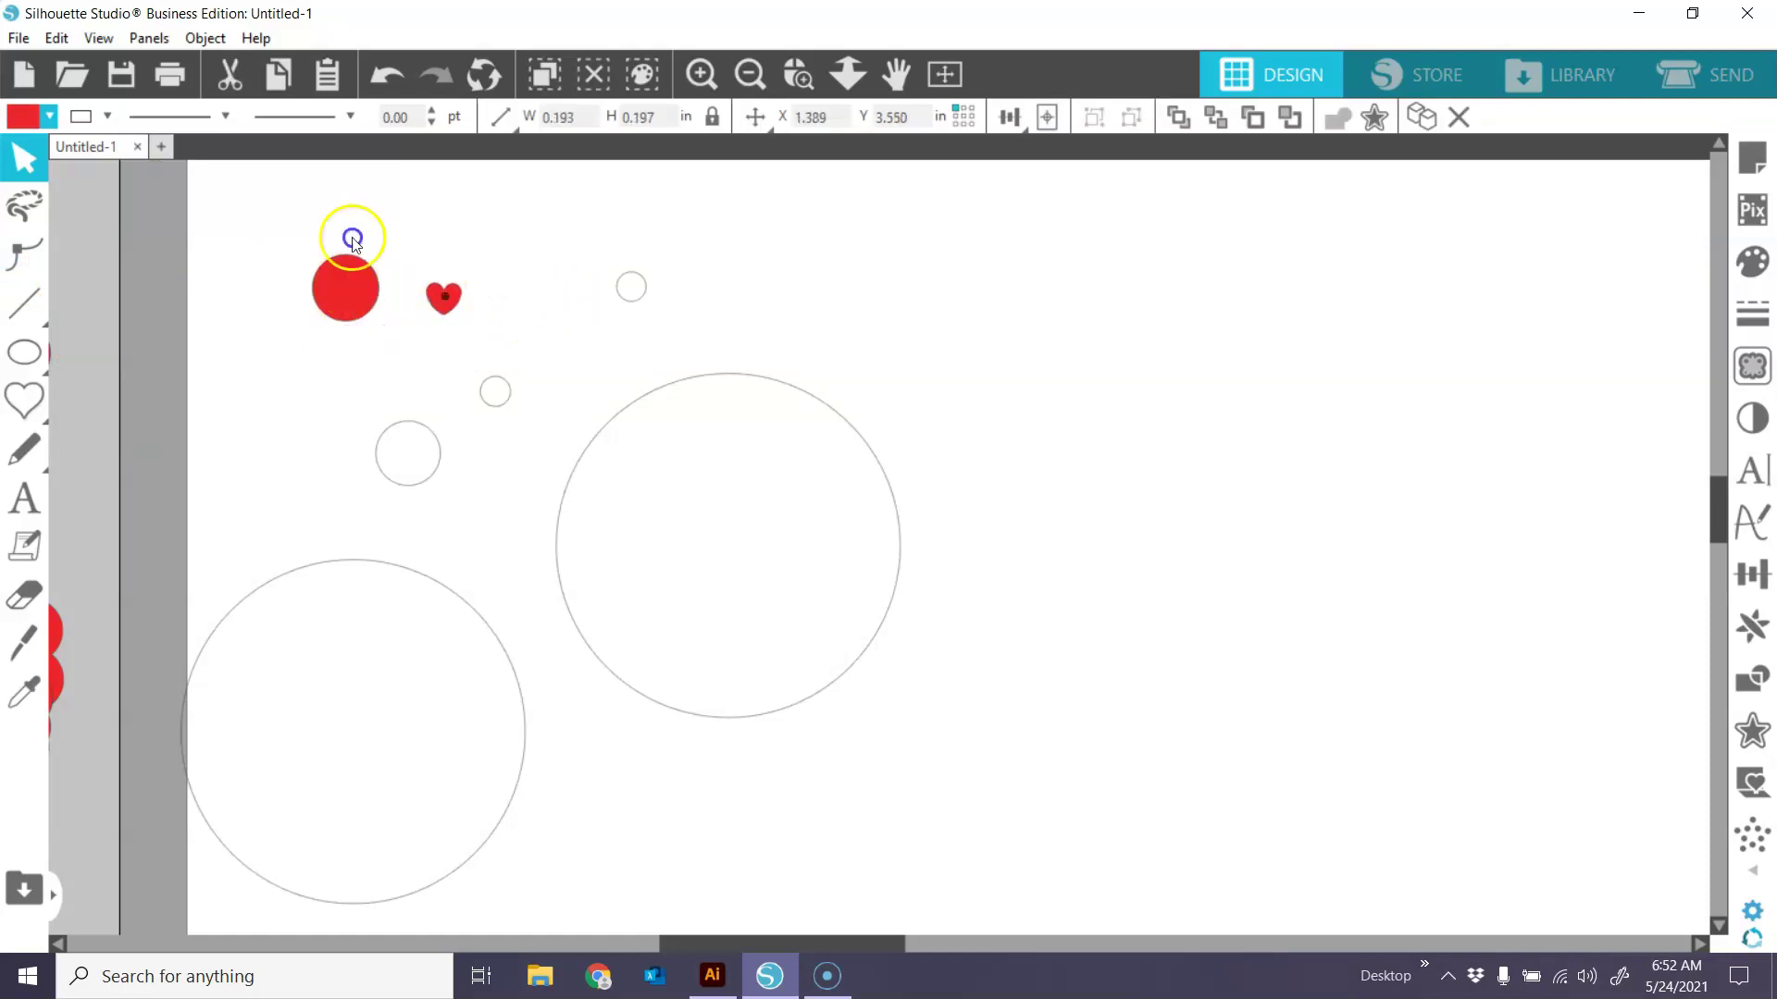
{"action": "left_click", "coordinate": [444, 297]}
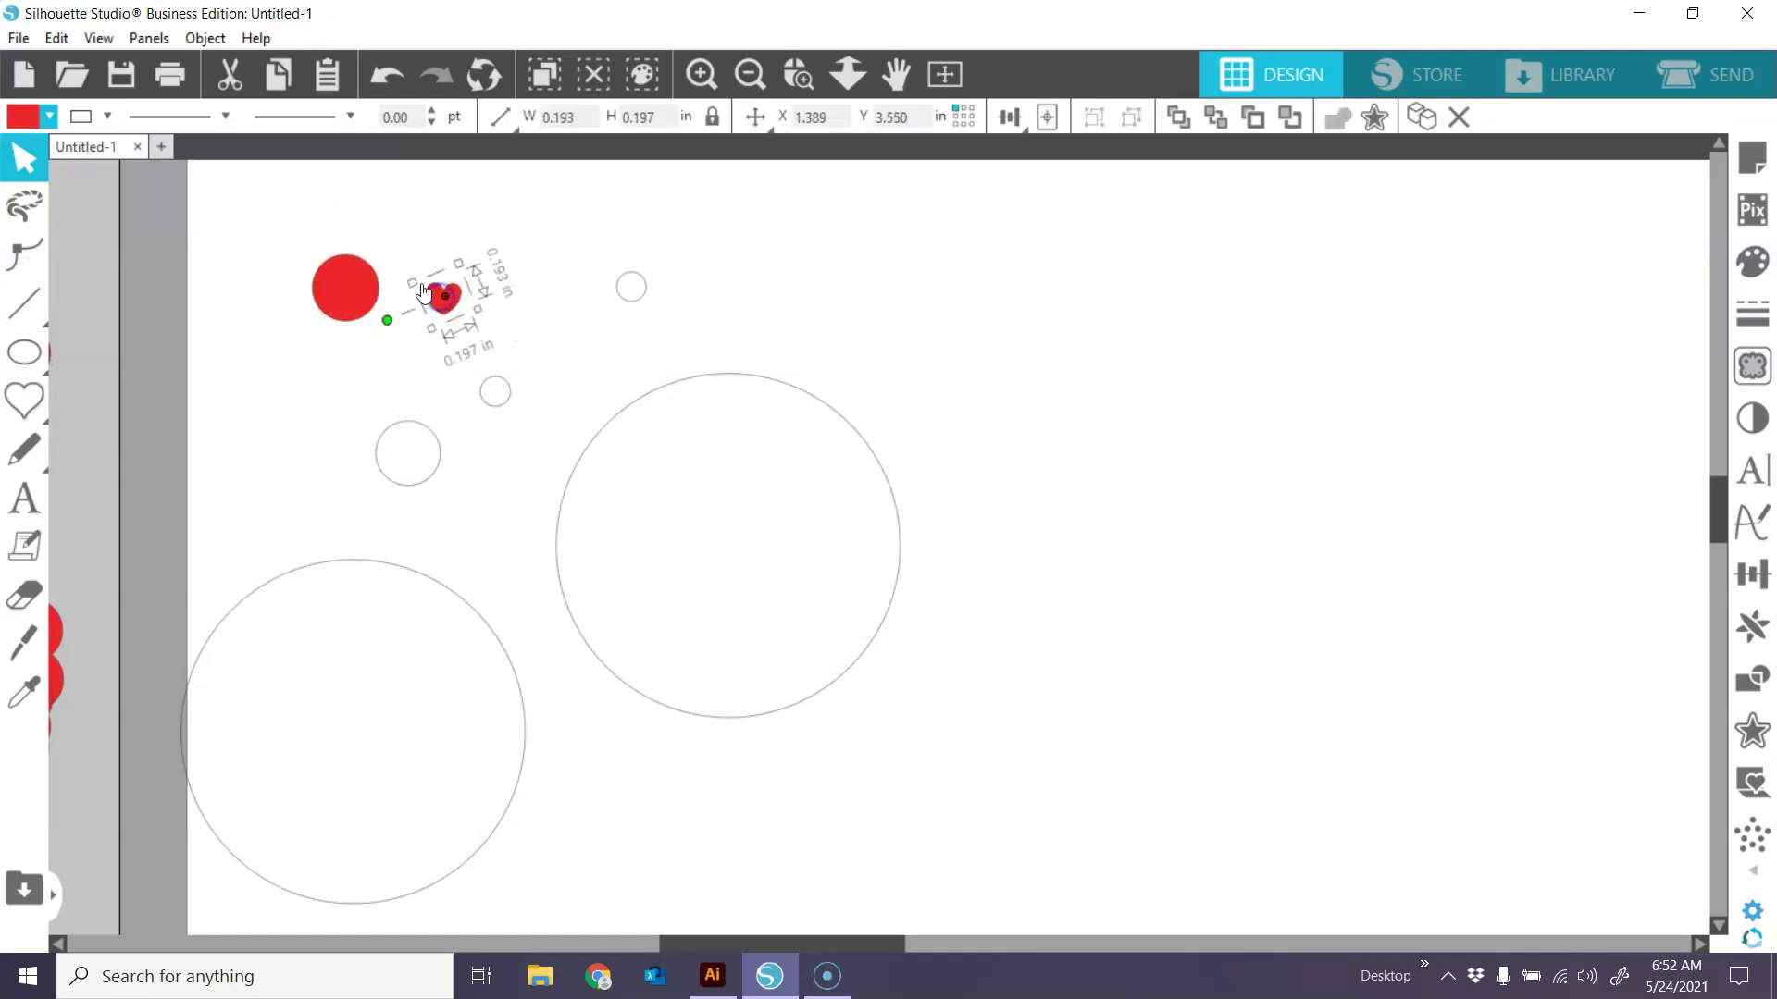
{"action": "left_click", "coordinate": [48, 114]}
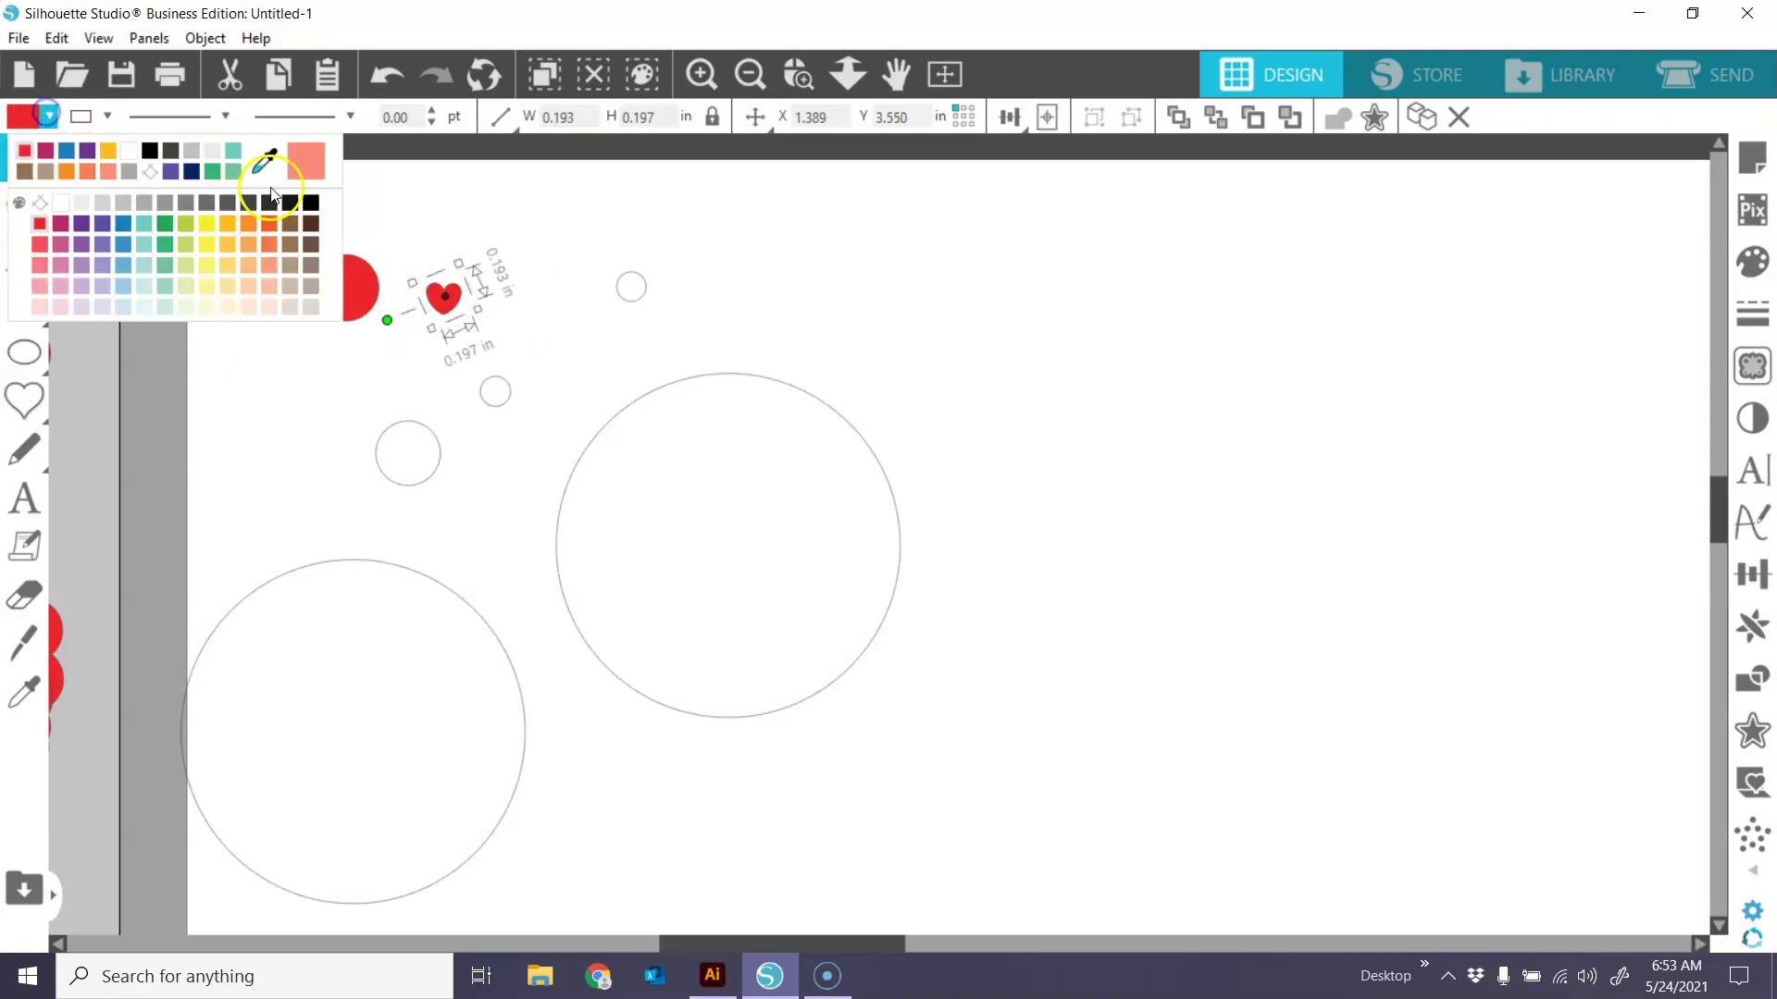
{"action": "left_click", "coordinate": [66, 203]}
Place the small heart on the small red circle and fill the heart with grey.
{"action": "left_click_drag", "start_coordinate": [444, 315], "coordinate": [346, 298]}
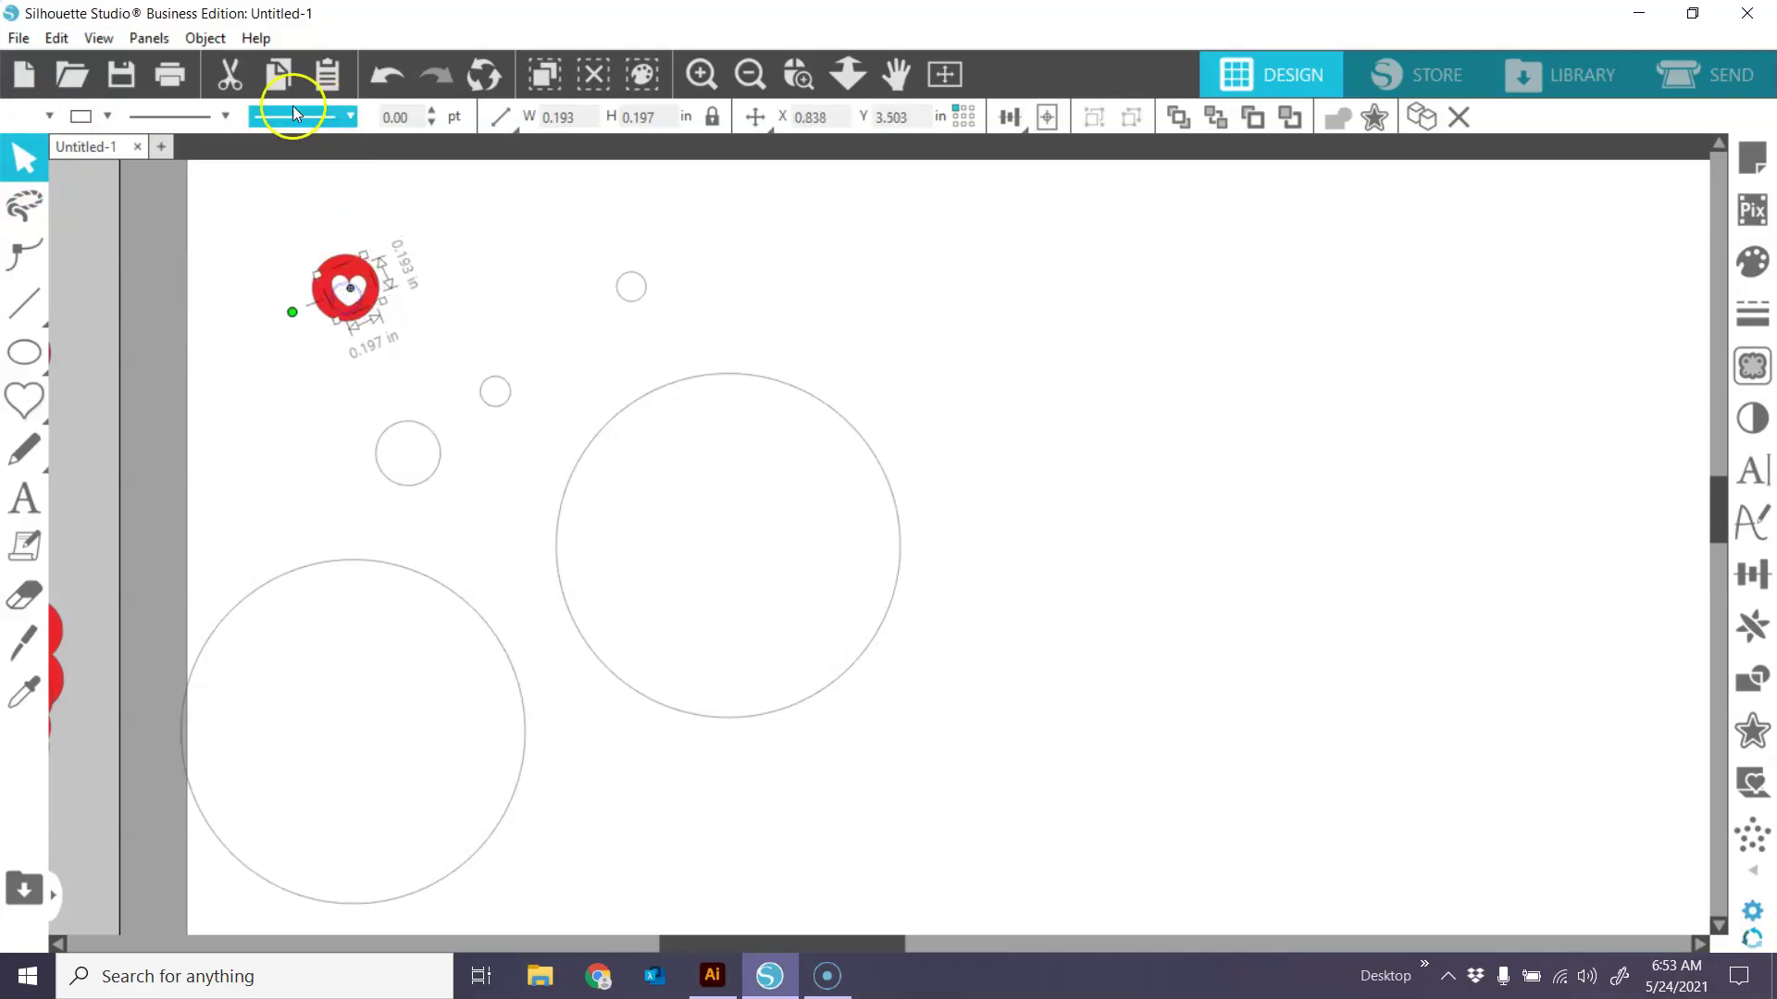
{"action": "left_click", "coordinate": [44, 120]}
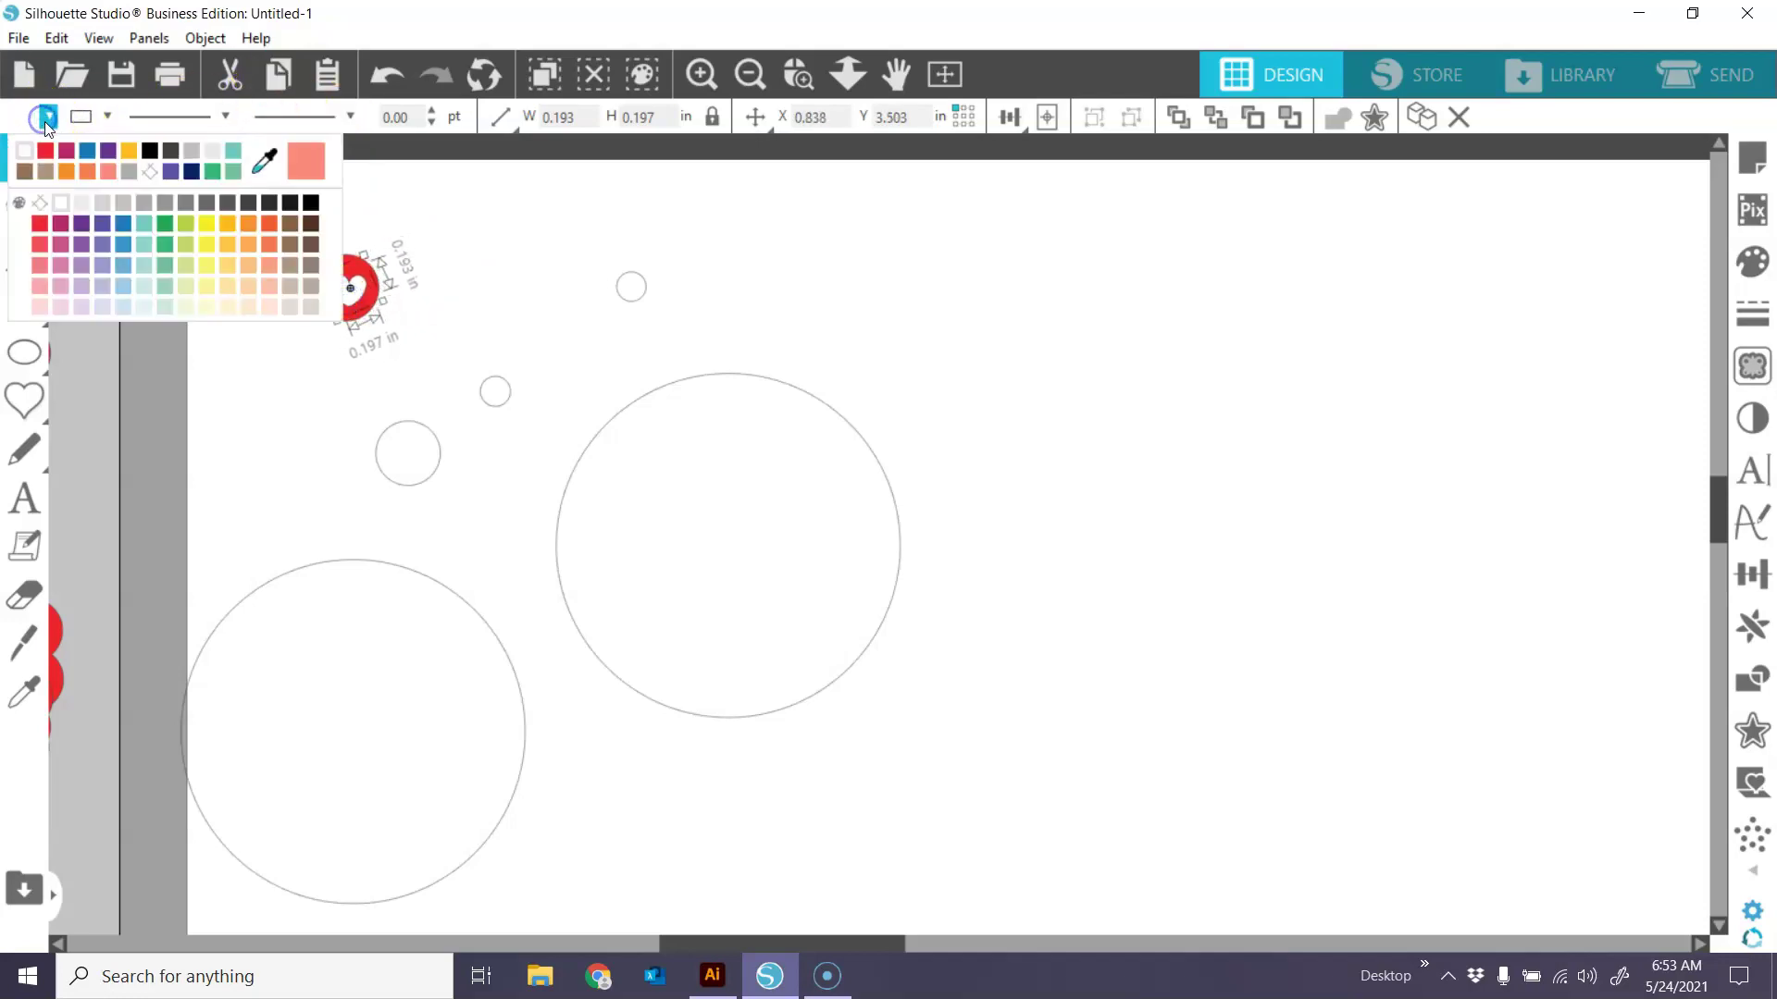
{"action": "left_click", "coordinate": [126, 173]}
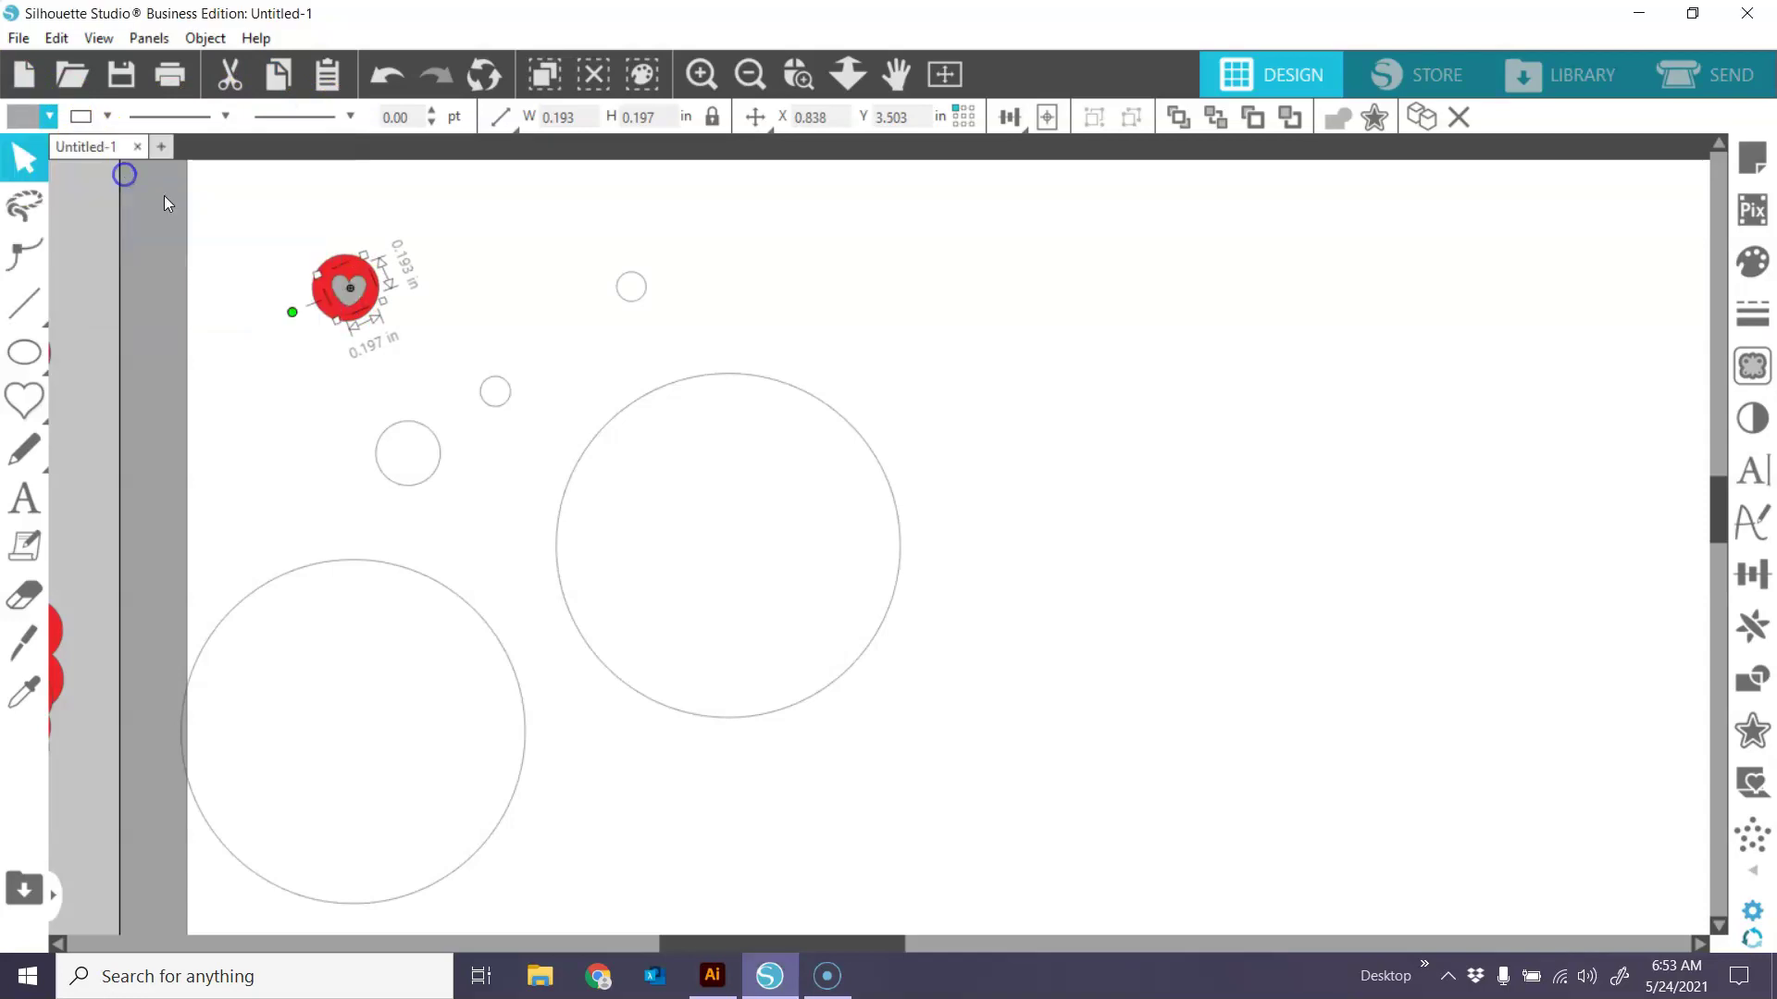
Centre-align the grey heart and the small red circle horizontally and vertically.
{"action": "left_click", "coordinate": [452, 265]}
{"action": "left_click_drag", "start_coordinate": [389, 215], "coordinate": [328, 345]}
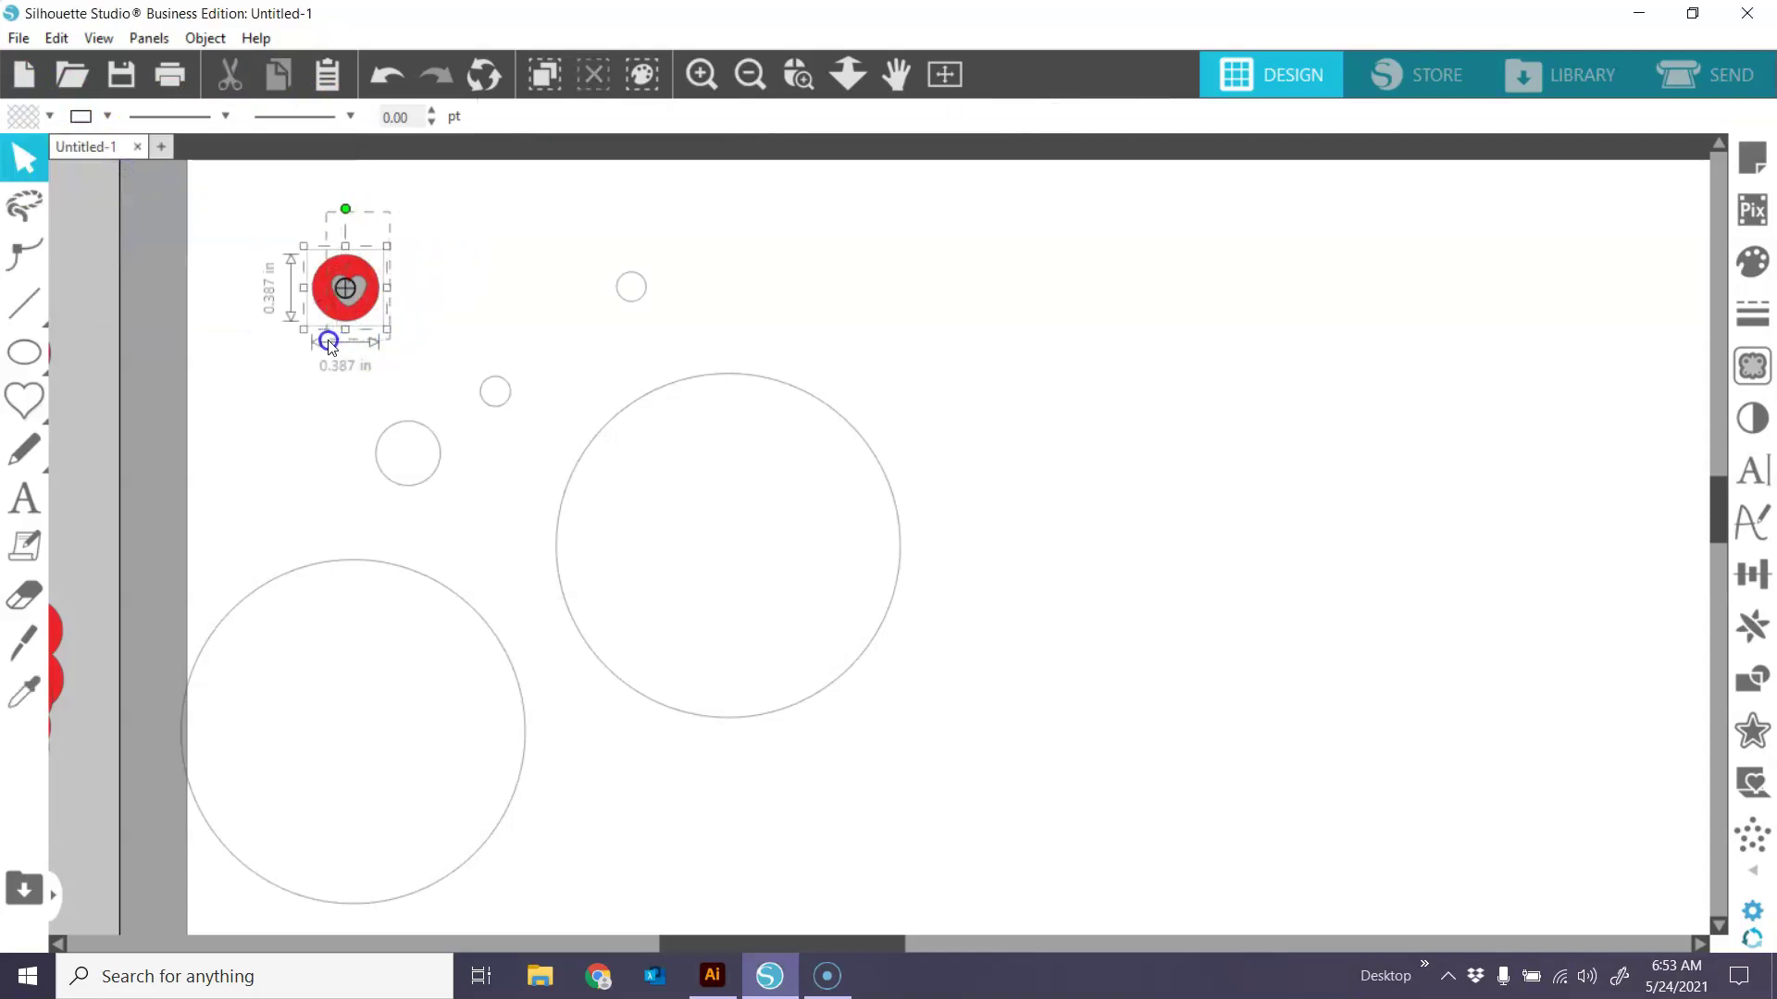
{"action": "mouse_move", "coordinate": [1005, 118]}
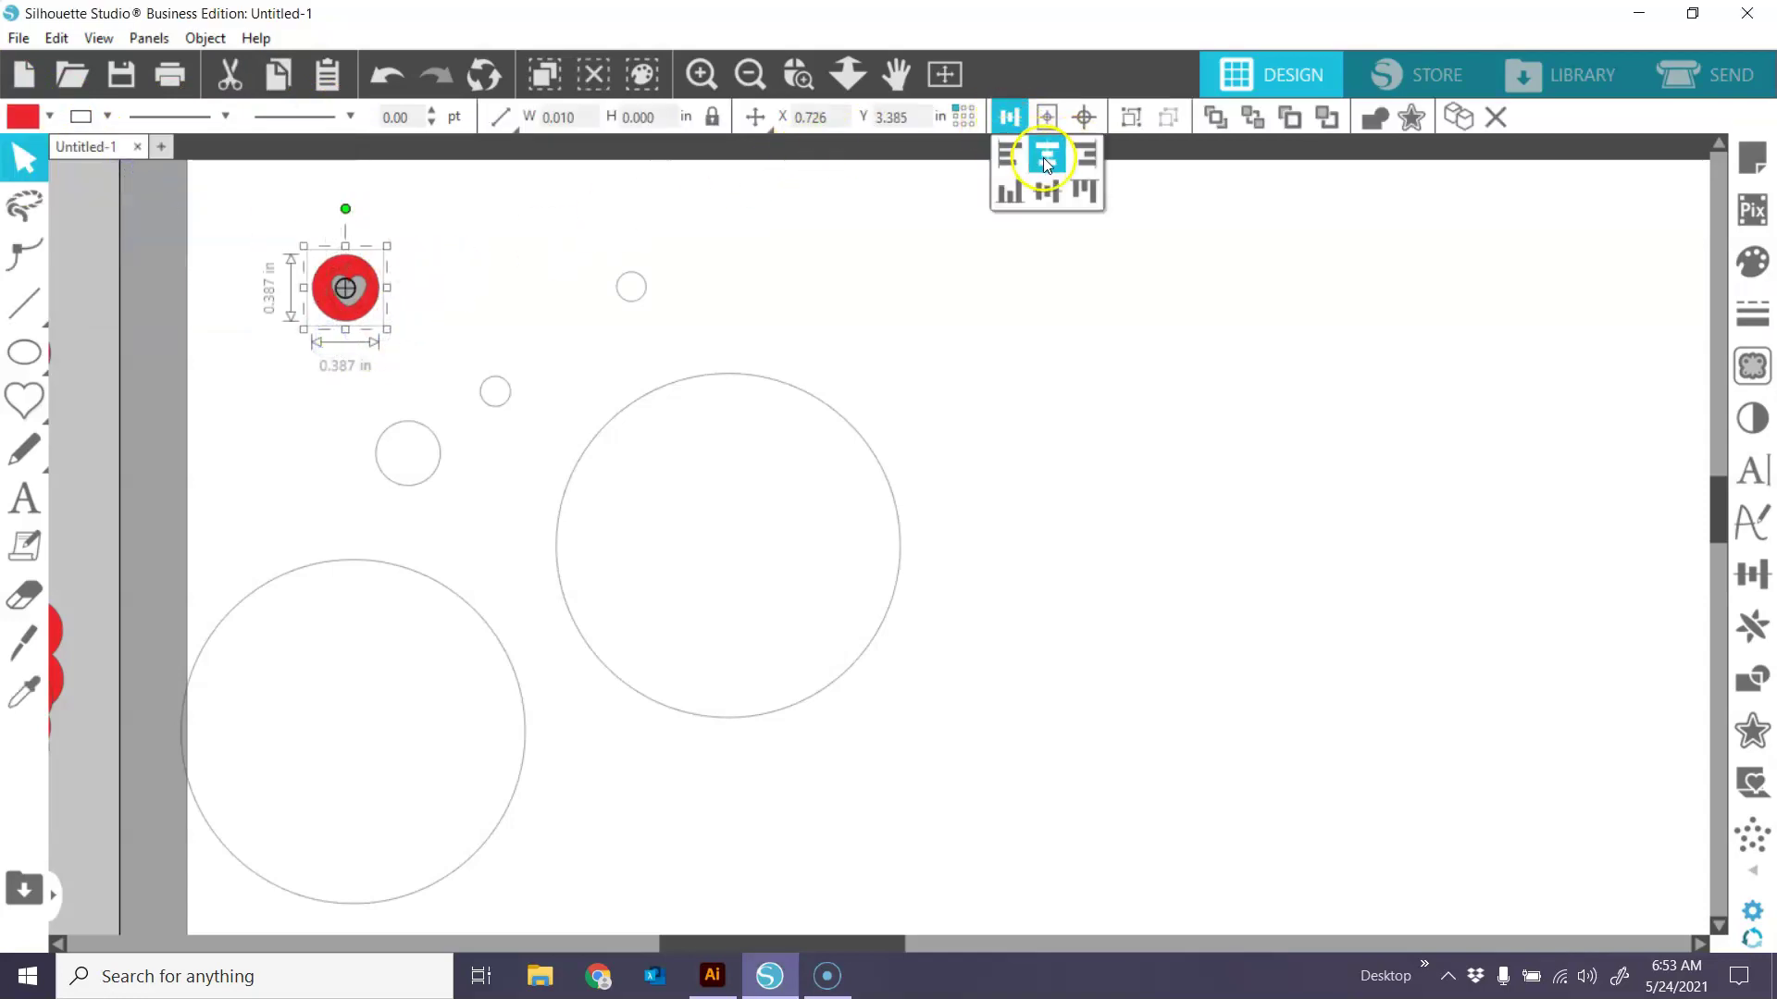
{"action": "left_click", "coordinate": [1047, 192]}
{"action": "left_click", "coordinate": [444, 298]}
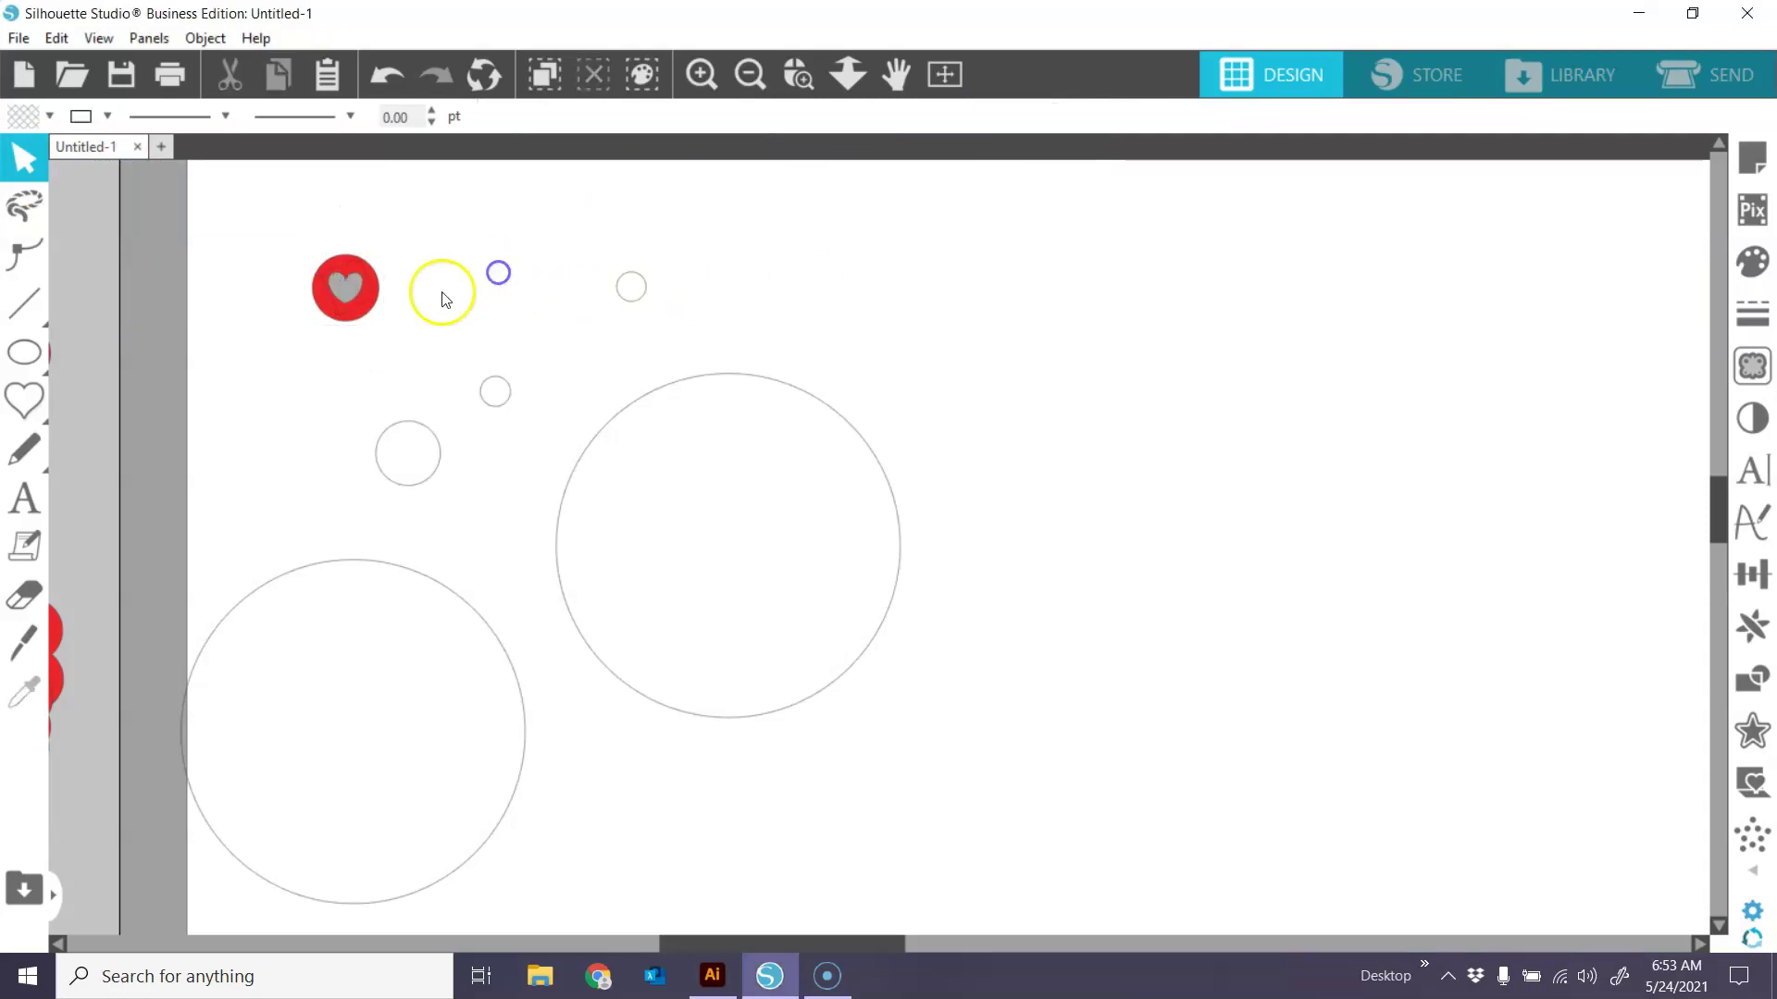
Combine the grey heart and the small red circle into a compound path.
{"action": "left_click_drag", "start_coordinate": [389, 234], "coordinate": [322, 333]}
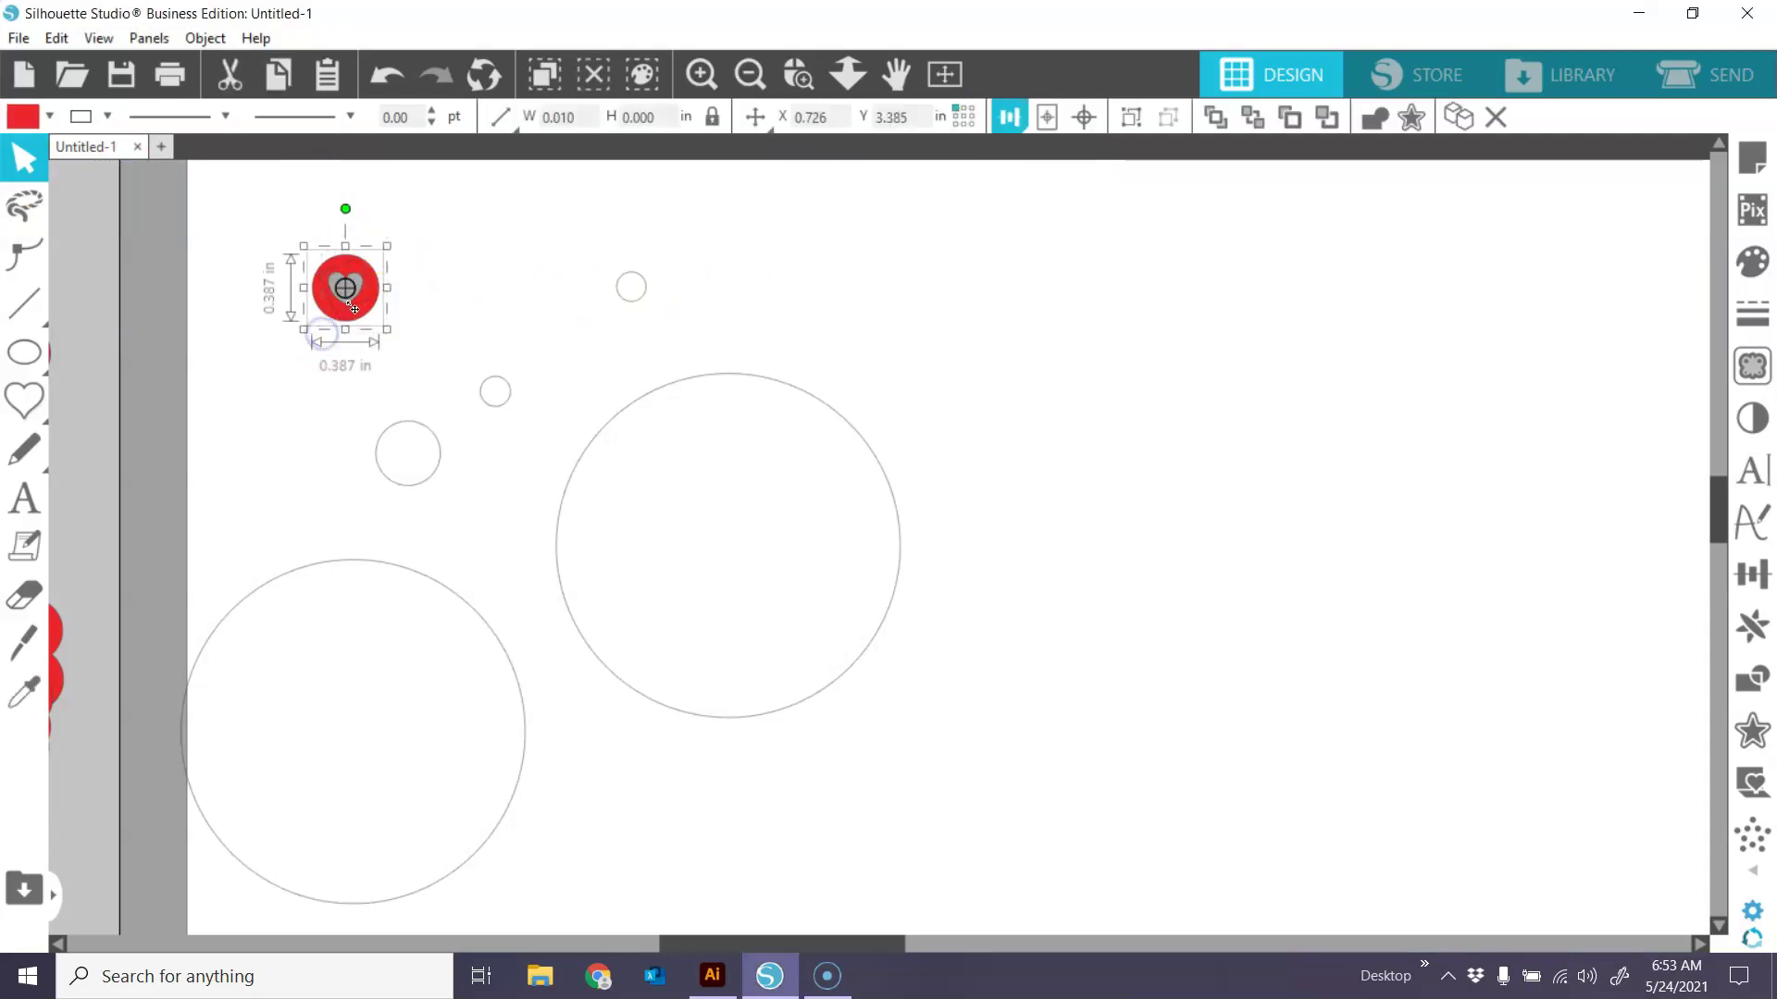
{"action": "right_click", "coordinate": [348, 302]}
{"action": "left_click", "coordinate": [475, 740]}
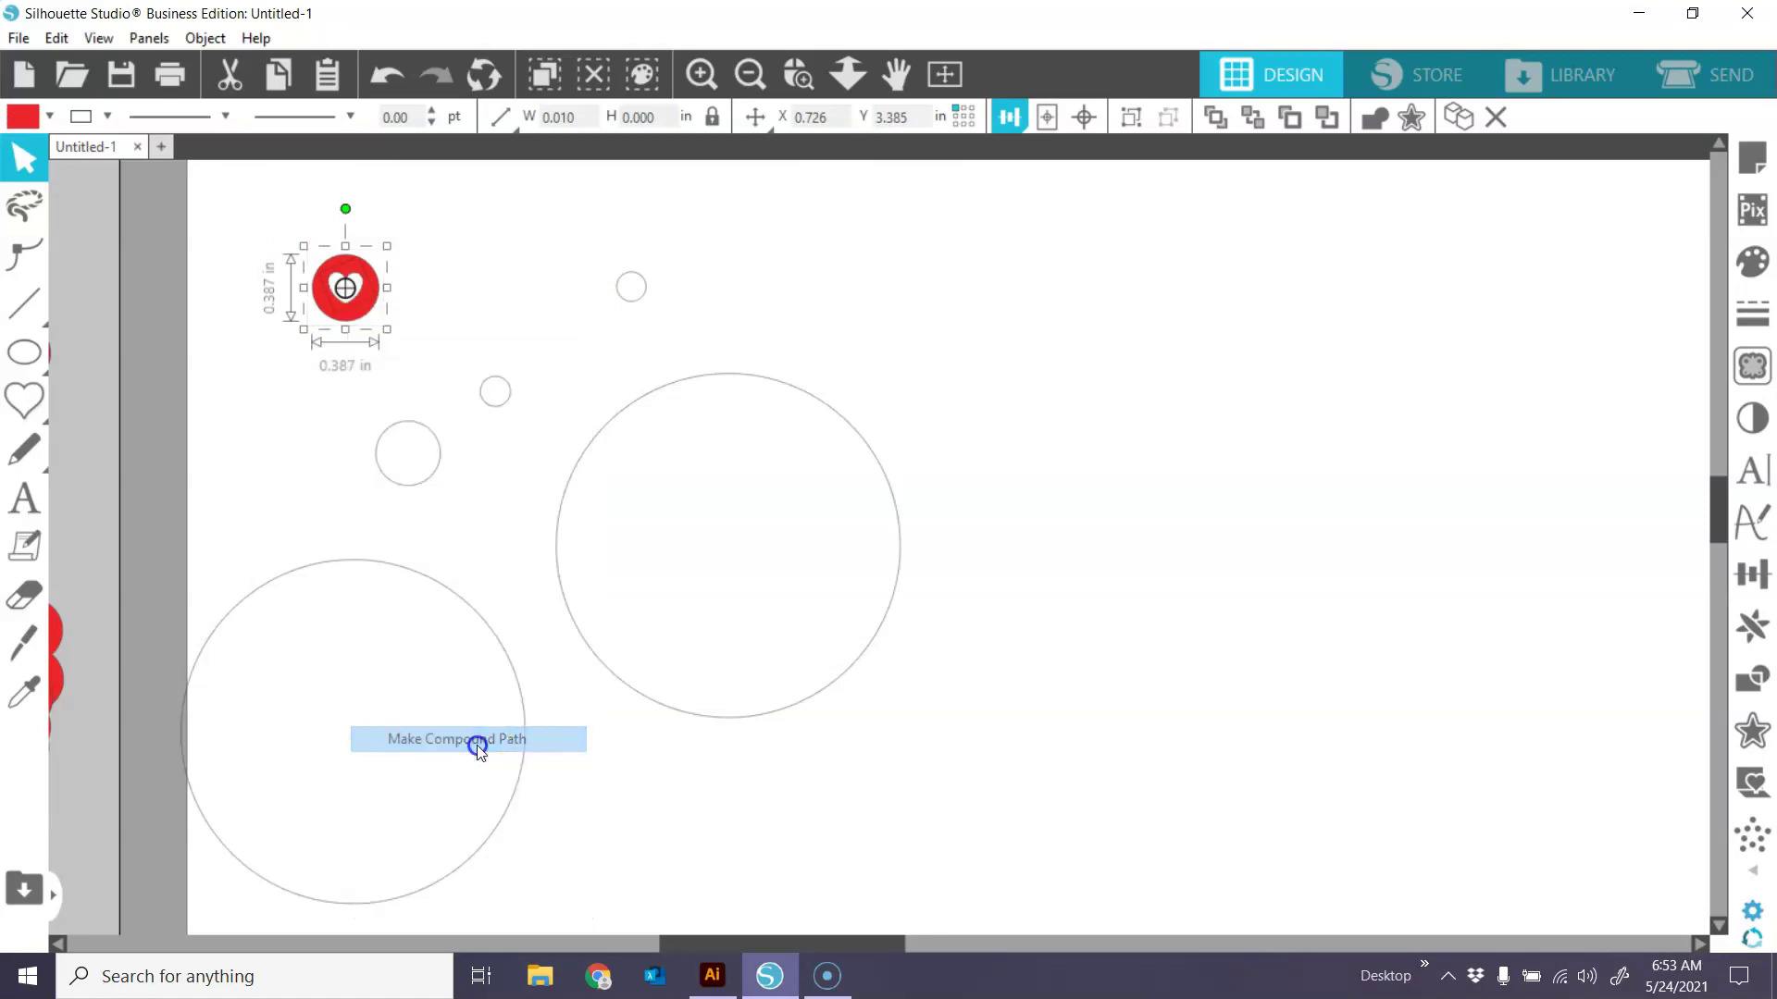
{"action": "left_click", "coordinate": [508, 297]}
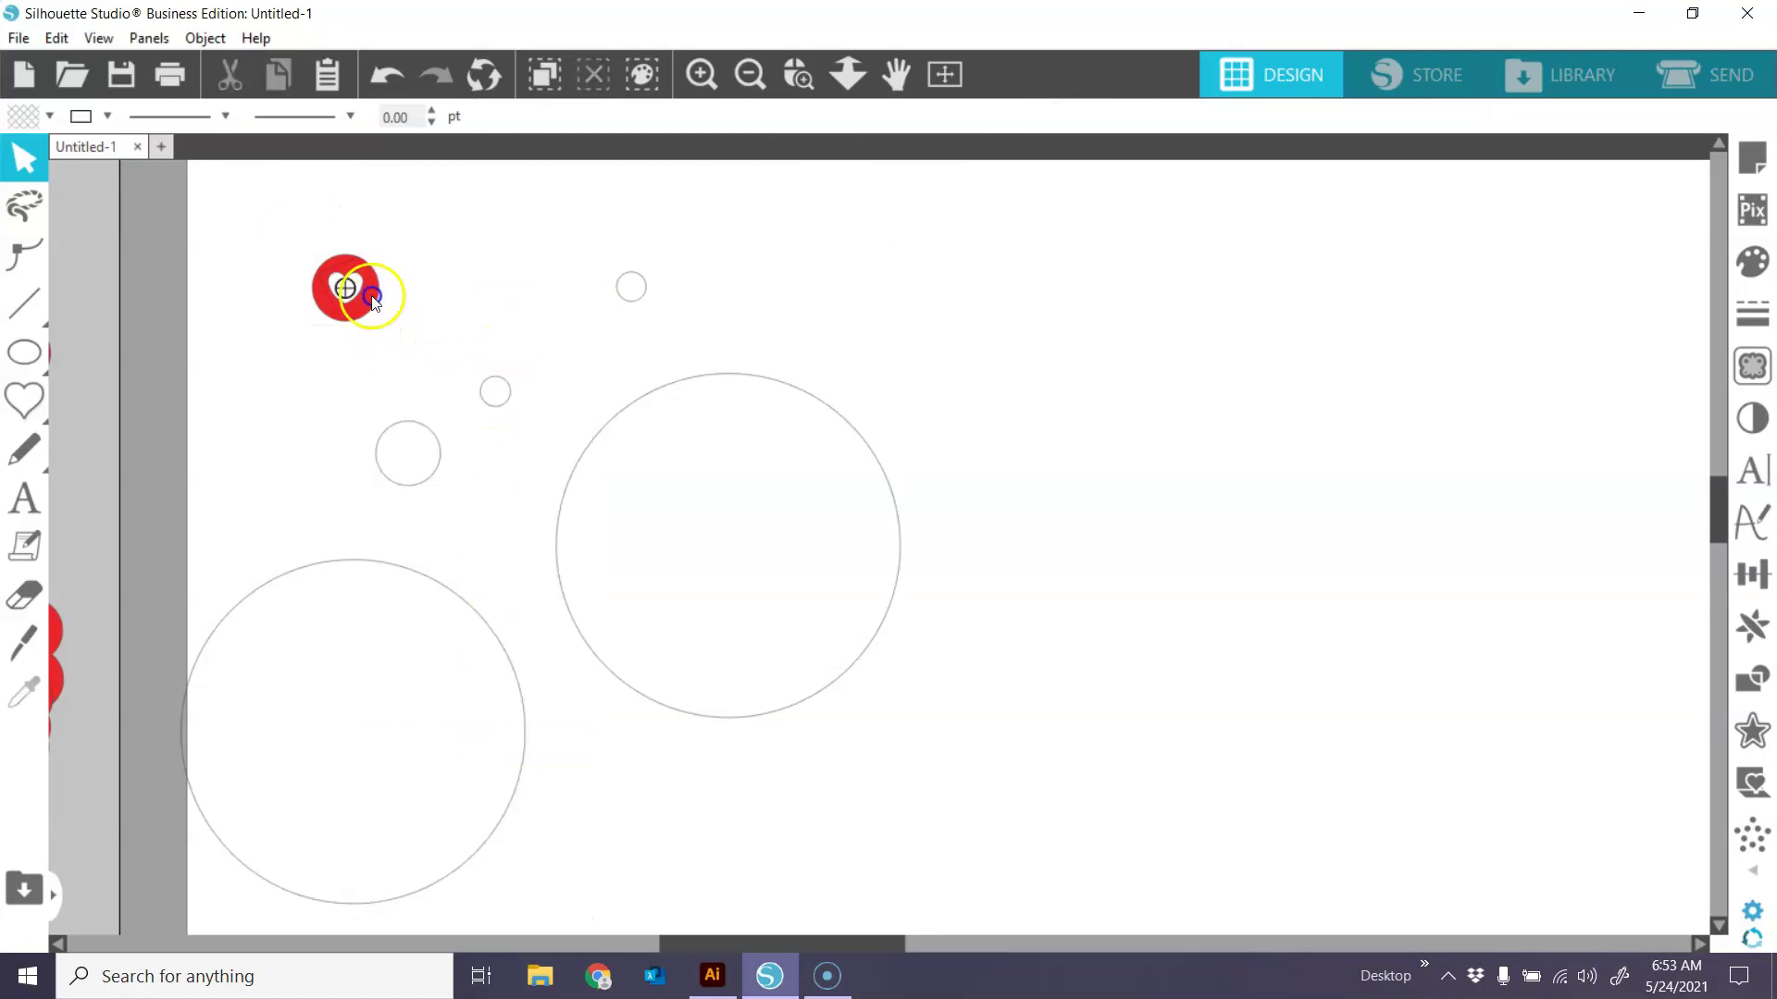
Move the small heart-cut circle to an empty area and place a 2-inch circle just below it.
{"action": "left_click_drag", "start_coordinate": [372, 302], "coordinate": [1055, 297]}
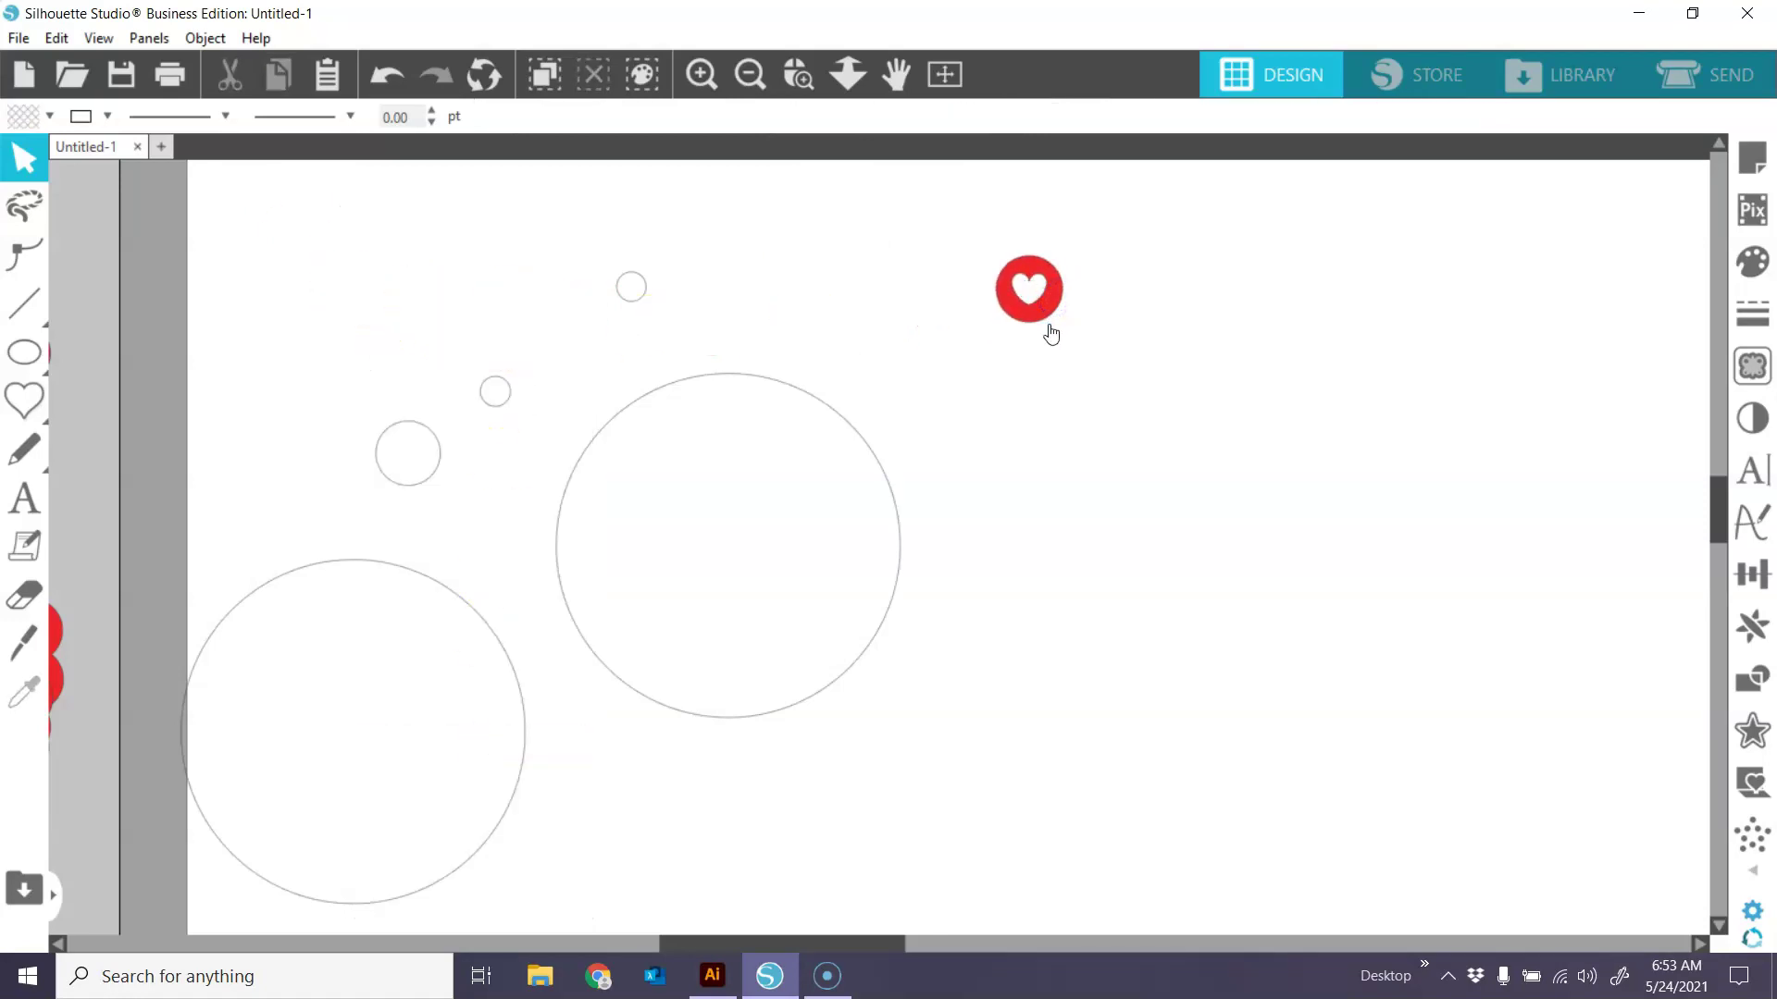
{"action": "left_click_drag", "start_coordinate": [889, 476], "coordinate": [1129, 459]}
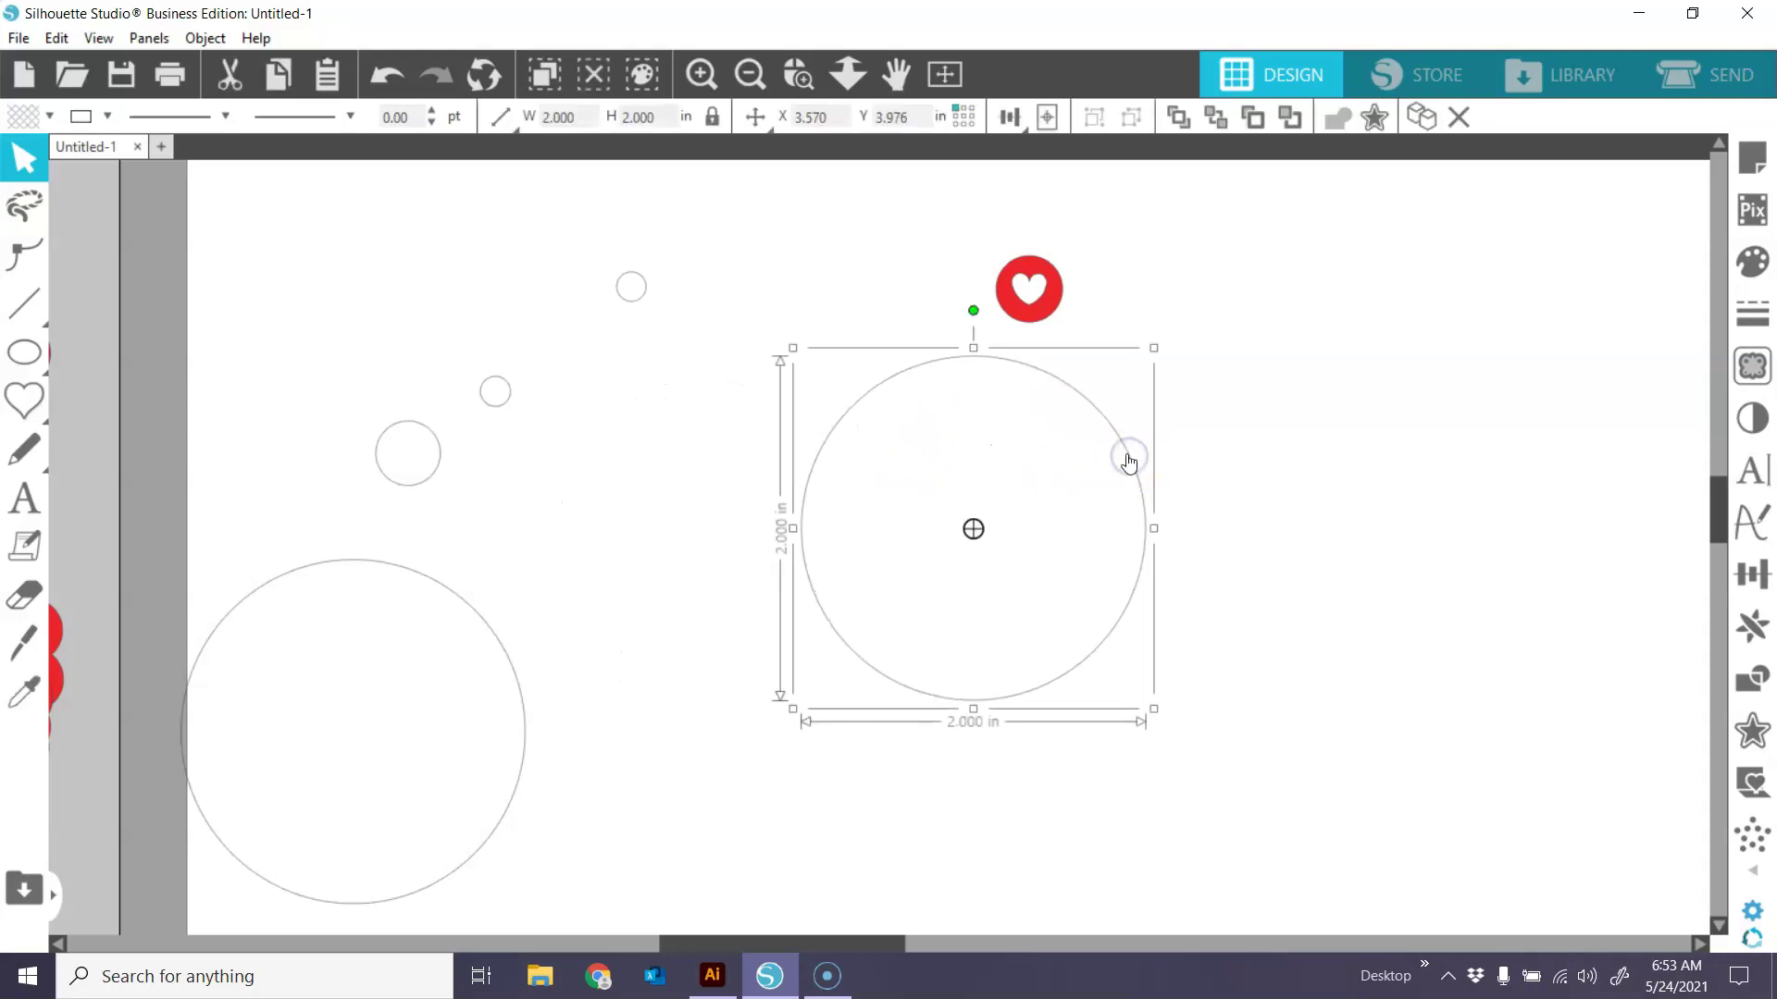
{"action": "left_click", "coordinate": [1198, 330]}
Position the small heart-cut circle just above the top of the 2-inch circle, near its vertical centreline.
{"action": "left_click", "coordinate": [1042, 276]}
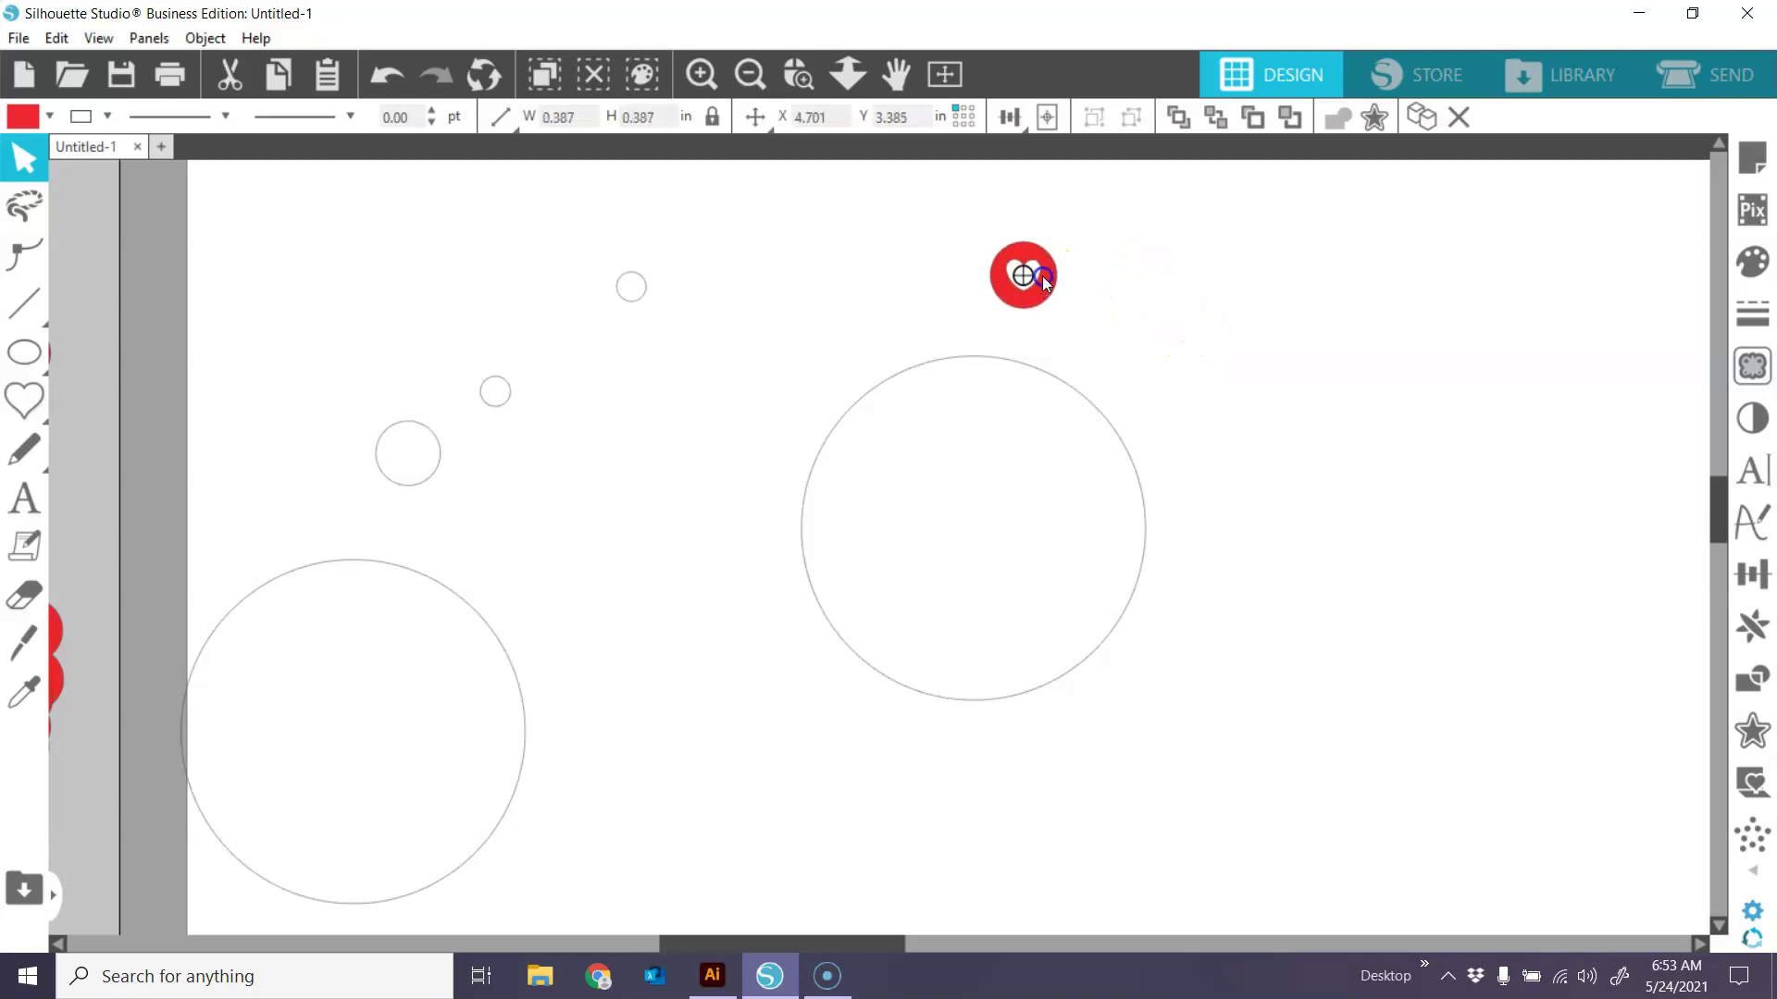
{"action": "left_click", "coordinate": [829, 219]}
{"action": "mouse_move", "coordinate": [1042, 274]}
{"action": "left_mouse_down"}
{"action": "mouse_move", "coordinate": [992, 285]}
{"action": "mouse_move", "coordinate": [1016, 288]}
{"action": "left_mouse_up"}
{"action": "left_click", "coordinate": [1018, 293]}
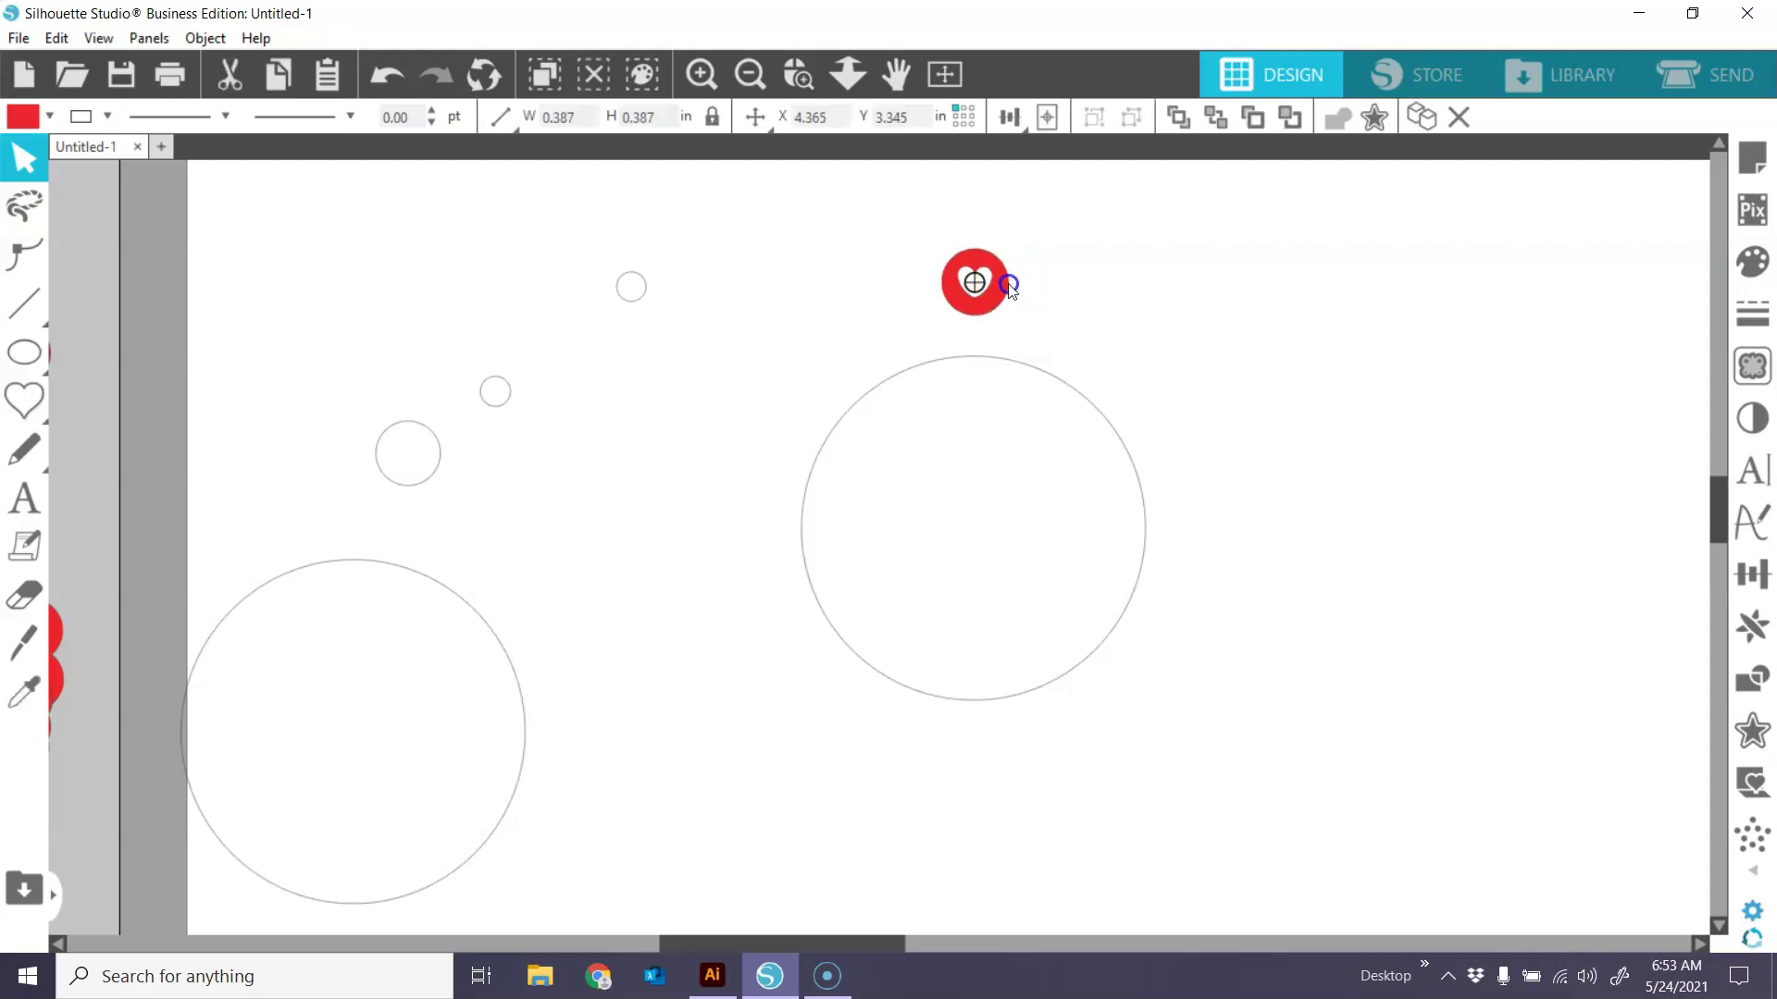
{"action": "left_click", "coordinate": [1016, 290]}
{"action": "left_click", "coordinate": [1016, 290]}
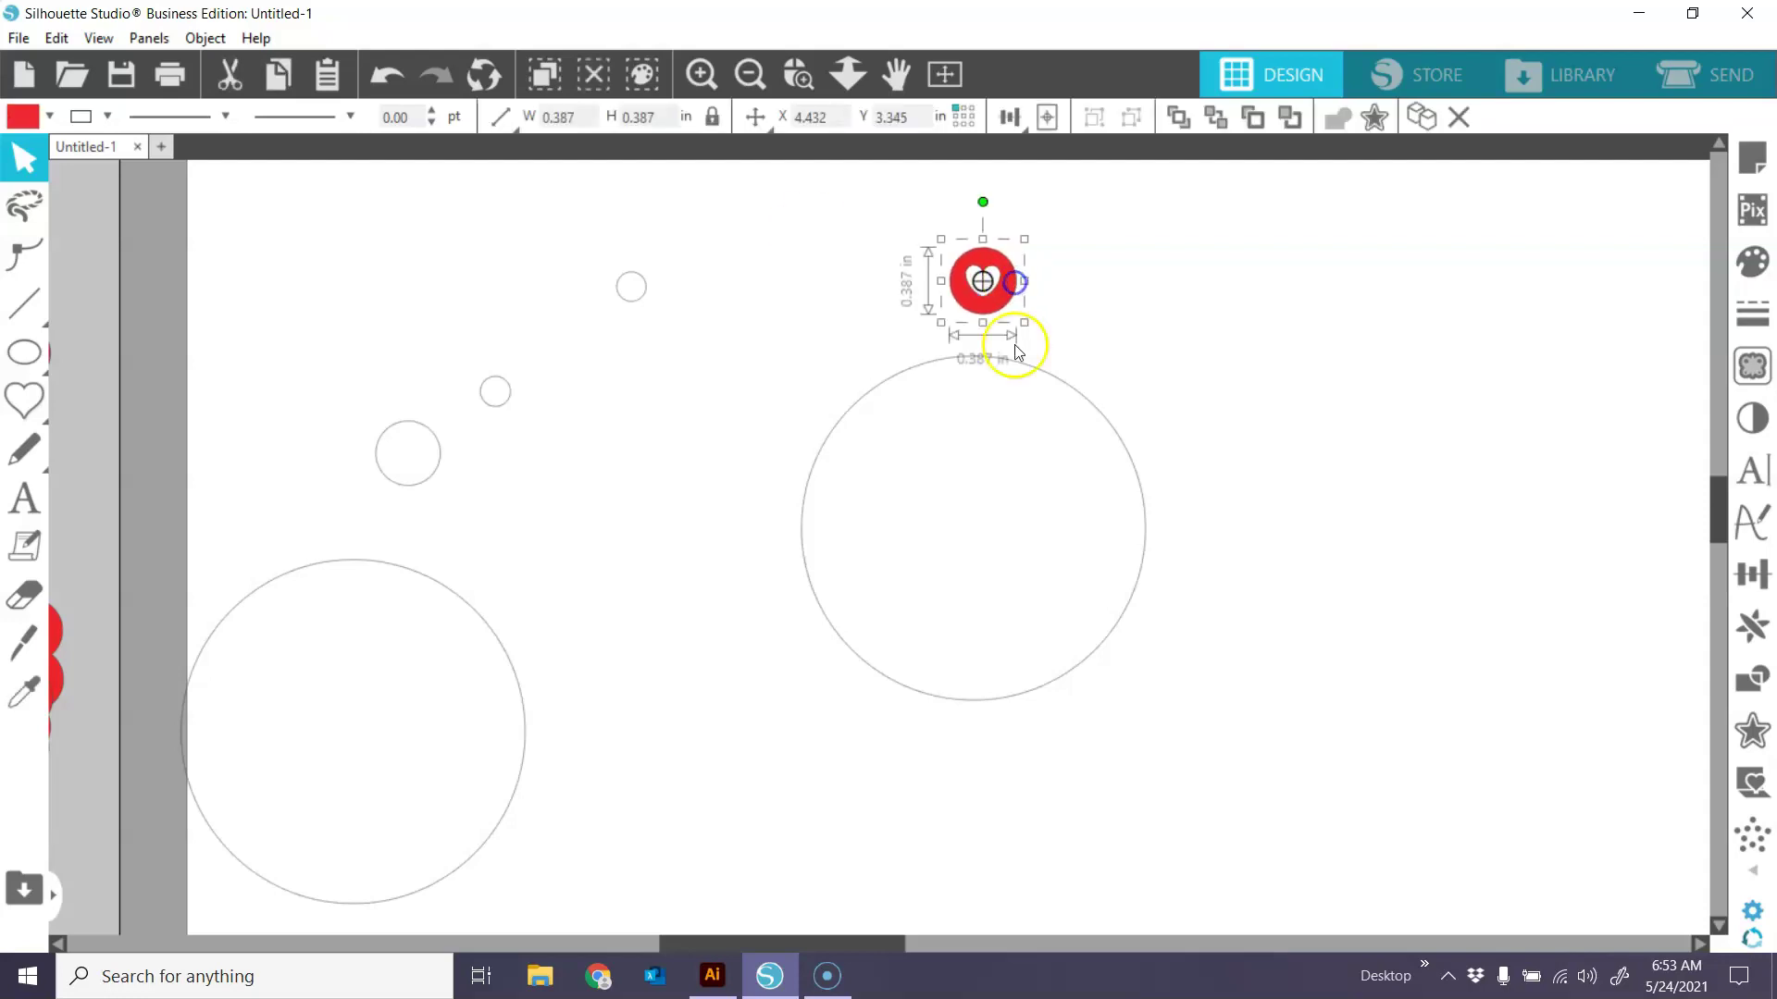
Fill the 2-inch circle below the heart-cut circle with purple.
{"action": "left_click", "coordinate": [1018, 362]}
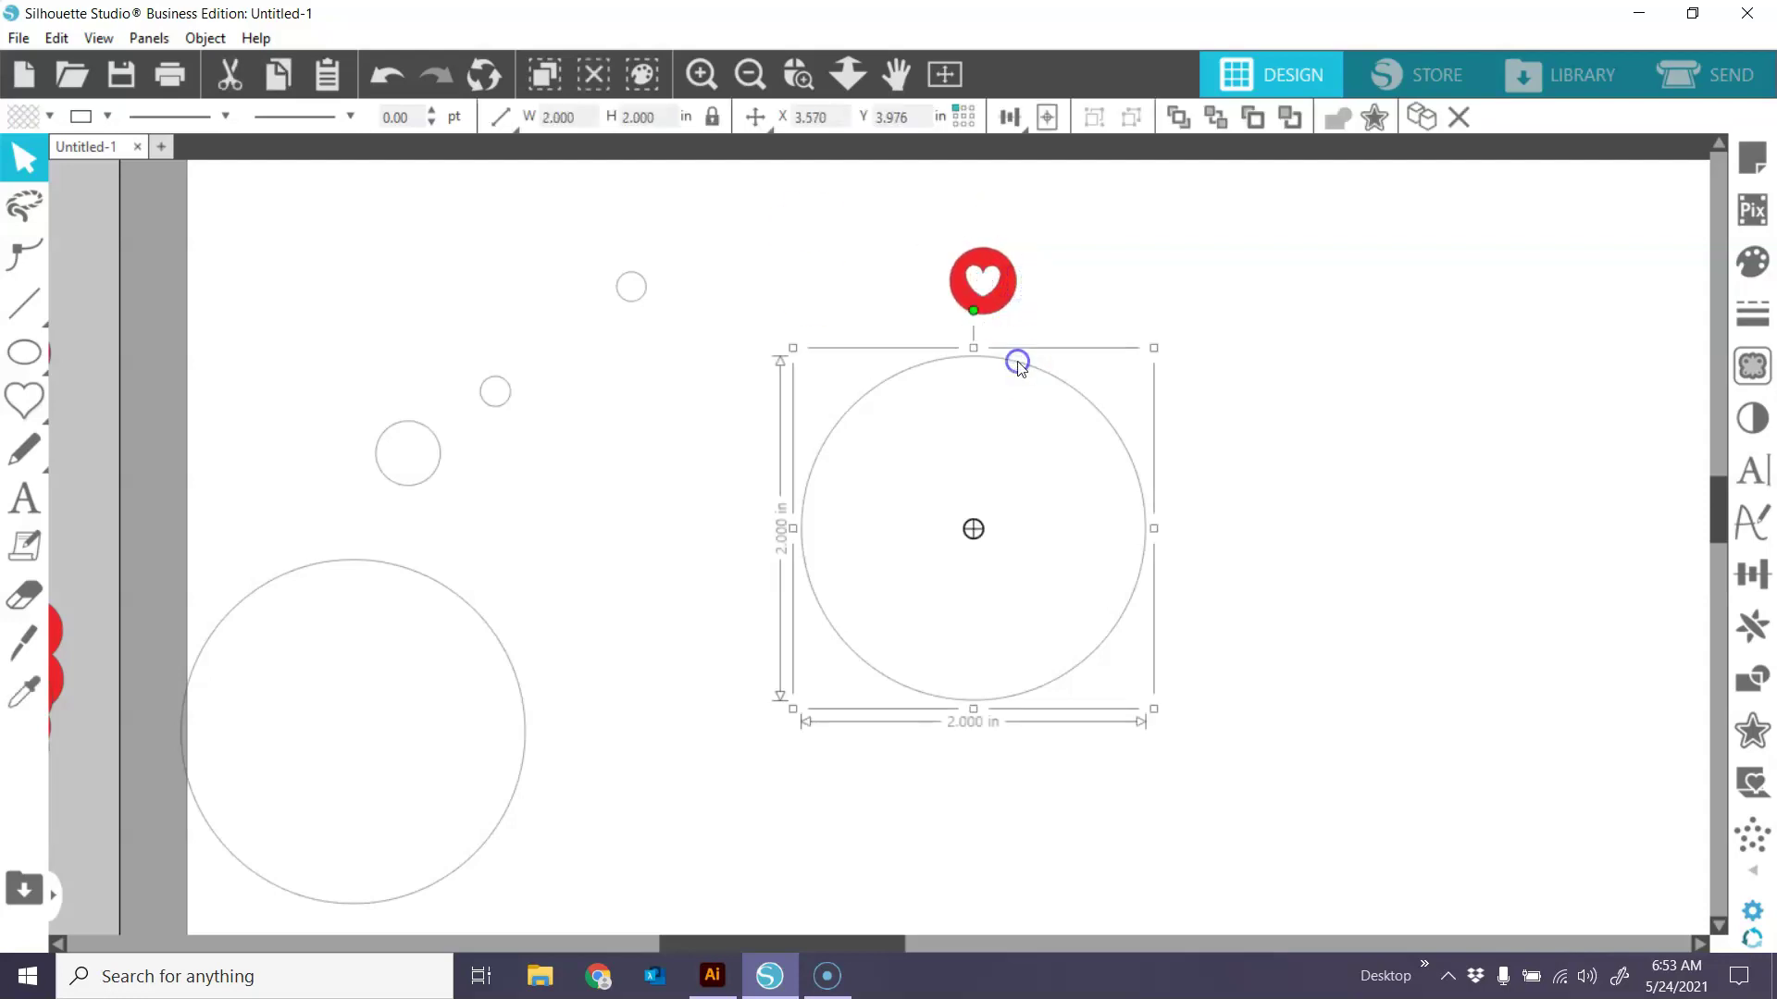
{"action": "left_click", "coordinate": [49, 116]}
{"action": "left_click", "coordinate": [87, 218]}
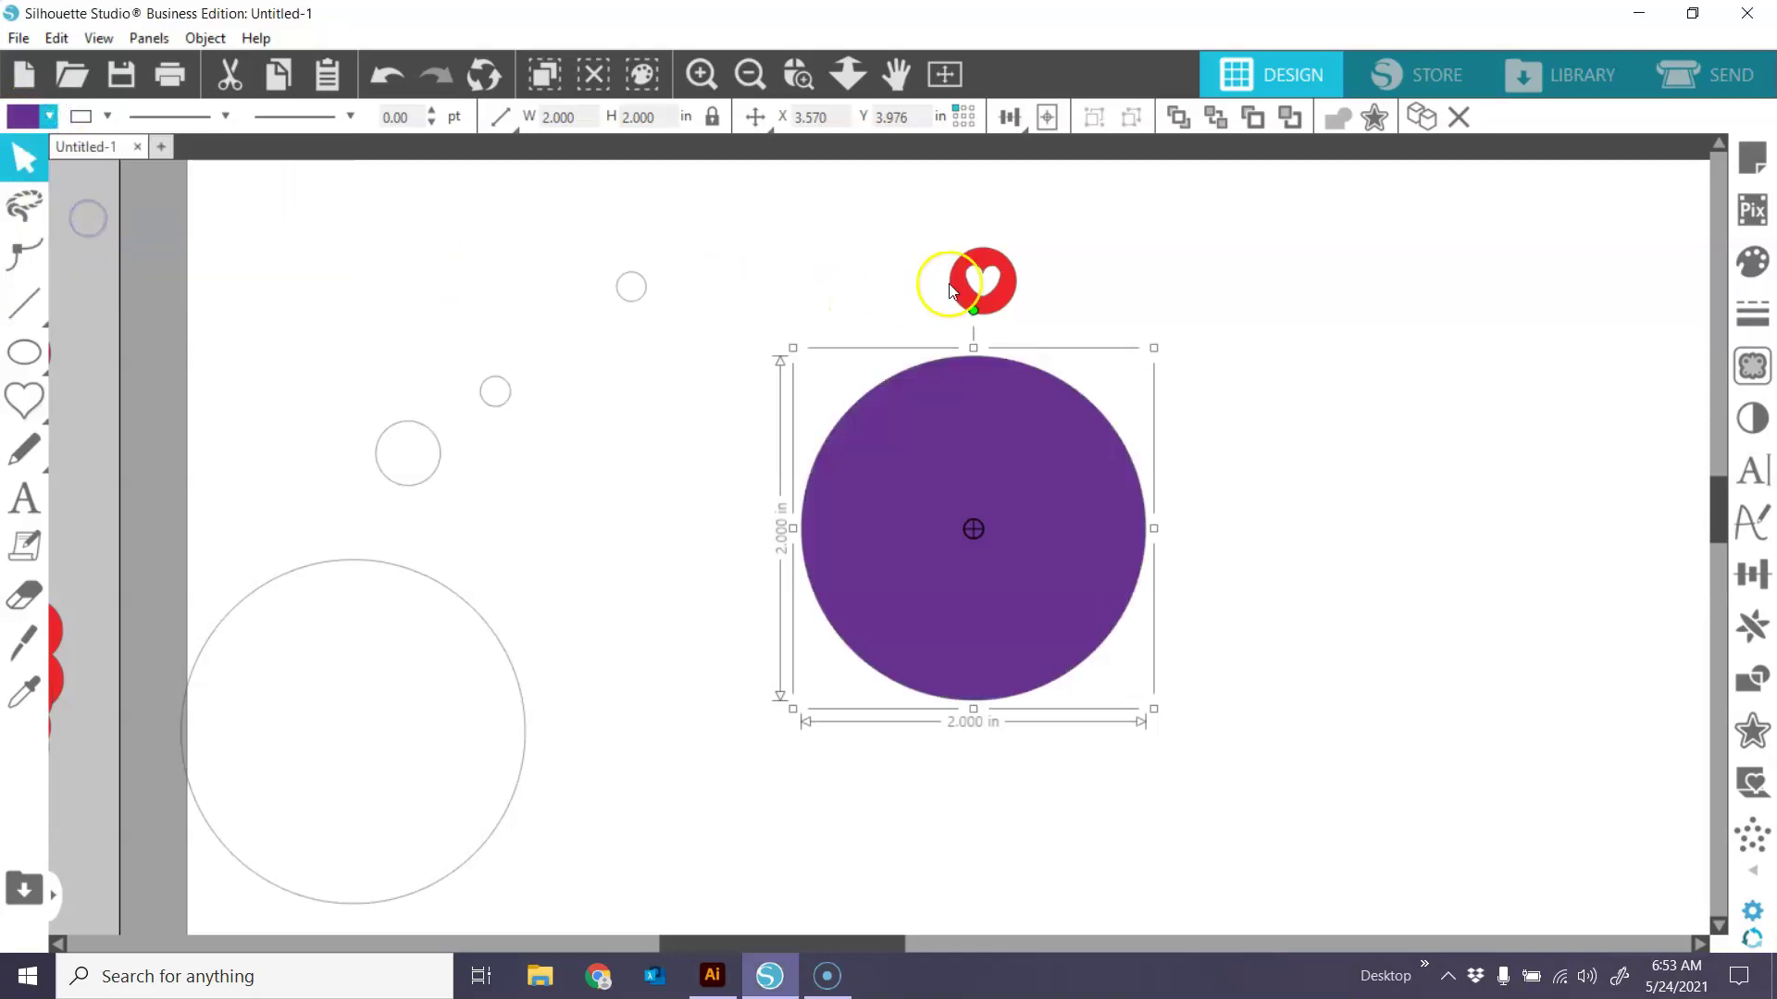
Move the heart-cut circle along the purple circle's edge and bring it back just above its top.
{"action": "left_click", "coordinate": [992, 291]}
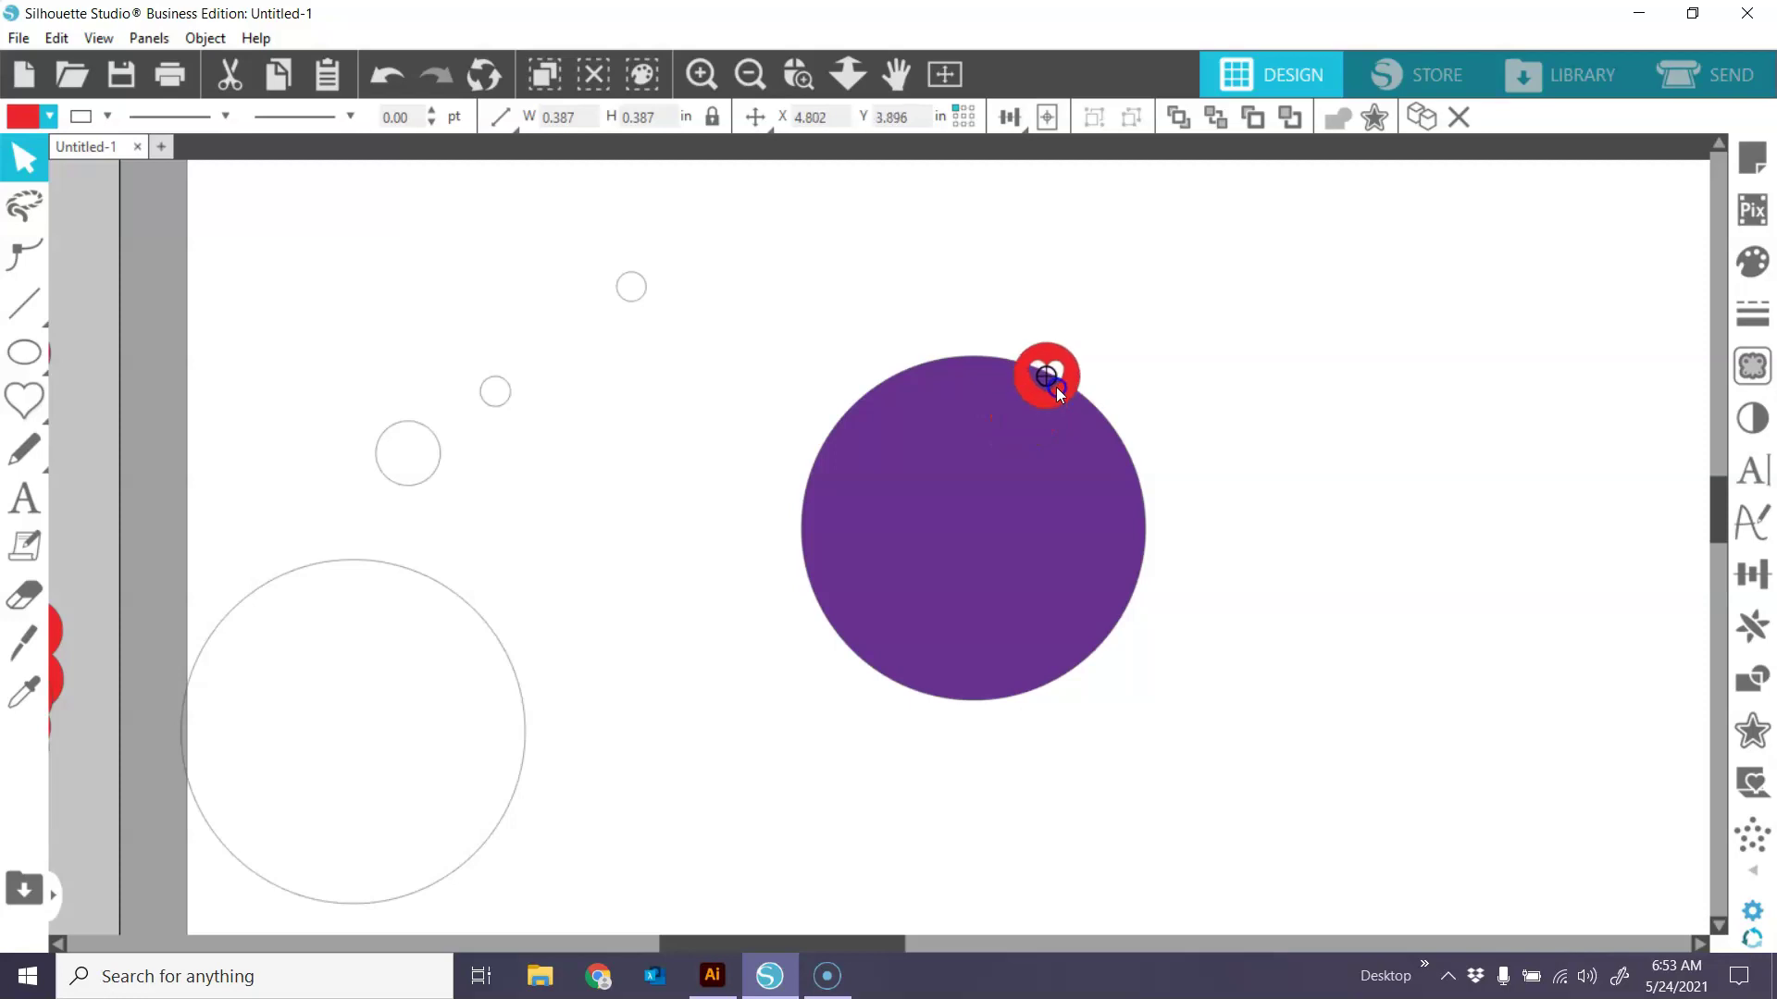
{"action": "left_click", "coordinate": [991, 385]}
{"action": "left_click", "coordinate": [28, 165]}
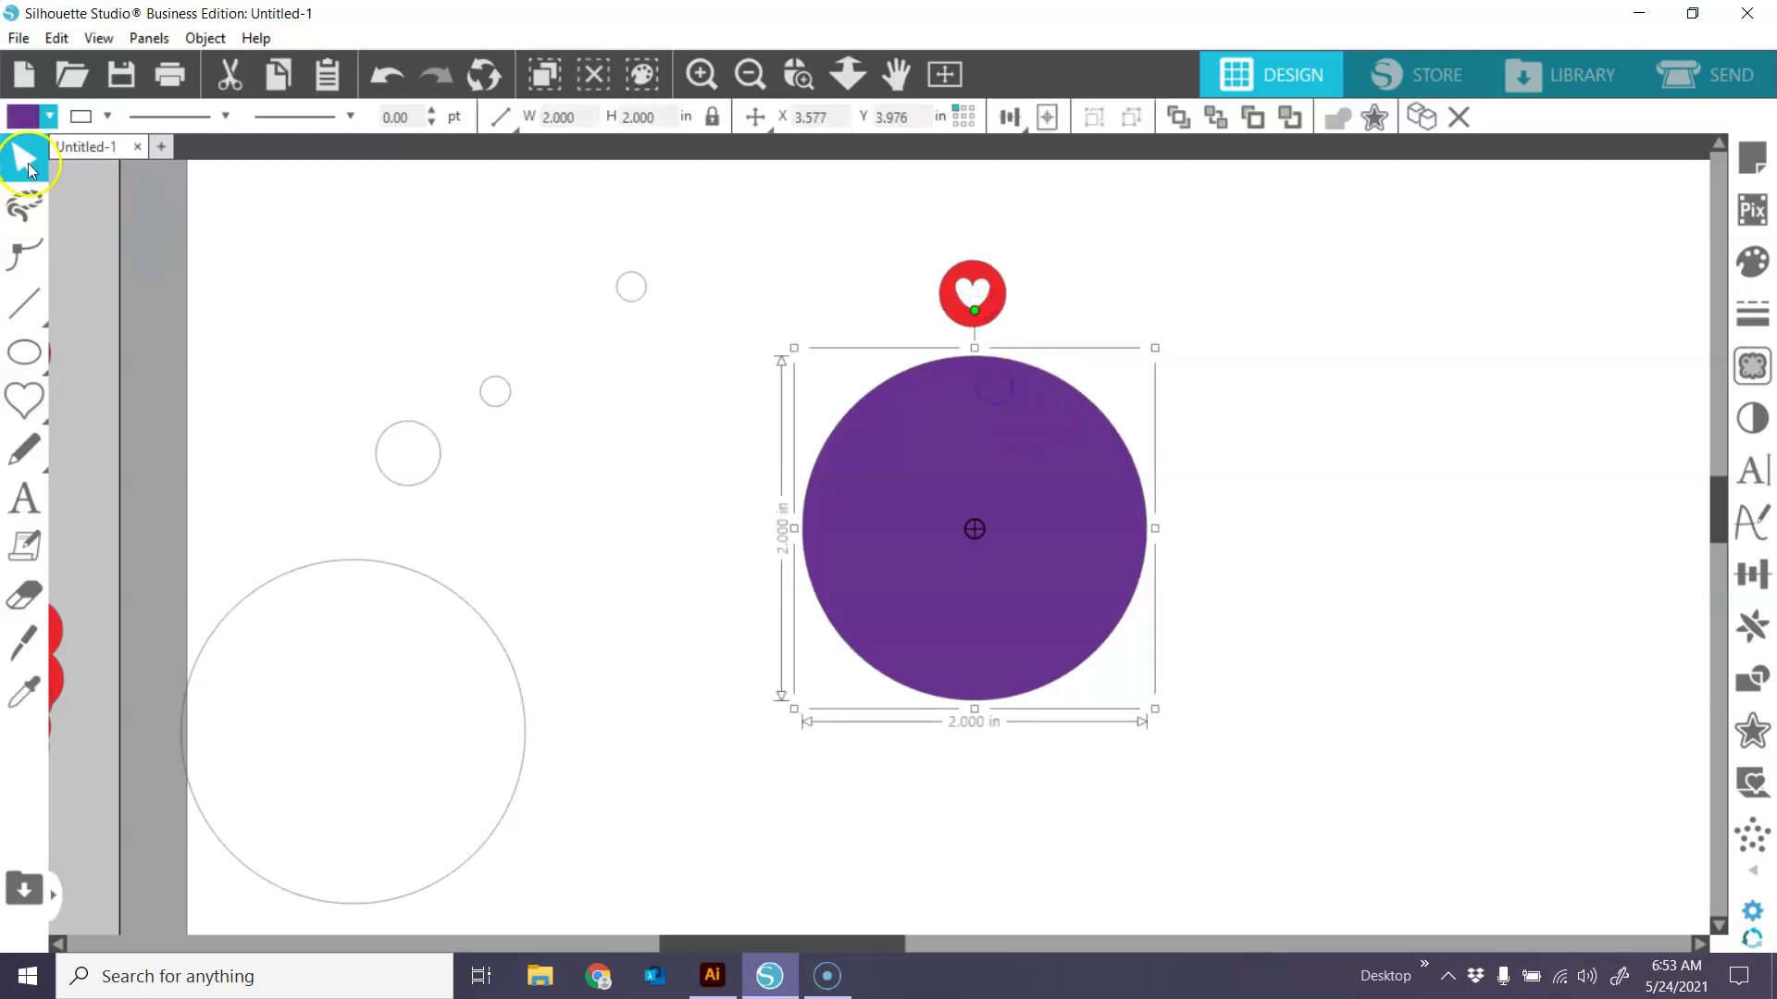
Set the purple 2-inch circle's fill to transparent.
{"action": "left_click", "coordinate": [49, 116]}
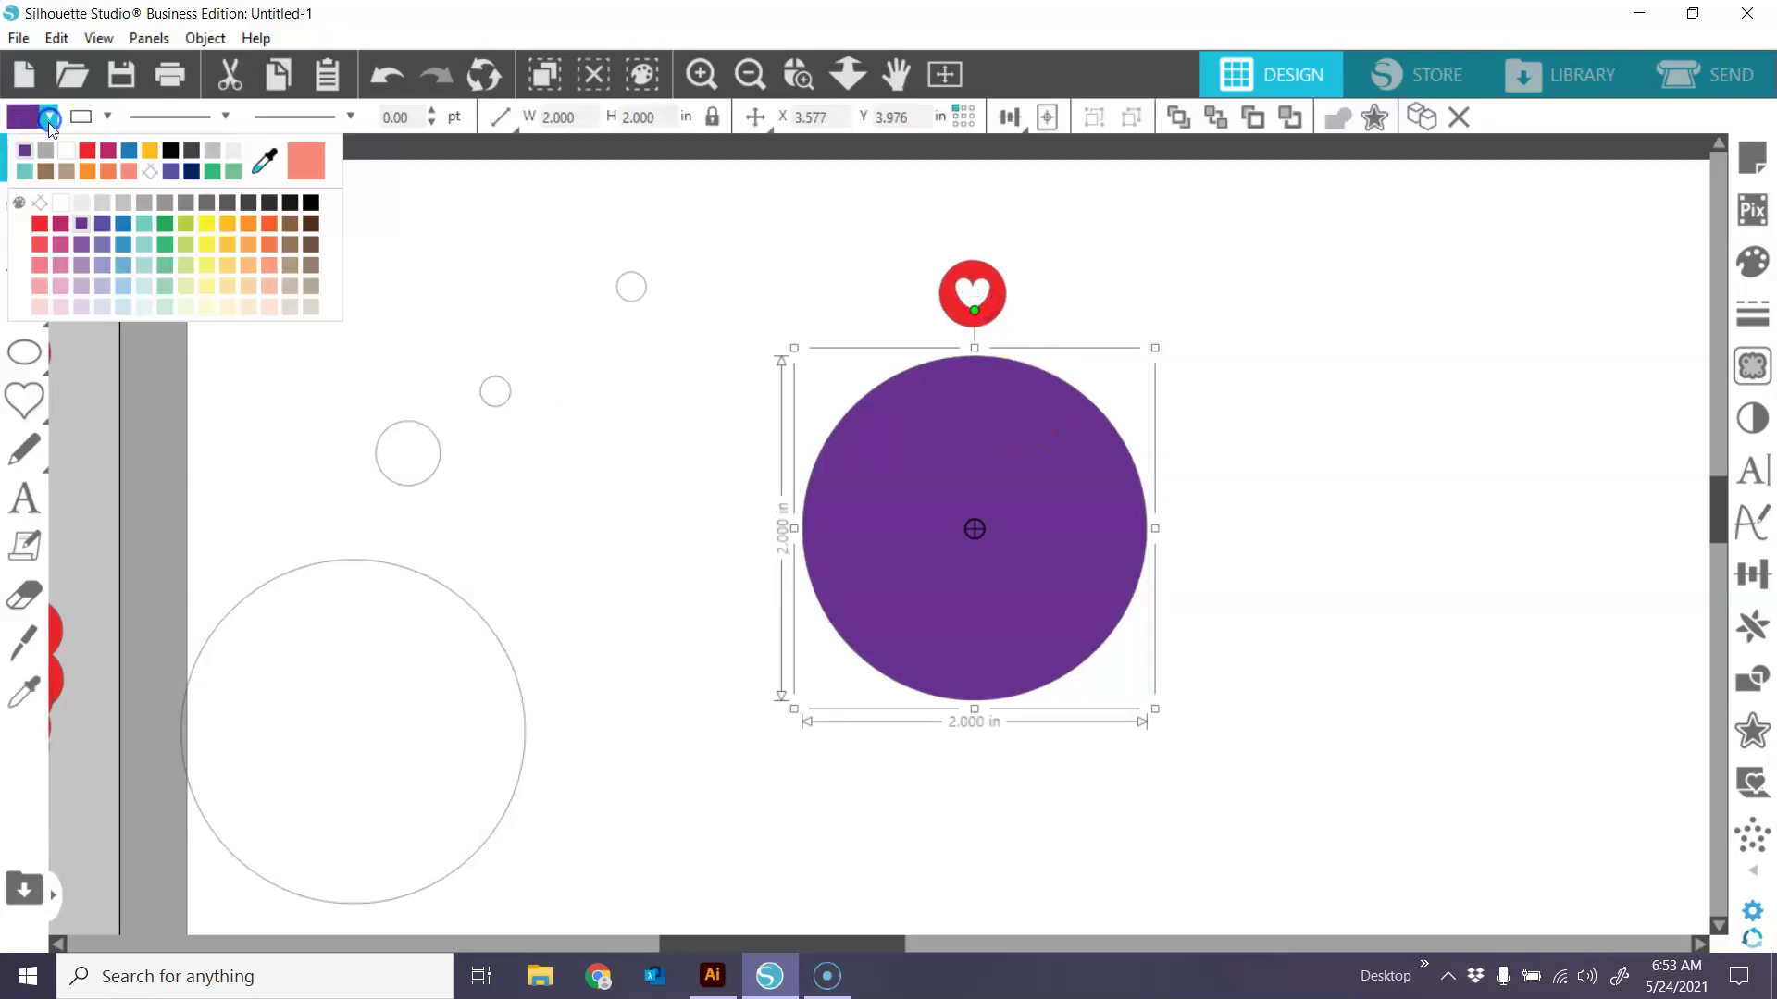
{"action": "left_click", "coordinate": [150, 171]}
{"action": "left_click", "coordinate": [1226, 376]}
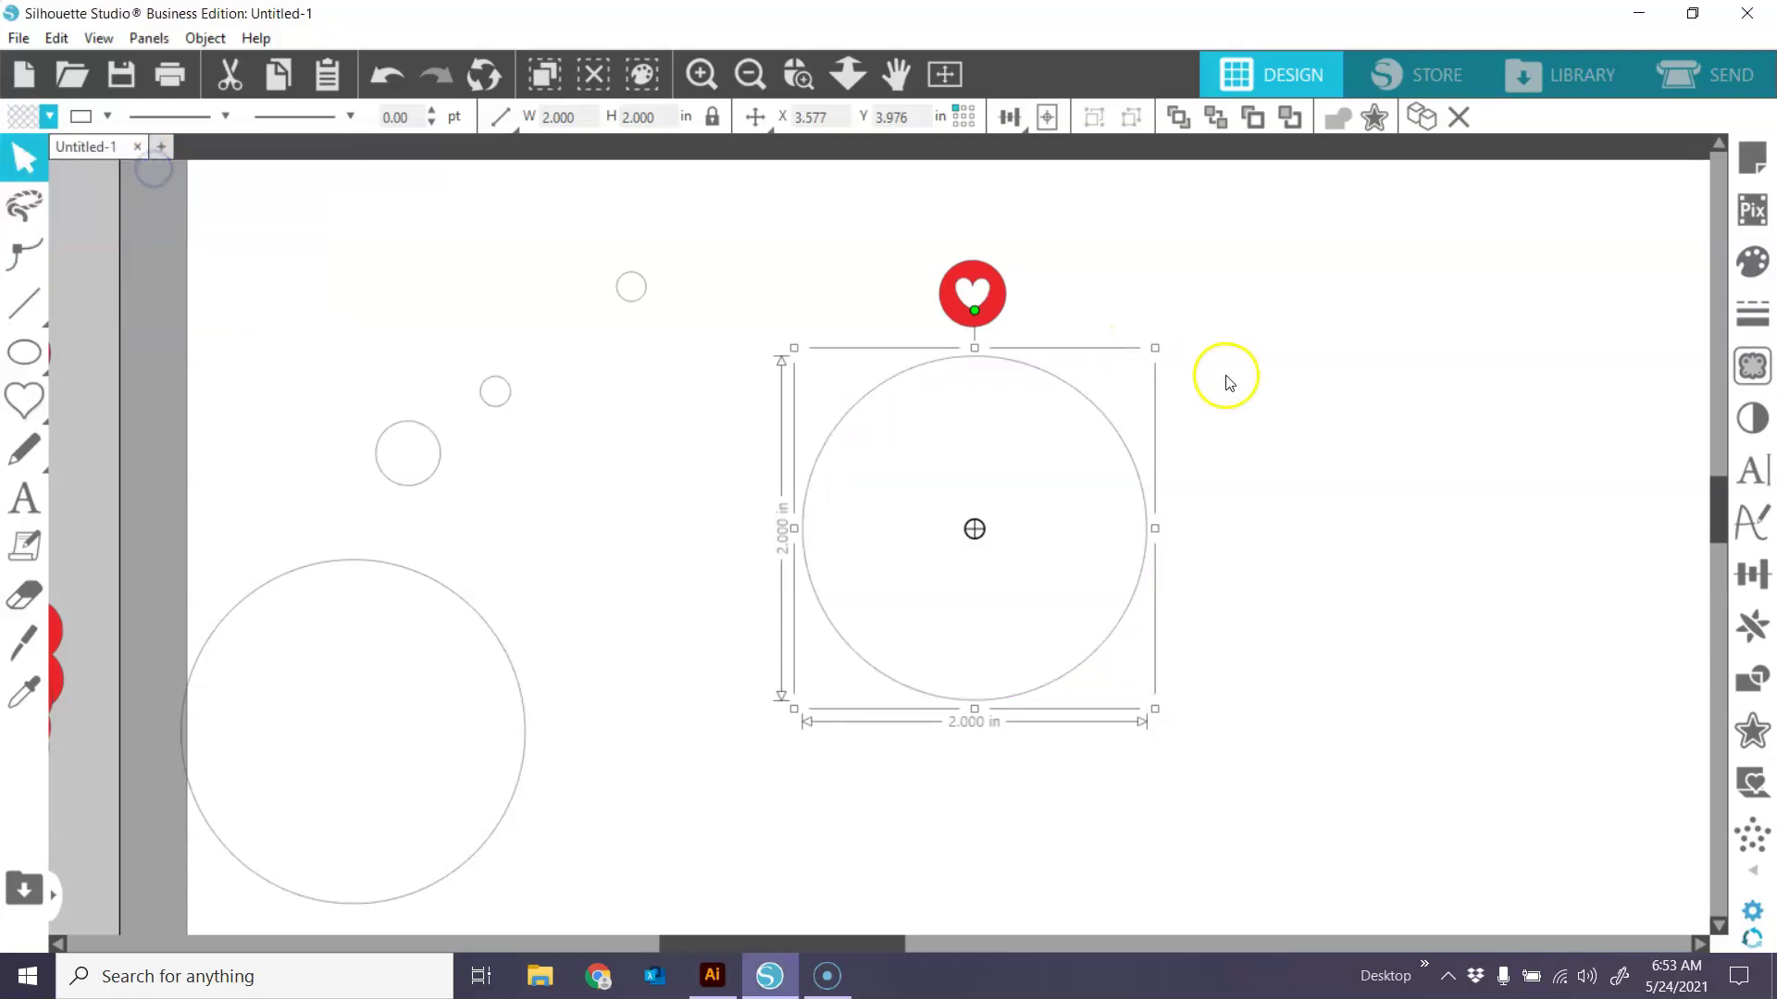
Show the Object on Path grab handle for the small heart-cut circle using the Replicate options.
{"action": "left_click", "coordinate": [1005, 294]}
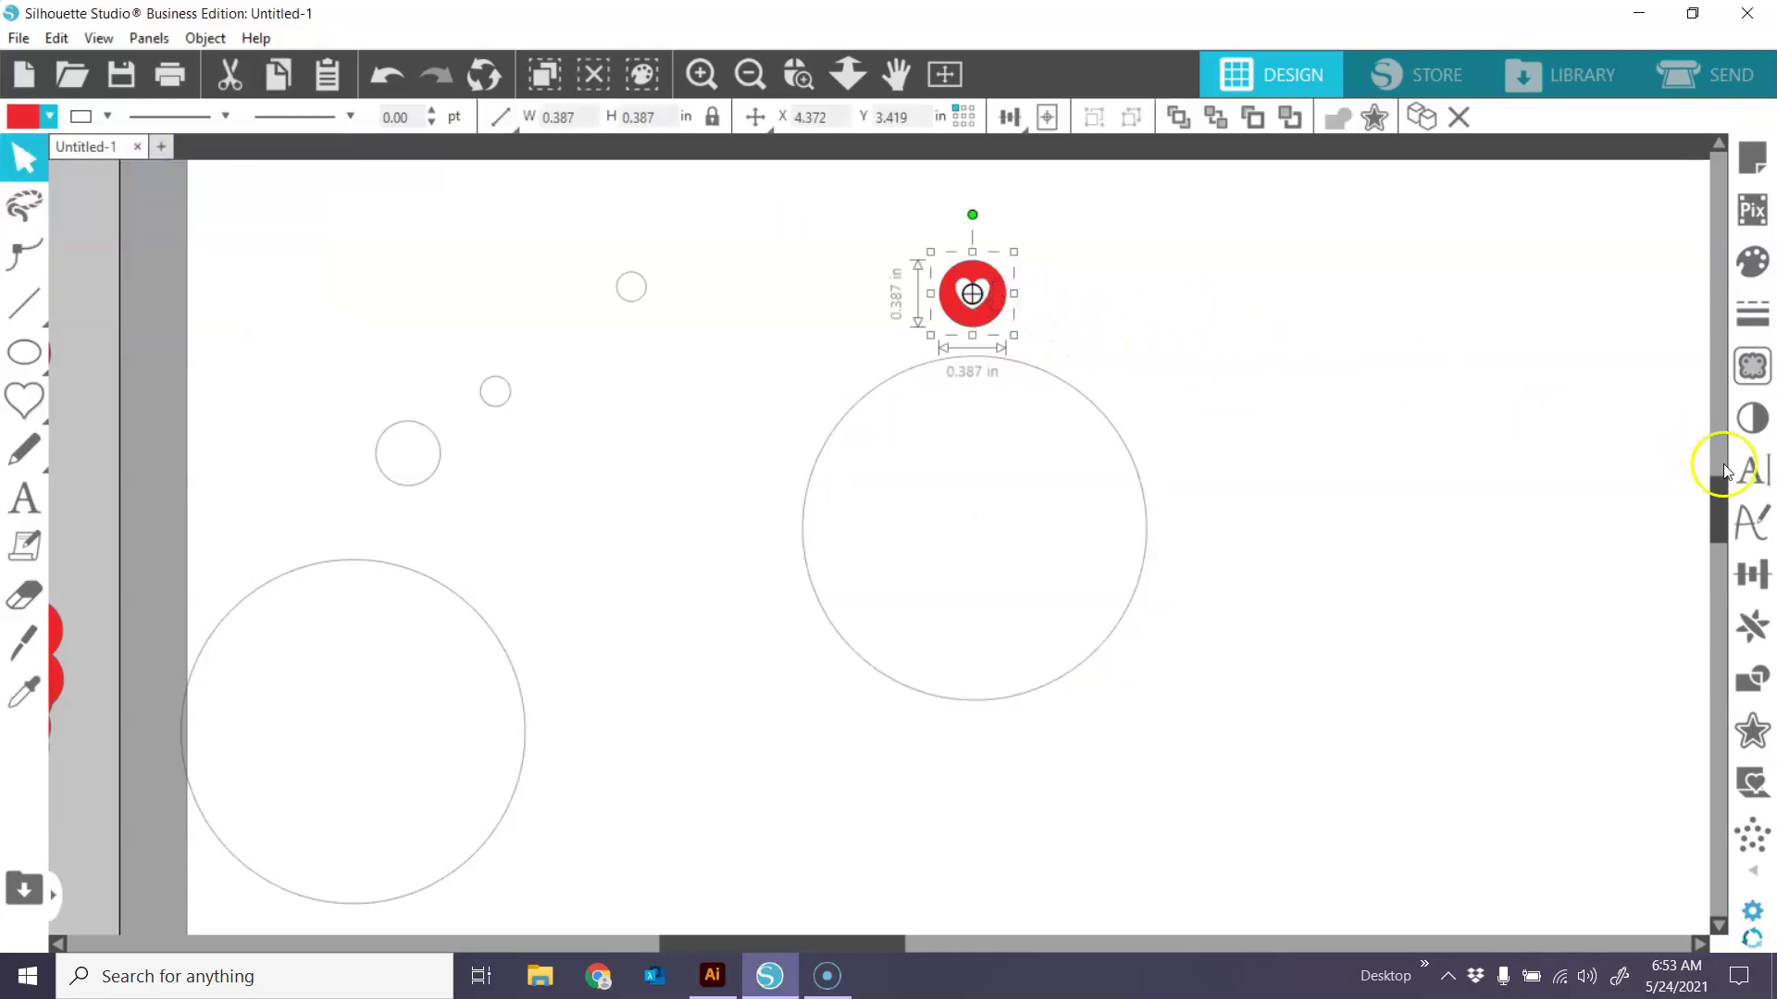
{"action": "left_click", "coordinate": [1754, 629]}
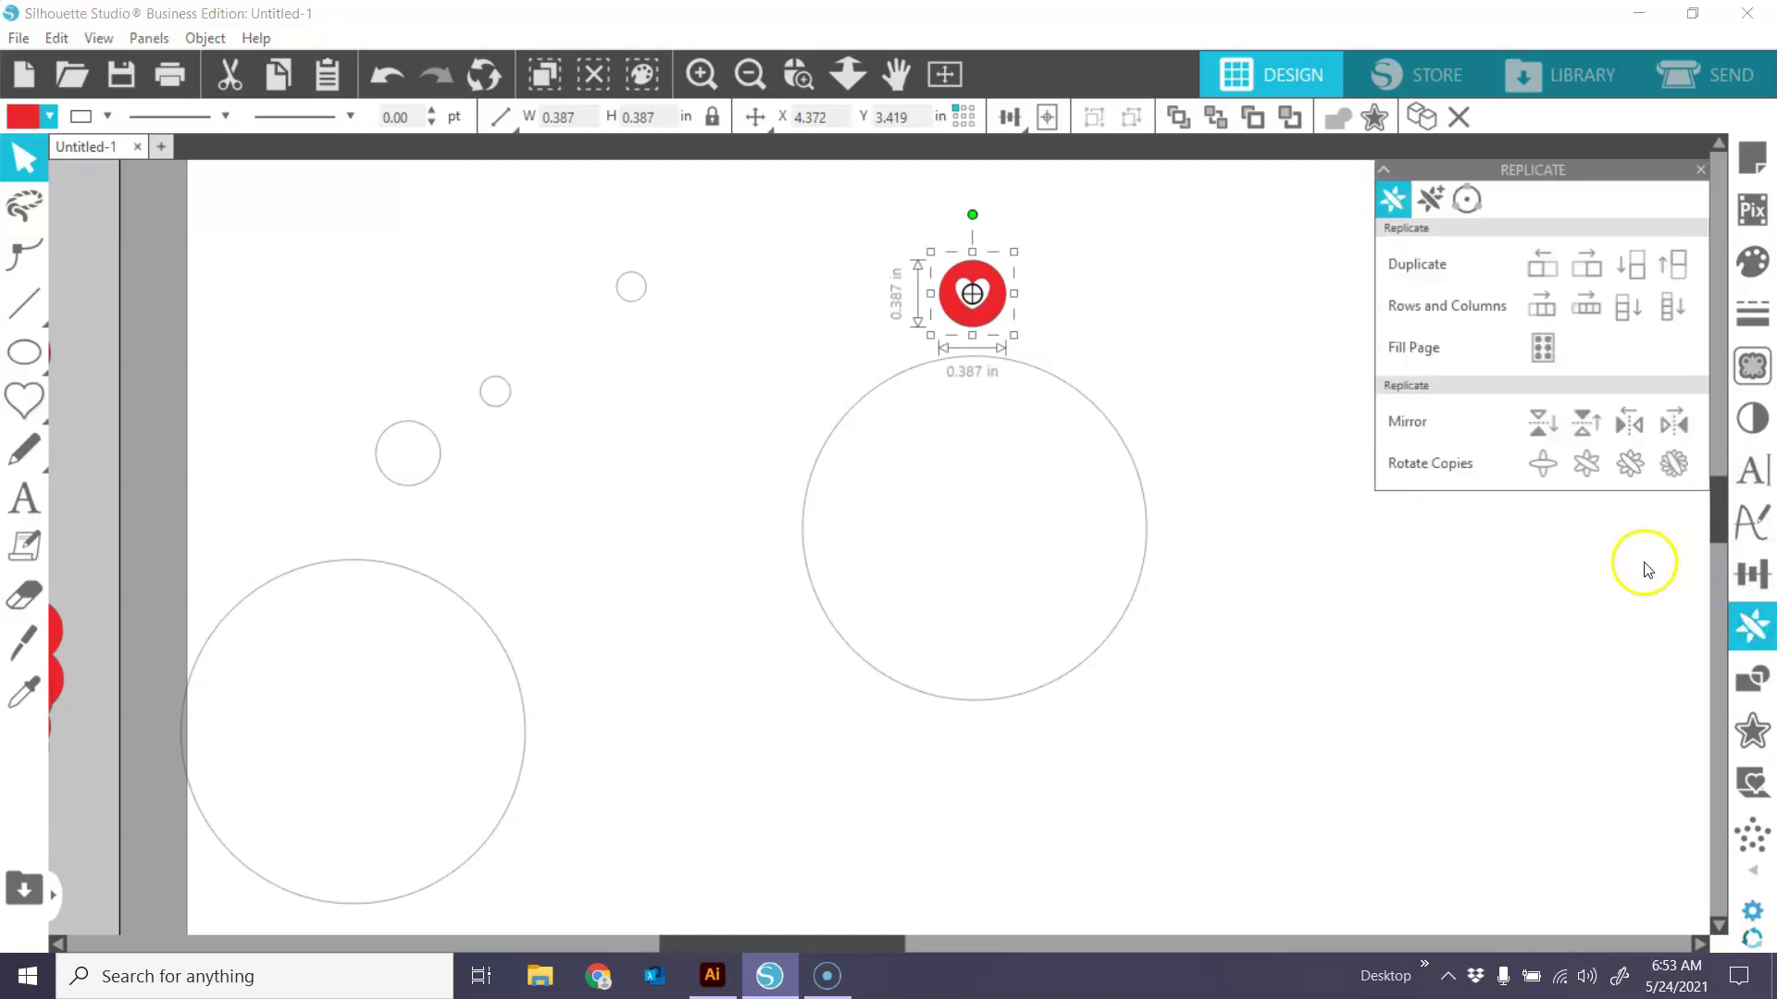
{"action": "left_click", "coordinate": [1468, 198]}
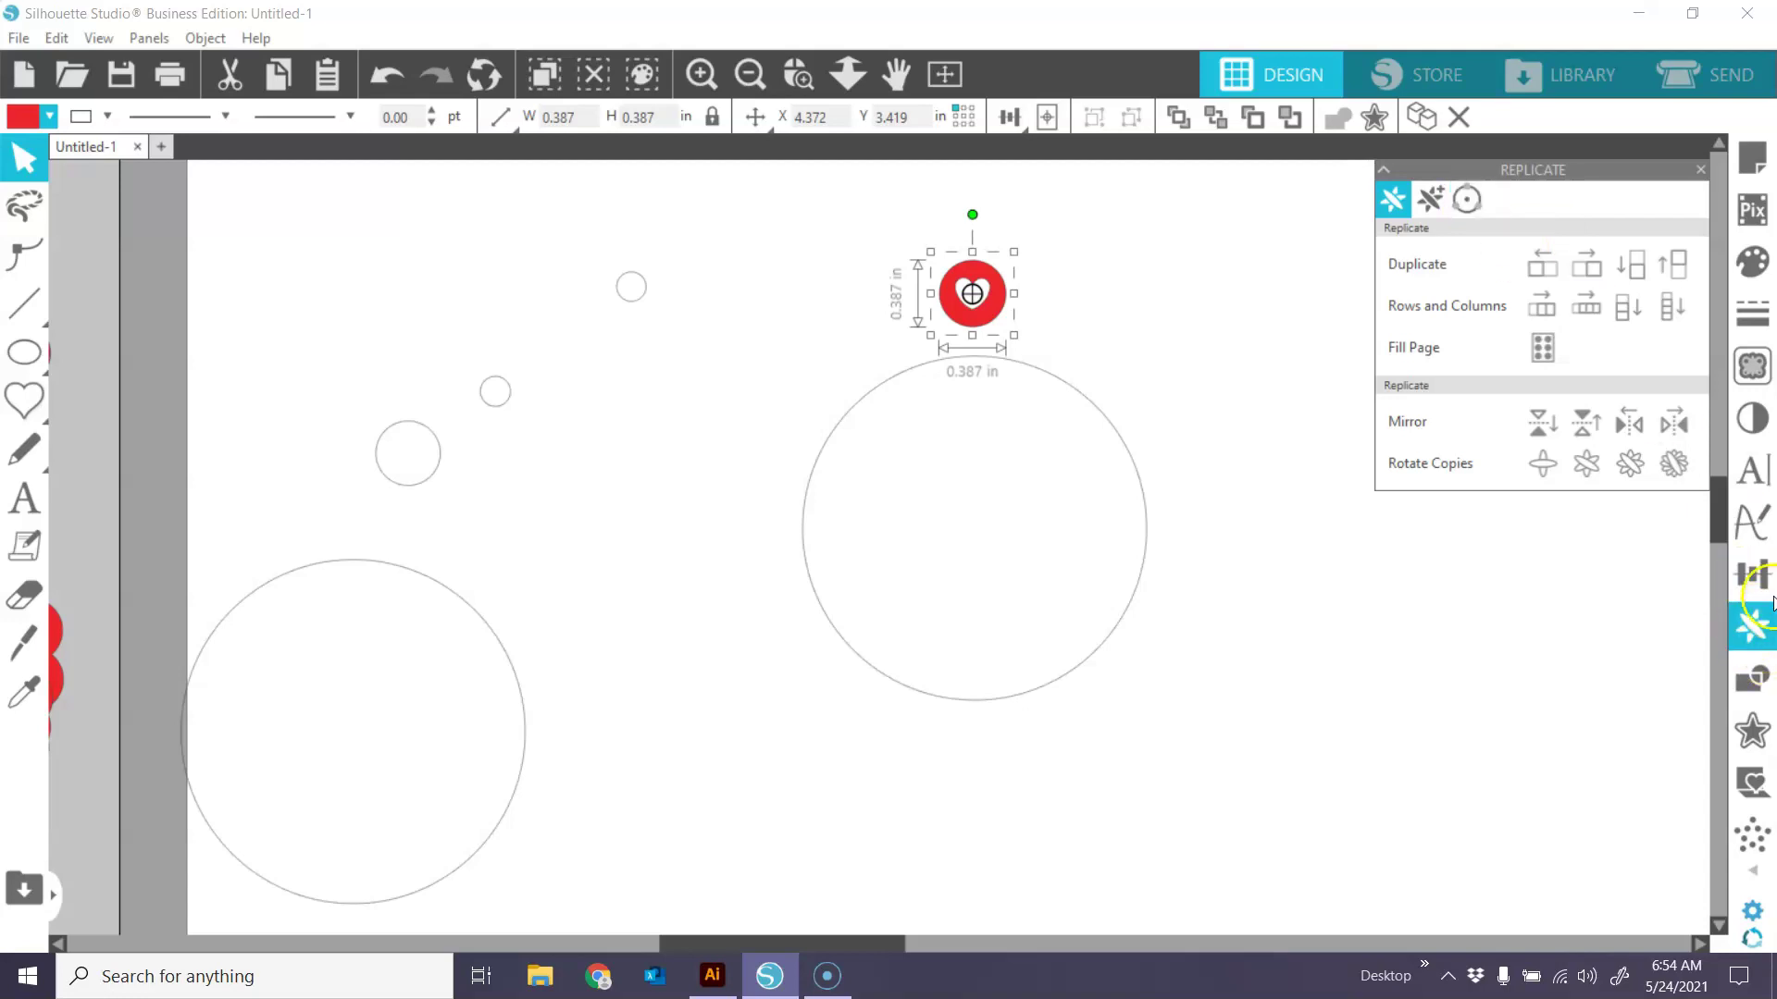
{"action": "left_click", "coordinate": [1753, 627]}
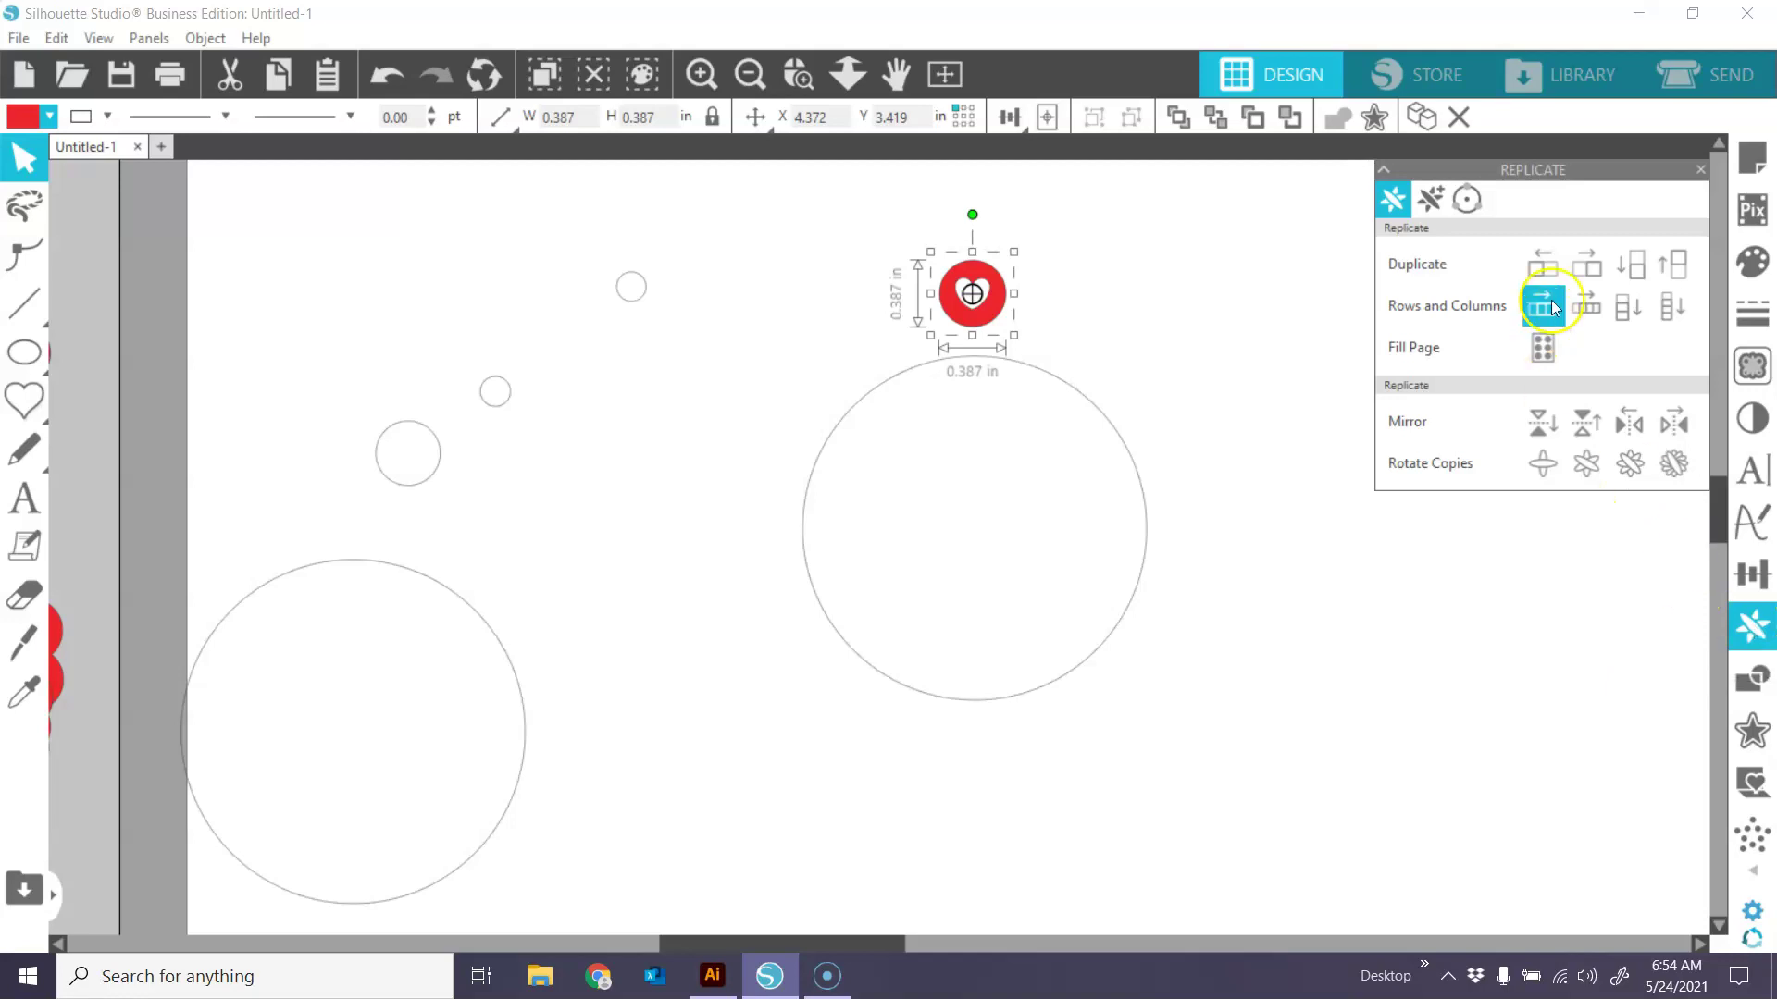
{"action": "left_click", "coordinate": [1466, 199]}
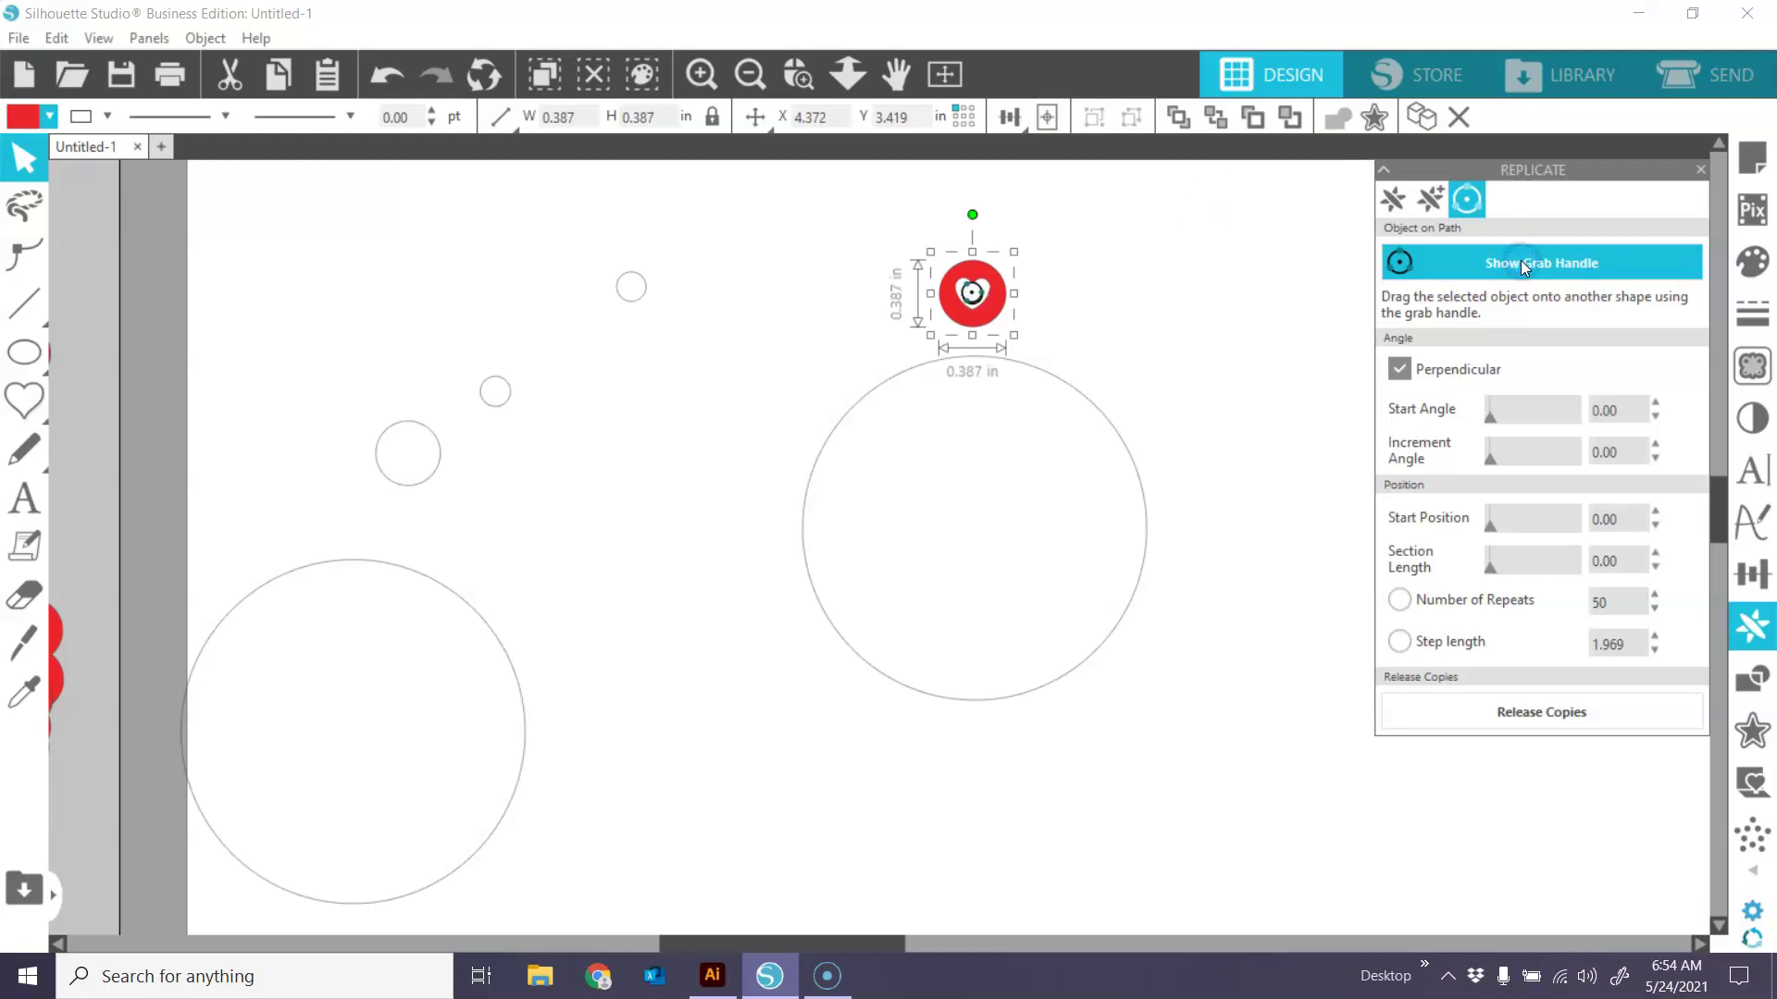
{"action": "left_click", "coordinate": [988, 298]}
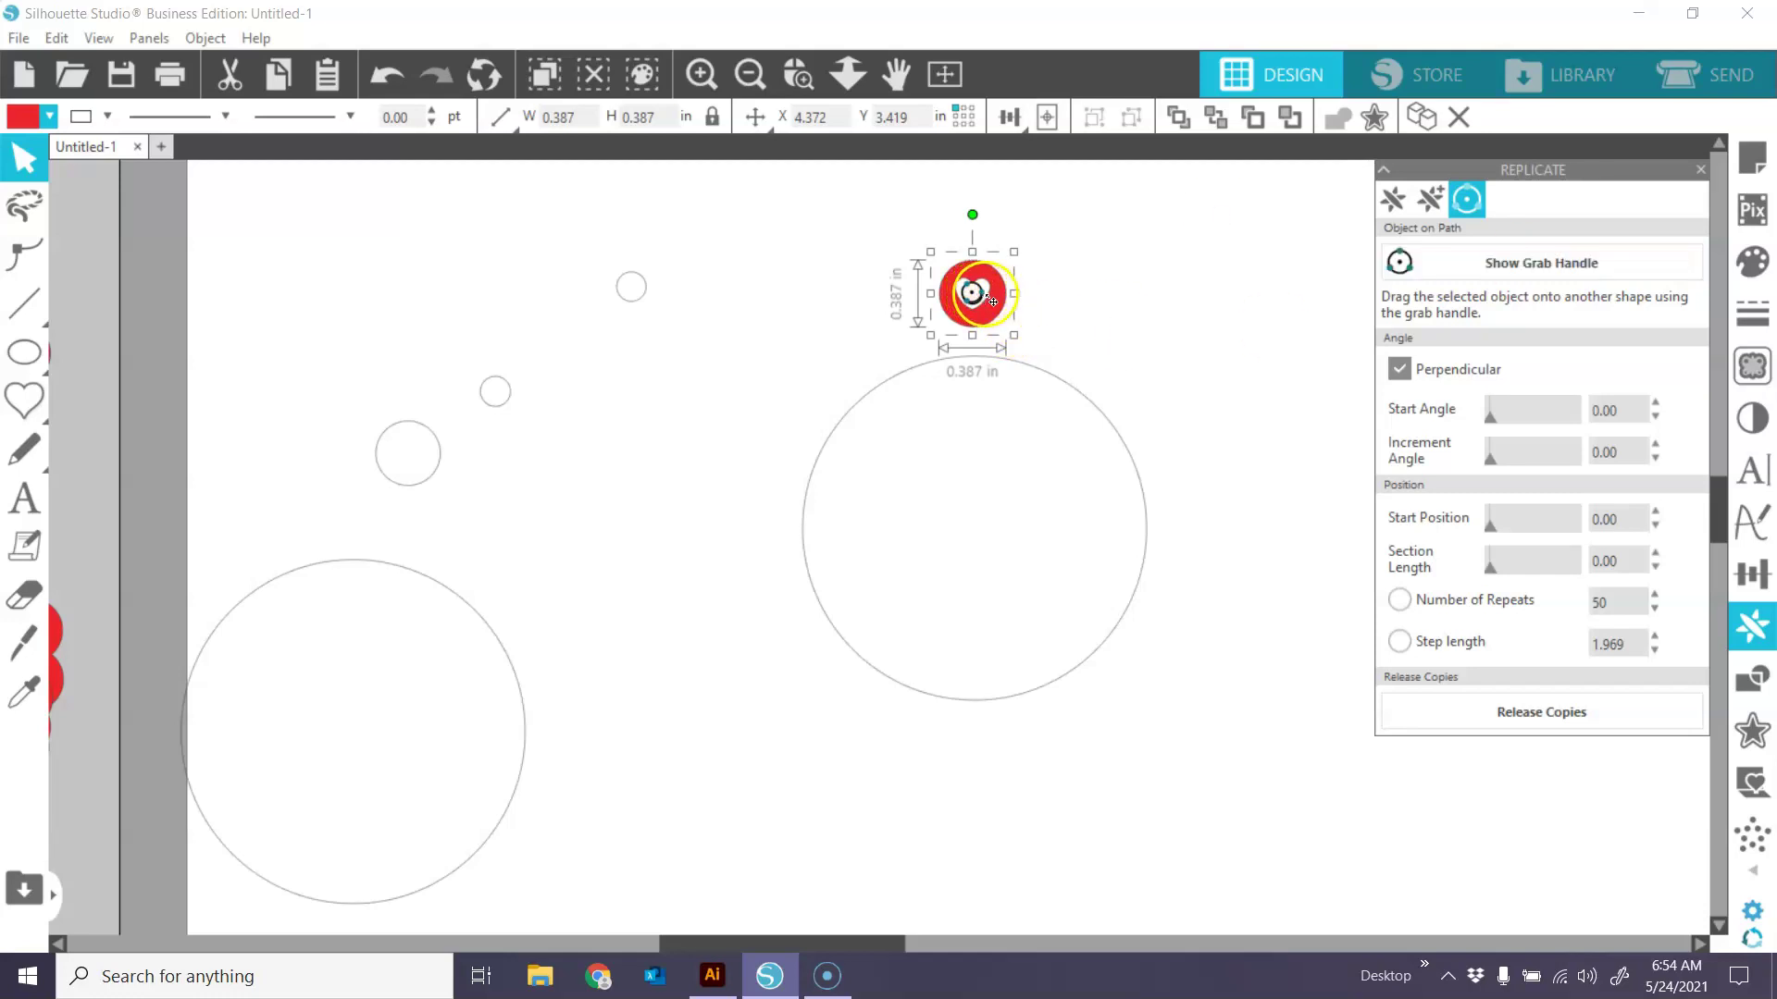
Attach the heart-cut circle to the top of the 2-inch circle's path and raise the number of repeats to 16.
{"action": "left_click_drag", "start_coordinate": [988, 298], "coordinate": [973, 356]}
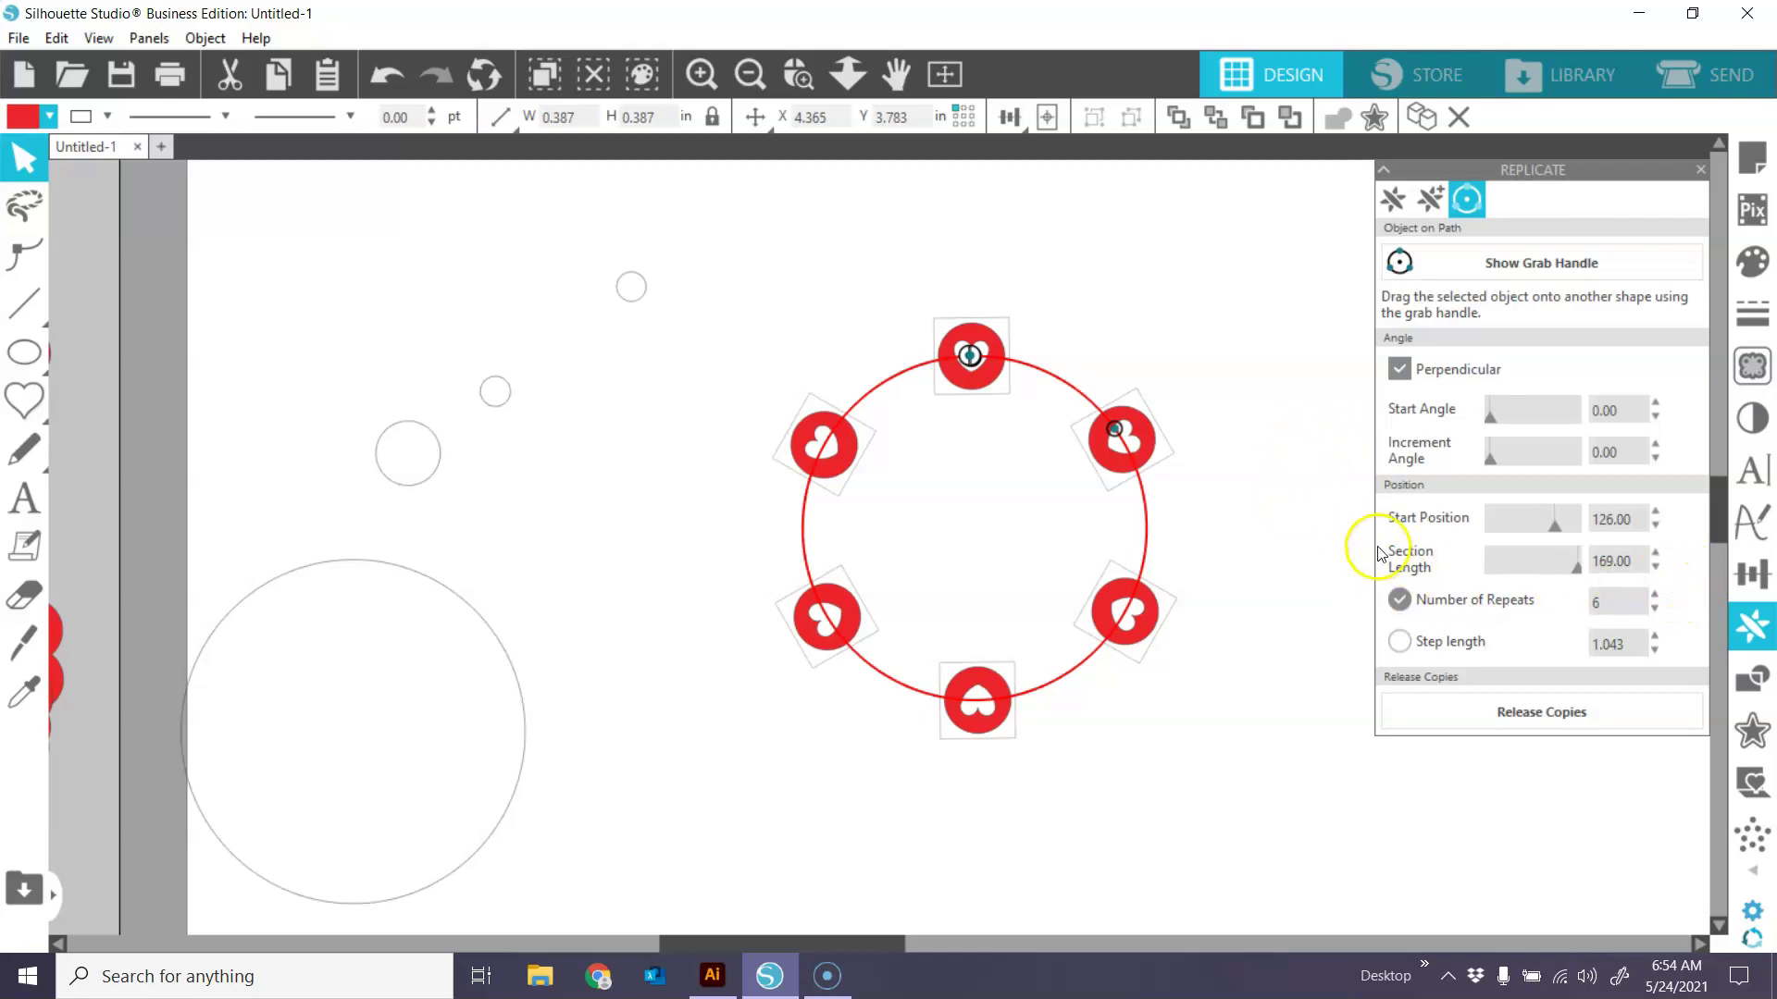
{"action": "left_click", "coordinate": [1656, 594]}
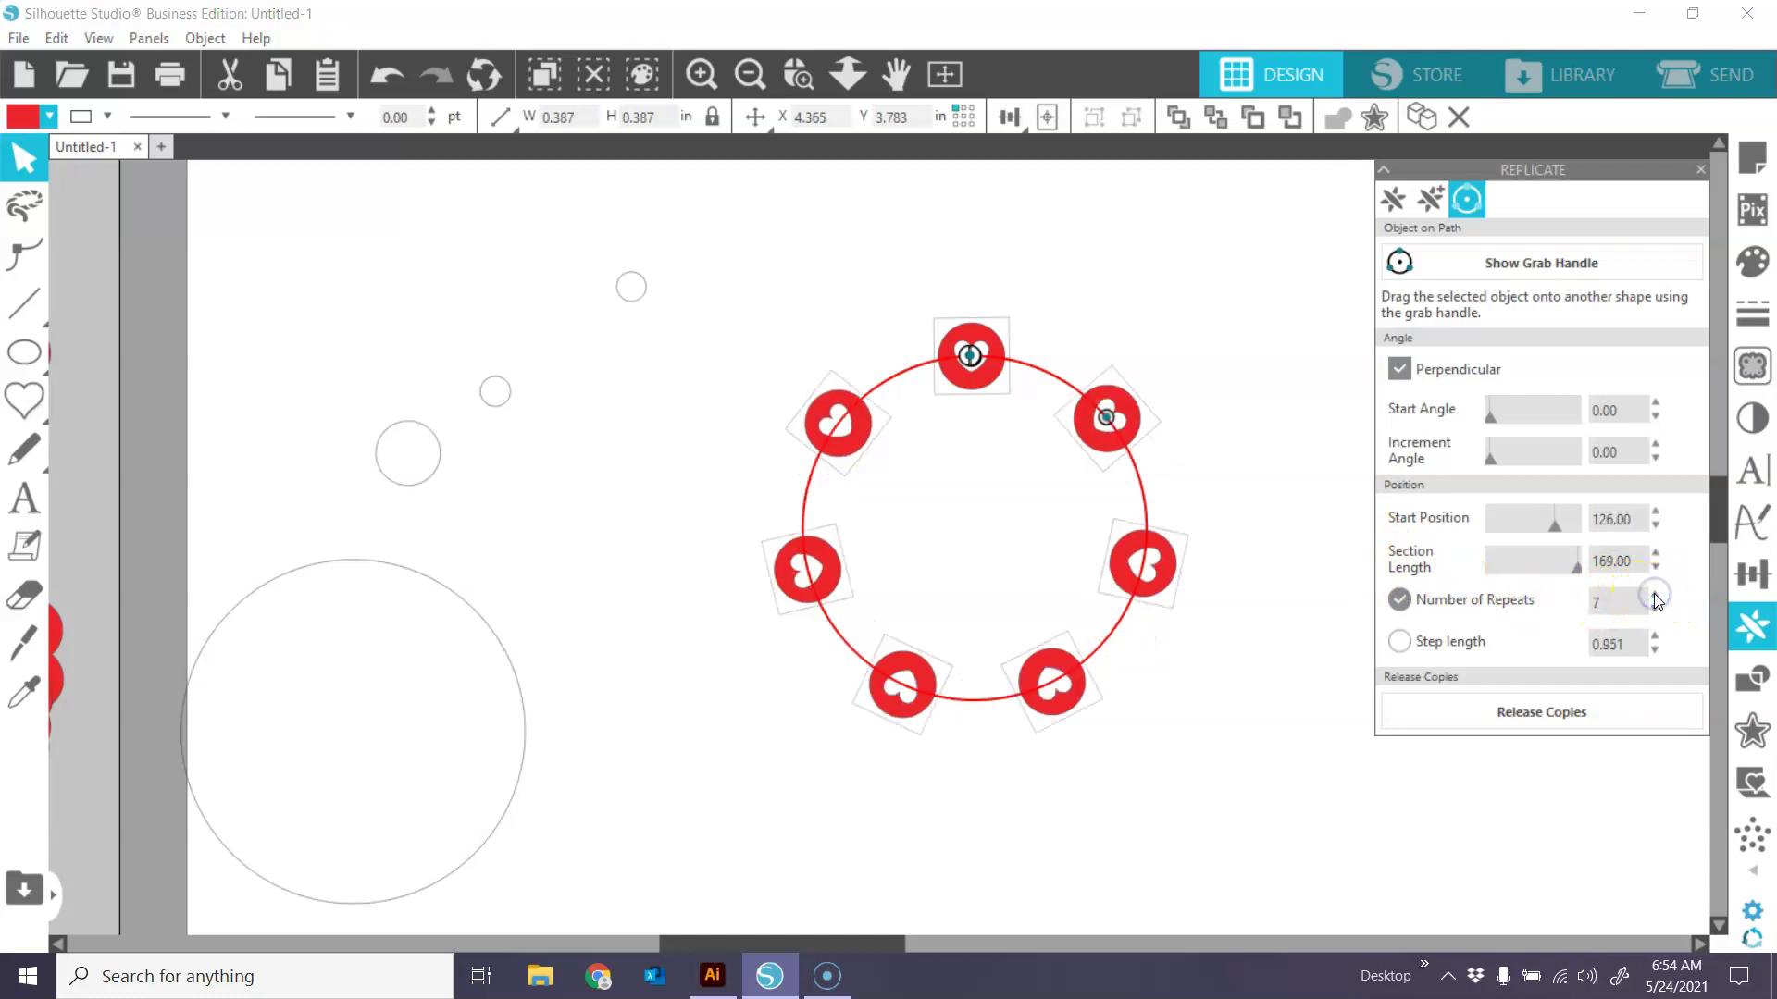
{"action": "left_click", "coordinate": [1655, 594]}
{"action": "left_click", "coordinate": [1655, 594]}
{"action": "left_click", "coordinate": [1656, 594]}
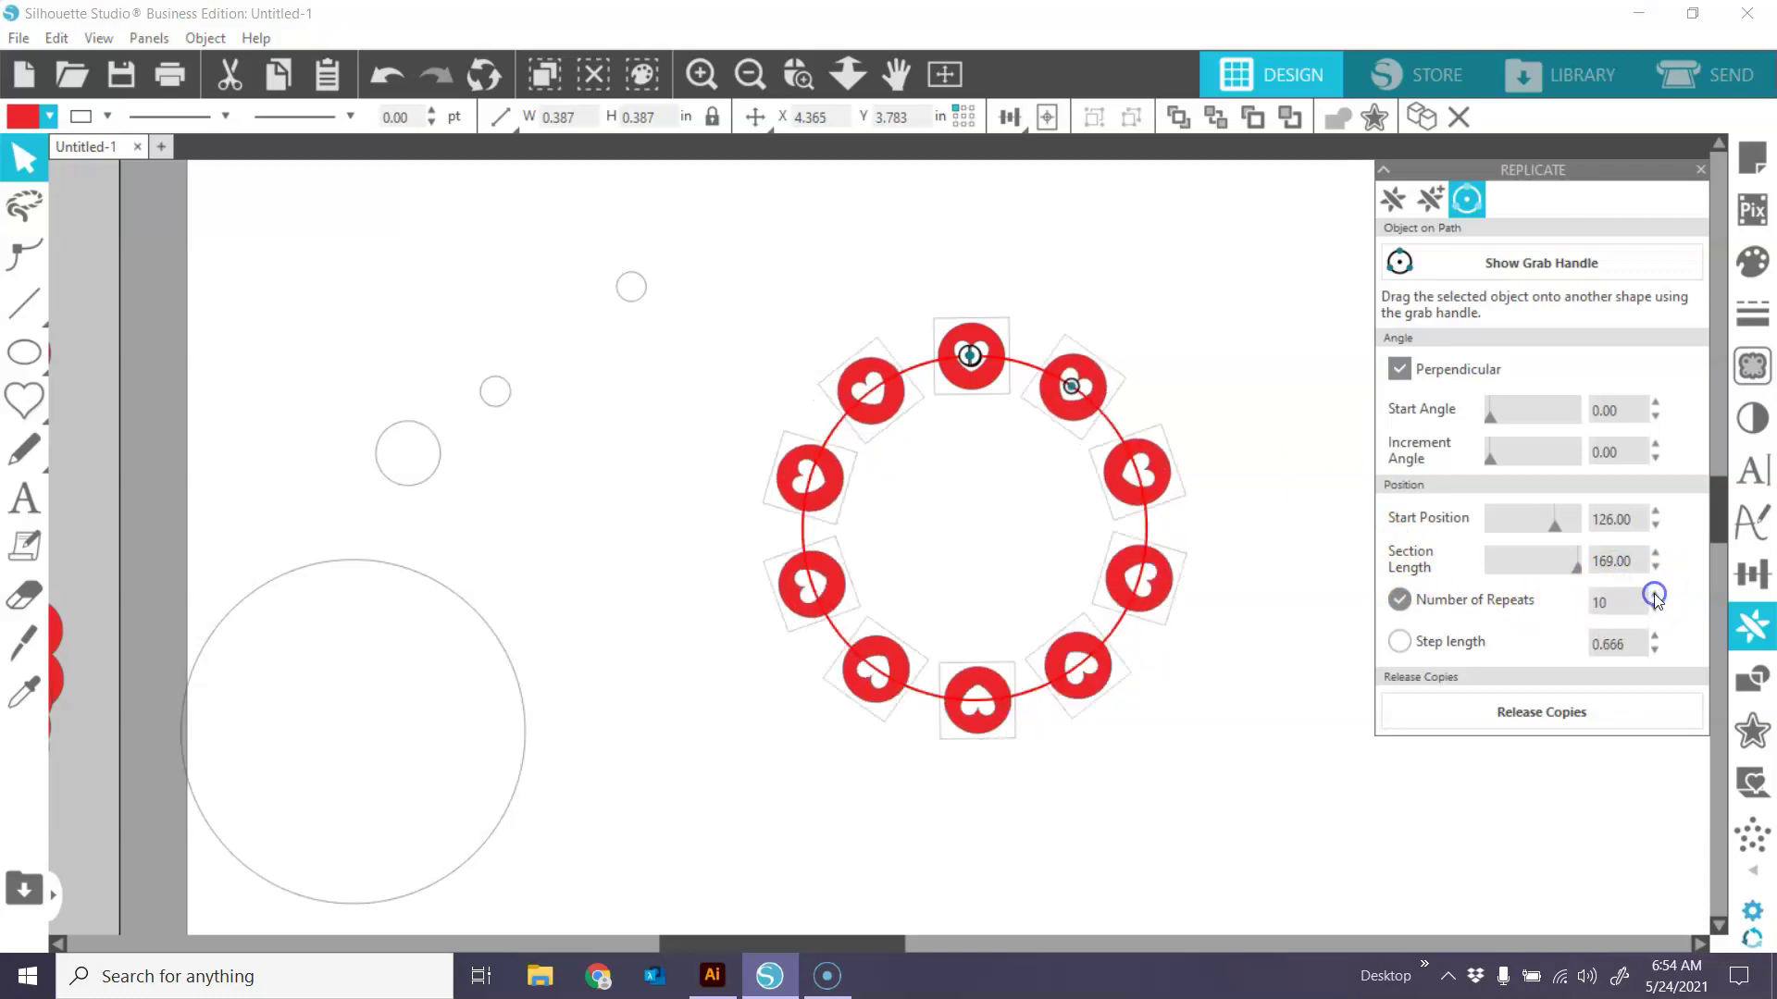
{"action": "left_click", "coordinate": [1656, 594]}
{"action": "left_click", "coordinate": [1656, 594]}
{"action": "left_click", "coordinate": [1655, 594]}
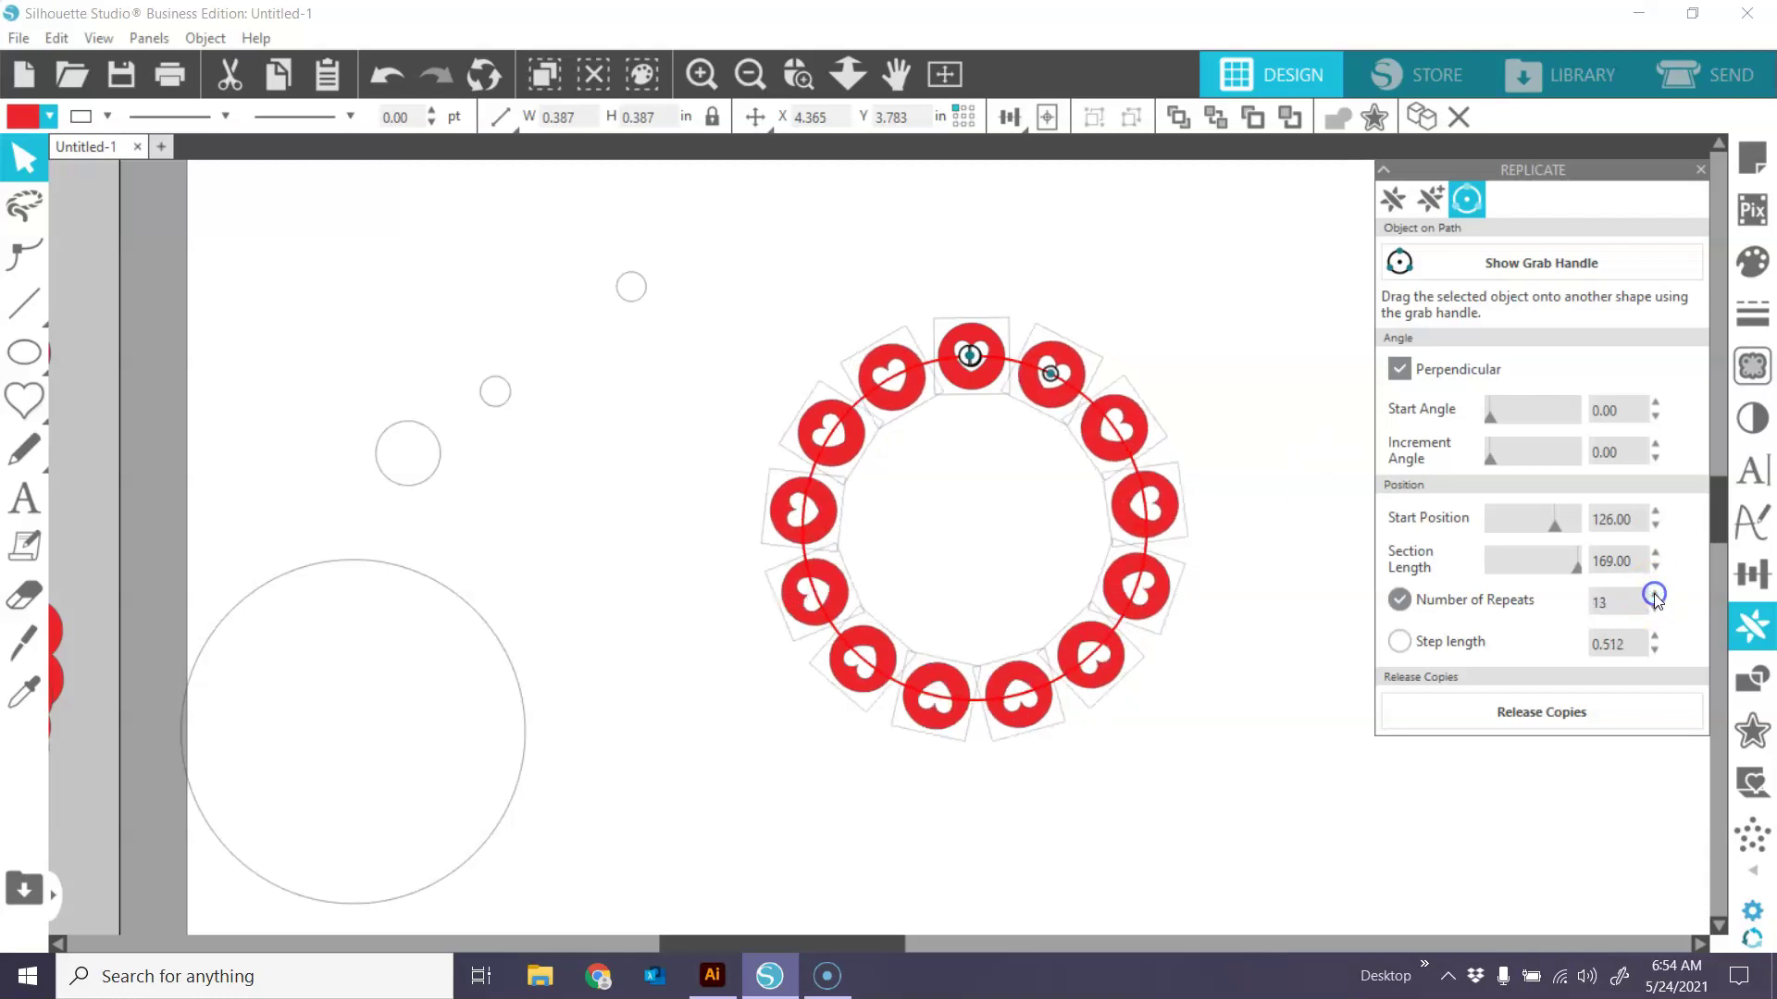
{"action": "left_click", "coordinate": [1655, 594]}
{"action": "left_click", "coordinate": [1655, 594]}
{"action": "left_click", "coordinate": [1655, 594]}
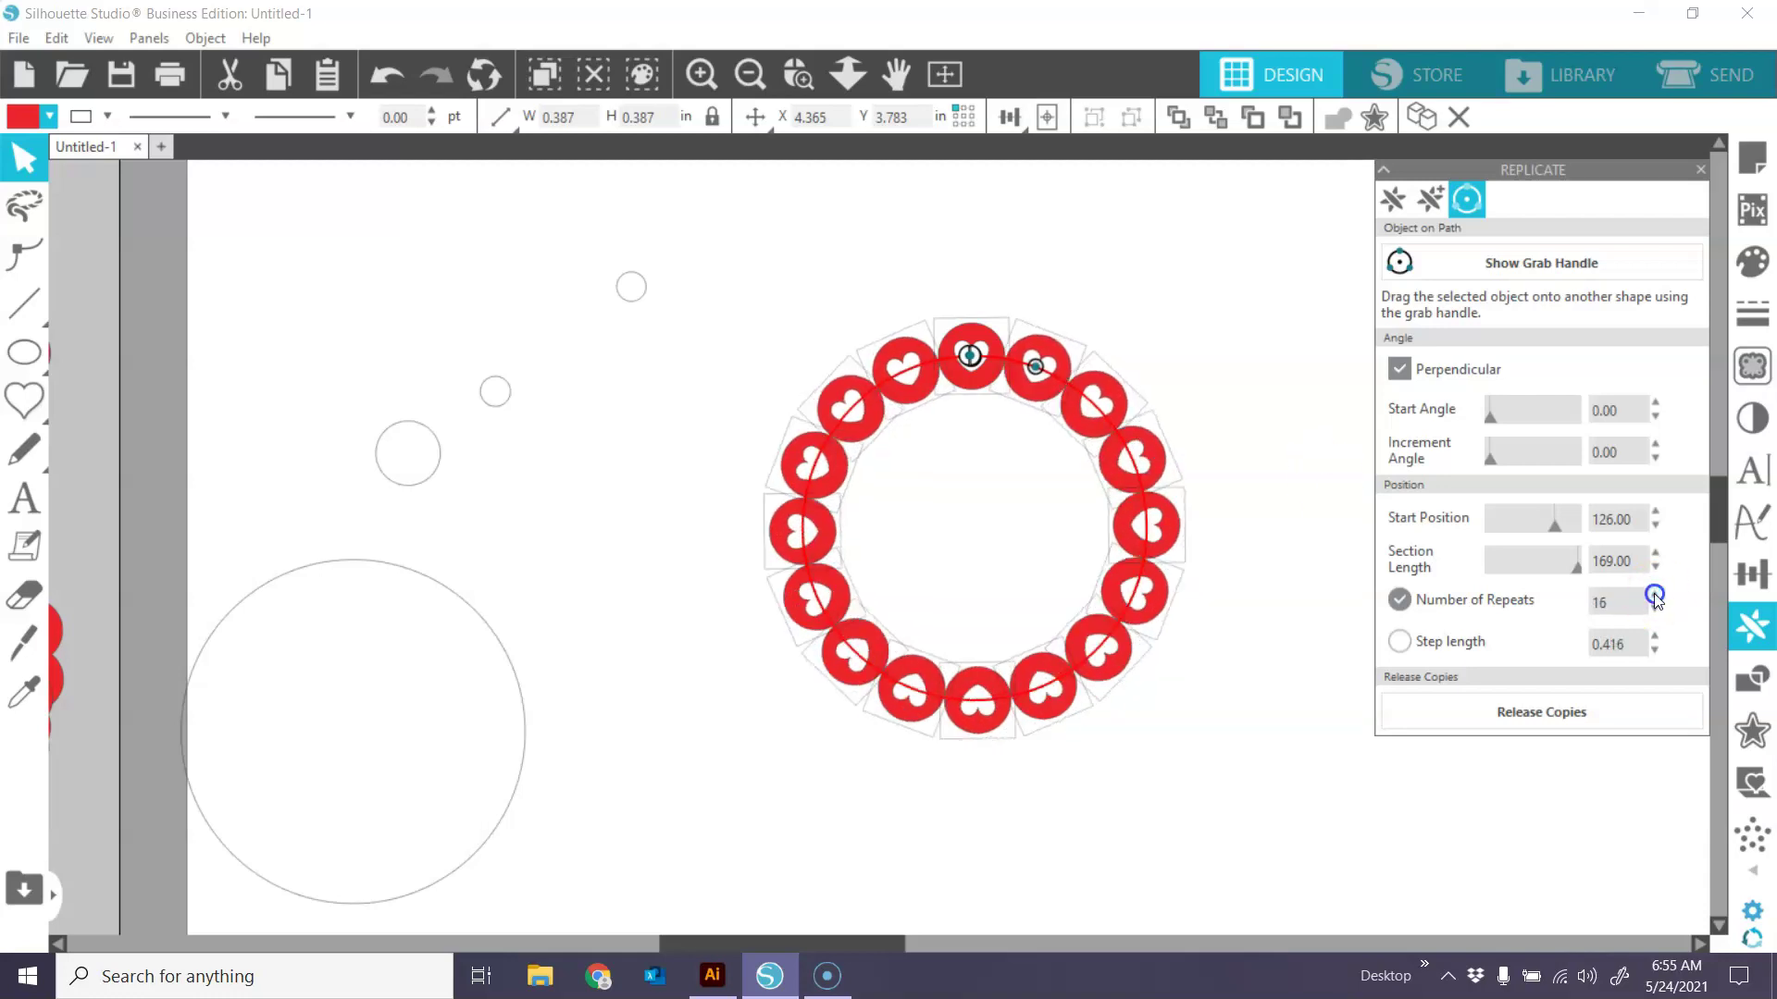
Set the number of repeats along the circle to 22 and release the copies.
{"action": "left_click", "coordinate": [1599, 601]}
{"action": "left_click_drag", "start_coordinate": [1599, 601], "coordinate": [1584, 601]}
{"action": "key", "text": "Return"}
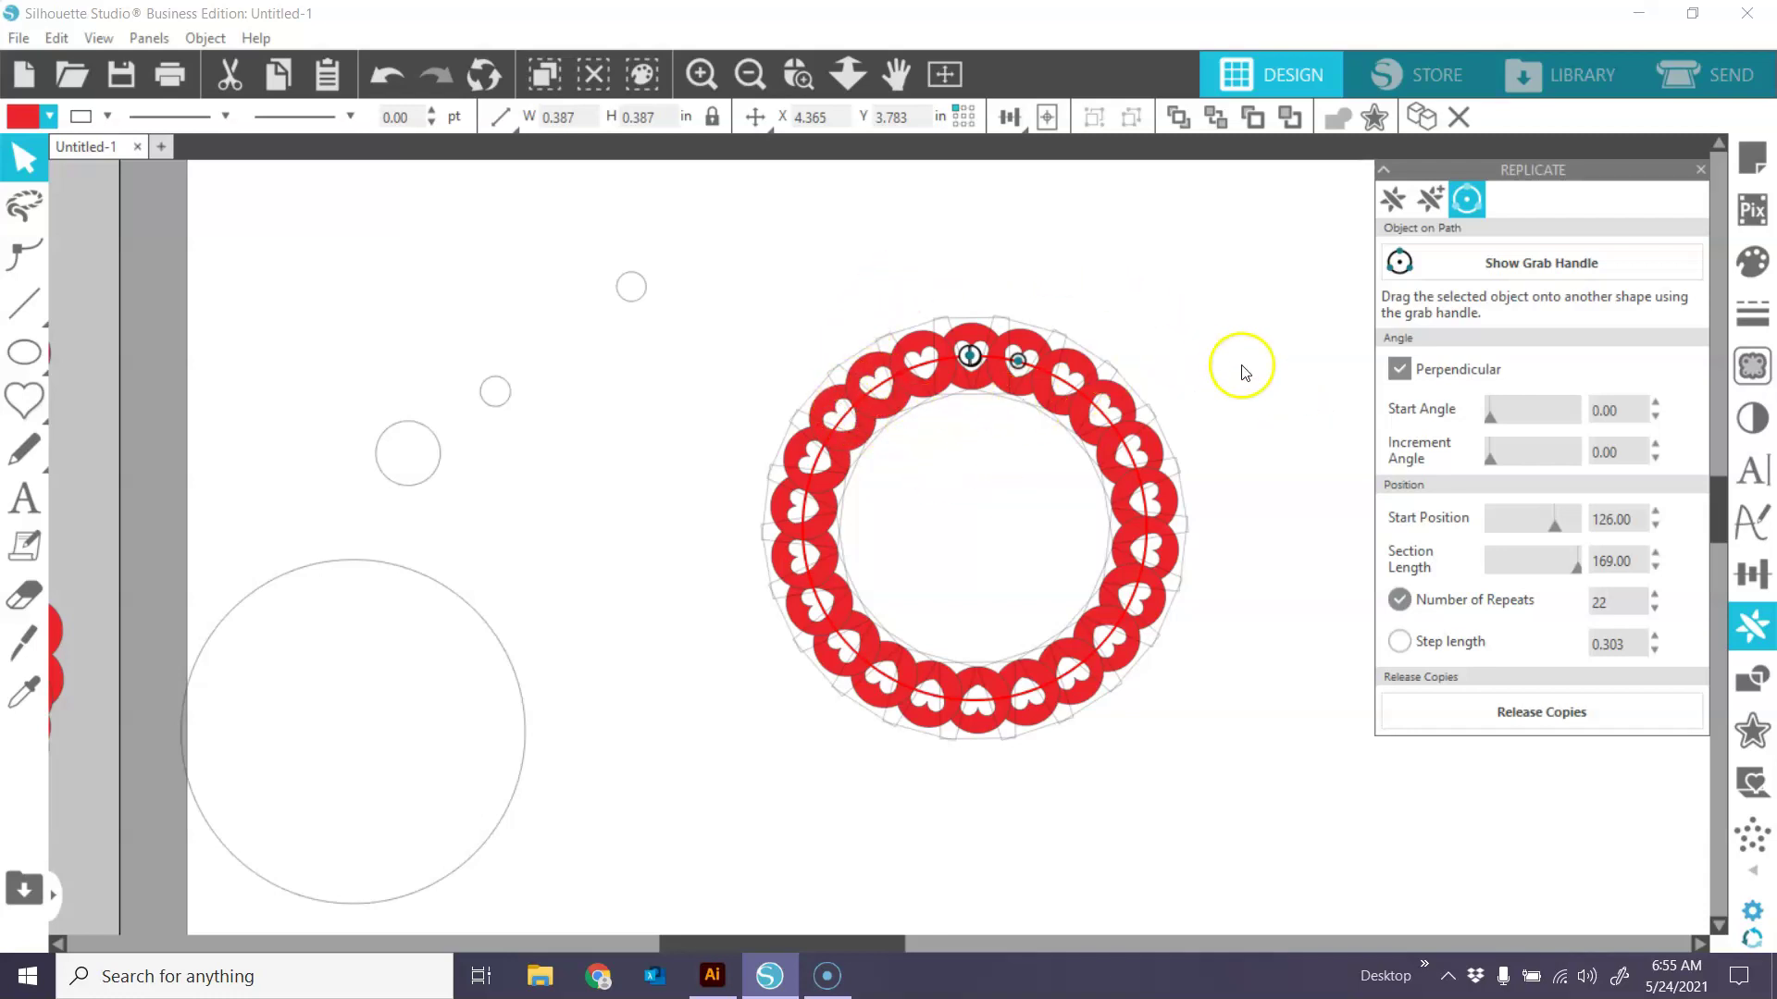
{"action": "left_click", "coordinate": [1580, 709]}
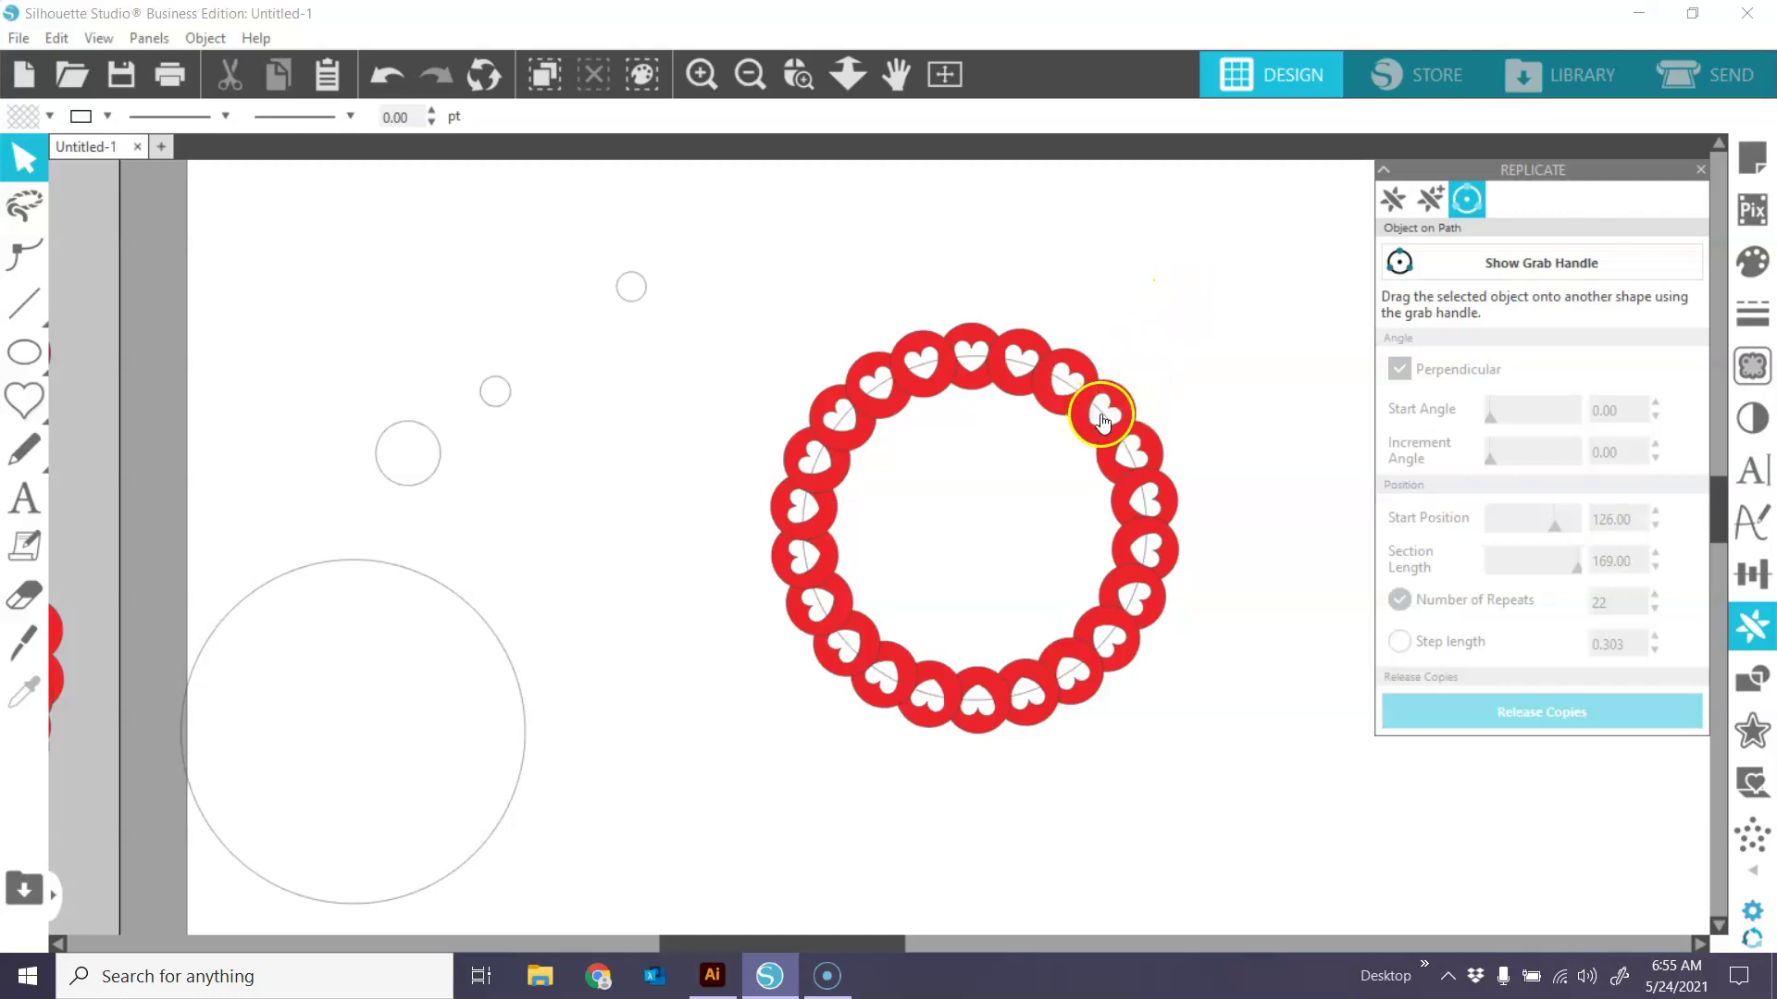
Move the 2-inch path circle out of the ring and weld all the heart-cut circles together.
{"action": "left_click_drag", "start_coordinate": [1106, 421], "coordinate": [623, 562]}
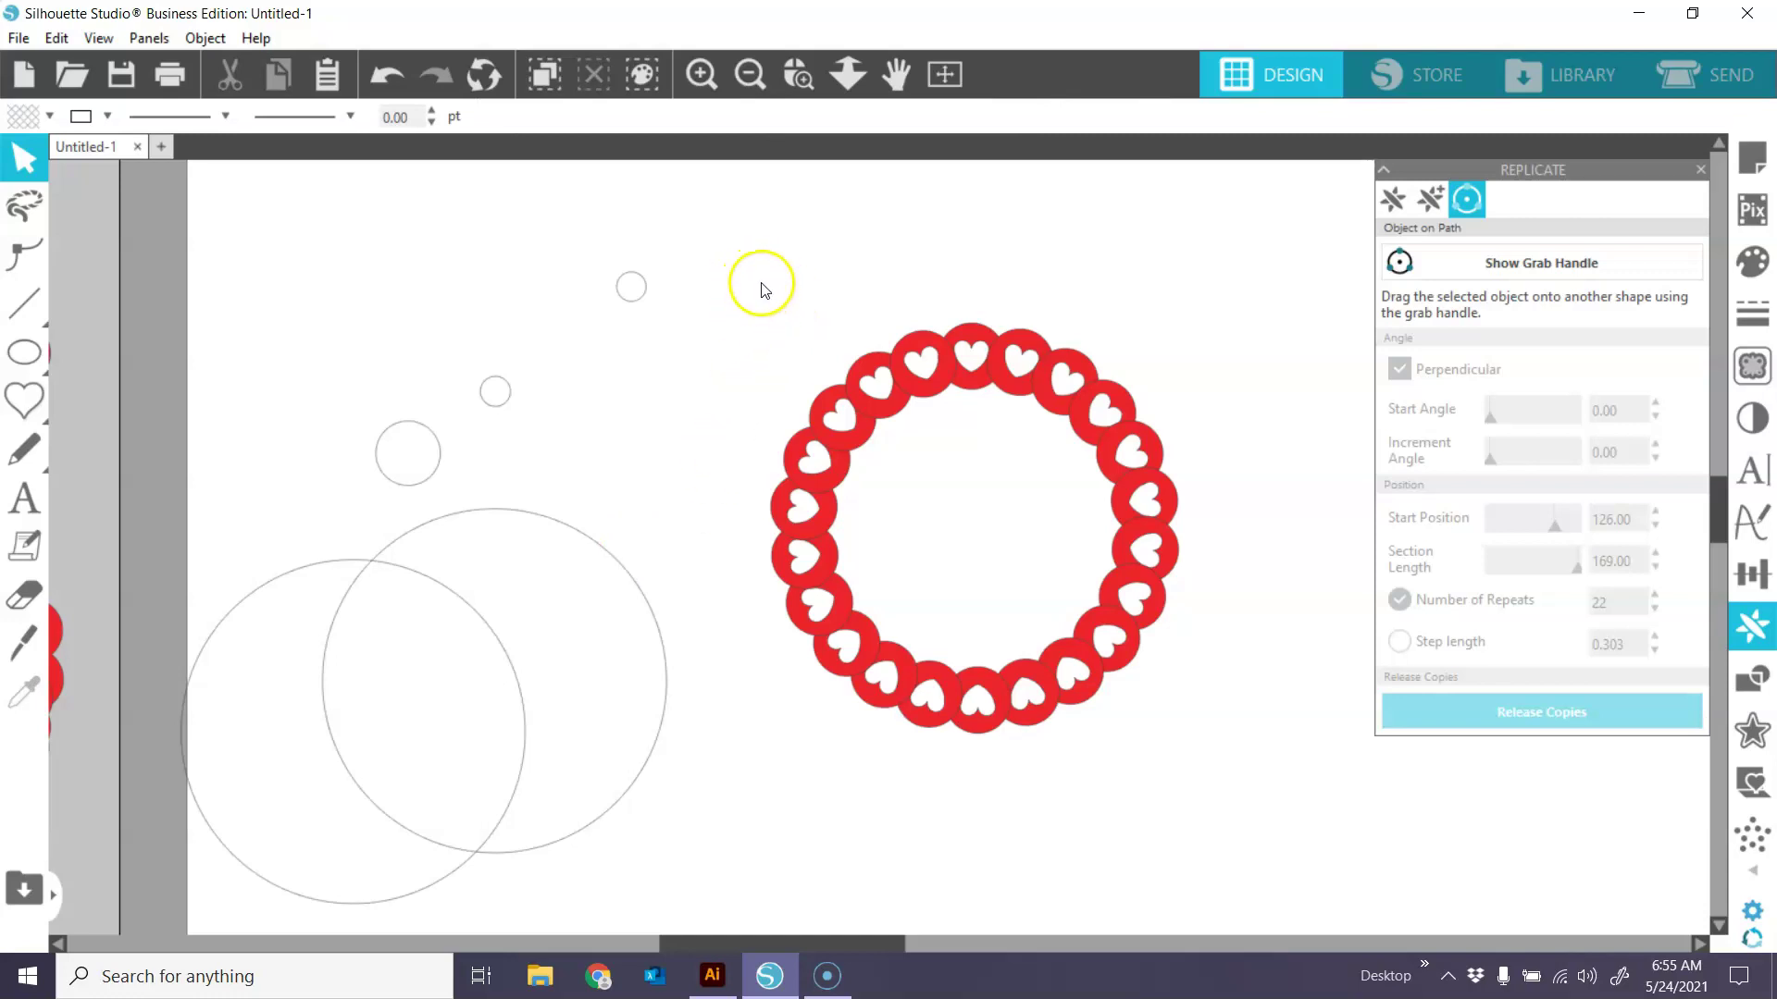
{"action": "left_click_drag", "start_coordinate": [763, 285], "coordinate": [1203, 753]}
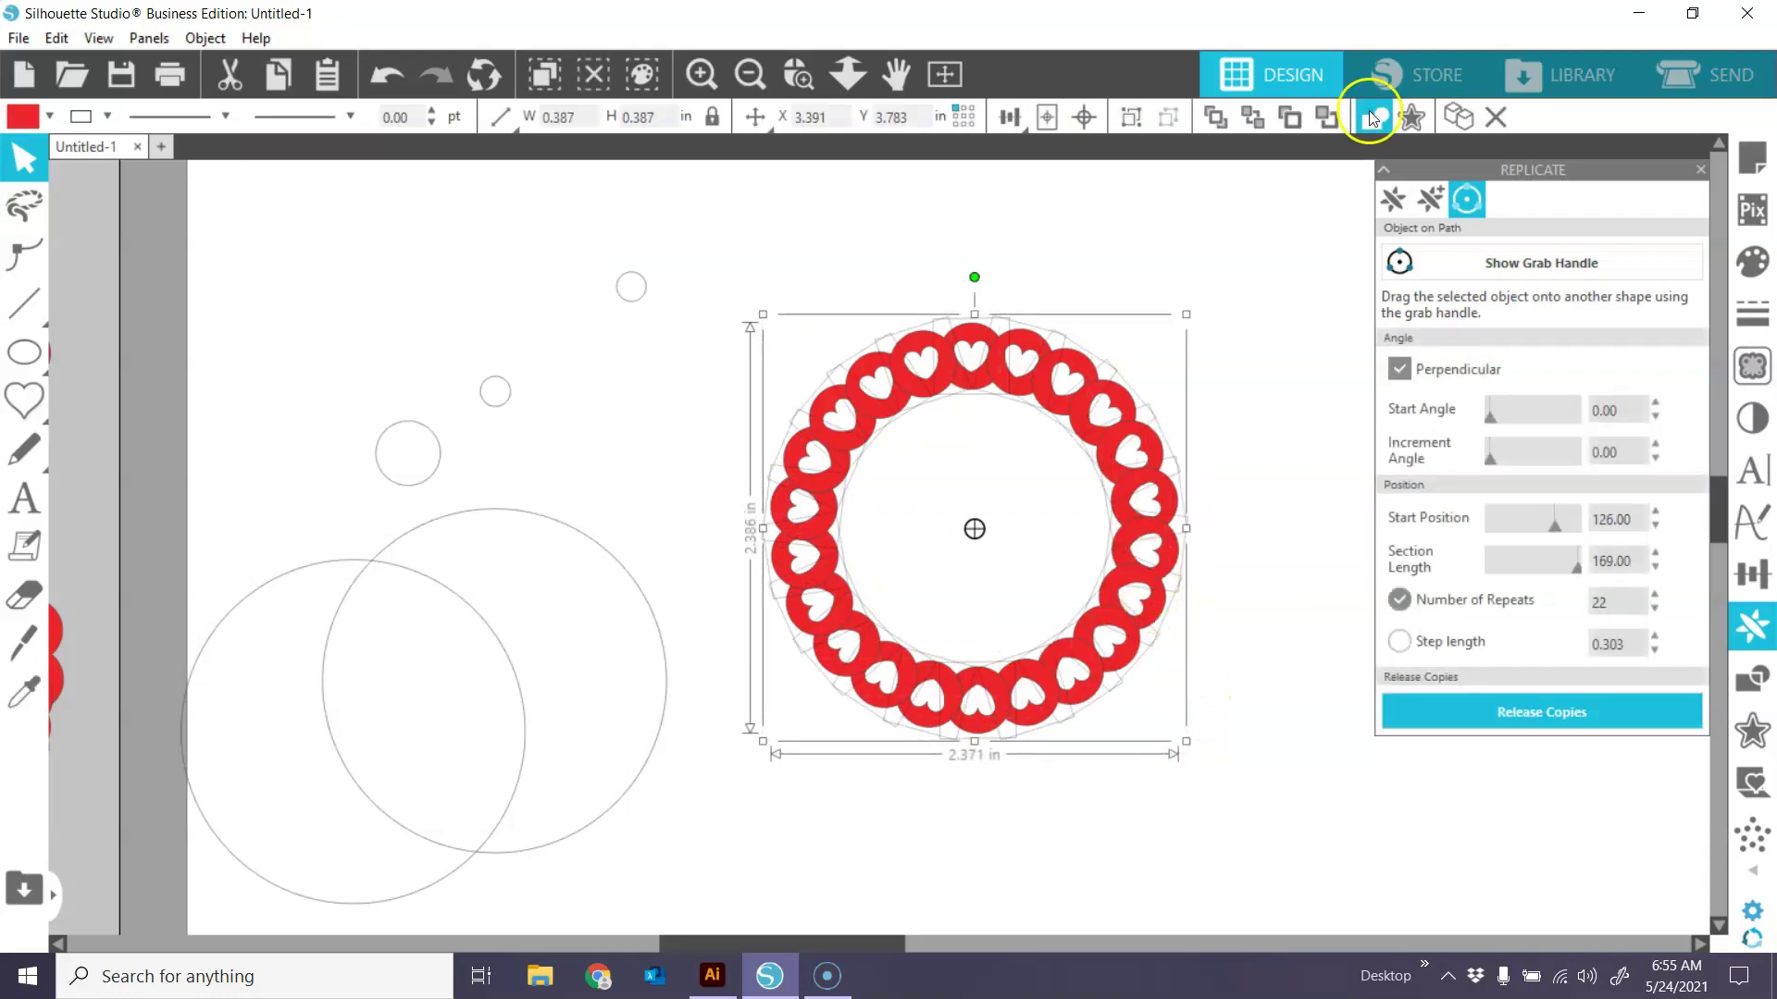
{"action": "left_click", "coordinate": [1373, 118]}
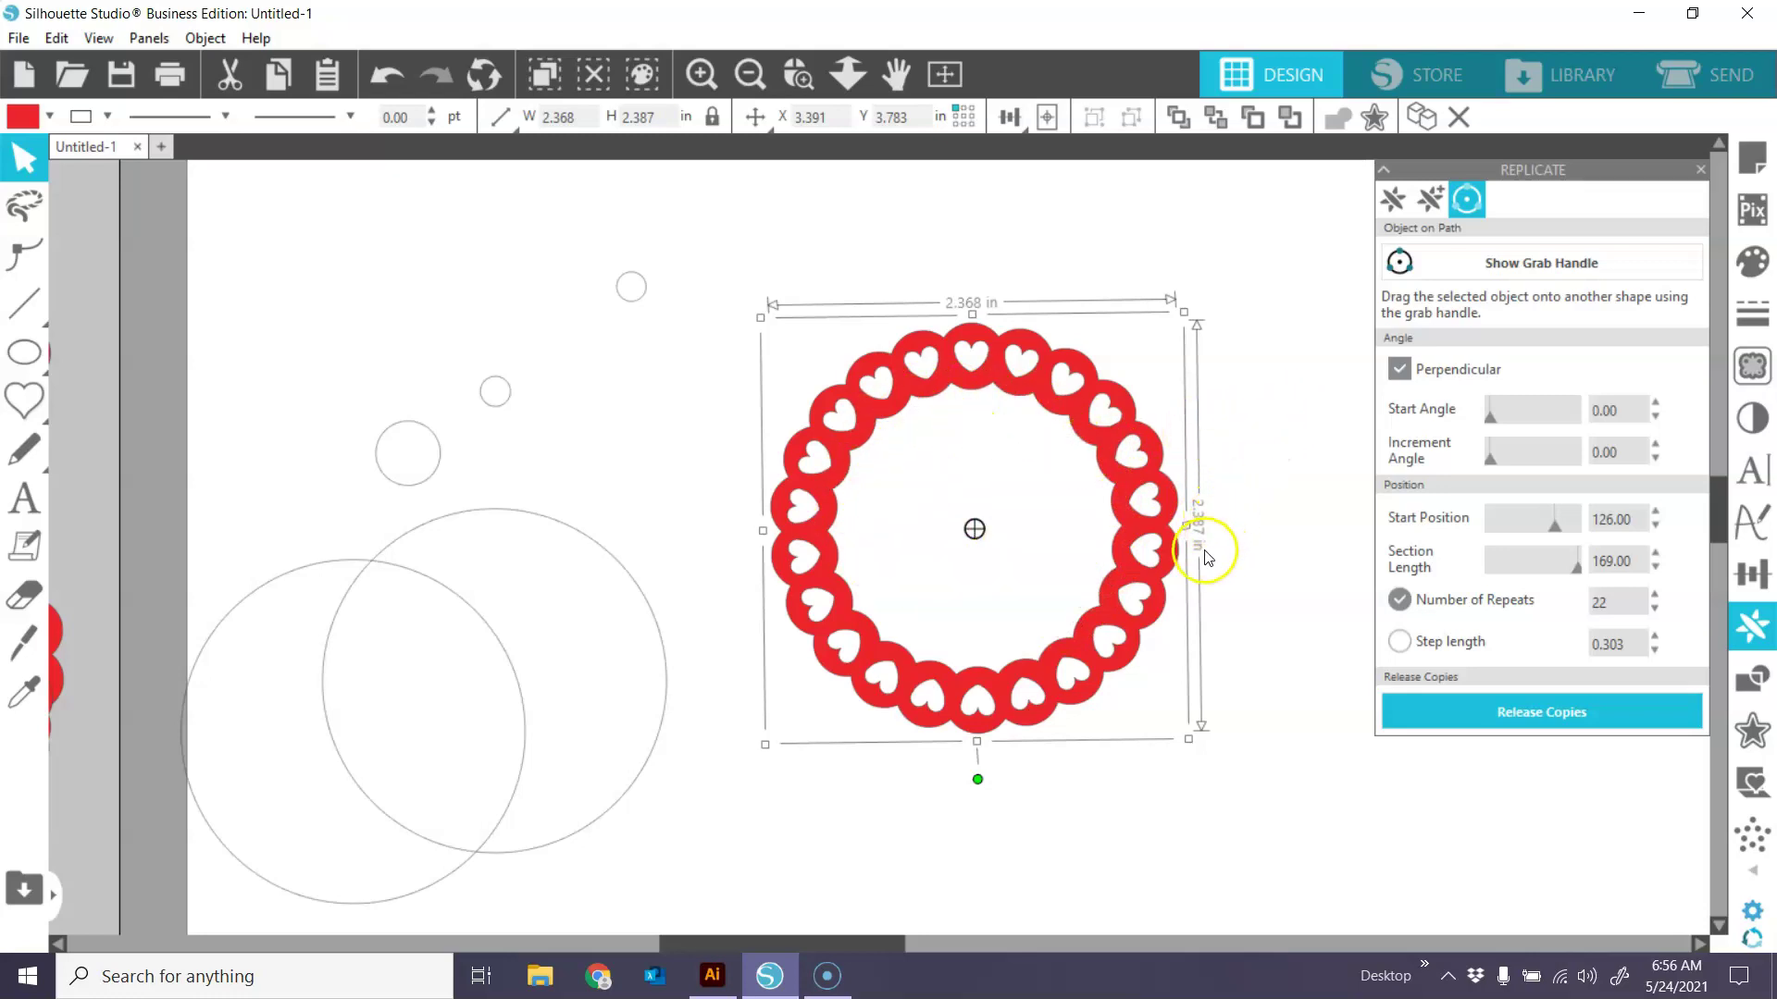
Release the welded ring's compound path and move the scalloped inner piece away from the doily.
{"action": "right_click", "coordinate": [1175, 504]}
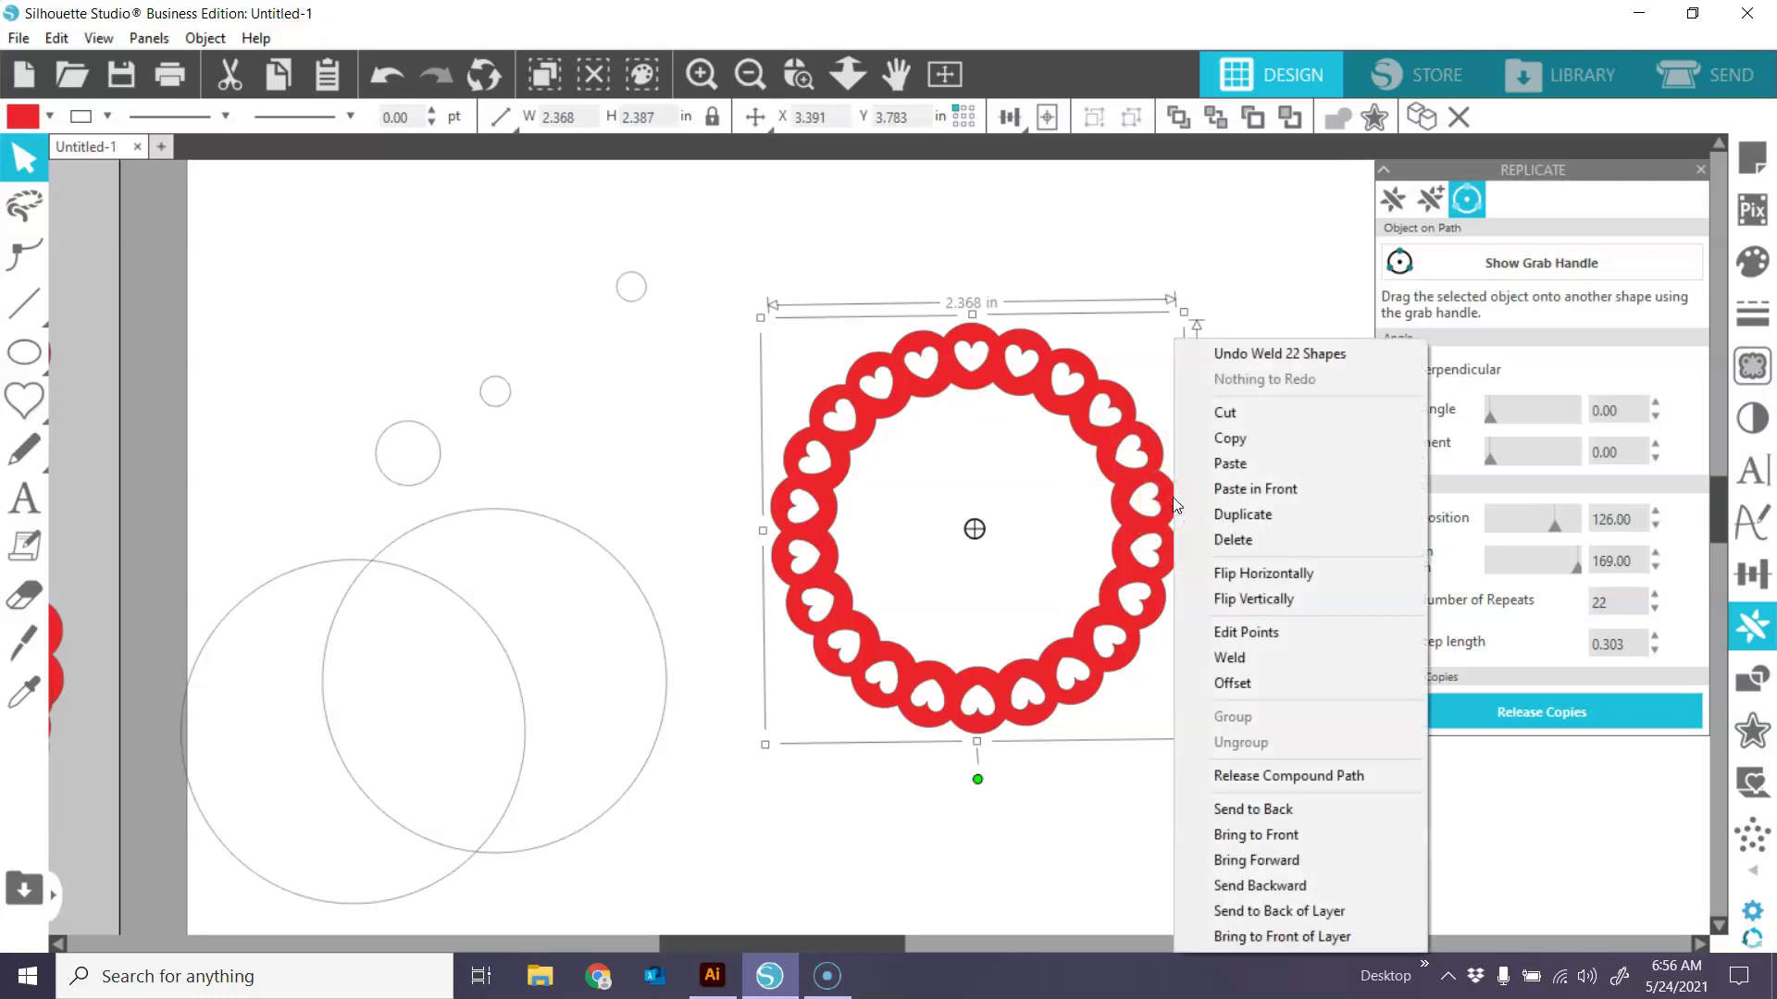
{"action": "left_click", "coordinate": [1231, 777]}
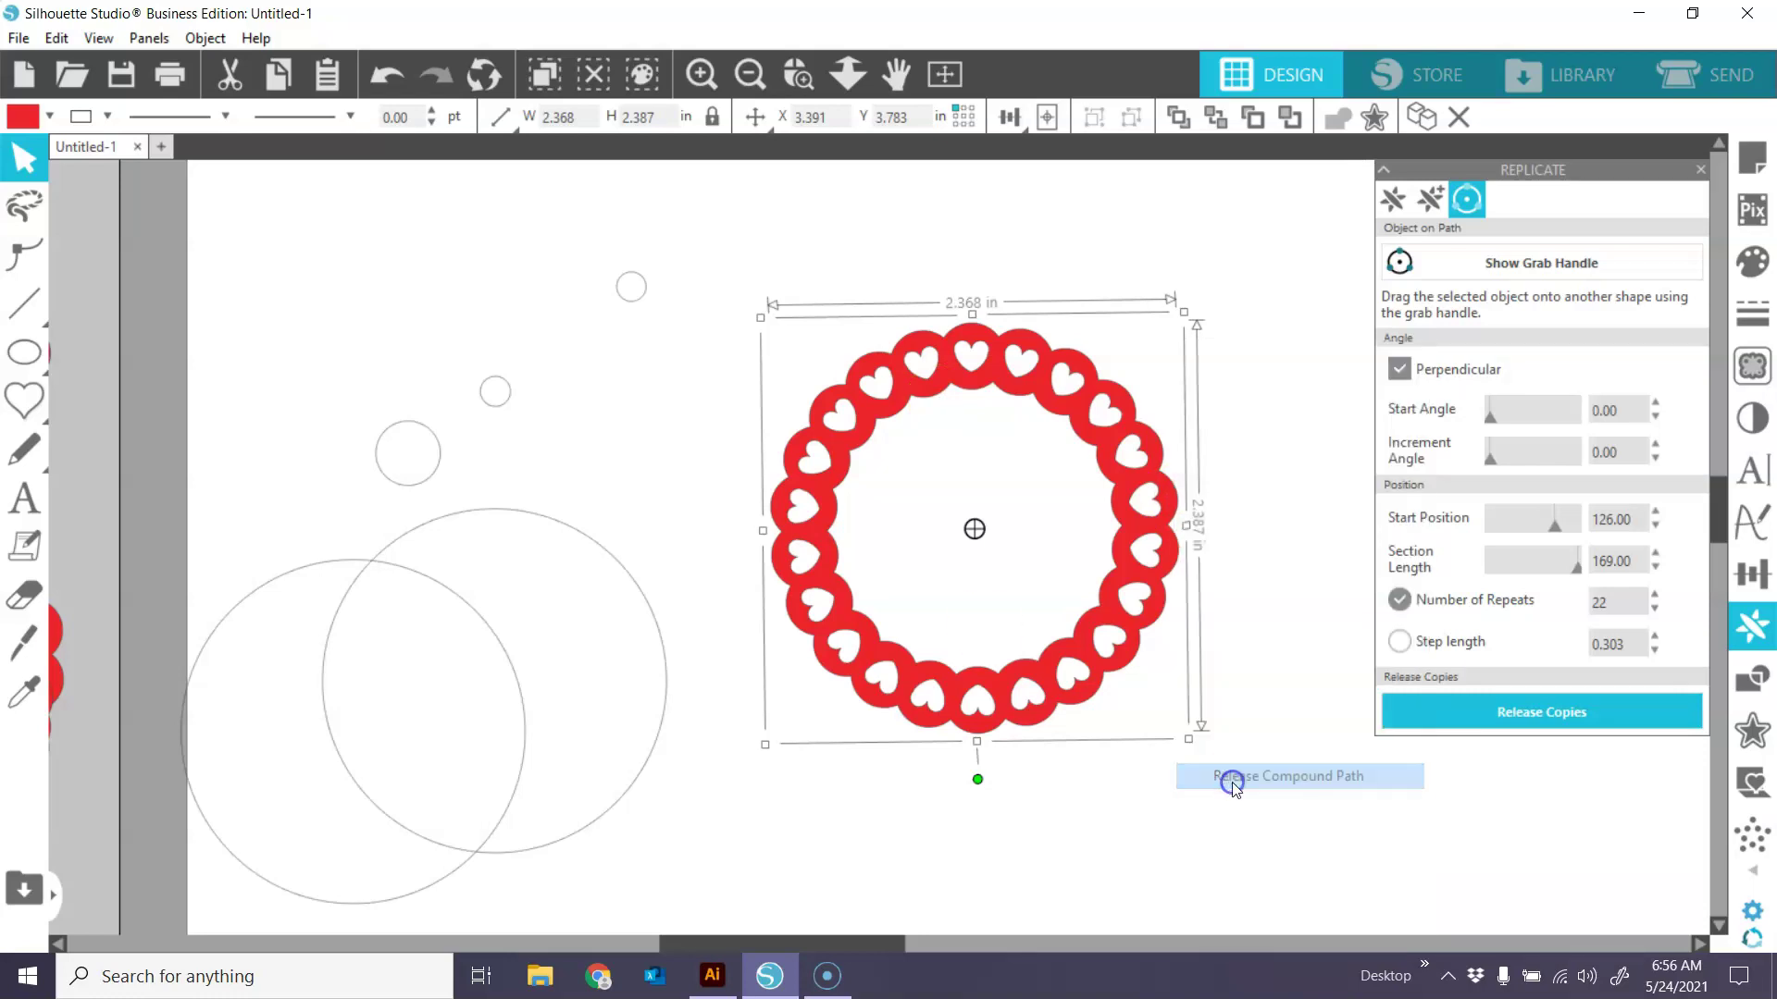
{"action": "left_click", "coordinate": [1316, 548]}
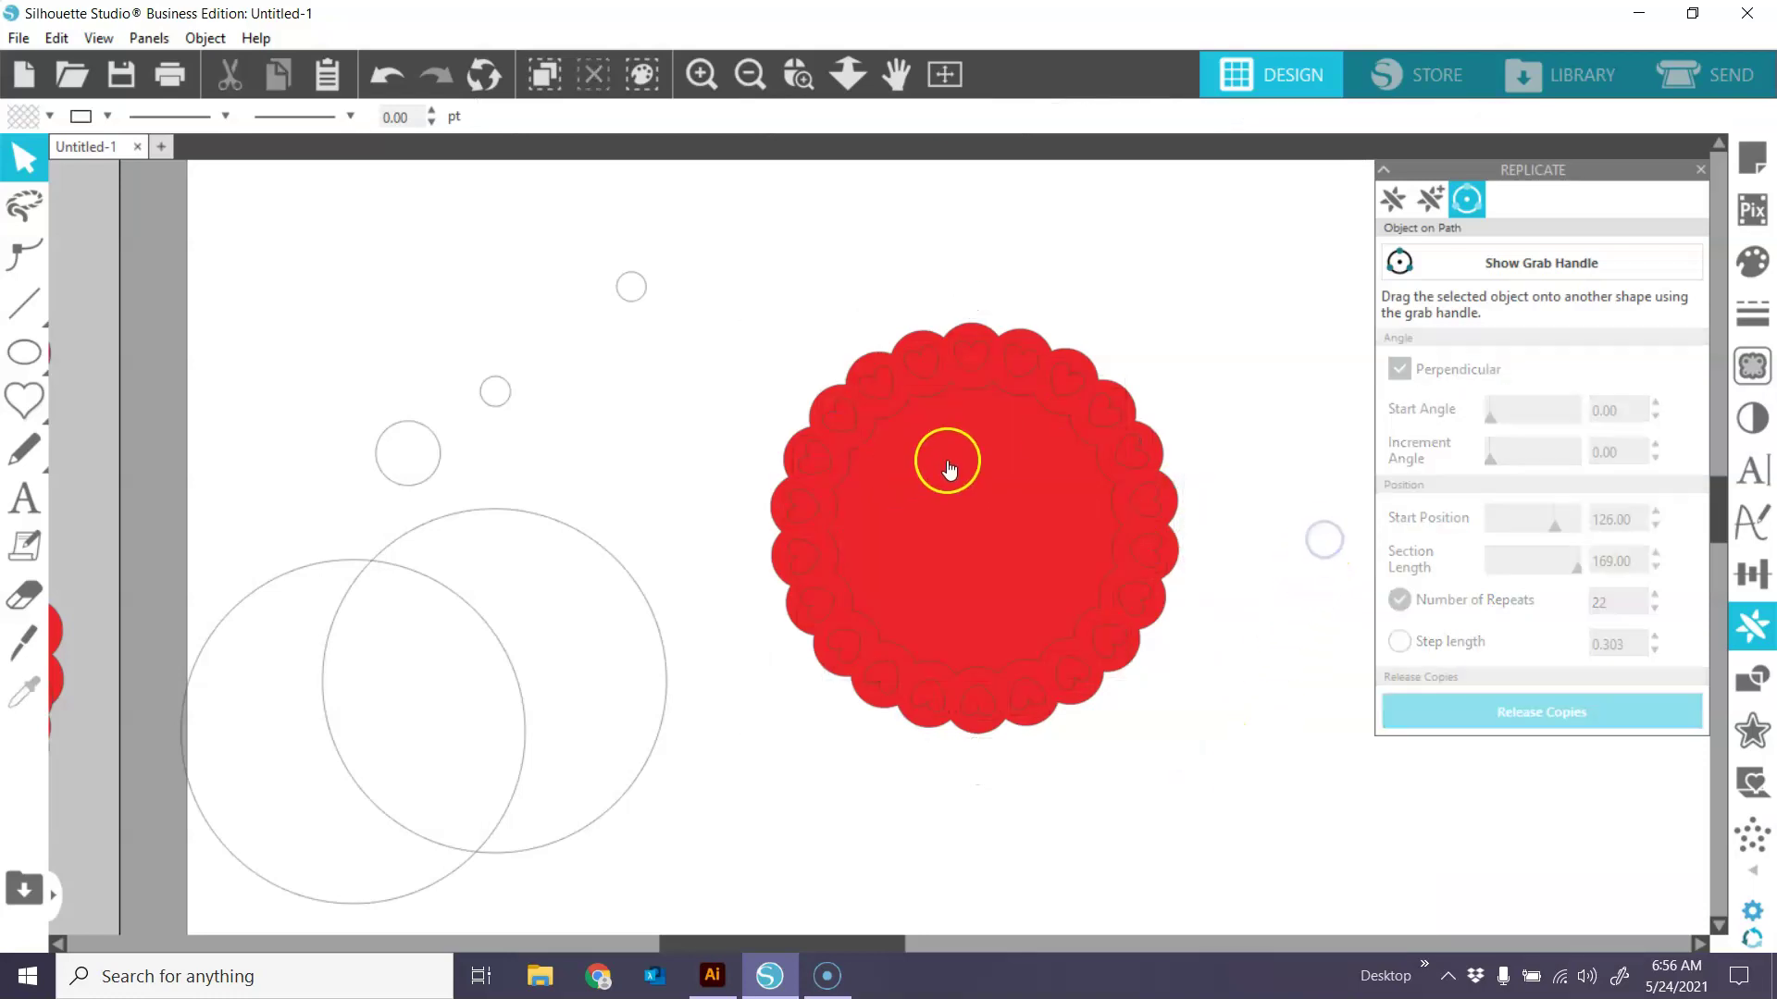
{"action": "left_click_drag", "start_coordinate": [1024, 492], "coordinate": [492, 519]}
{"action": "left_click", "coordinate": [766, 321]}
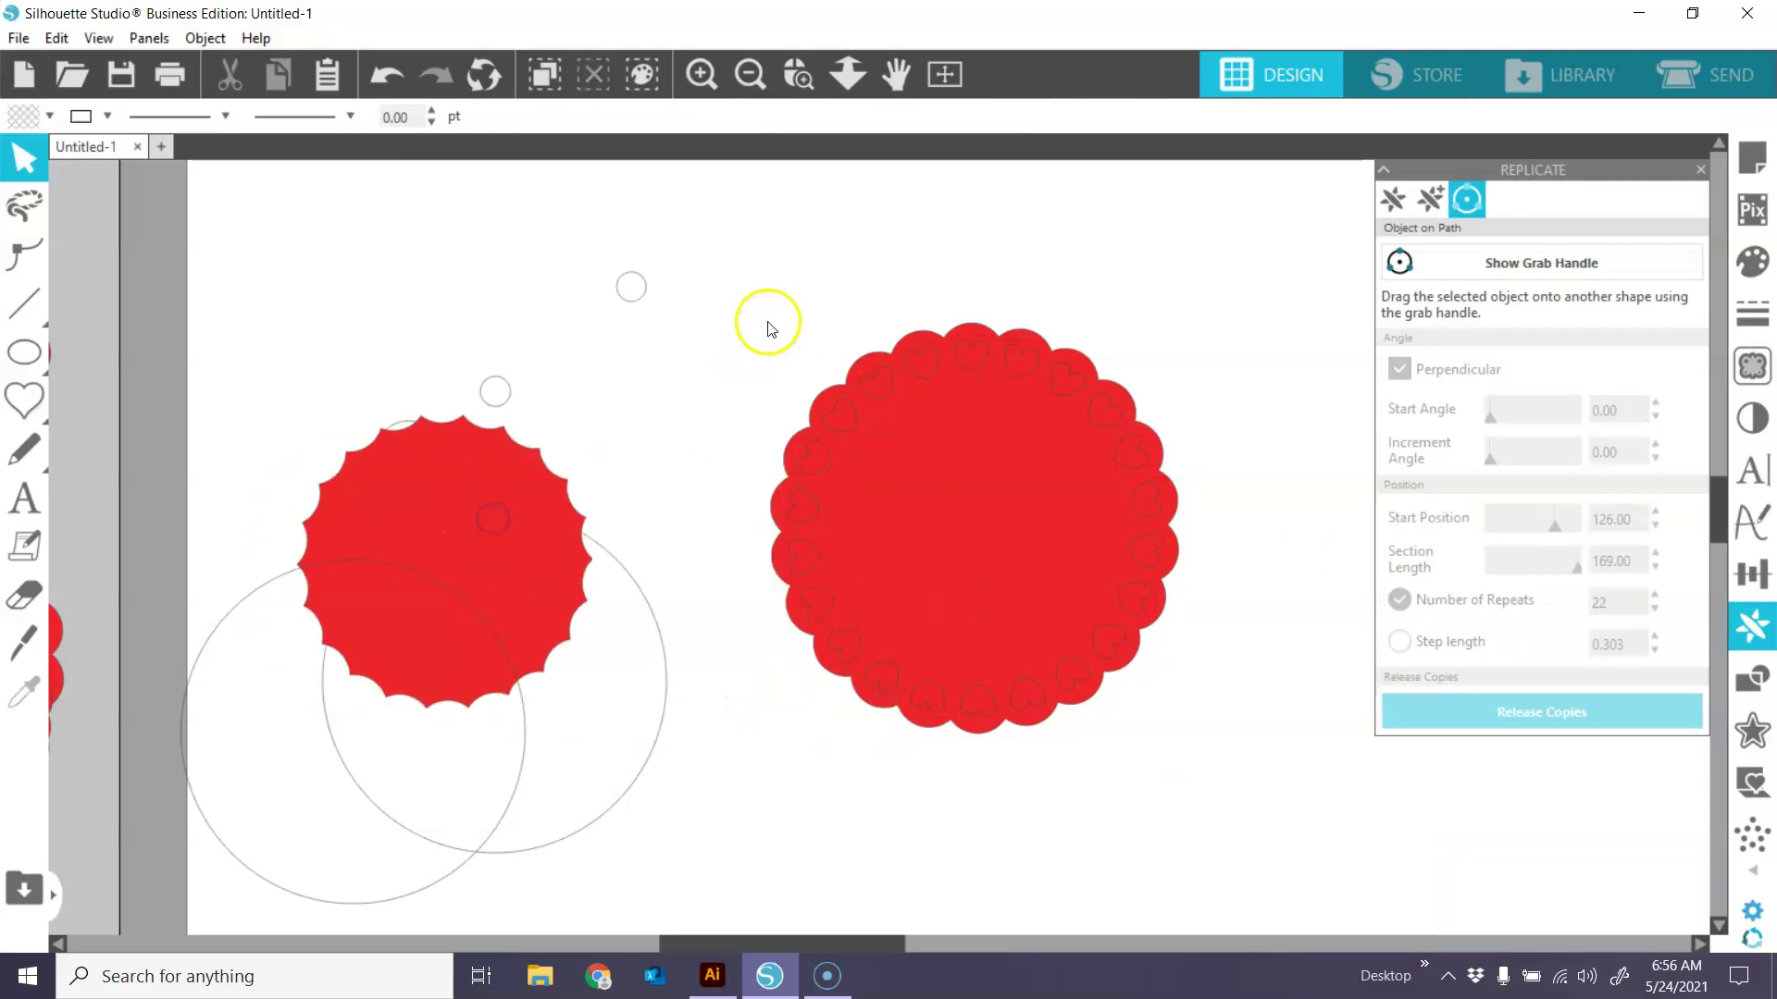
Make the outer scalloped shape and its hearts a compound path and delete the separated inner piece.
{"action": "left_click_drag", "start_coordinate": [775, 285], "coordinate": [1200, 752]}
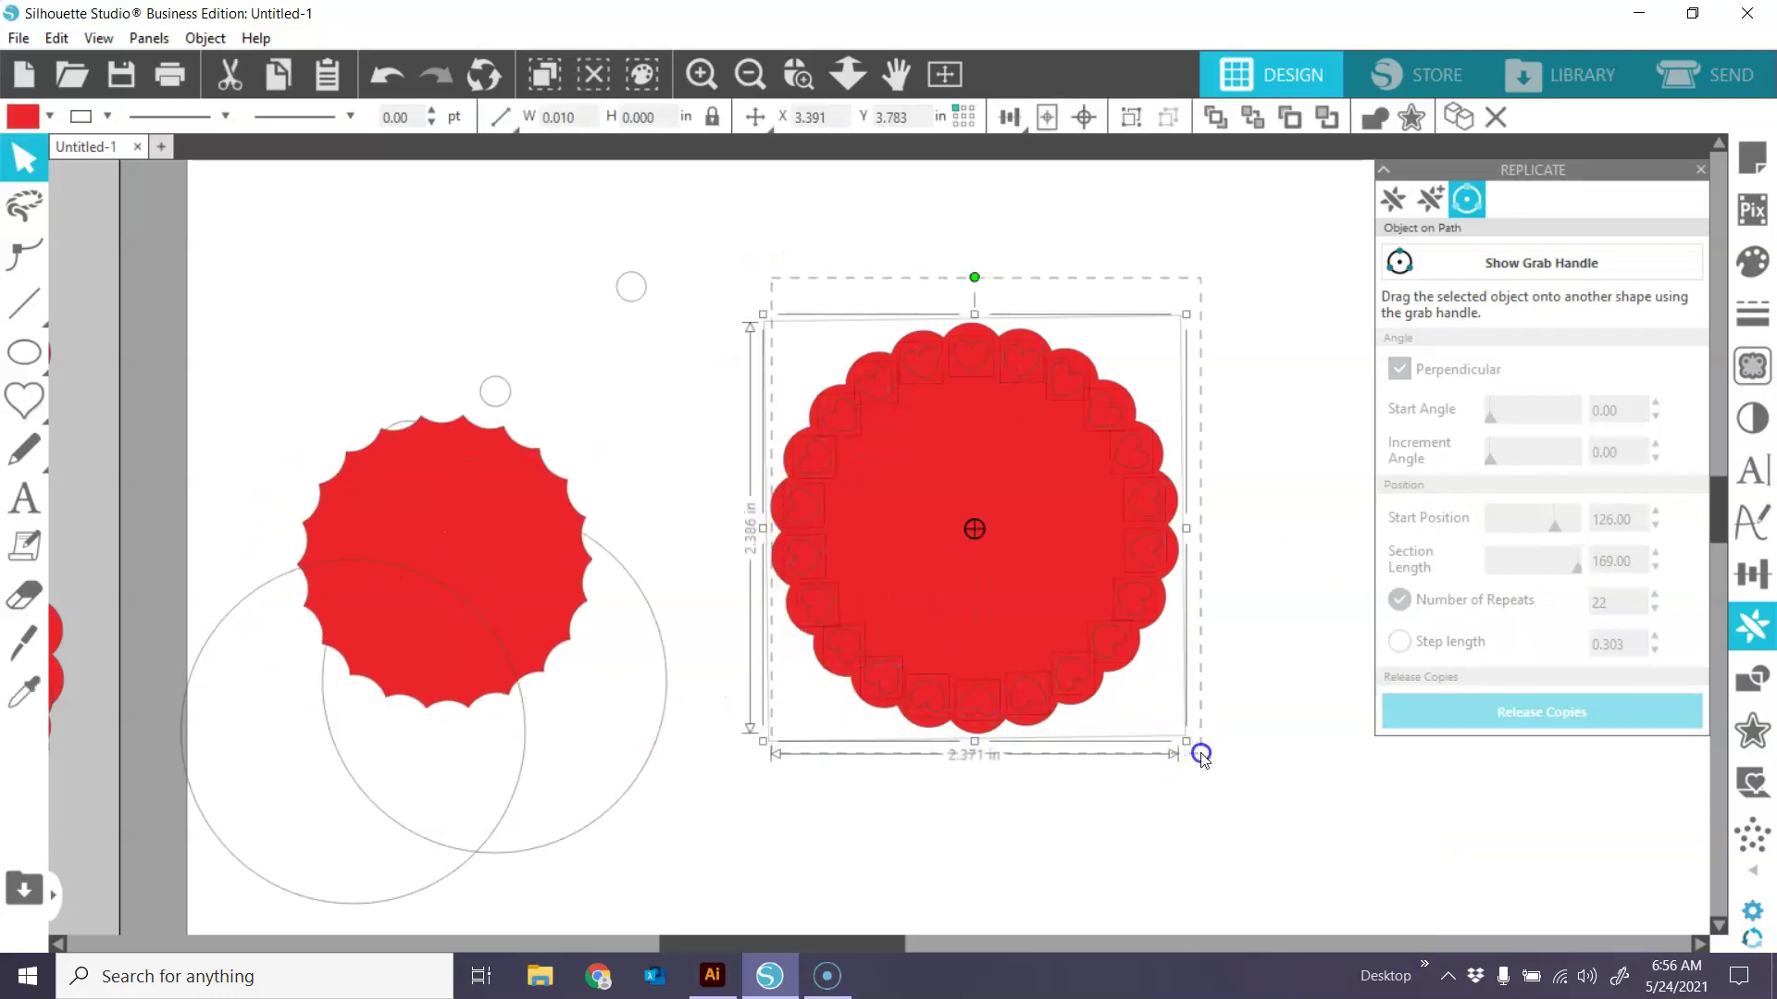
{"action": "right_click", "coordinate": [1051, 527]}
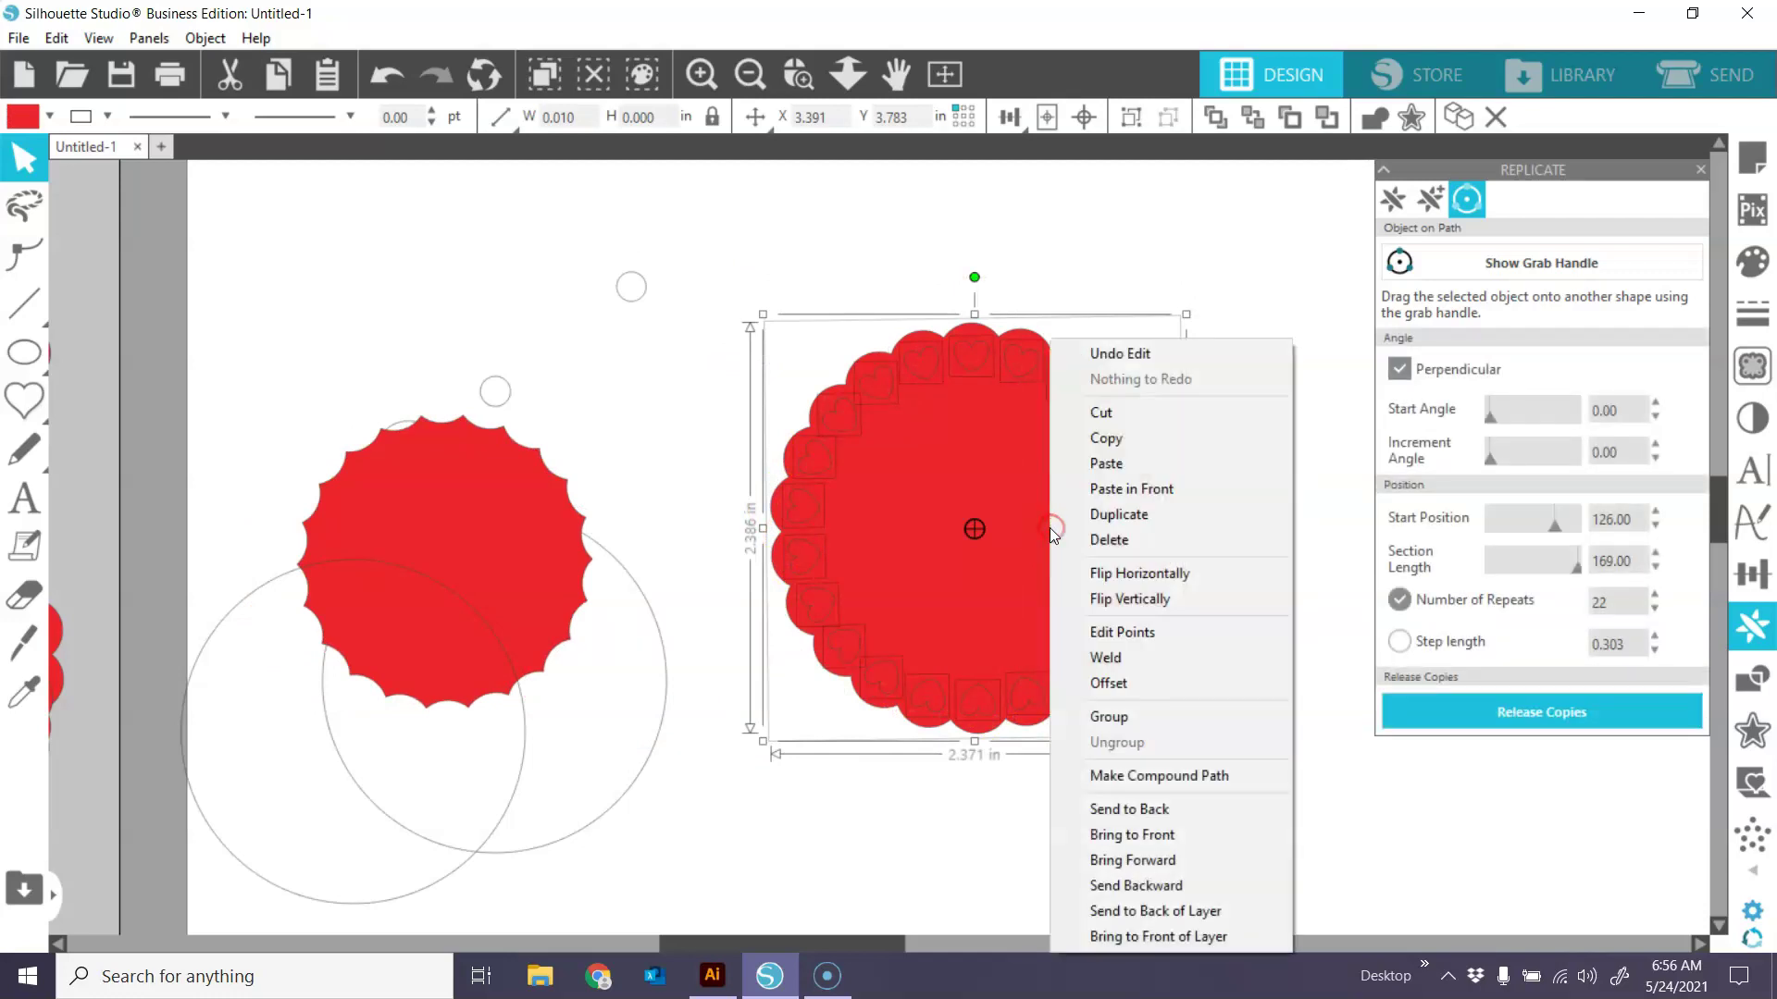
{"action": "left_click", "coordinate": [1170, 780]}
{"action": "left_click", "coordinate": [1274, 608]}
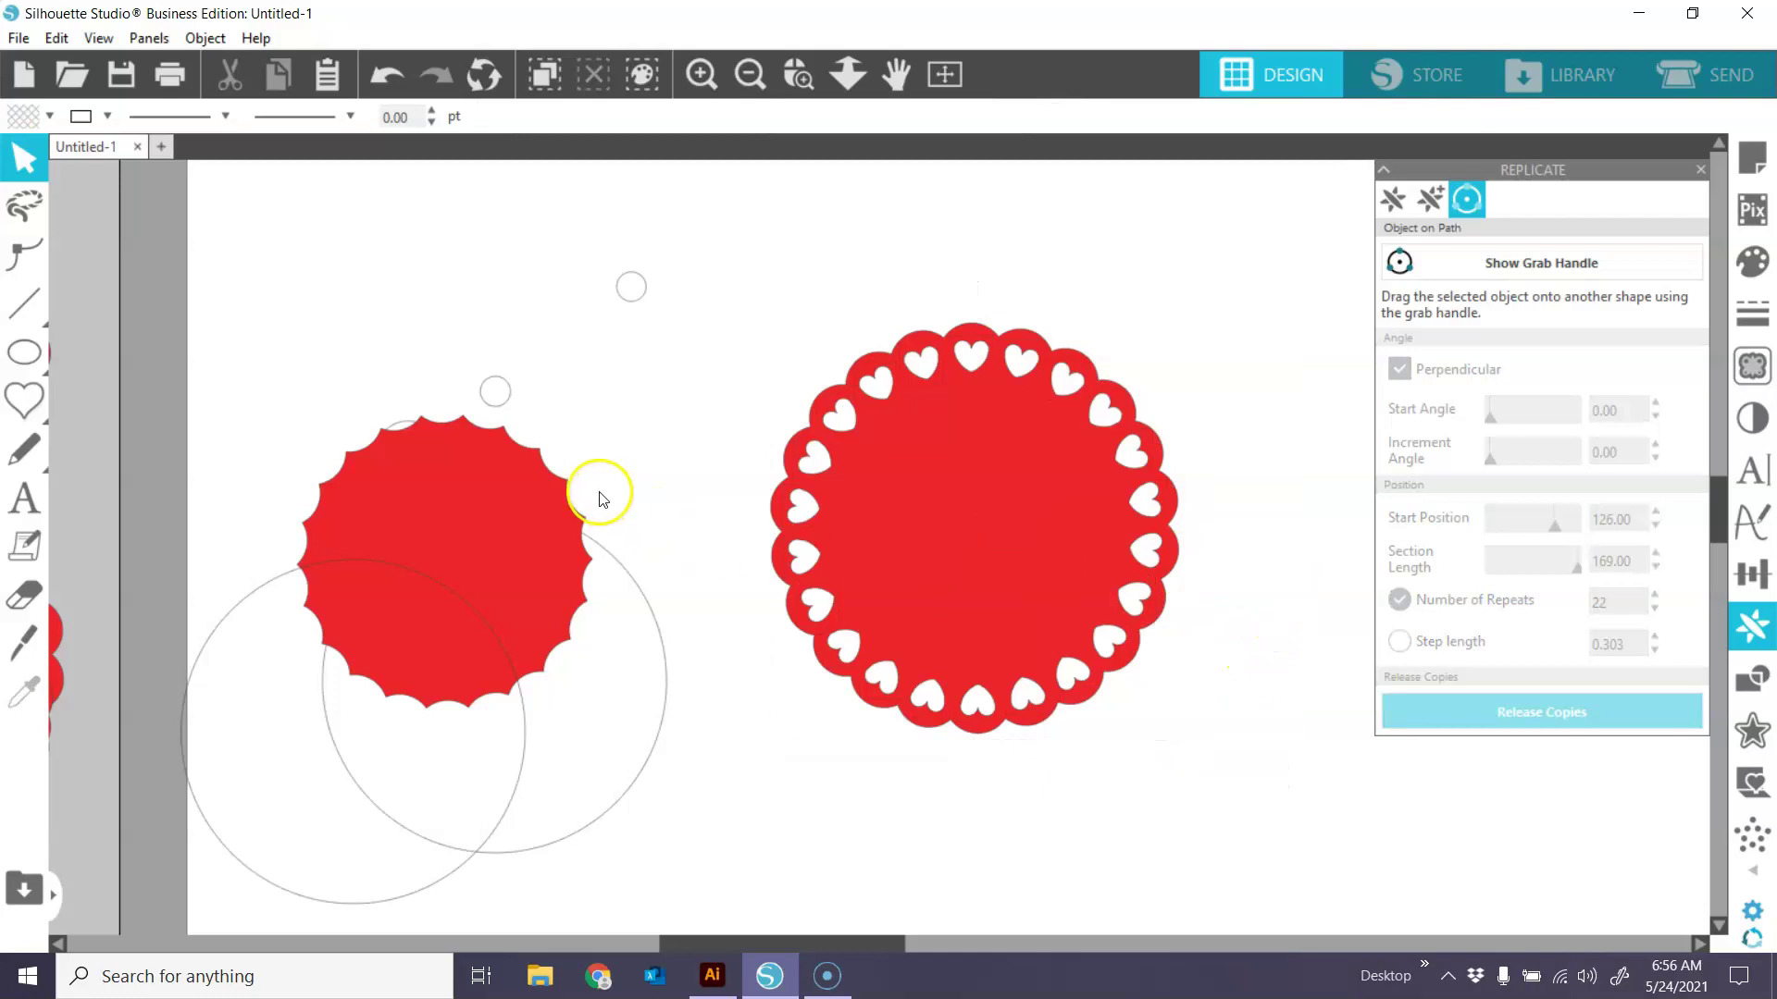
{"action": "left_click", "coordinate": [524, 500]}
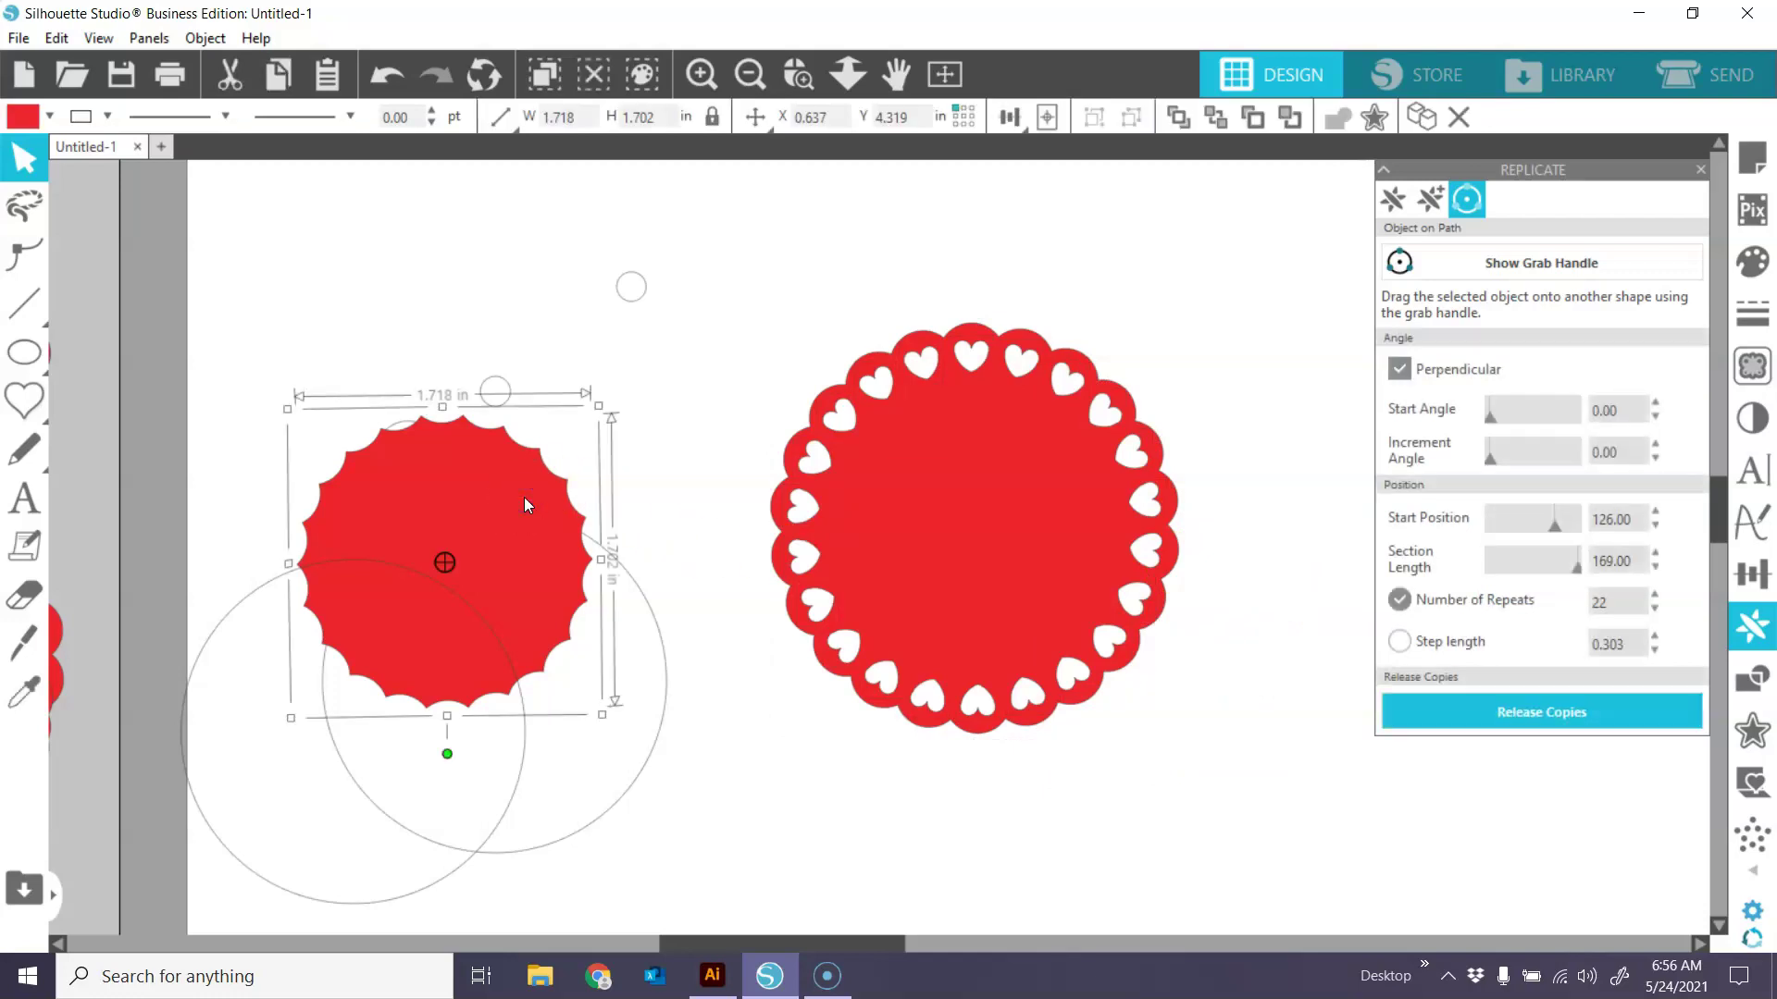
{"action": "key", "text": "Delete"}
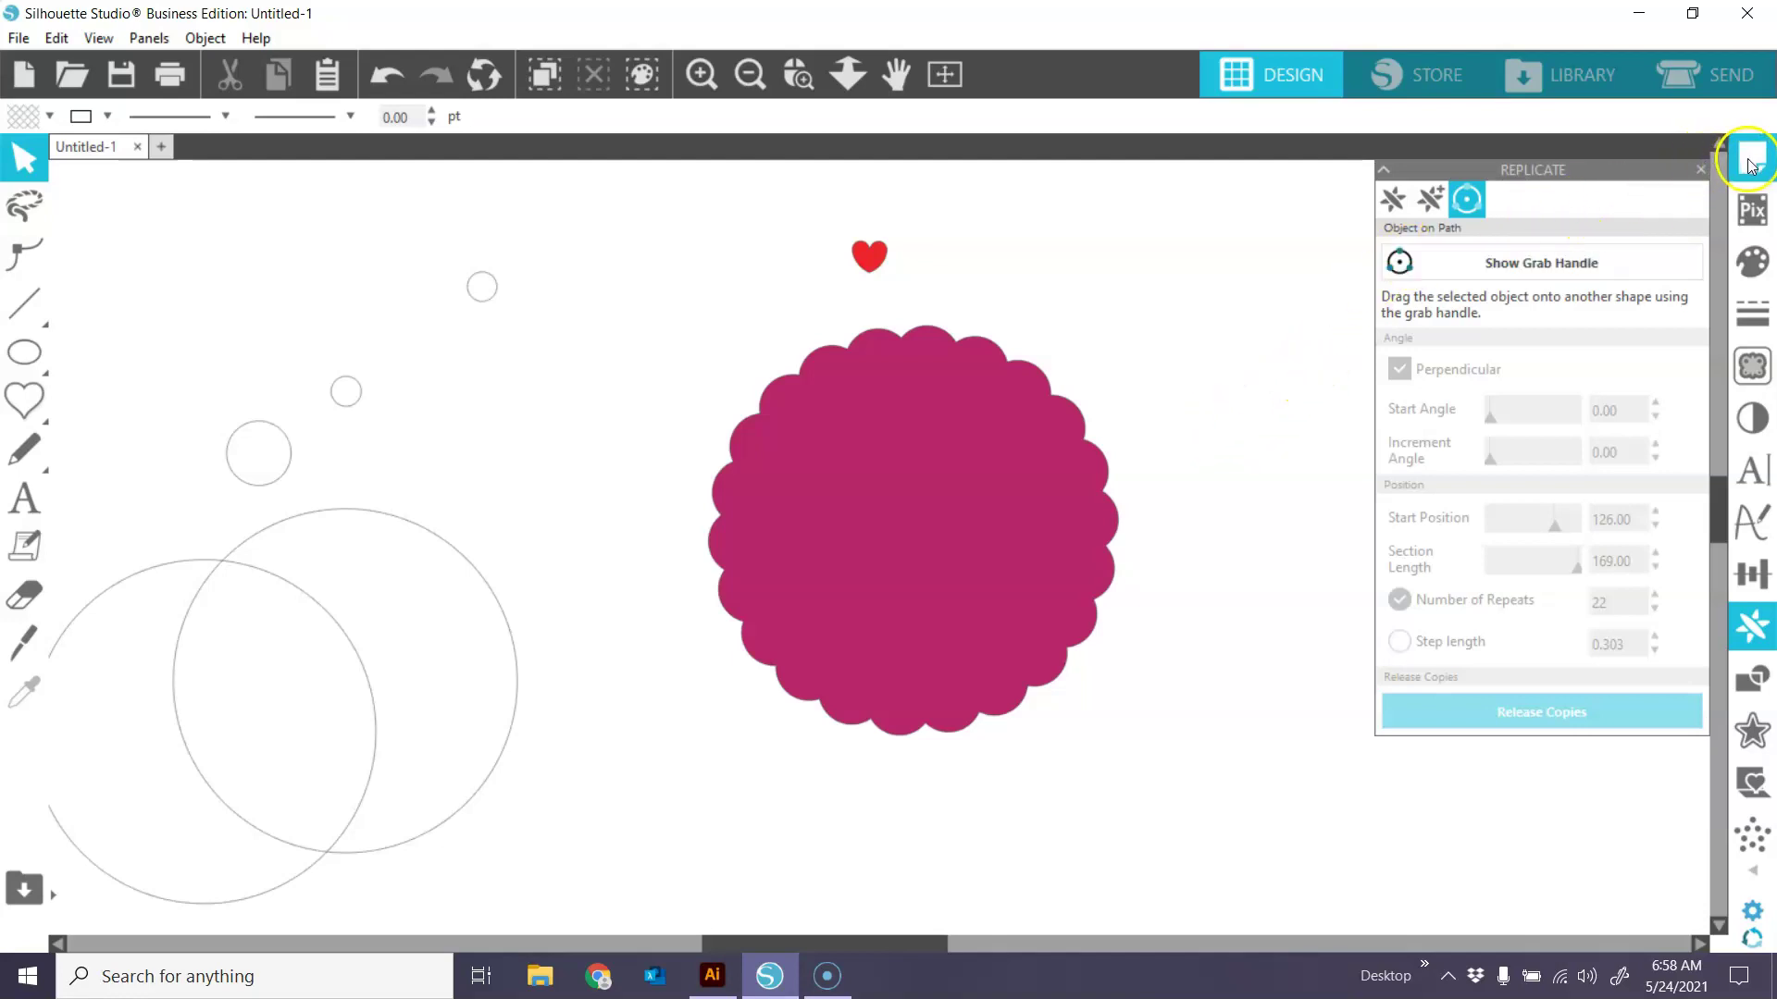
Turn on the guides with Snap to Guides and show the ruler in the page setup.
{"action": "left_click", "coordinate": [1752, 165]}
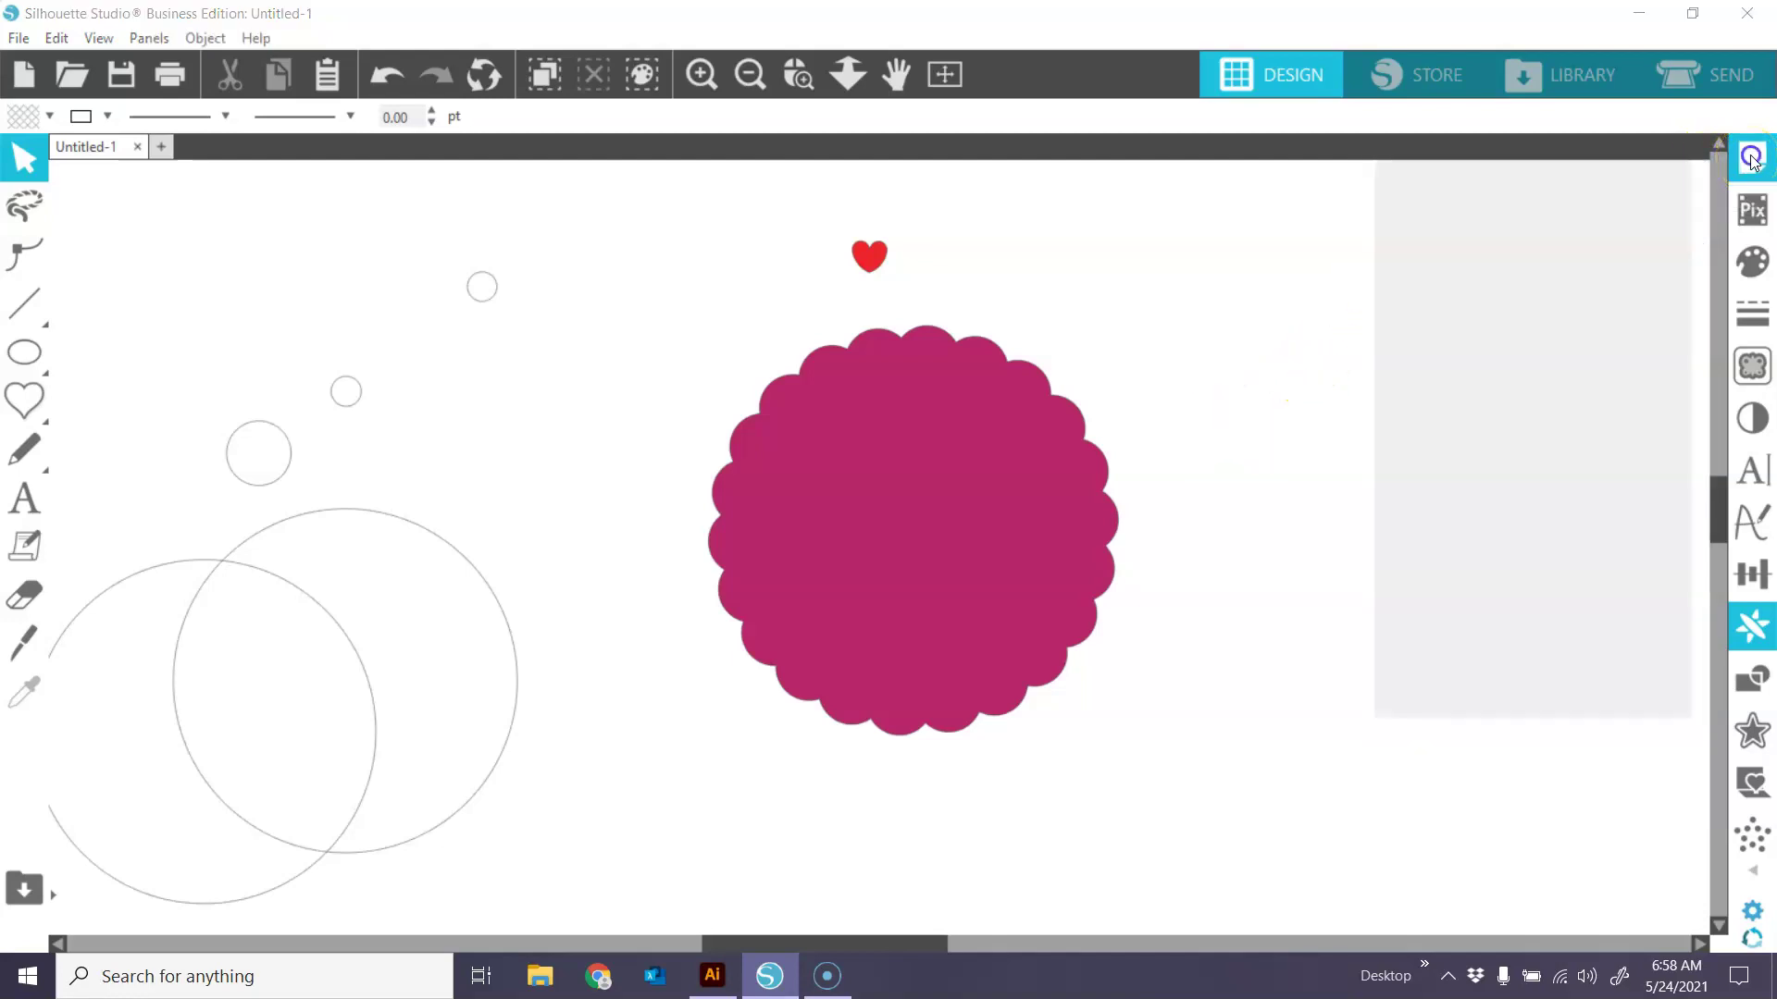
{"action": "left_click", "coordinate": [1434, 199]}
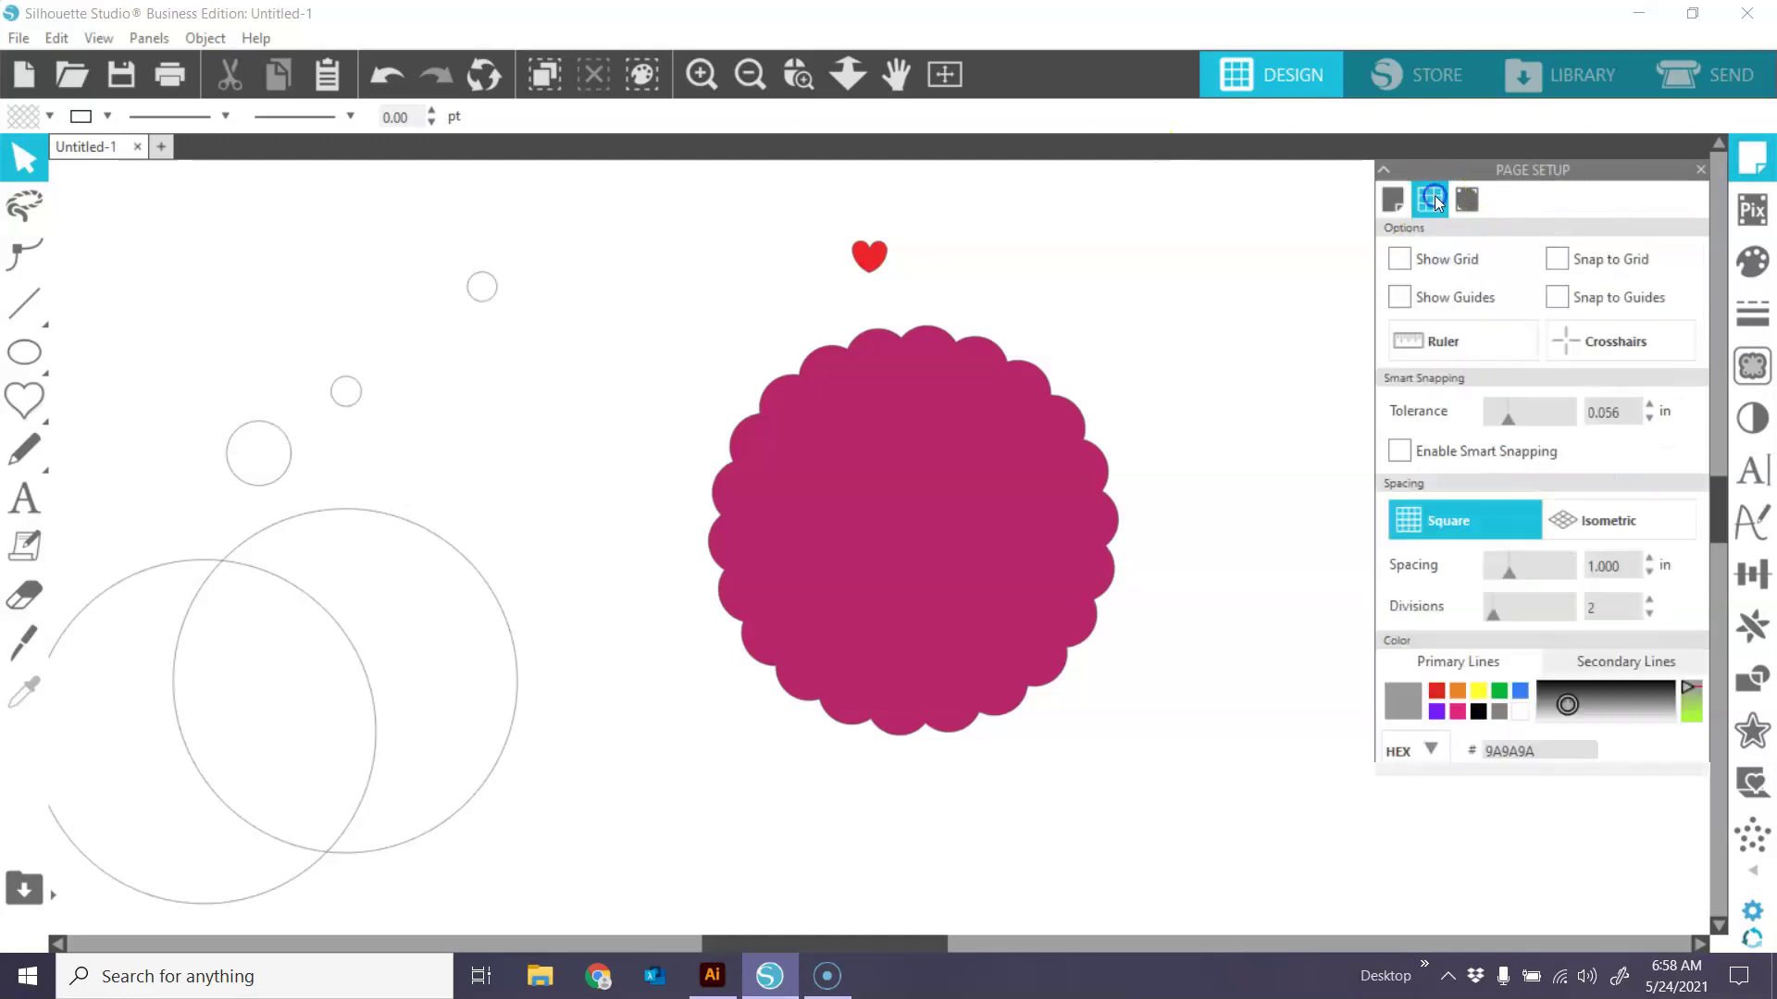
{"action": "left_click", "coordinate": [1400, 297]}
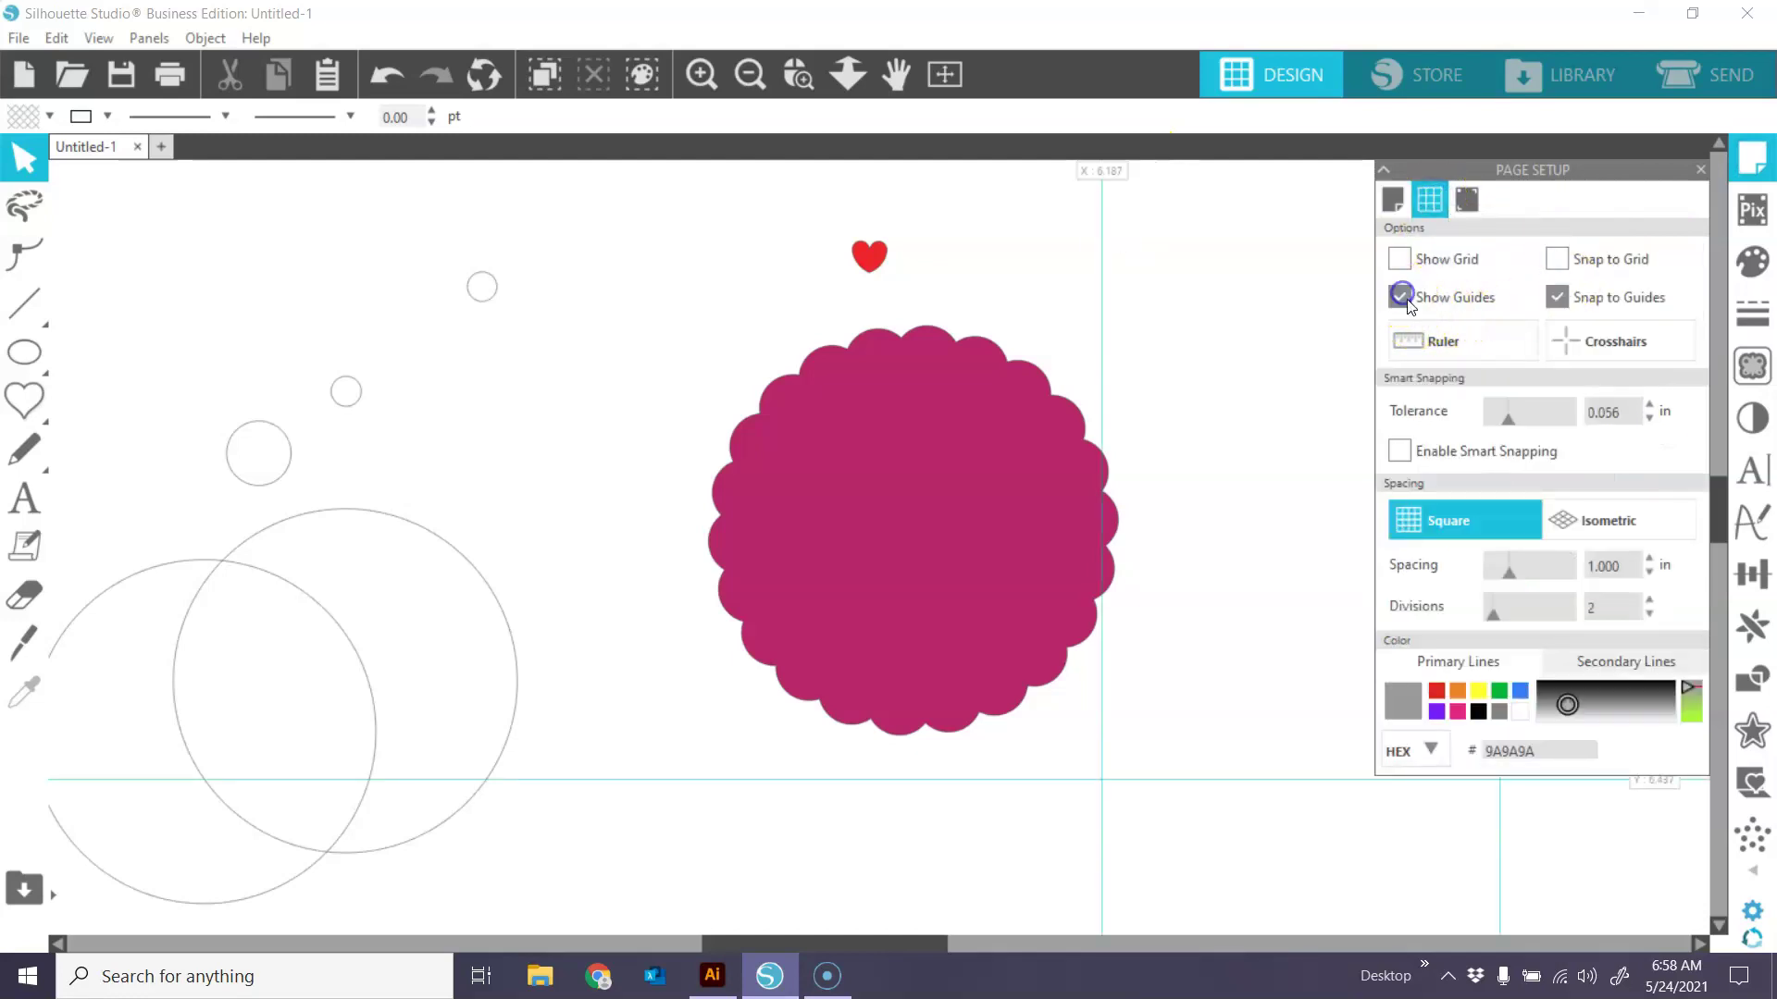
{"action": "left_click", "coordinate": [1558, 298]}
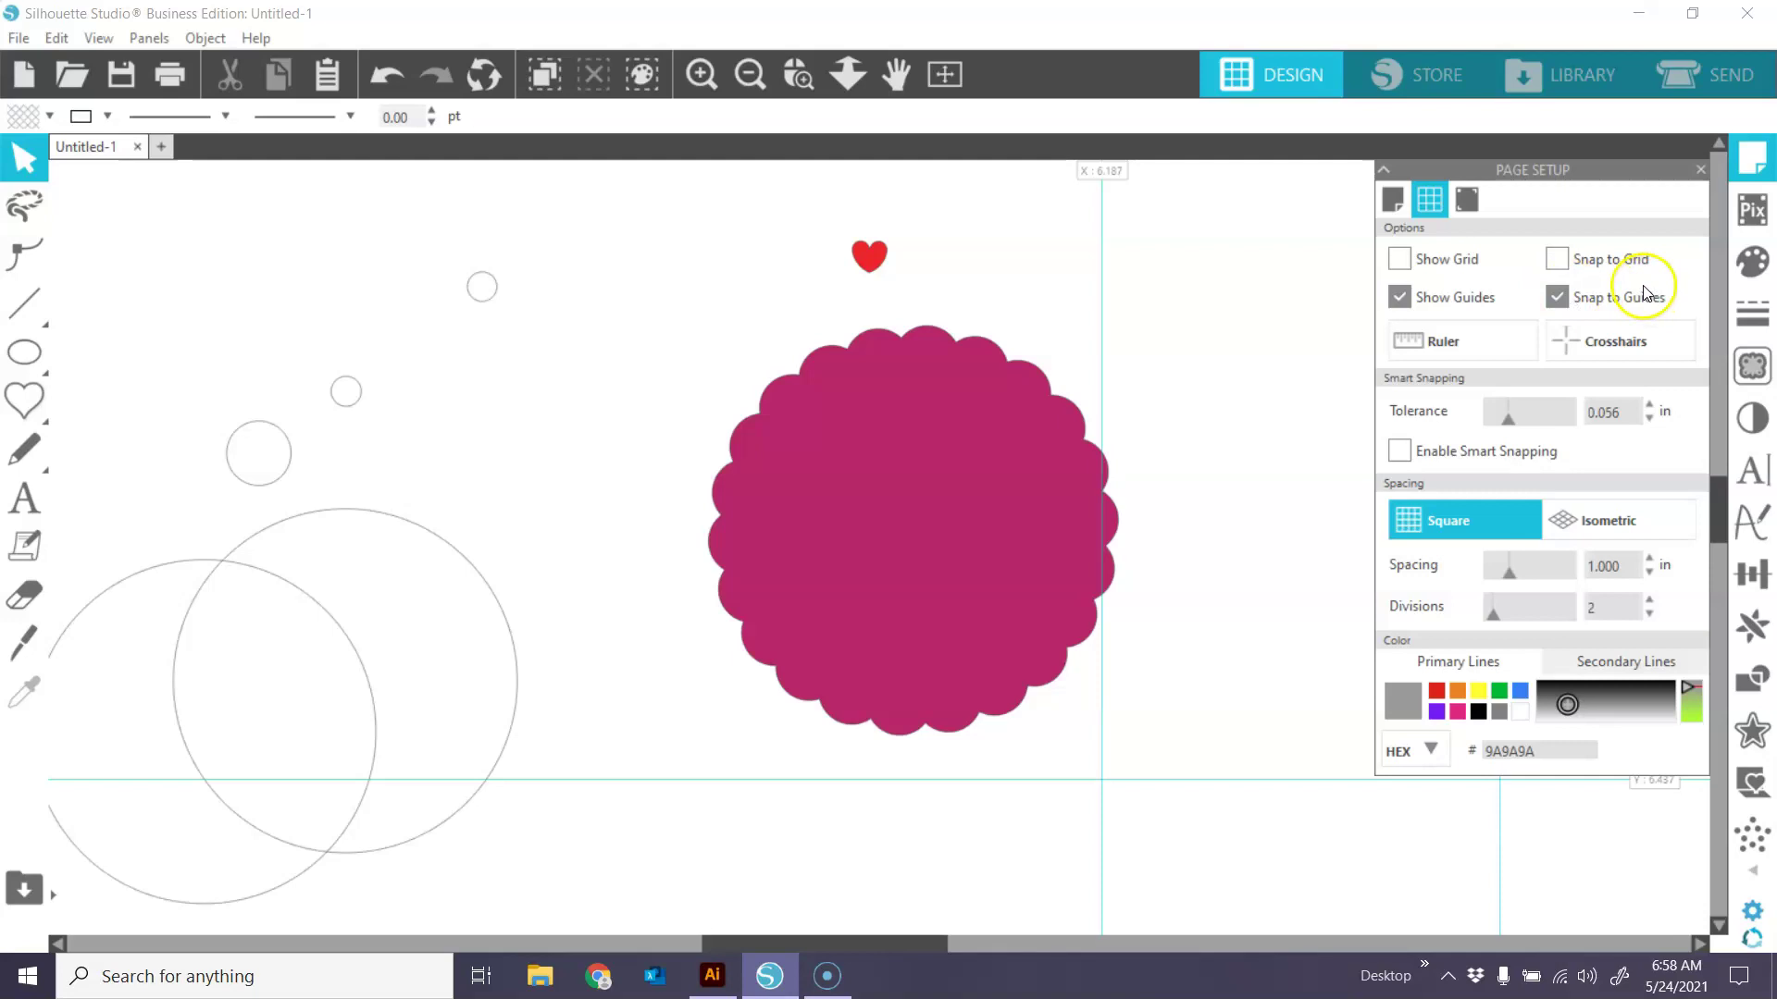
{"action": "left_click", "coordinate": [1436, 344]}
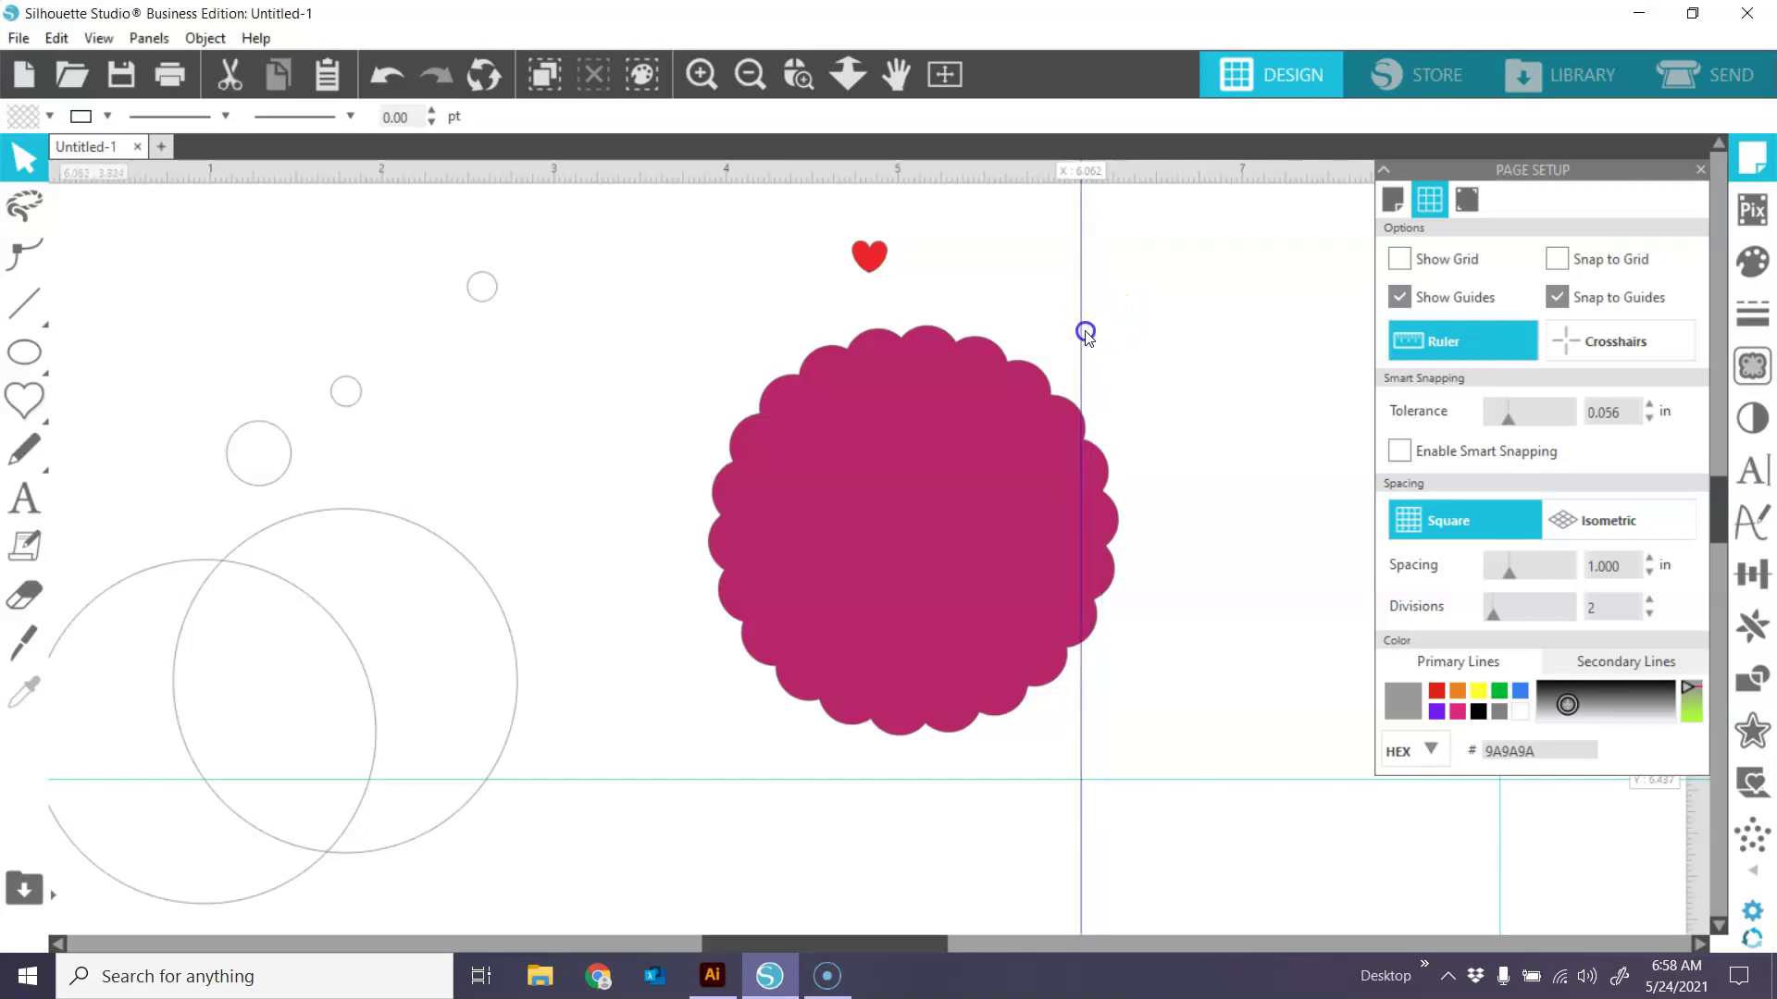
Place a vertical guide at X 5.125 and a horizontal guide at Y 4.937 across the scalloped circle.
{"action": "left_click_drag", "start_coordinate": [1086, 331], "coordinate": [922, 380]}
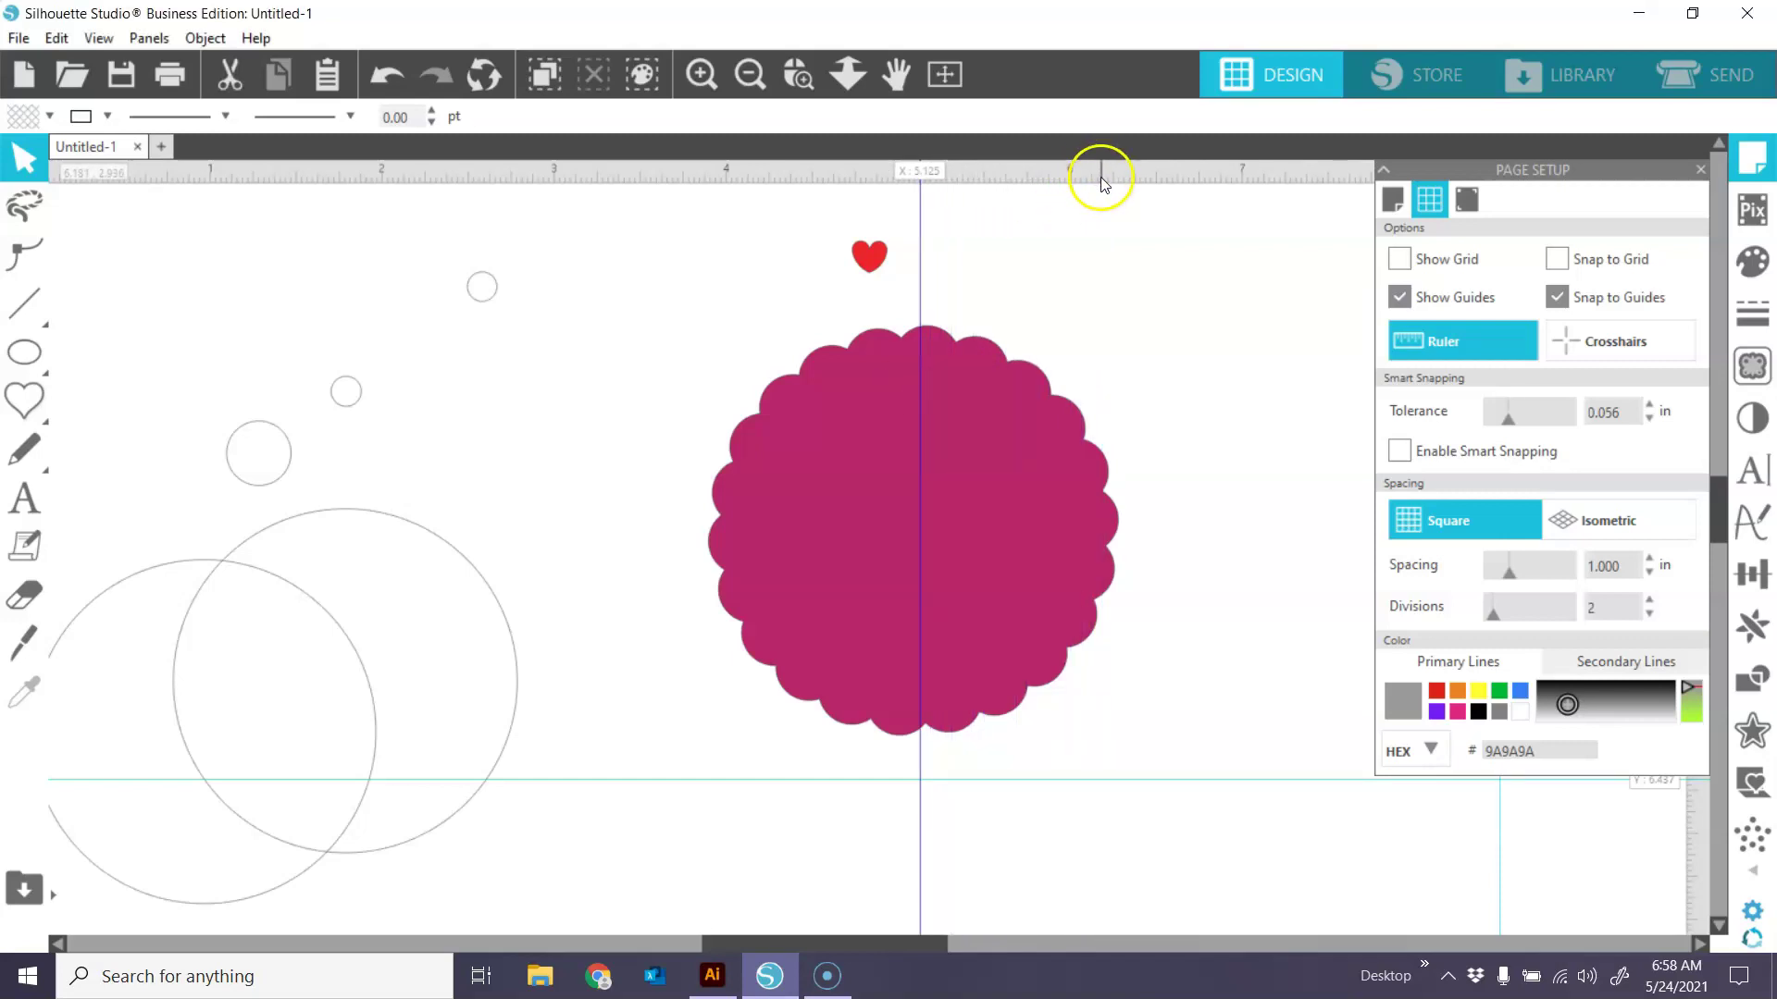
{"action": "left_click", "coordinate": [1701, 170]}
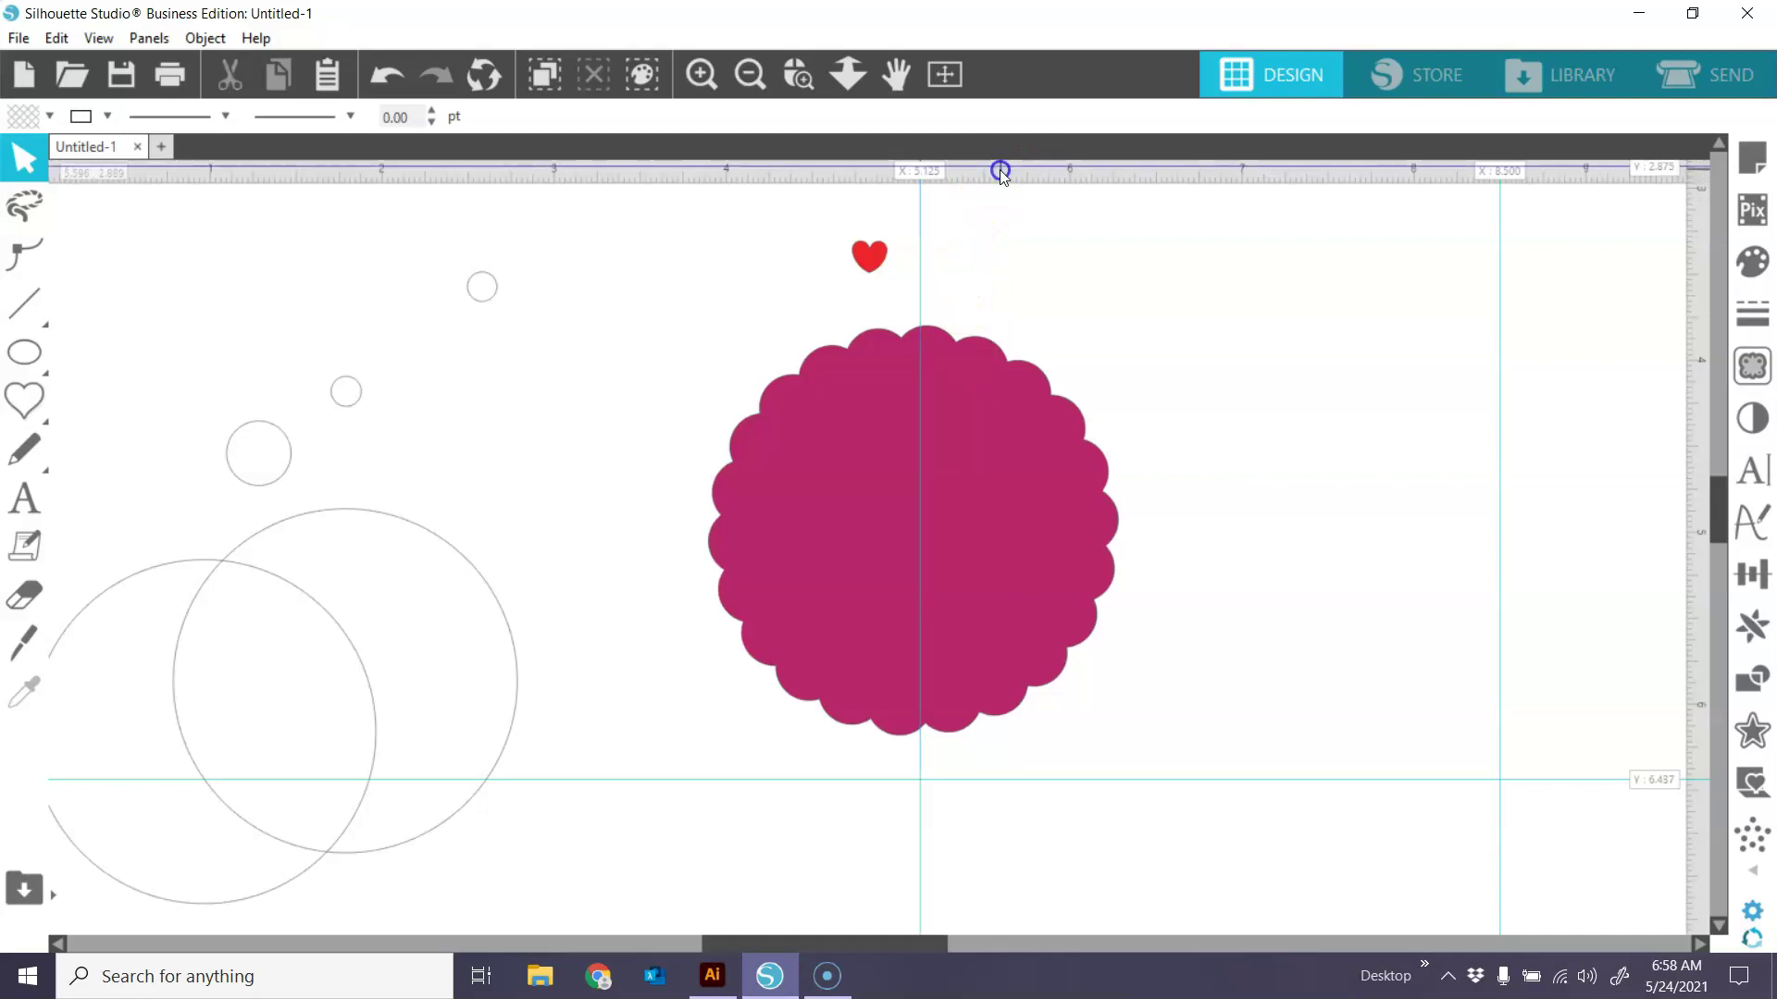
{"action": "left_click_drag", "start_coordinate": [1000, 169], "coordinate": [1064, 519]}
Move the magenta scalloped circle so its centre sits on the crossing of the two guides.
{"action": "left_click", "coordinate": [1062, 454]}
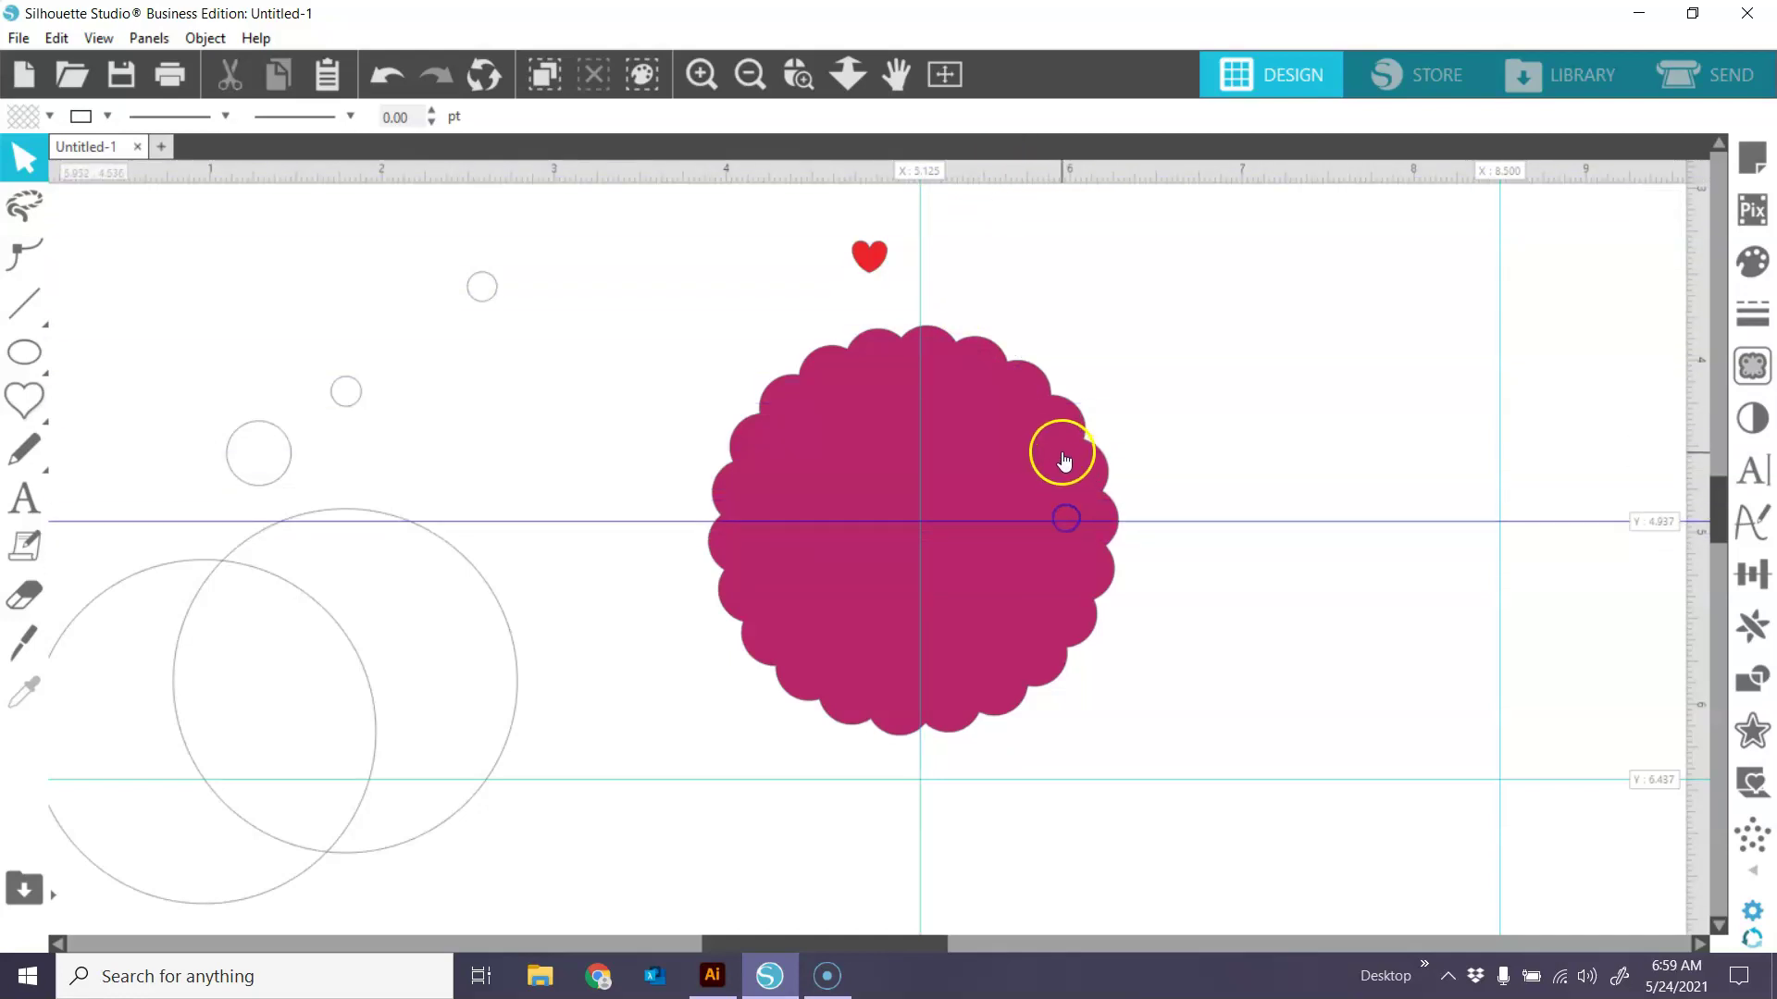
{"action": "left_click_drag", "start_coordinate": [1063, 446], "coordinate": [1077, 467]}
{"action": "left_click", "coordinate": [1070, 459]}
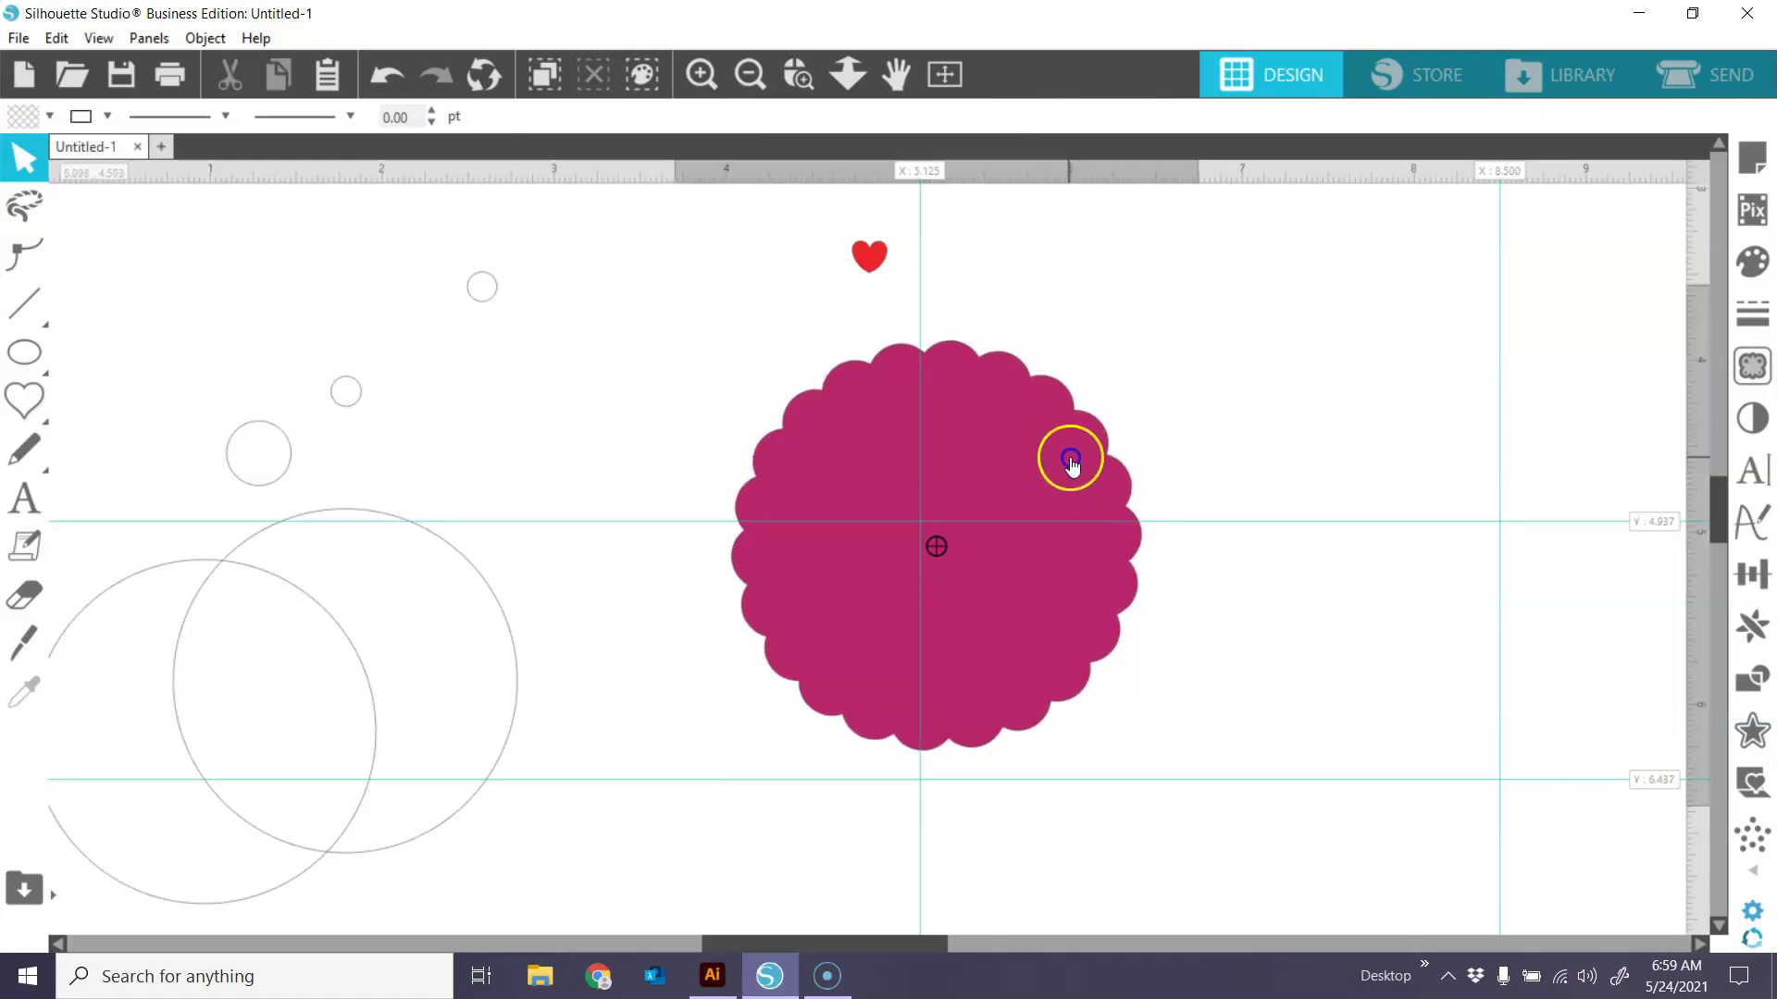
{"action": "left_click_drag", "start_coordinate": [1070, 457], "coordinate": [1053, 437]}
{"action": "left_click", "coordinate": [1173, 355]}
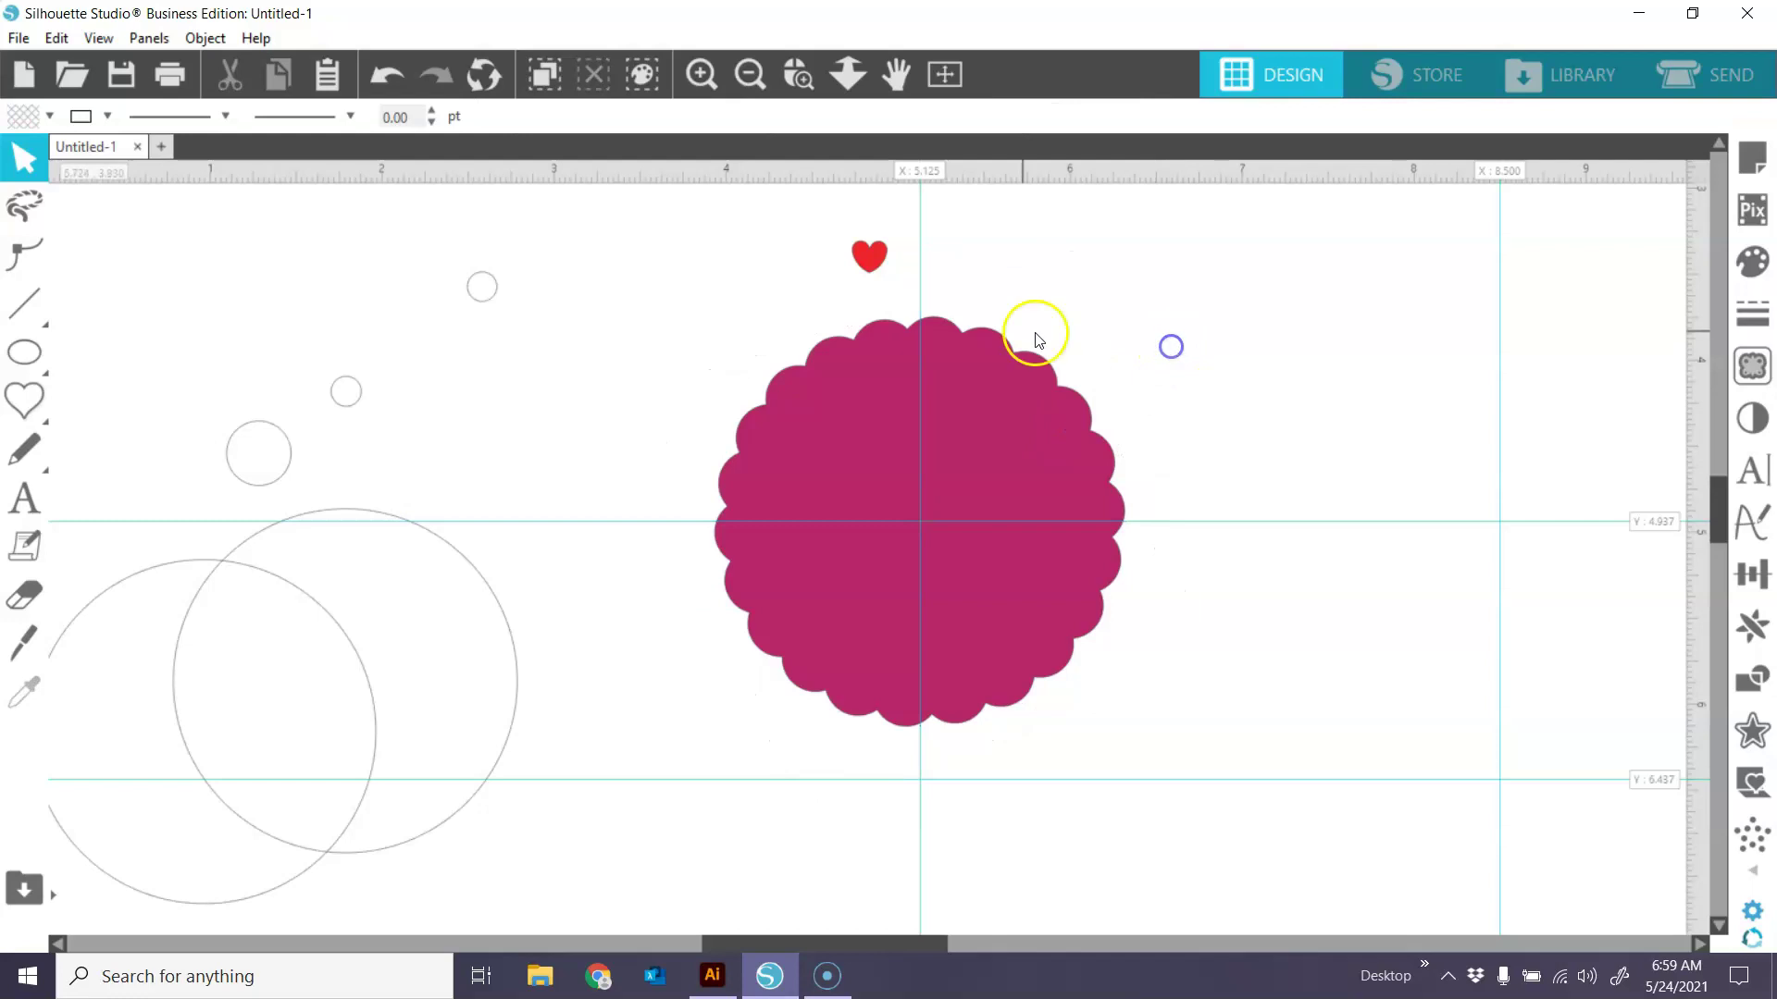
Move the red heart onto the vertical guide inside the scallop's upper half and place its rotation centre at the guides' crossing.
{"action": "left_click_drag", "start_coordinate": [868, 256], "coordinate": [931, 381]}
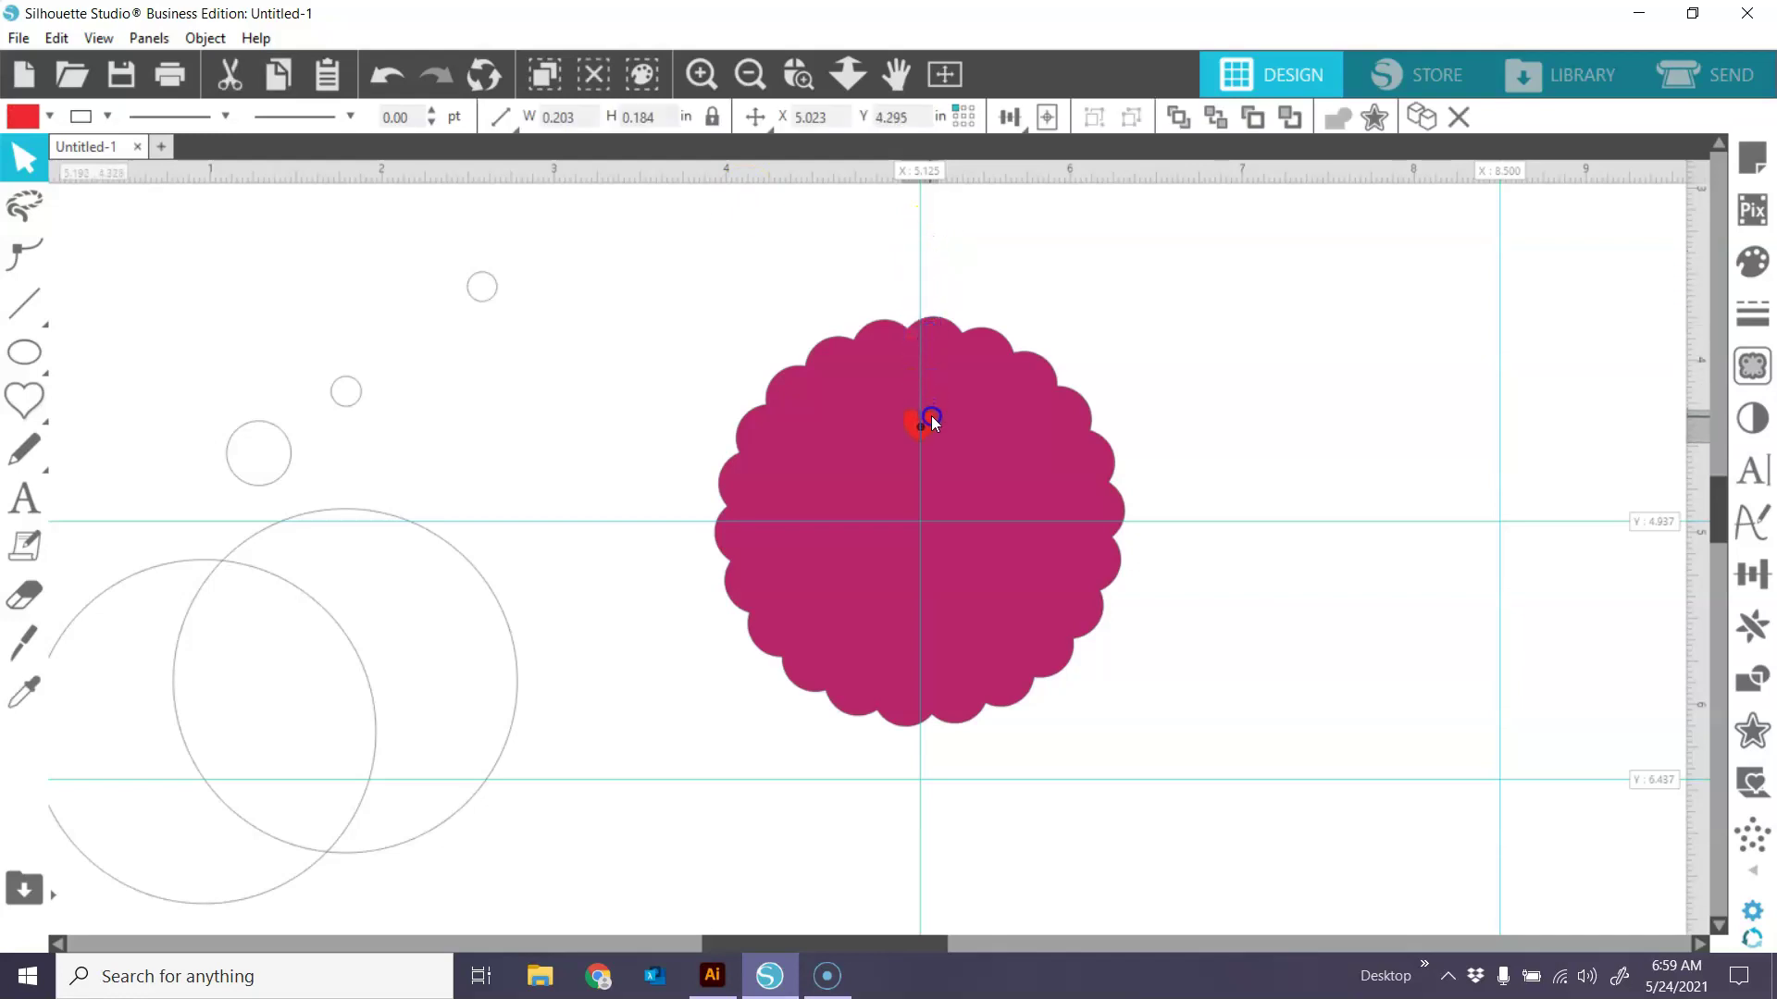
{"action": "left_click_drag", "start_coordinate": [930, 415], "coordinate": [933, 426]}
{"action": "left_click", "coordinate": [931, 418]}
{"action": "left_click", "coordinate": [1018, 424]}
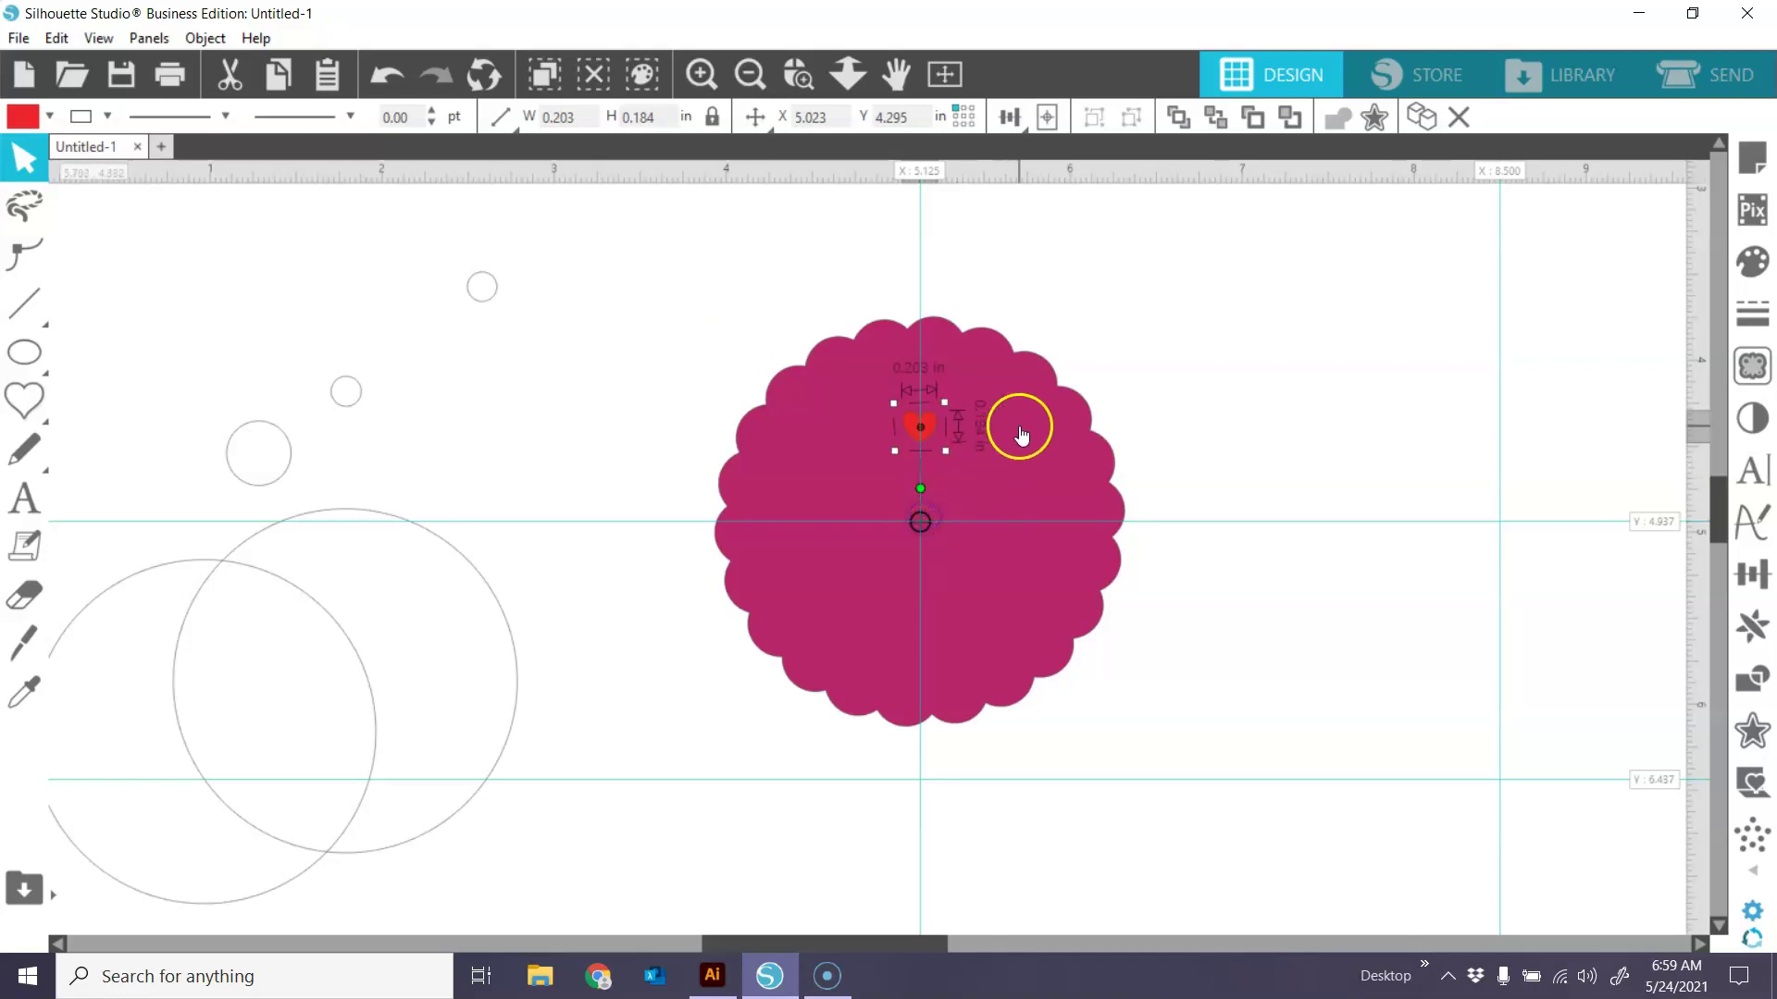
{"action": "left_click_drag", "start_coordinate": [1018, 435], "coordinate": [1018, 429]}
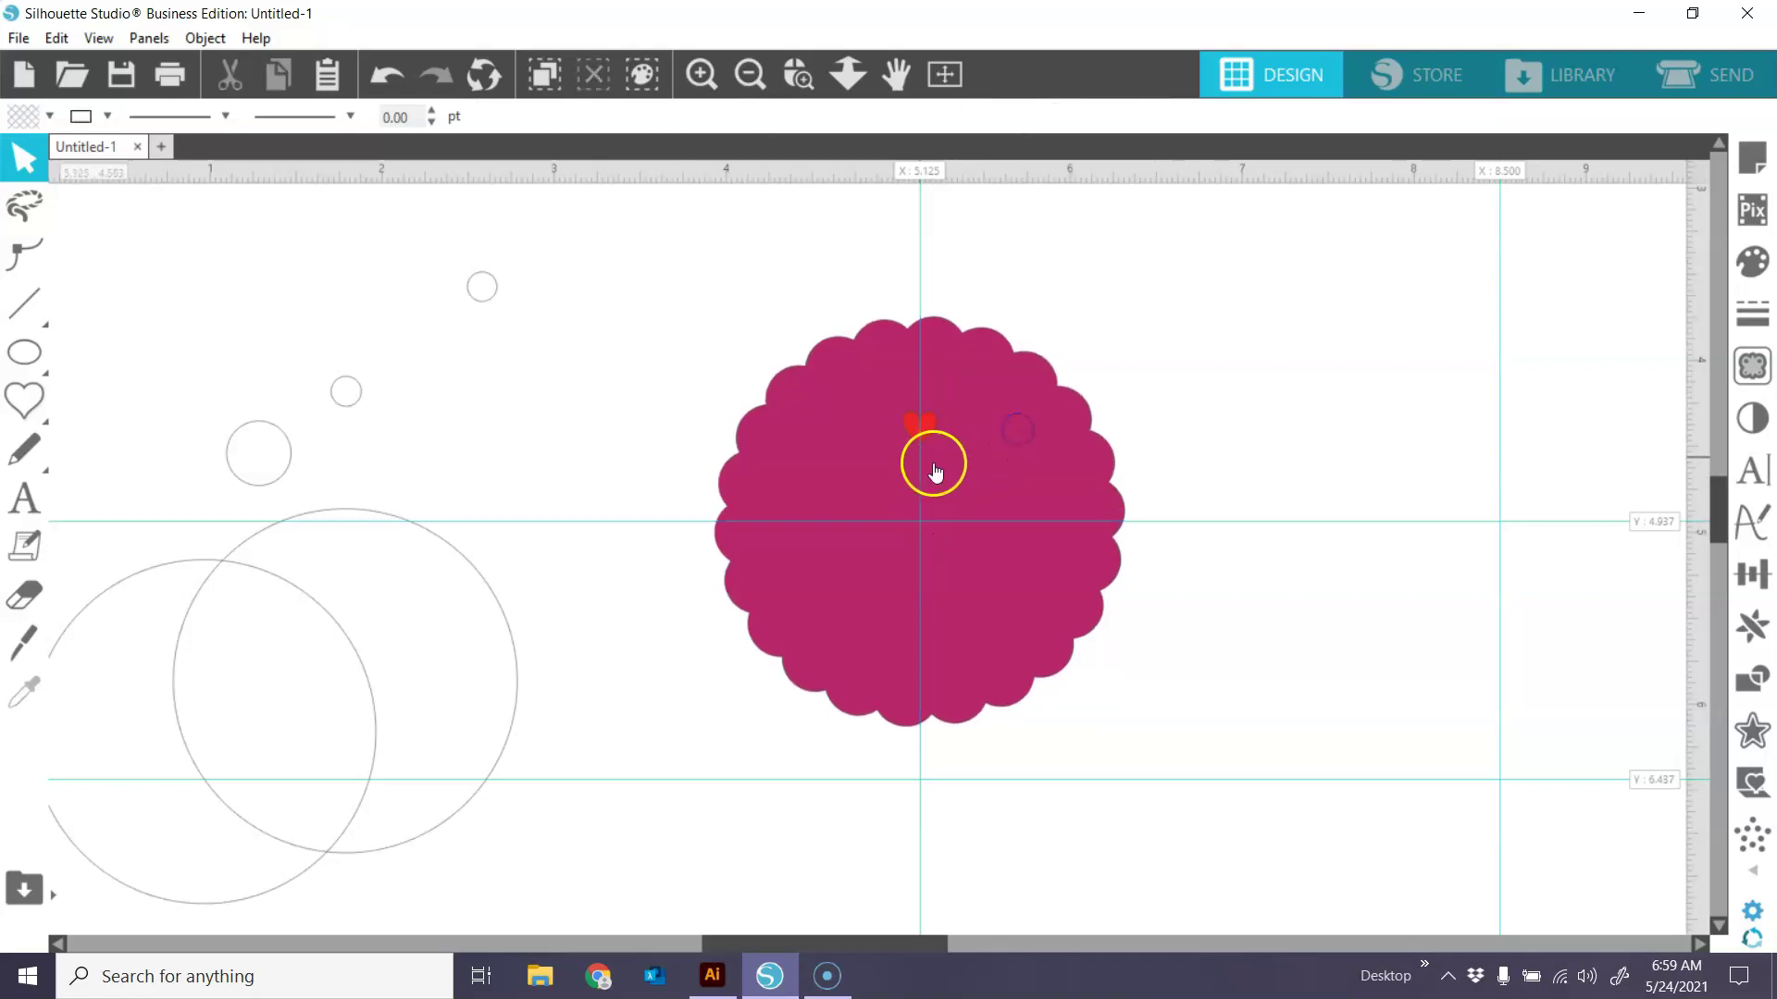
{"action": "left_click", "coordinate": [924, 418]}
{"action": "left_click", "coordinate": [925, 514]}
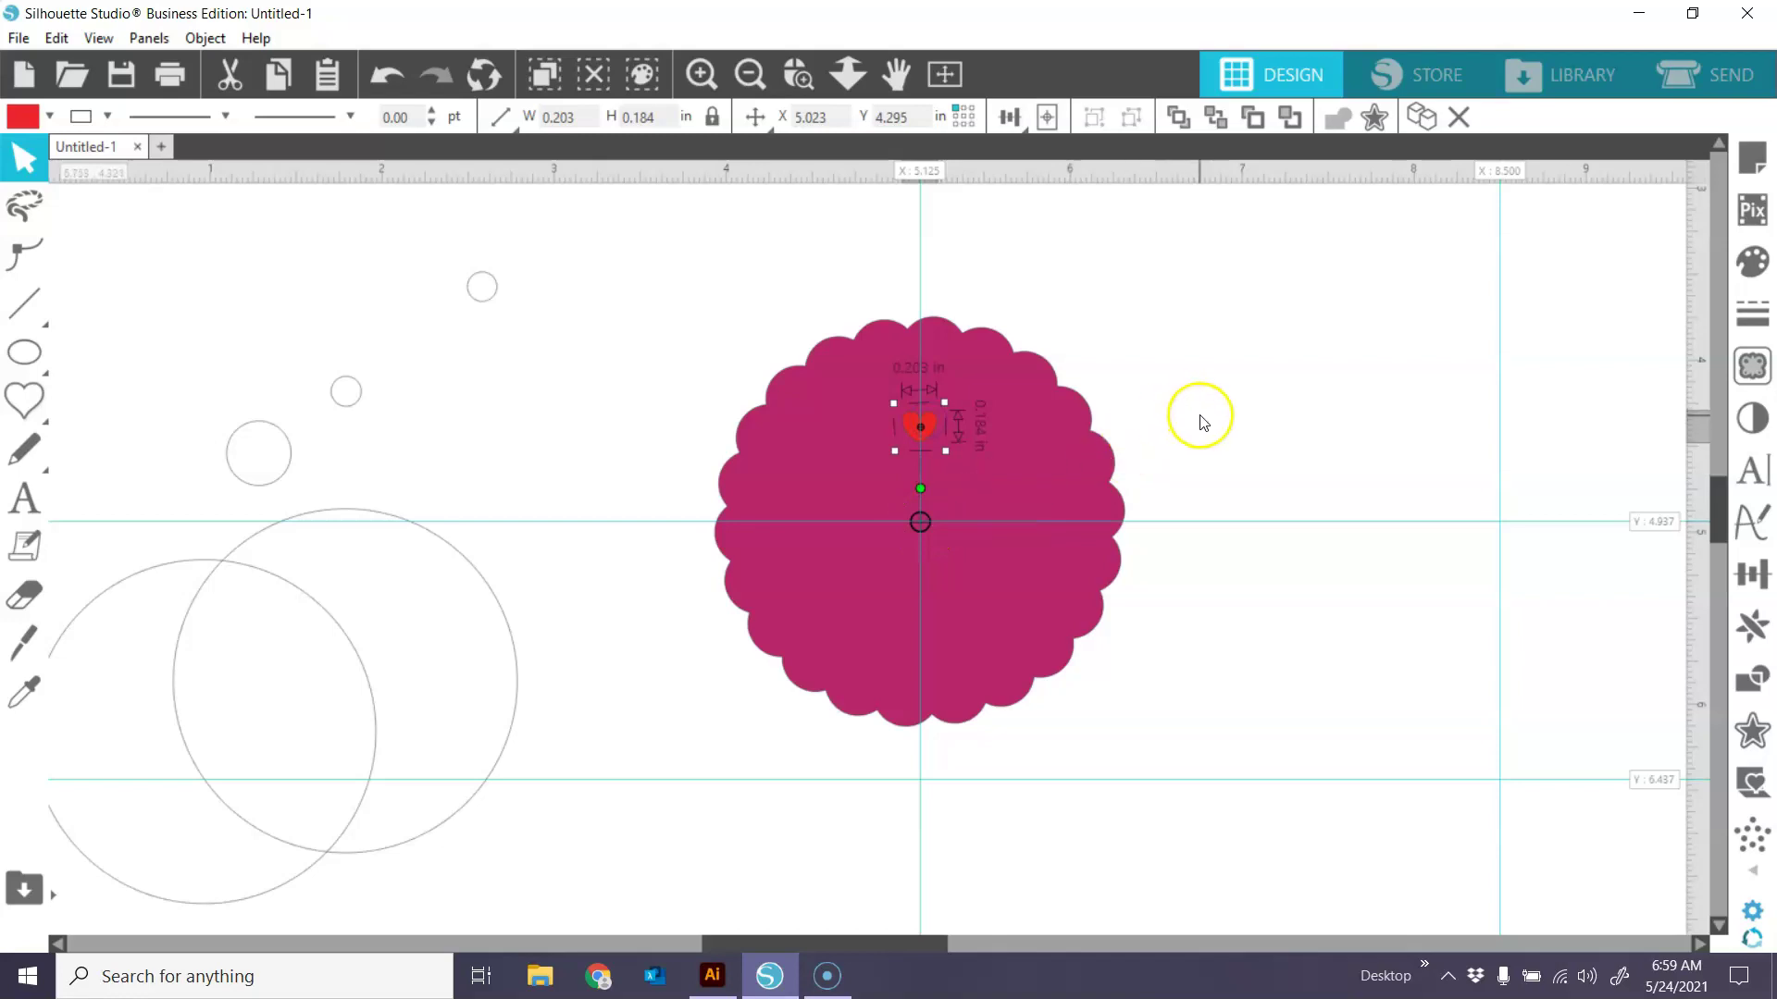
Replicate the red heart around its rotation centre with 9 copies, rotating each copy by 36 degrees.
{"action": "left_click", "coordinate": [1758, 631]}
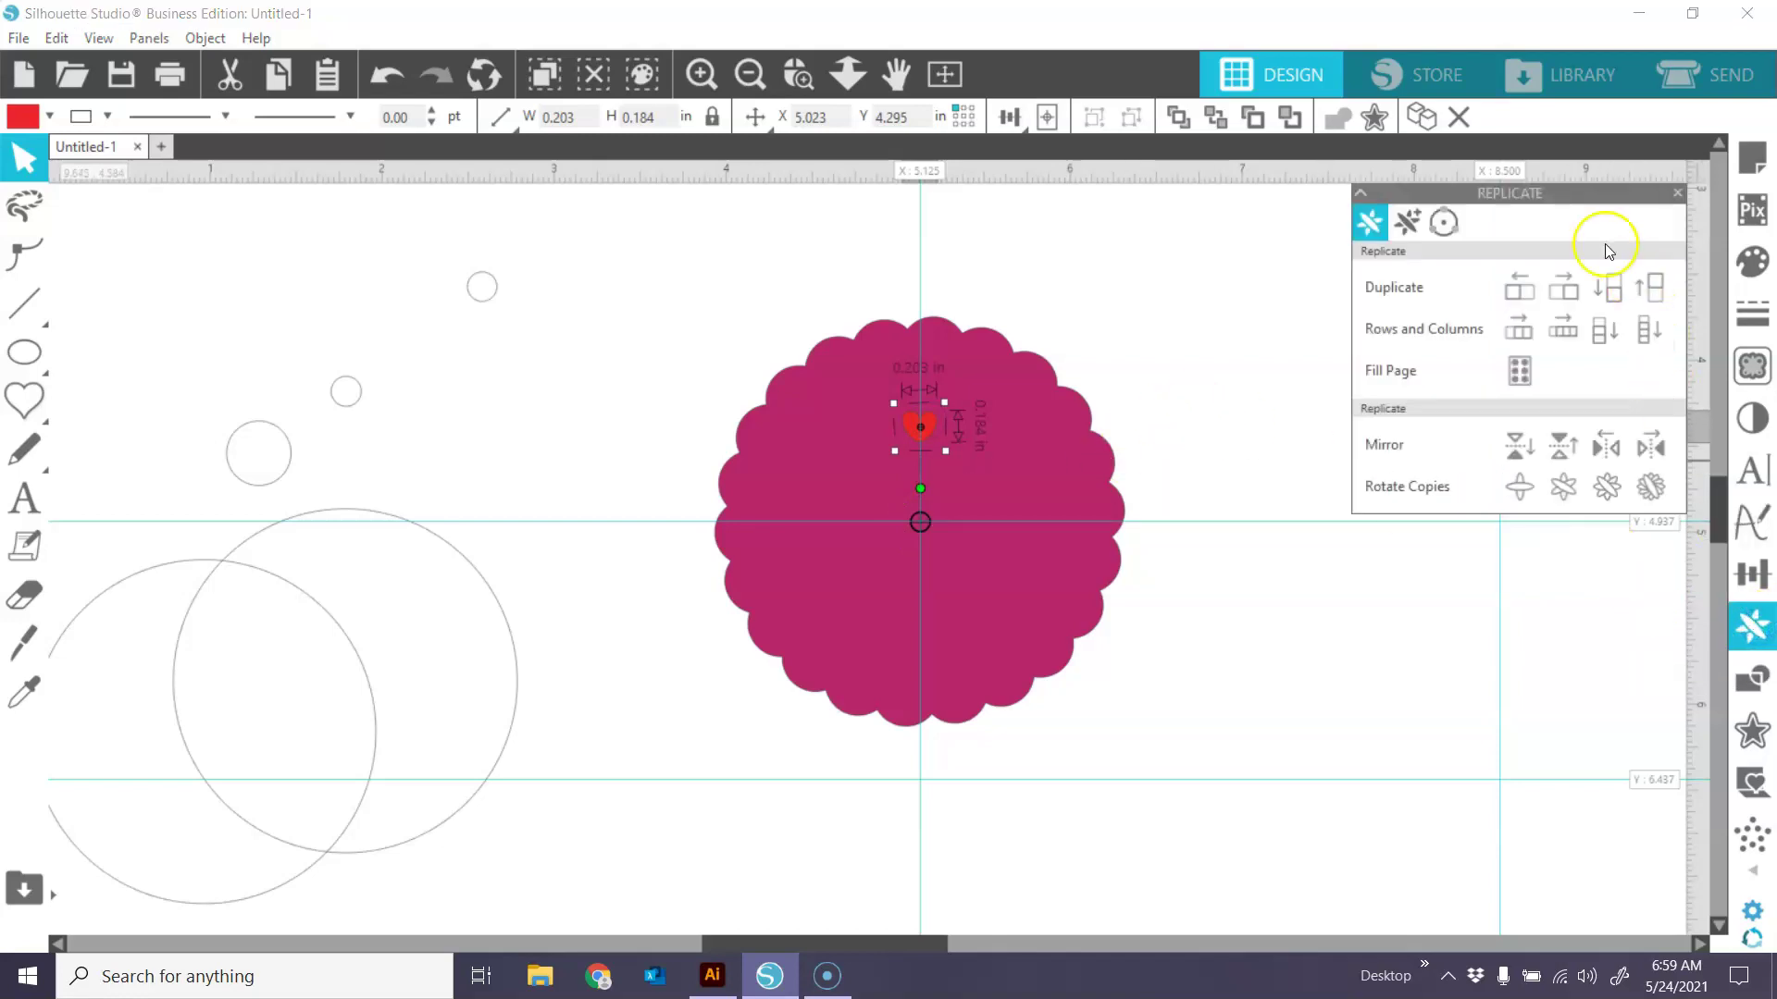
{"action": "left_click", "coordinate": [1408, 220]}
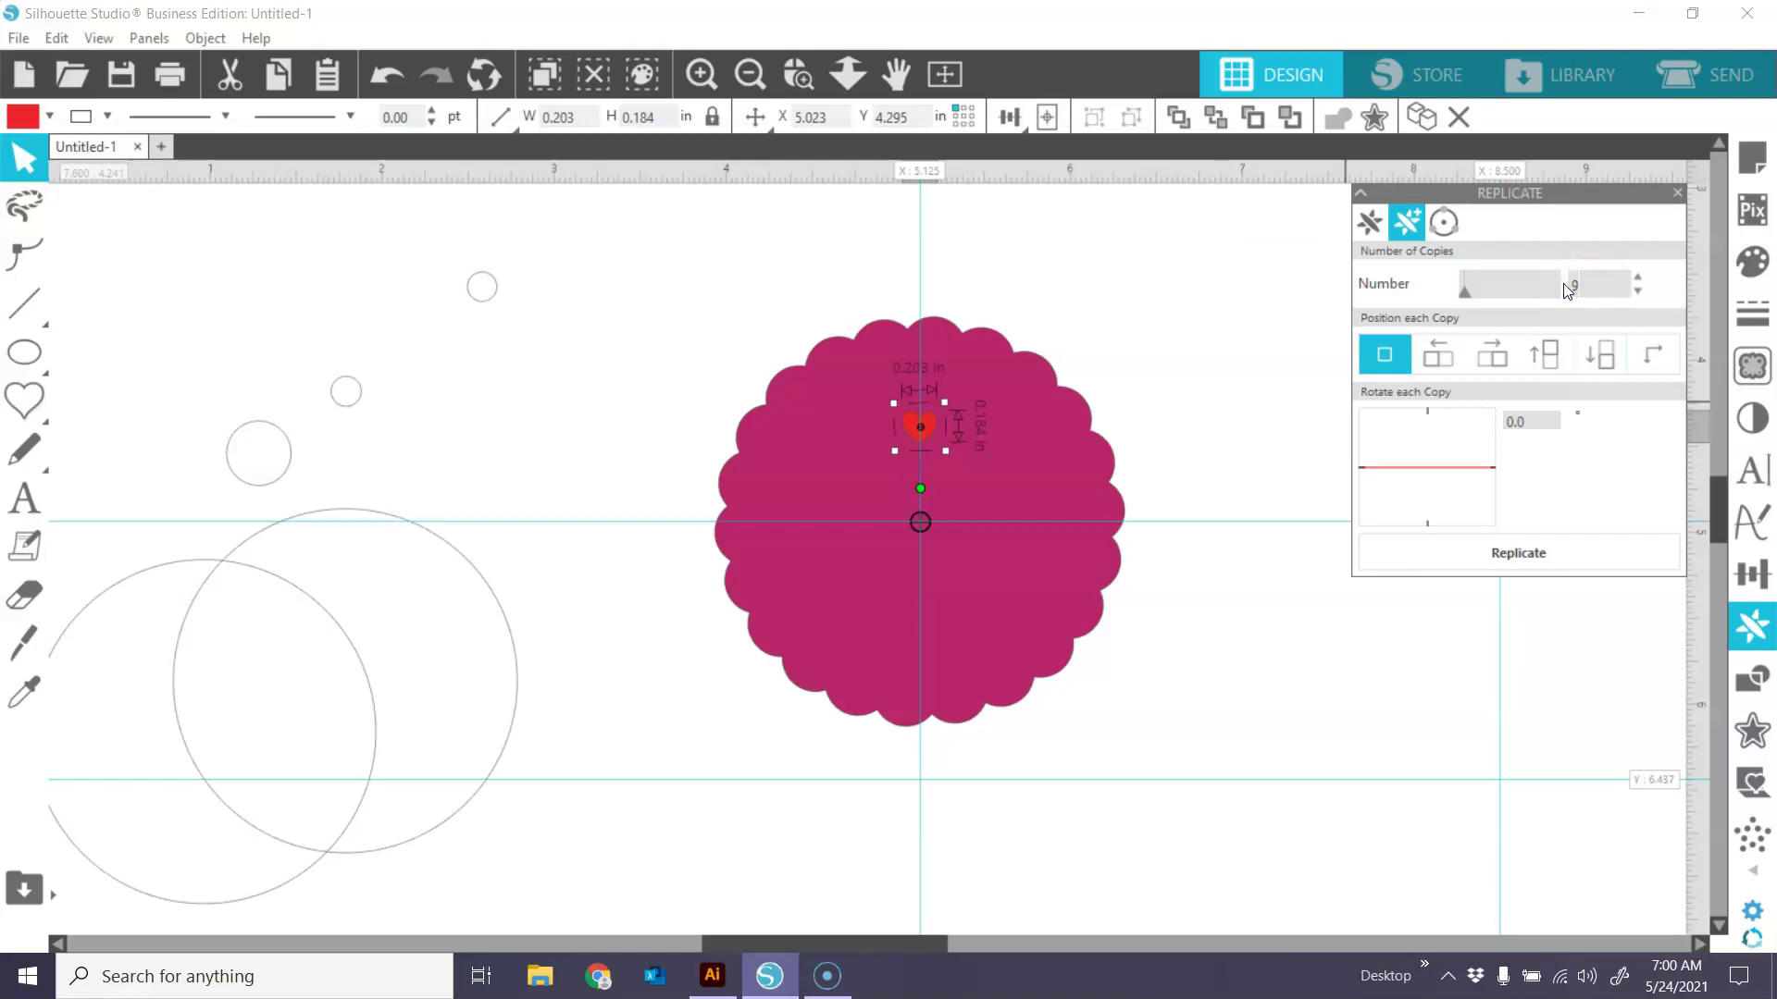
{"action": "left_click", "coordinate": [1487, 415]}
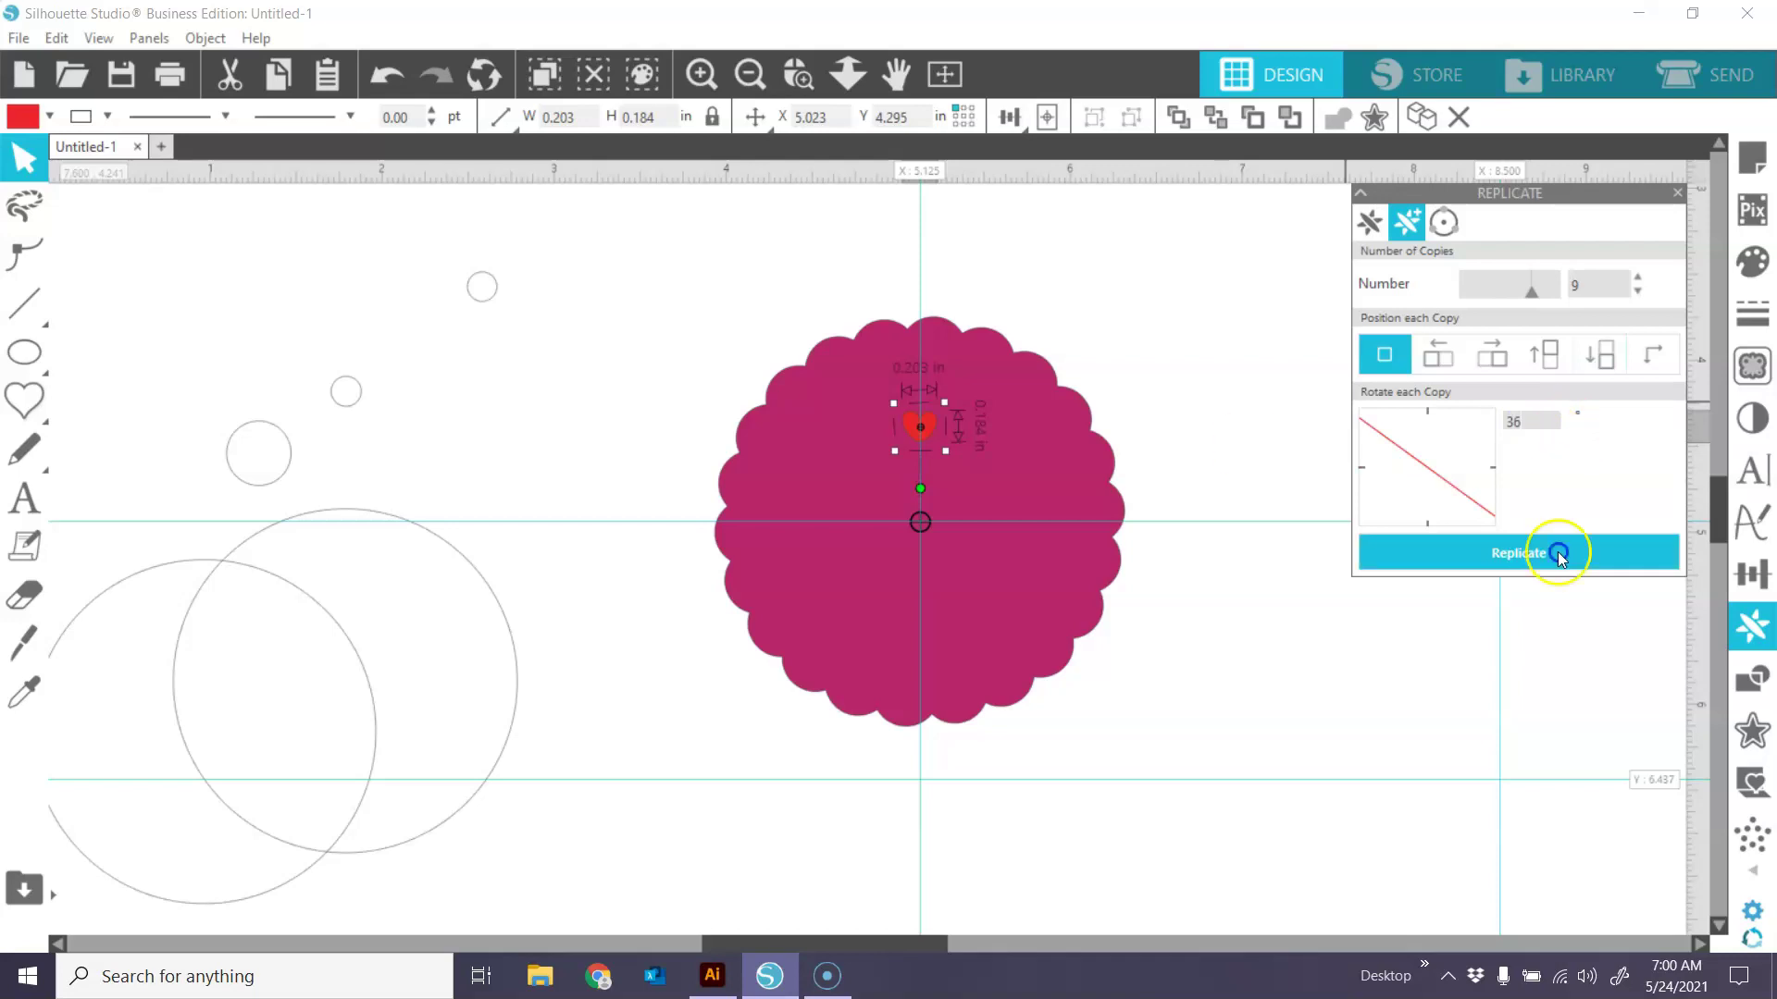
{"action": "left_click", "coordinate": [1557, 551]}
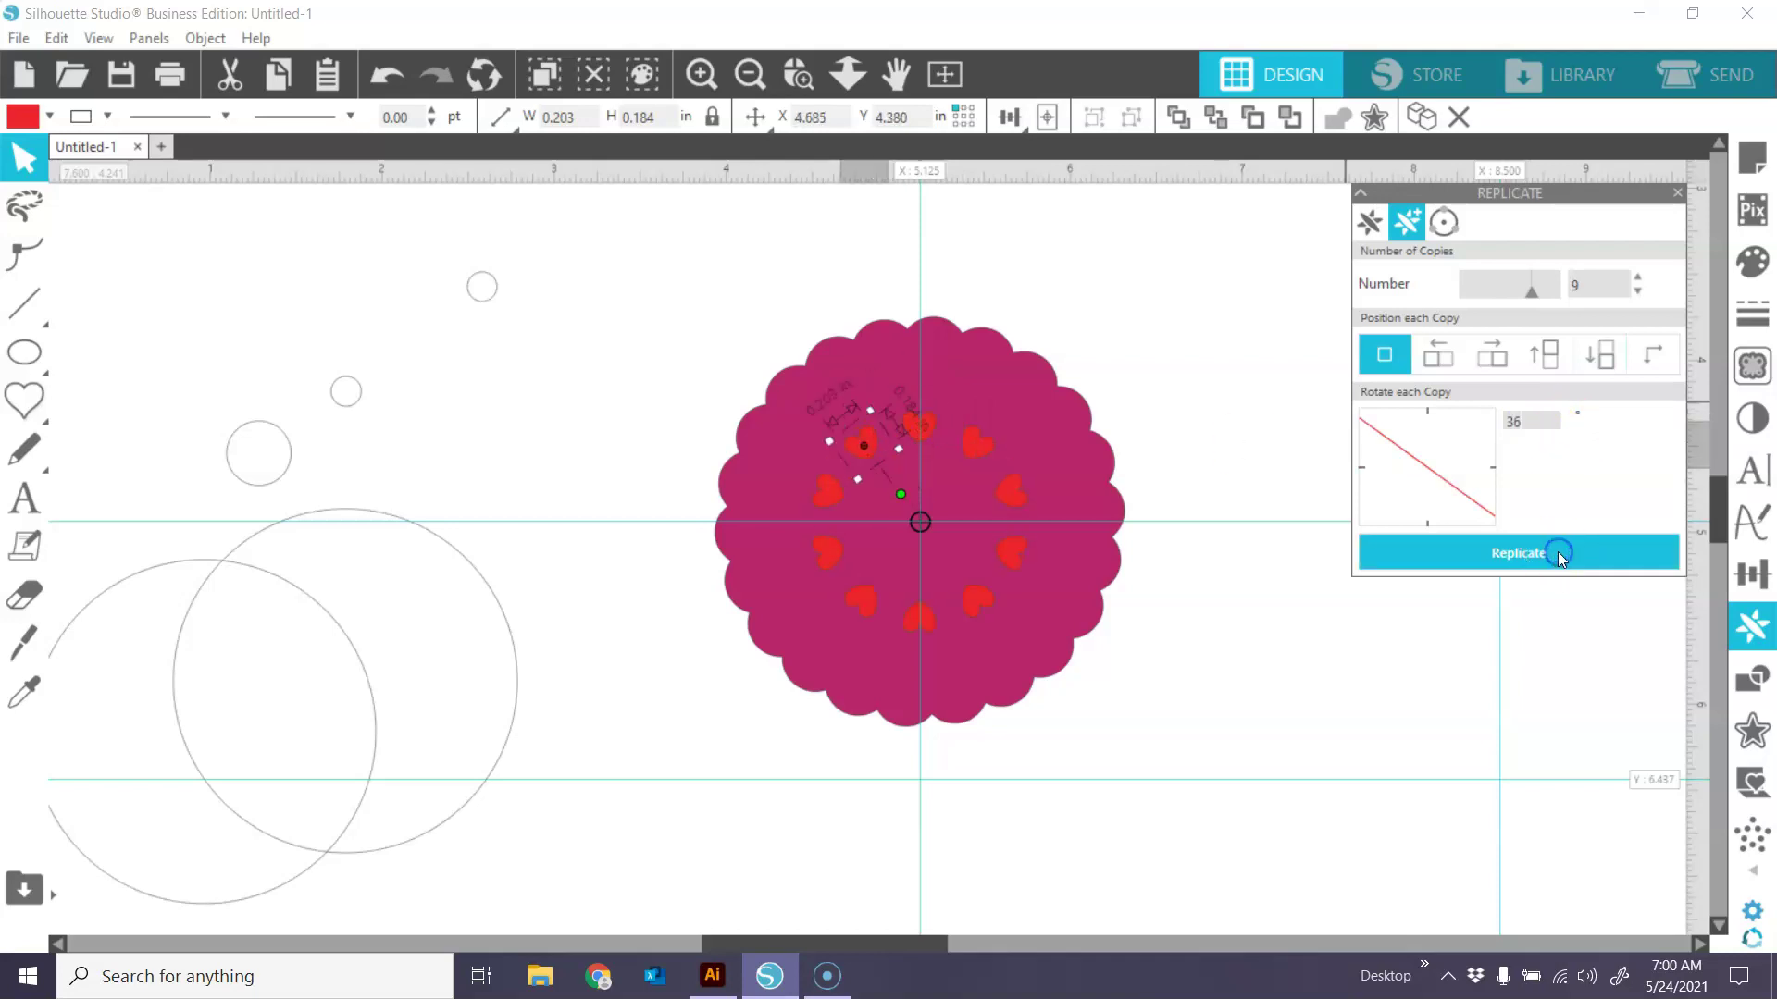
{"action": "left_click", "coordinate": [1191, 342]}
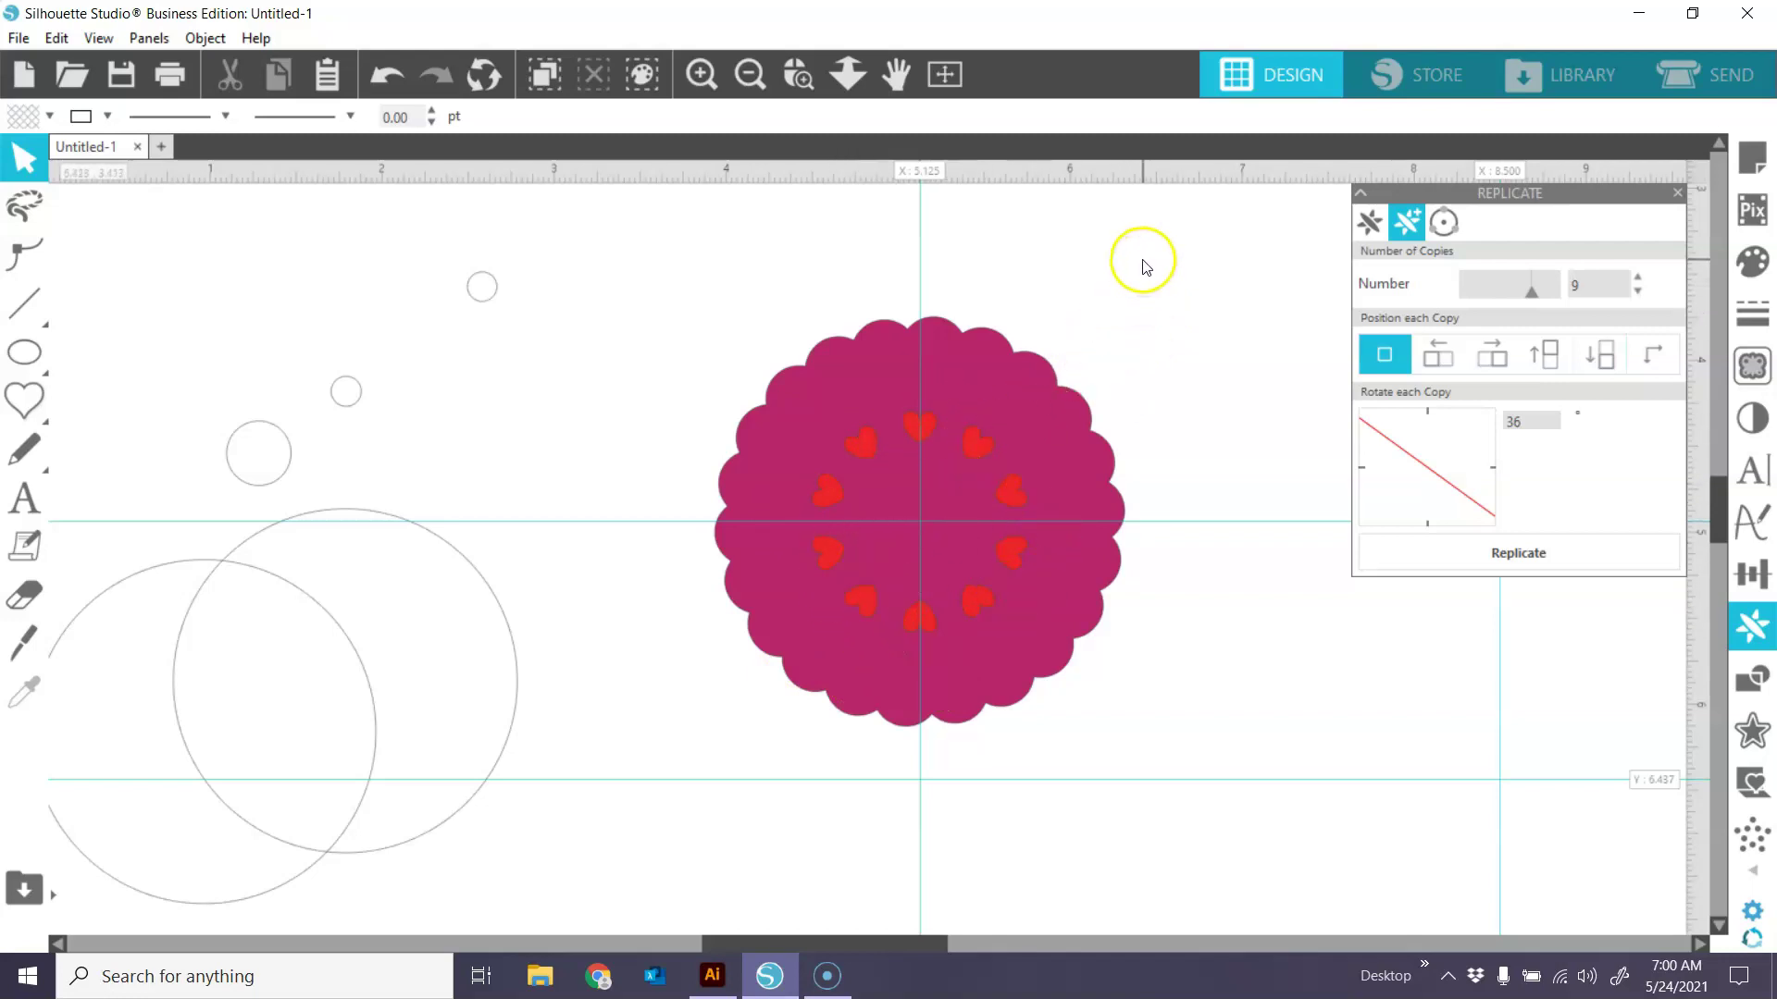
Make a compound path from the magenta scalloped circle and all the hearts inside it.
{"action": "left_click_drag", "start_coordinate": [1142, 262], "coordinate": [738, 740]}
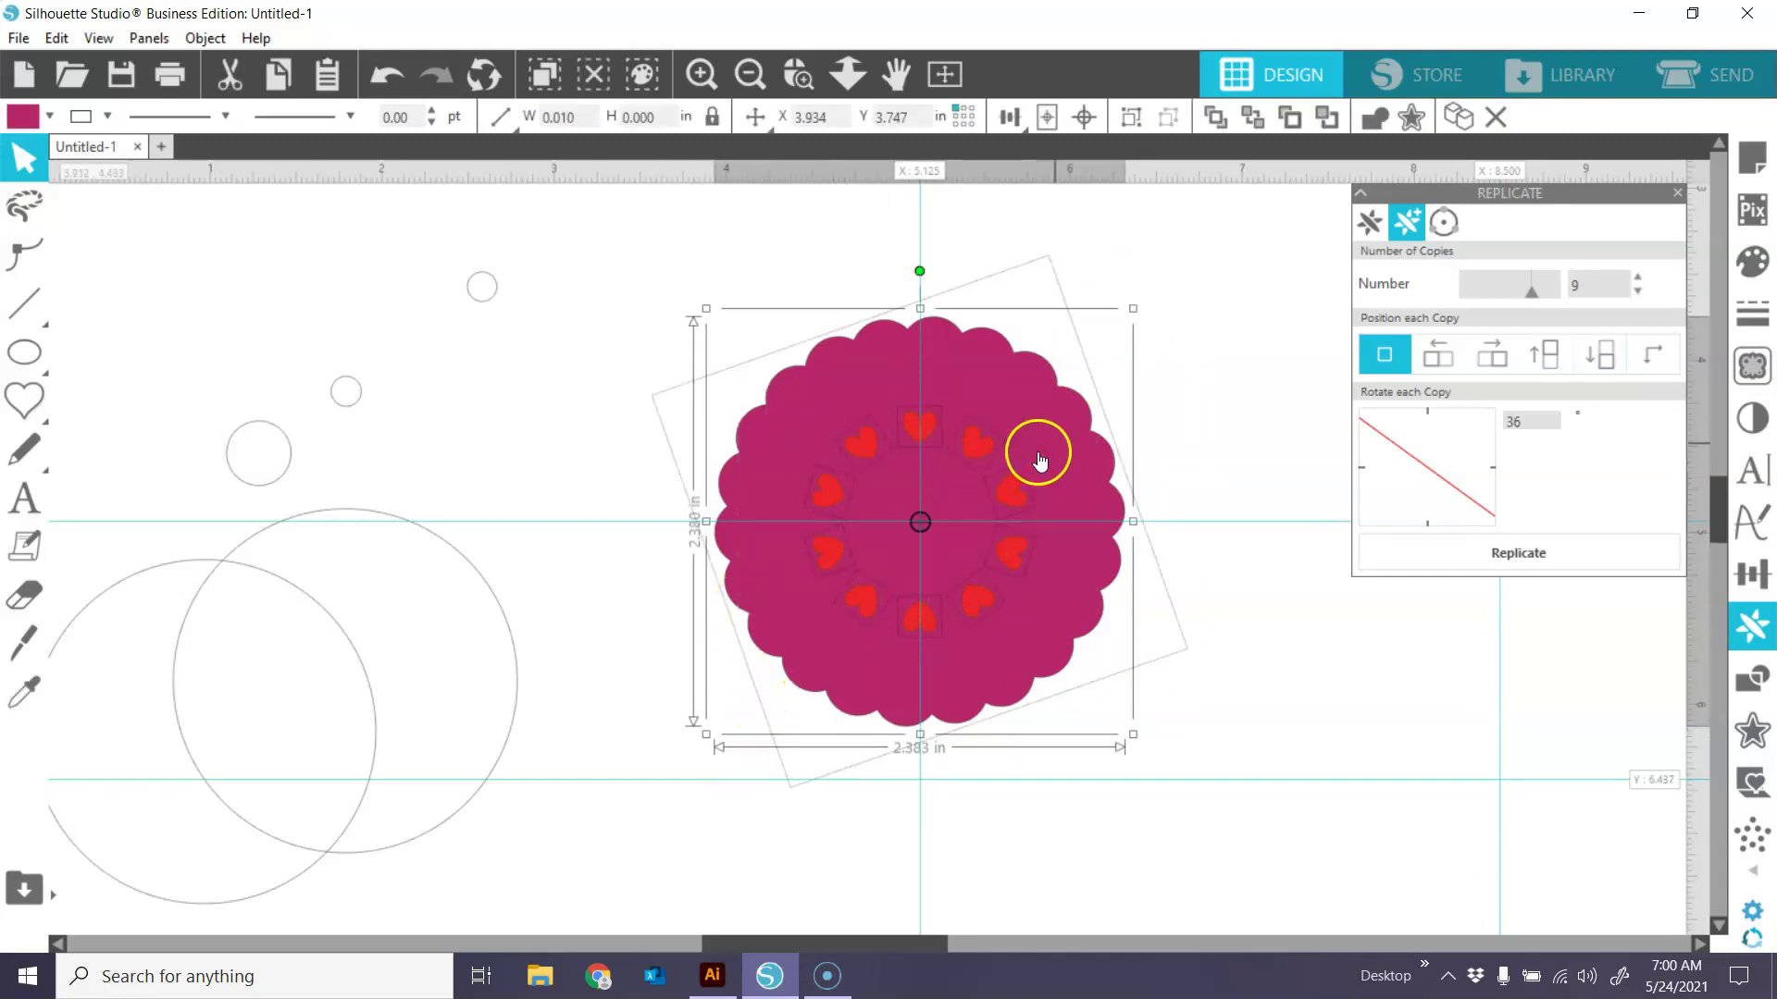
{"action": "right_click", "coordinate": [1070, 428]}
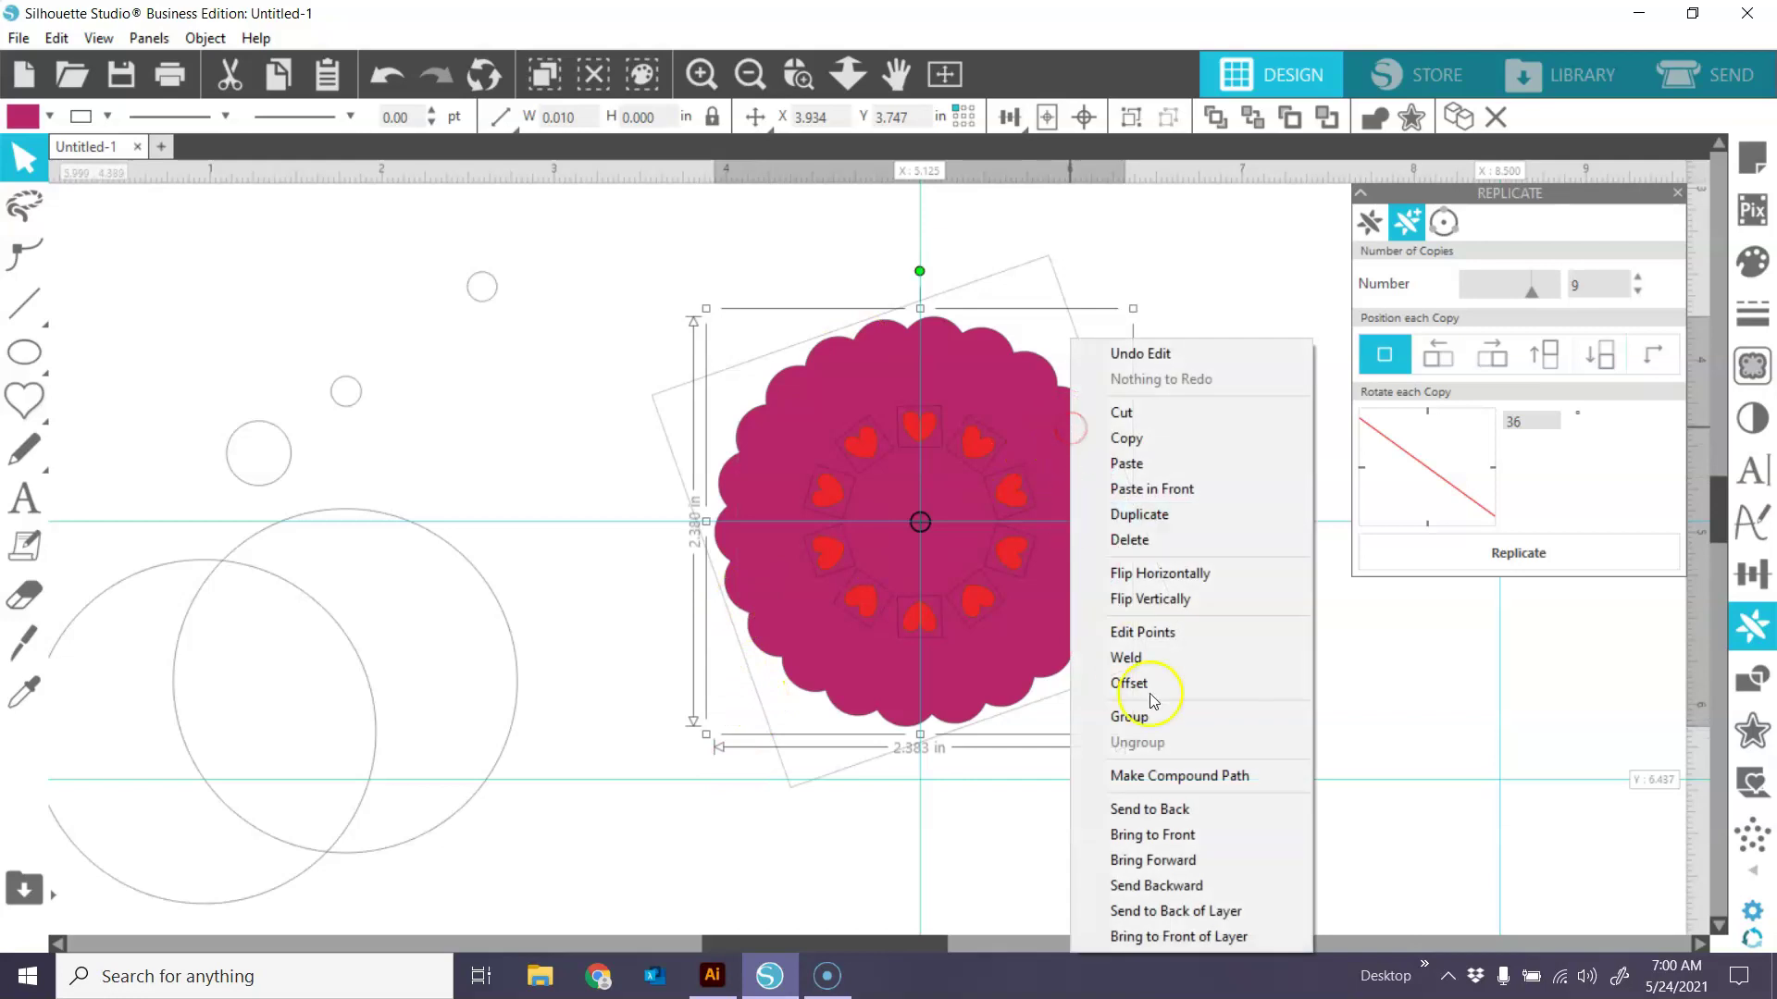
{"action": "left_click", "coordinate": [1175, 777]}
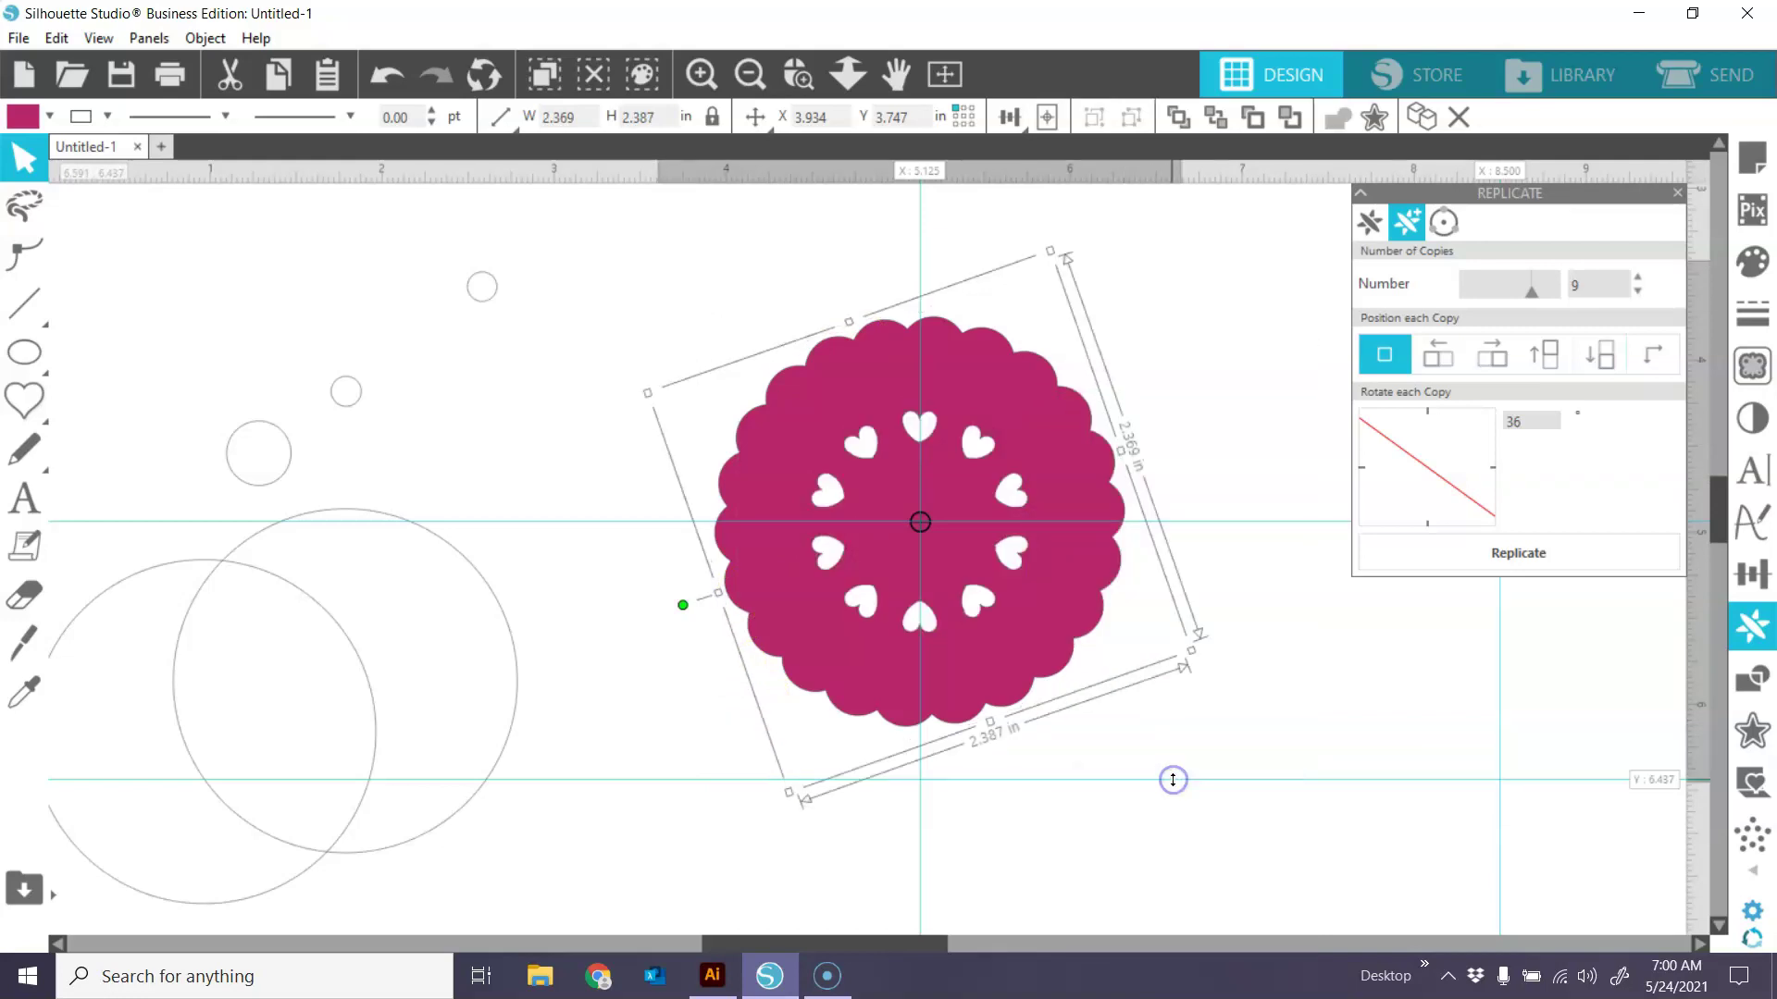
{"action": "left_click", "coordinate": [1241, 665]}
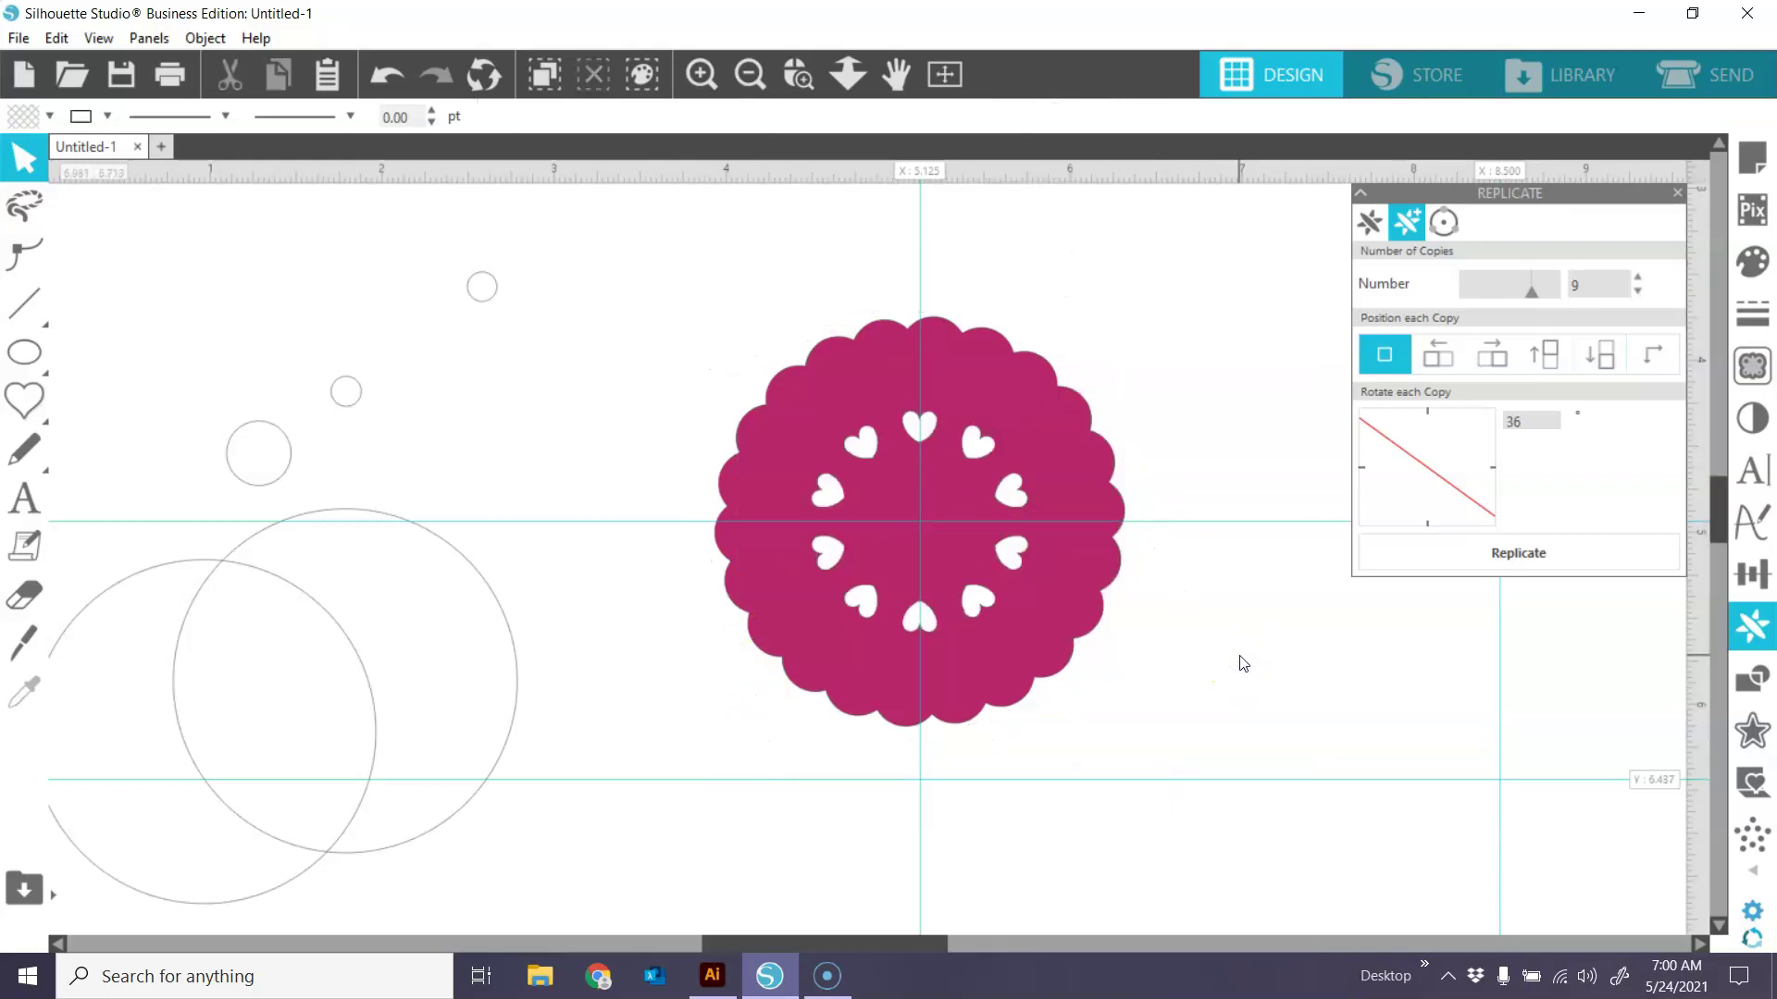
{"action": "left_click", "coordinate": [1233, 627]}
Turn off the ruler, the guides and Snap to Guides in the page setup.
{"action": "left_click", "coordinate": [1764, 159]}
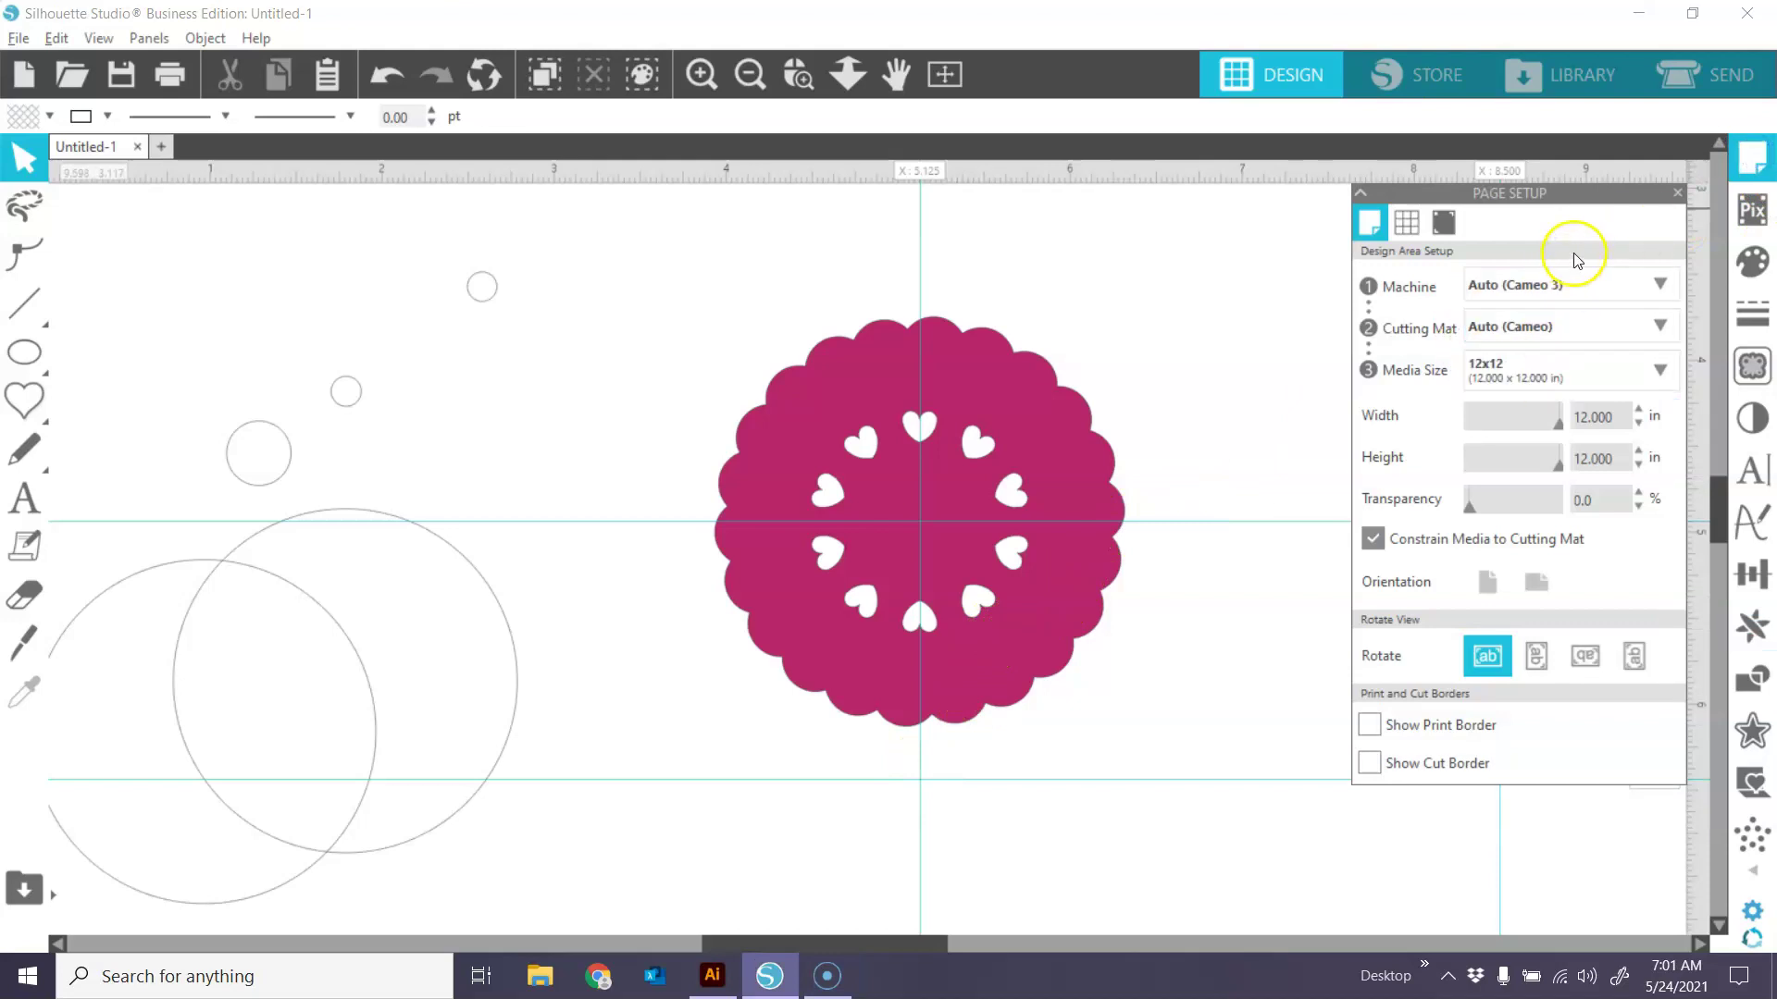
{"action": "left_click", "coordinate": [1408, 223]}
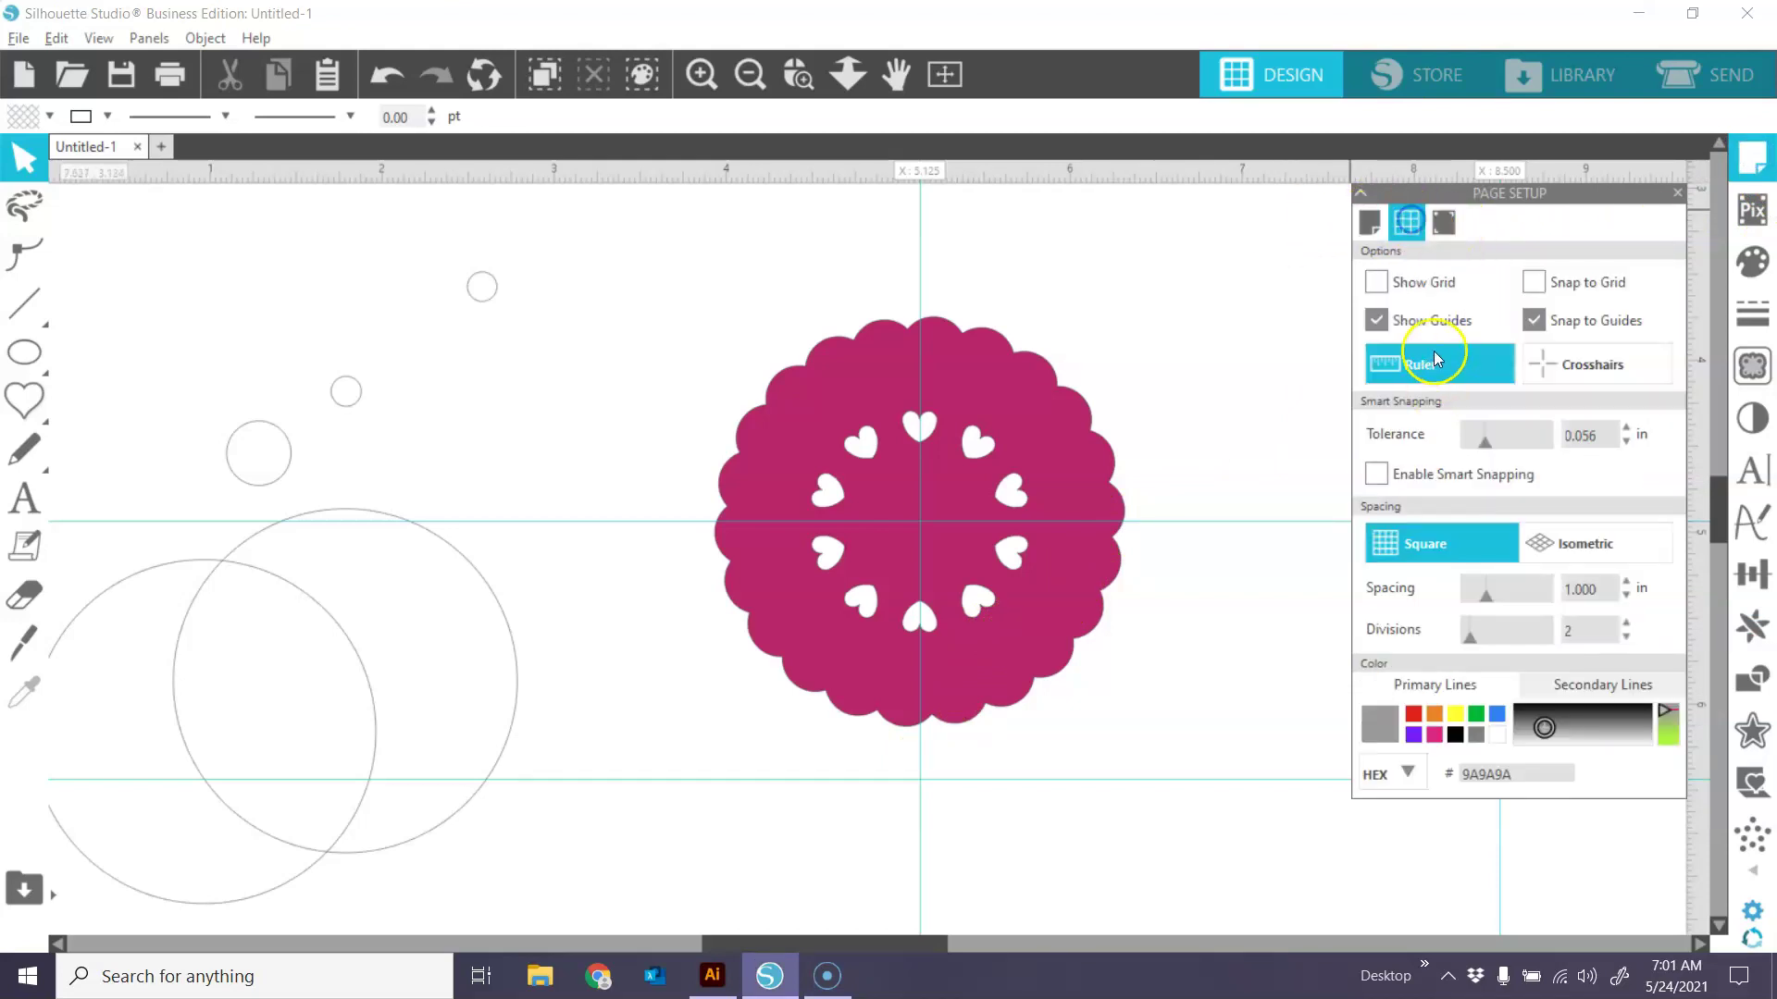
{"action": "left_click", "coordinate": [1425, 361]}
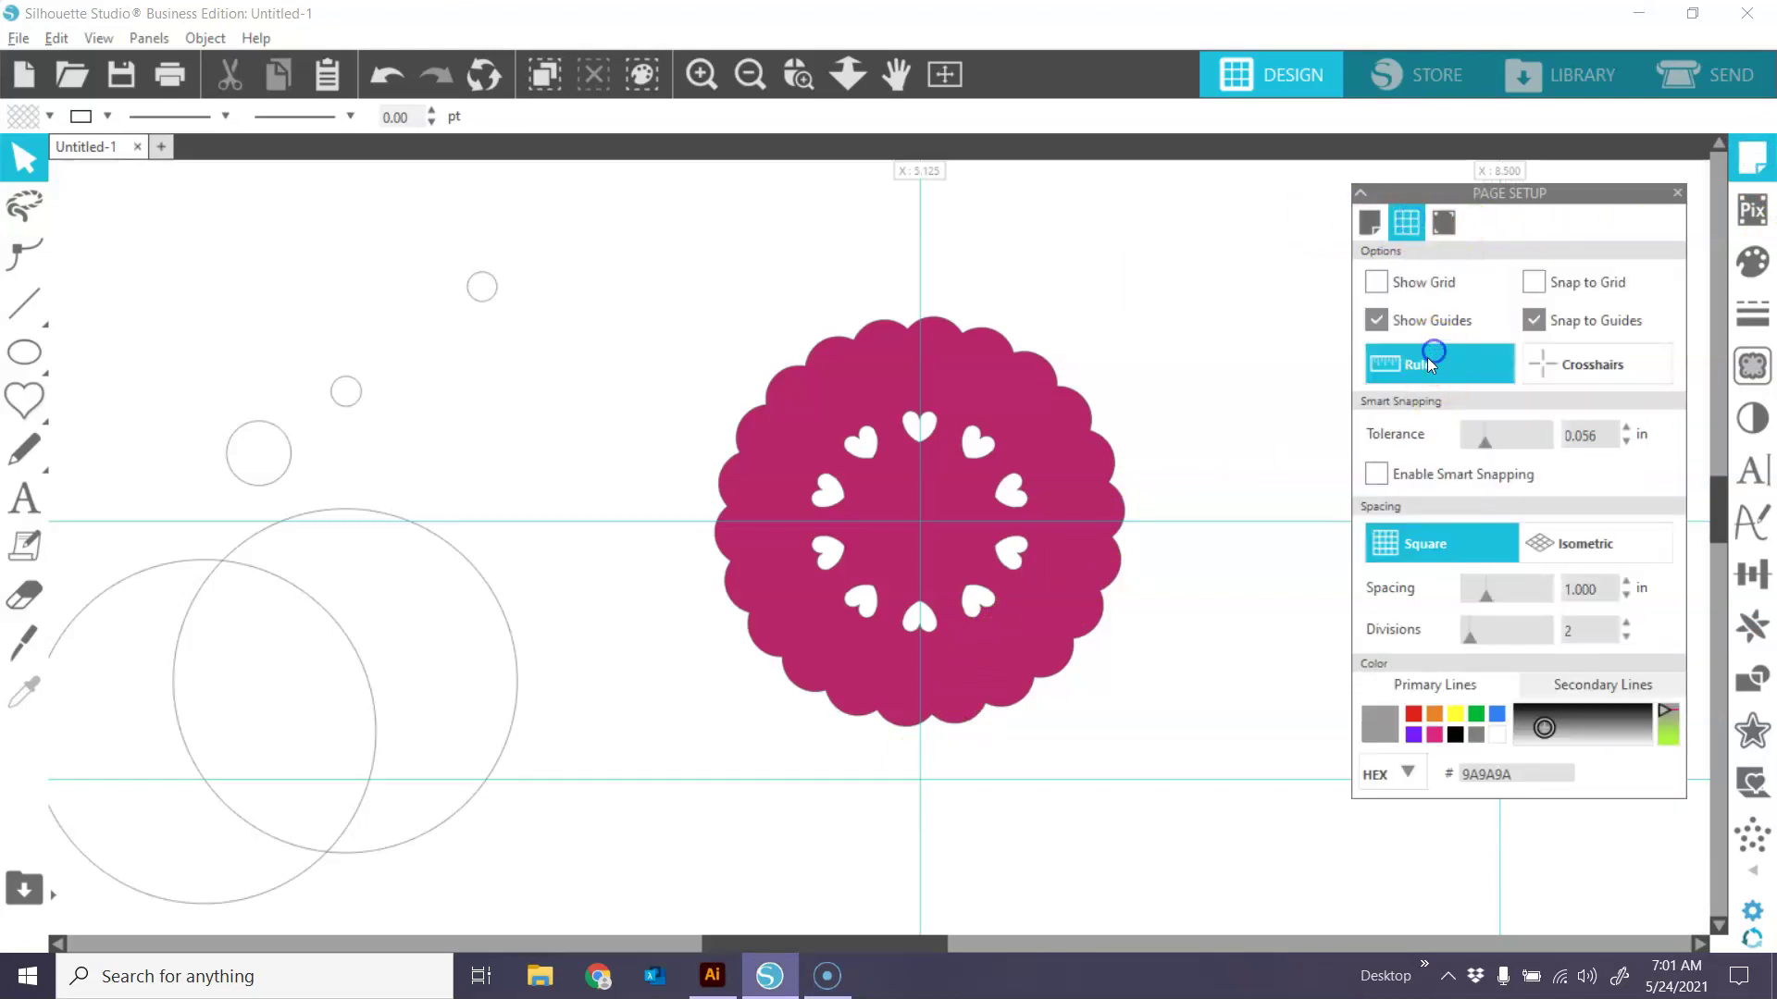
{"action": "left_click", "coordinate": [1377, 320]}
{"action": "left_click", "coordinate": [1533, 320]}
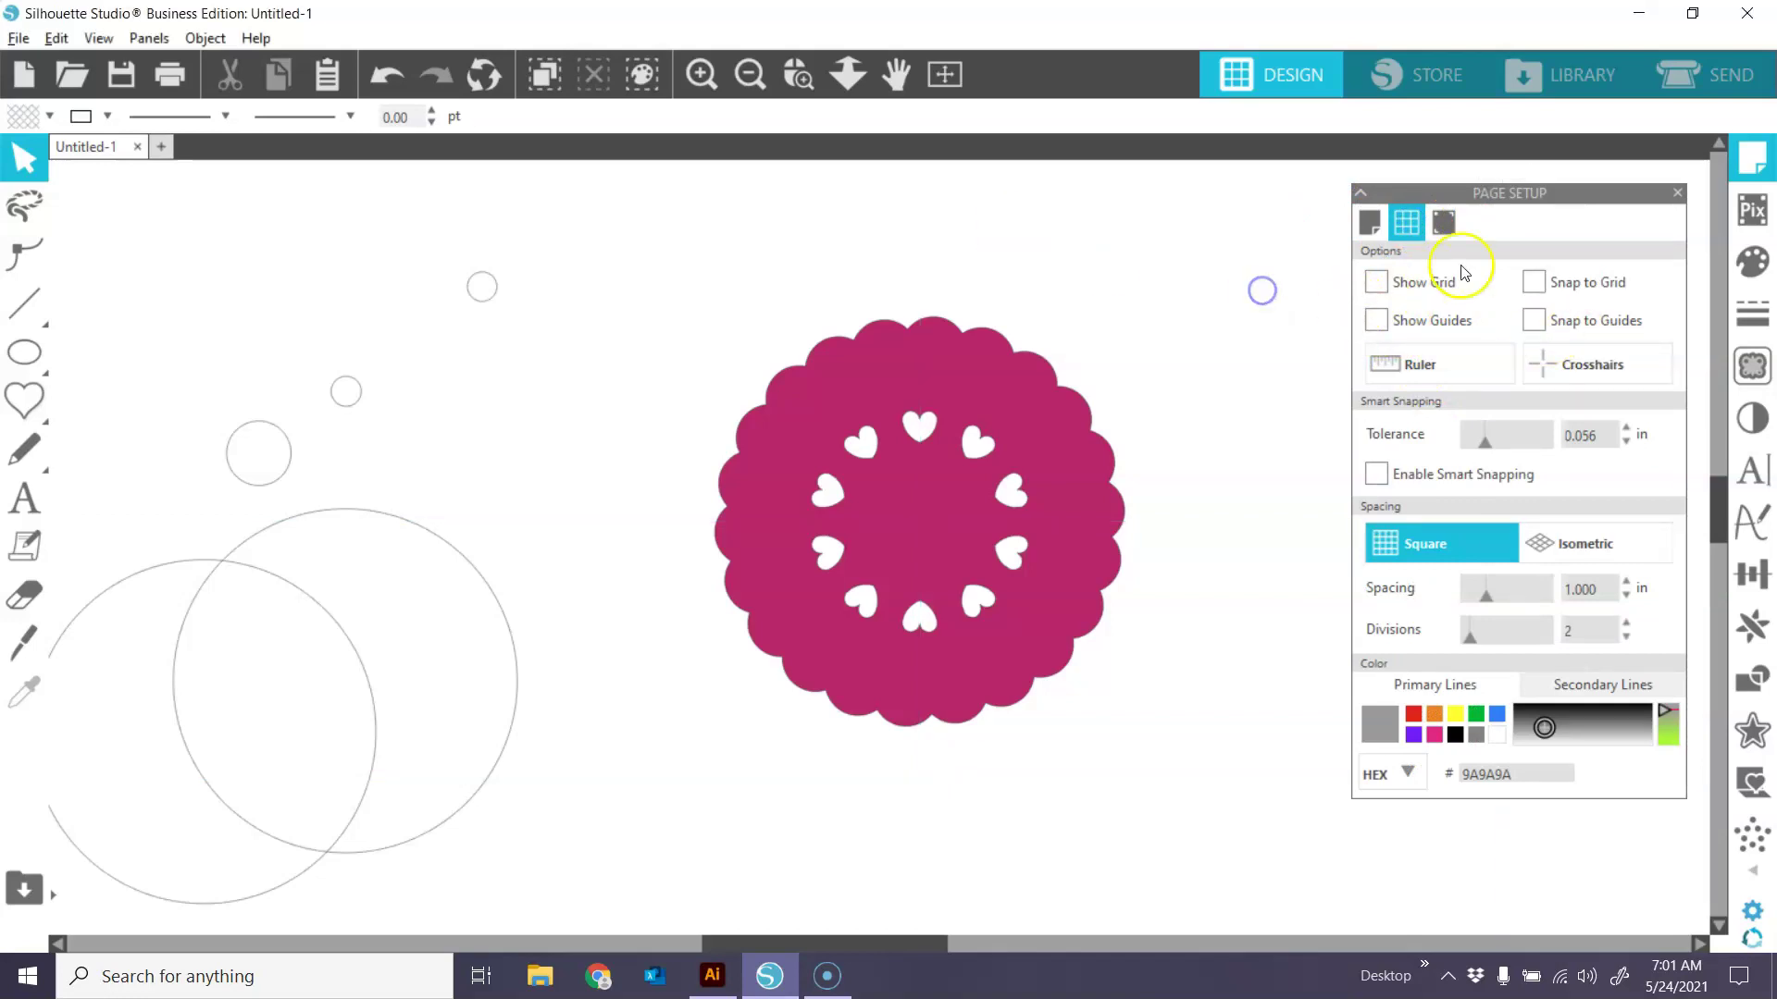
{"action": "left_click", "coordinate": [1677, 193]}
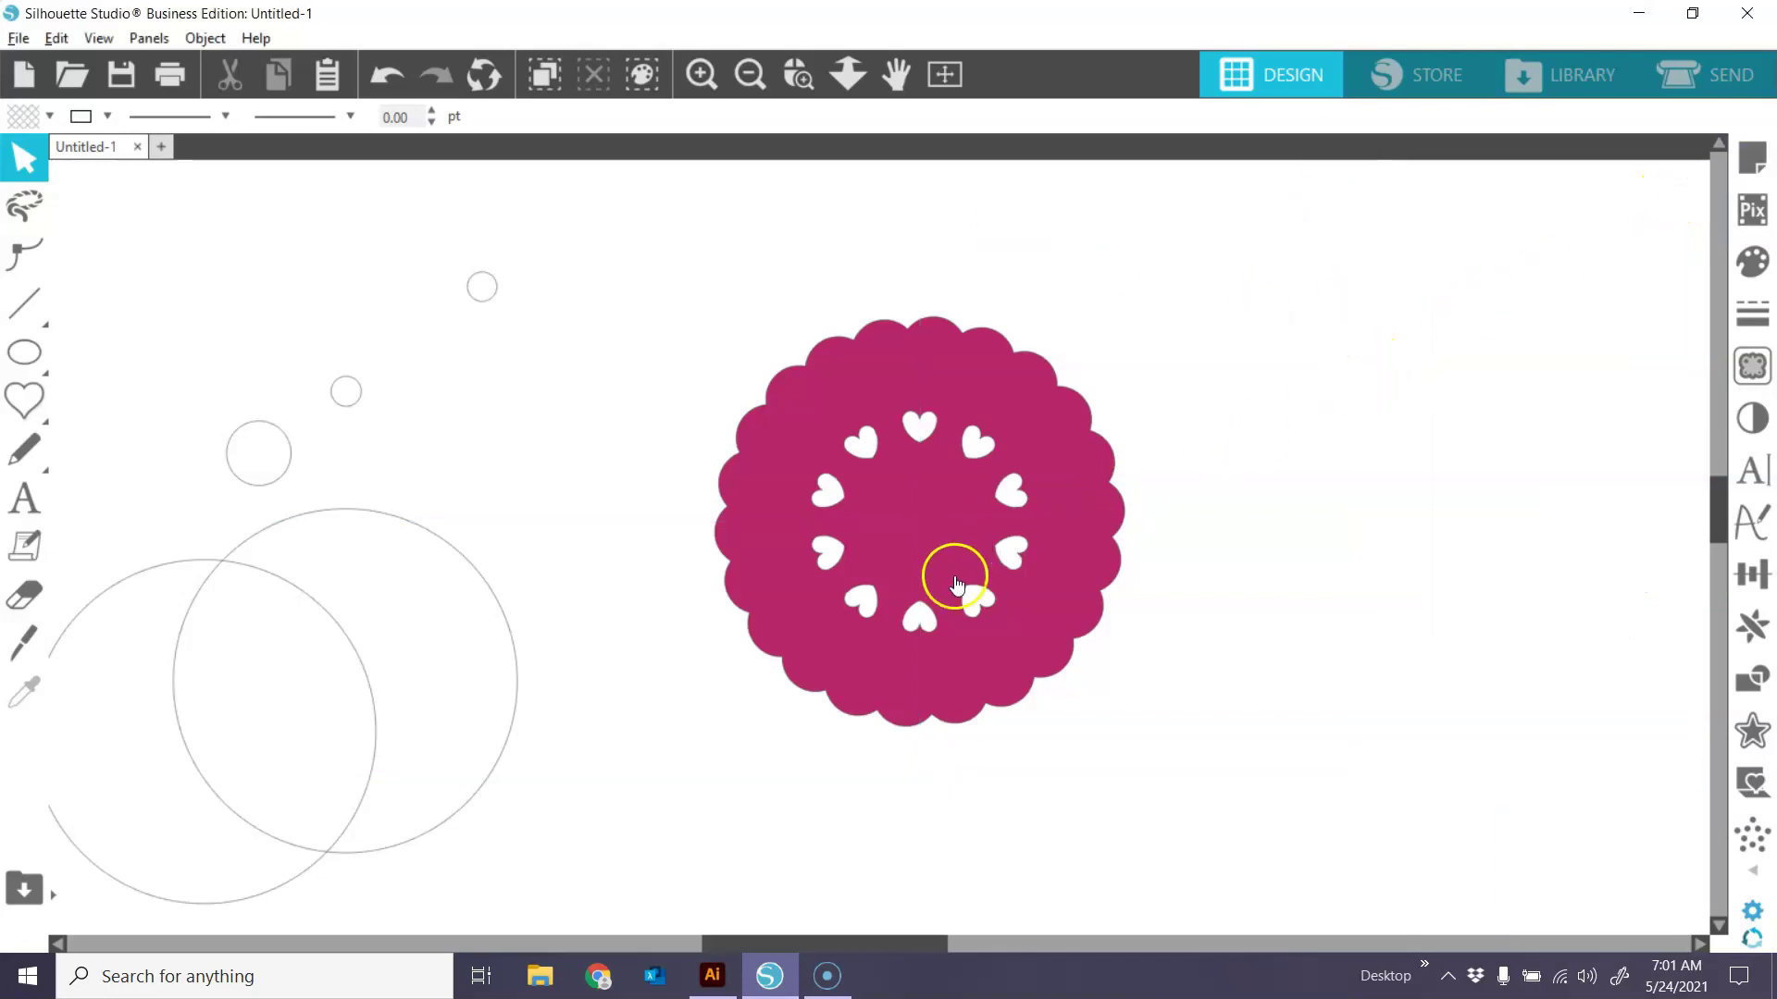
Move the finished magenta doily off the page beside the red doilies.
{"action": "left_click_drag", "start_coordinate": [921, 935], "coordinate": [819, 930]}
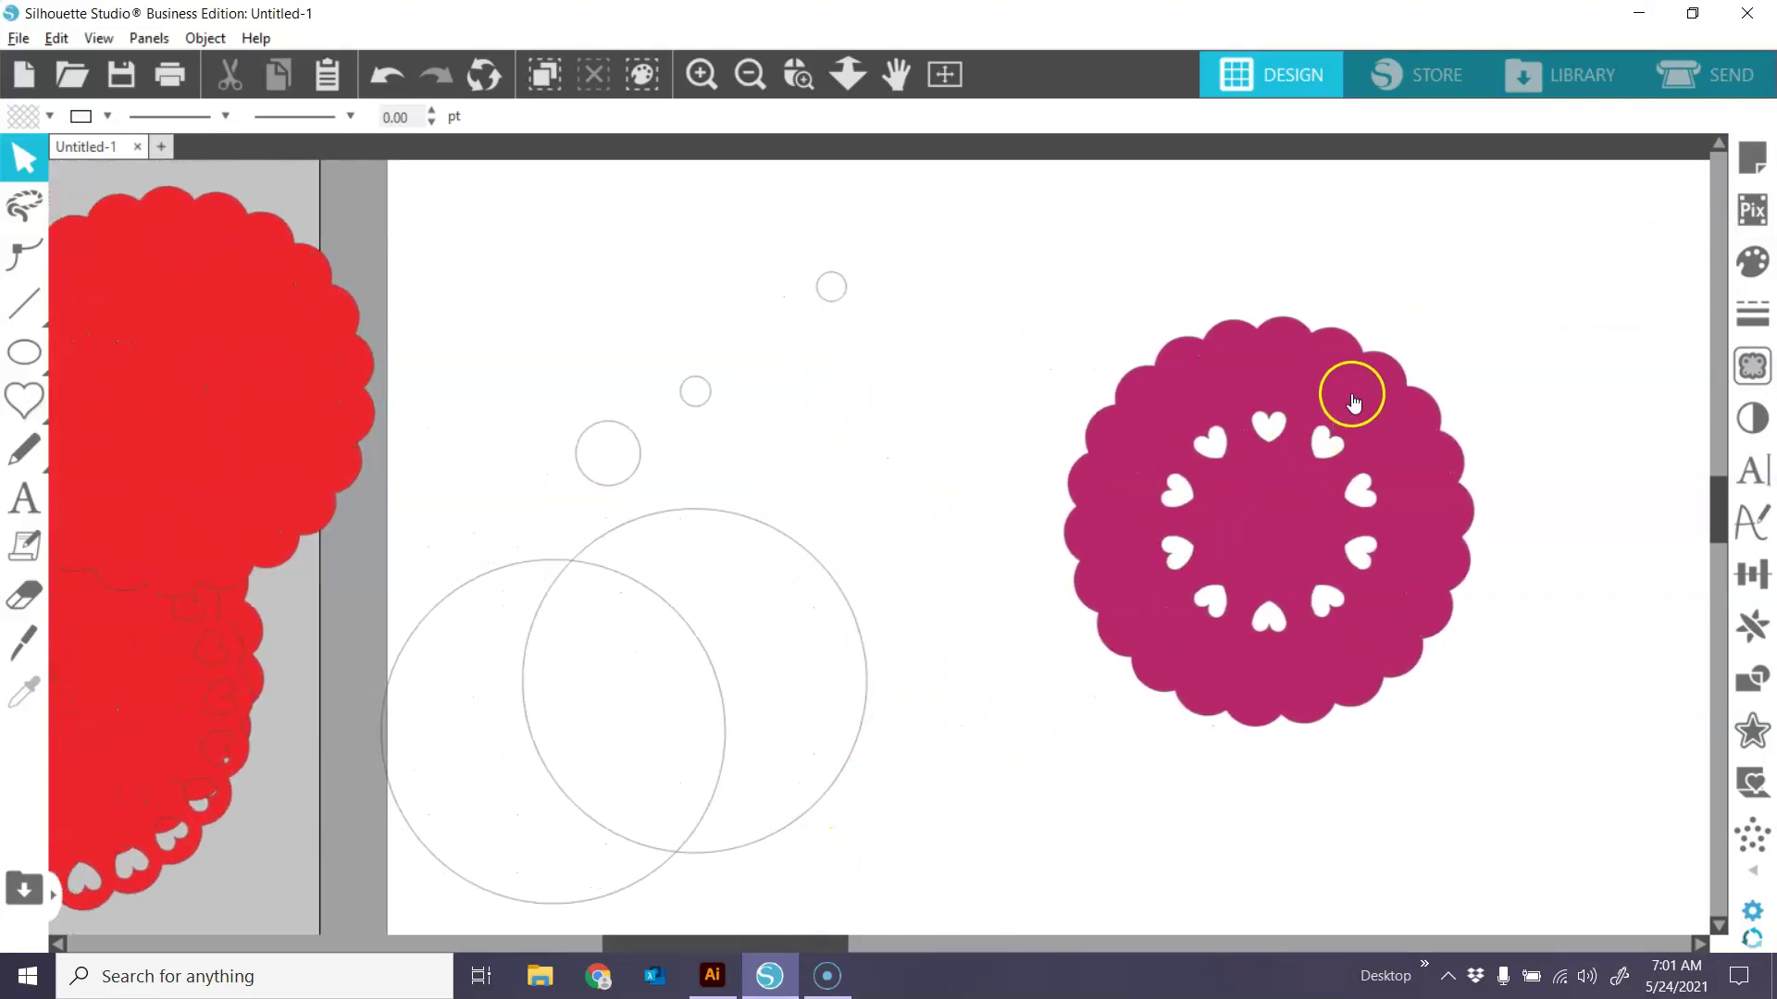
{"action": "left_click_drag", "start_coordinate": [1348, 397], "coordinate": [148, 544]}
{"action": "left_click", "coordinate": [337, 404]}
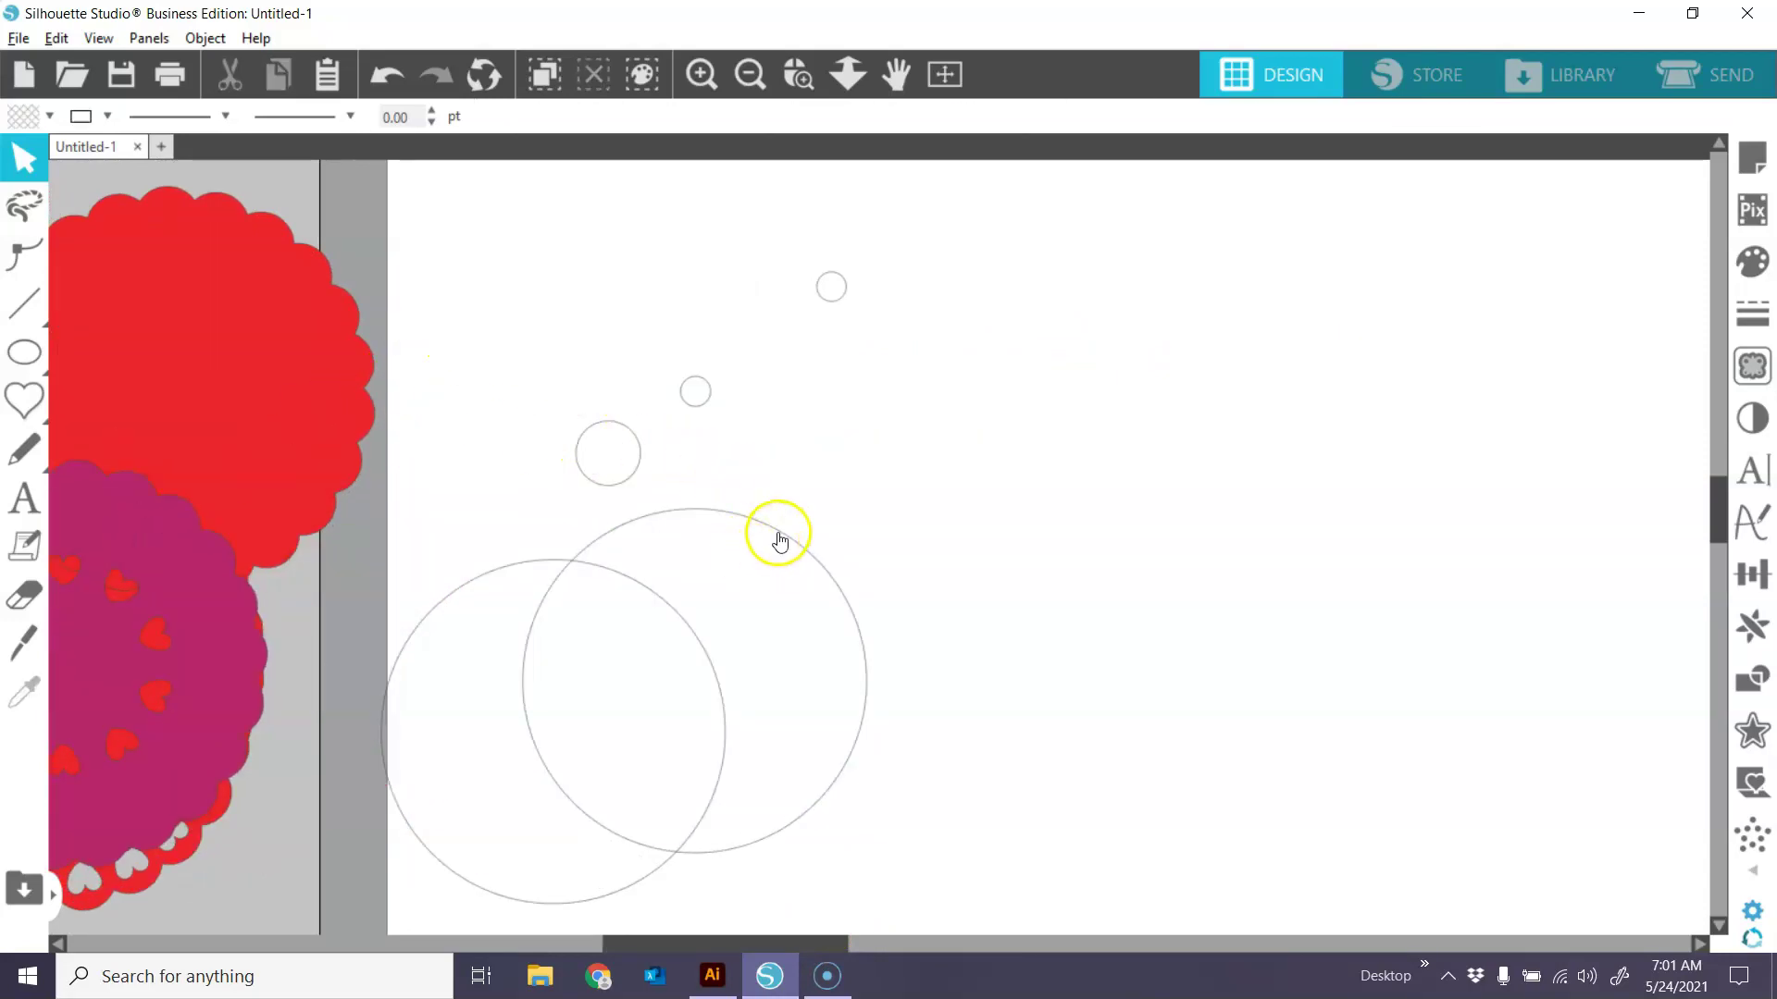
Move the overlapping large circle to a clear page area and place a 0.172 in circle inside the 0.375 in circle.
{"action": "left_click_drag", "start_coordinate": [835, 938], "coordinate": [882, 940]}
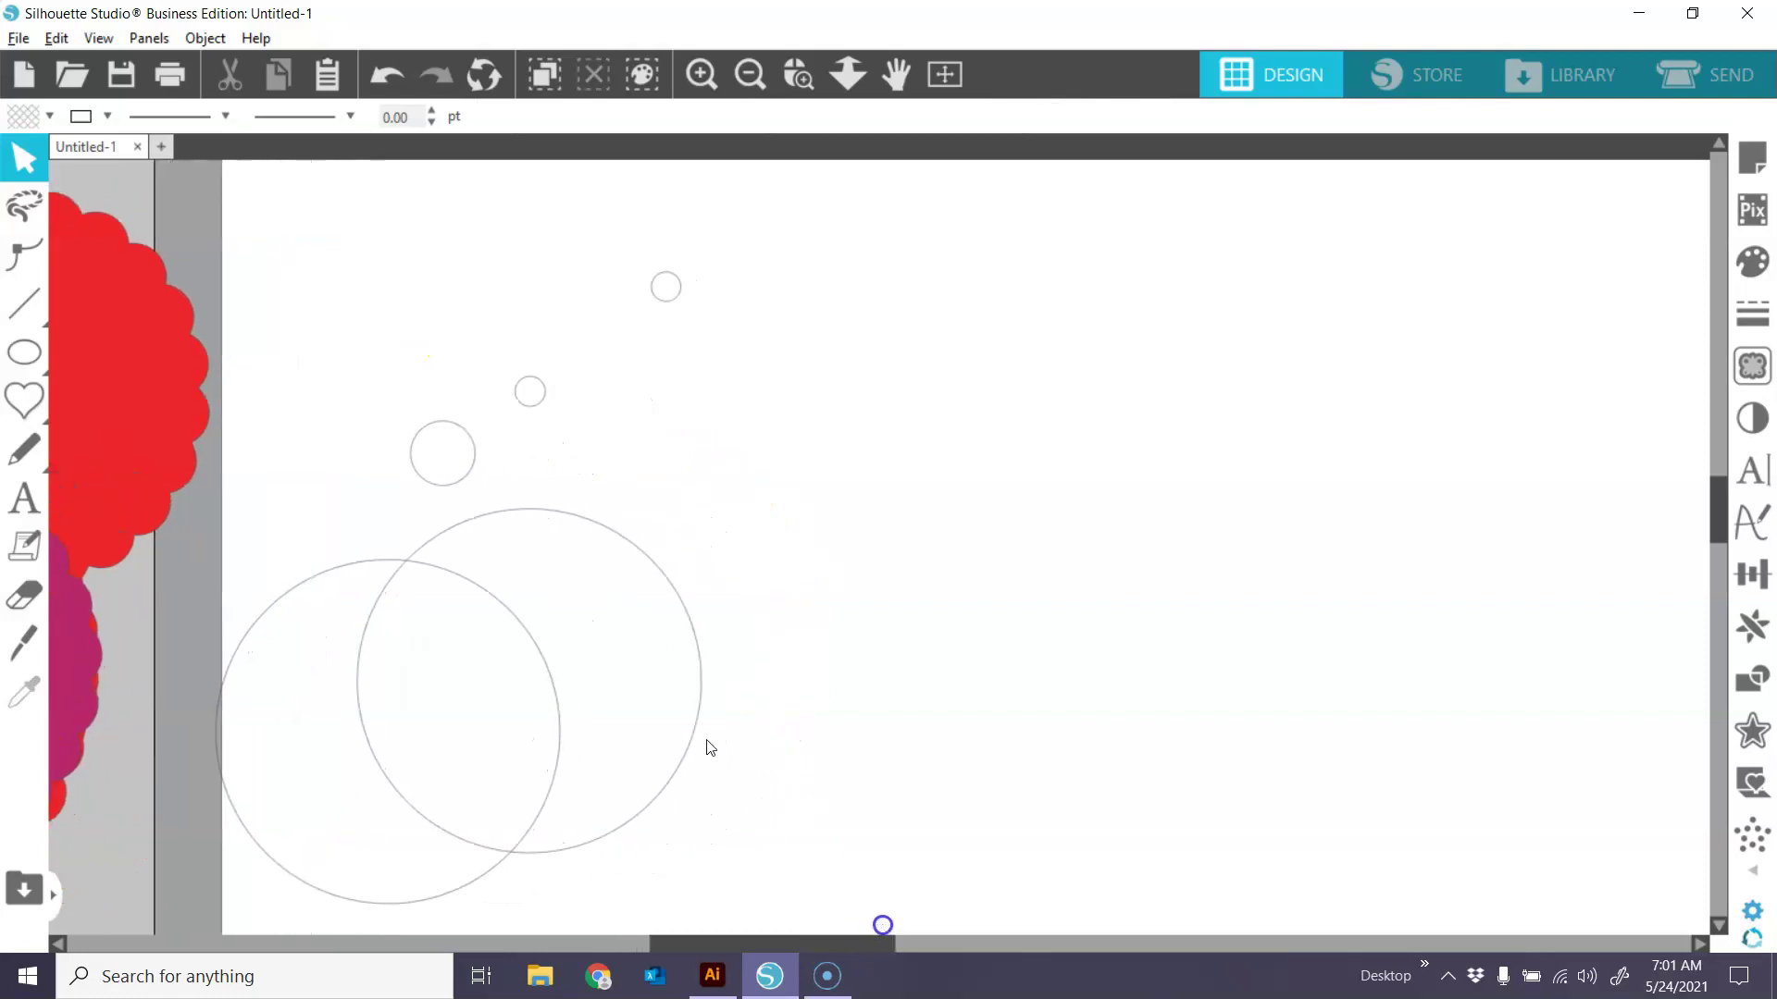
{"action": "left_click_drag", "start_coordinate": [840, 580], "coordinate": [1204, 440]}
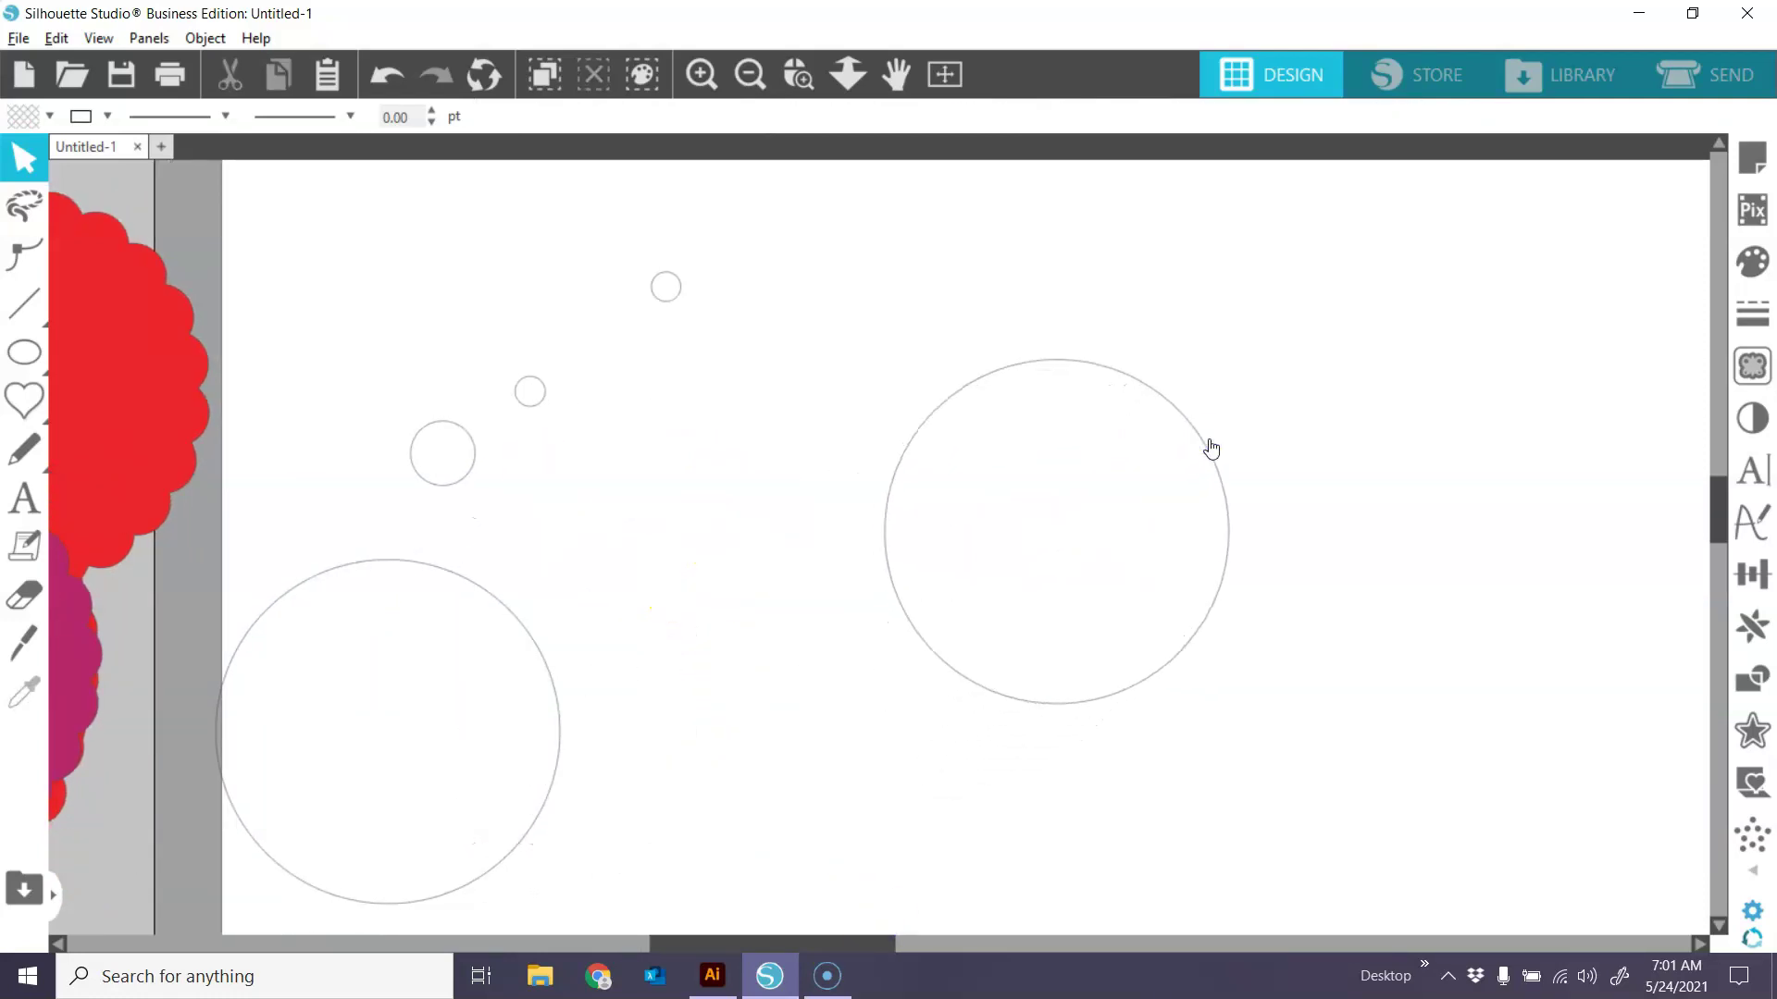
{"action": "left_click_drag", "start_coordinate": [476, 448], "coordinate": [821, 355]}
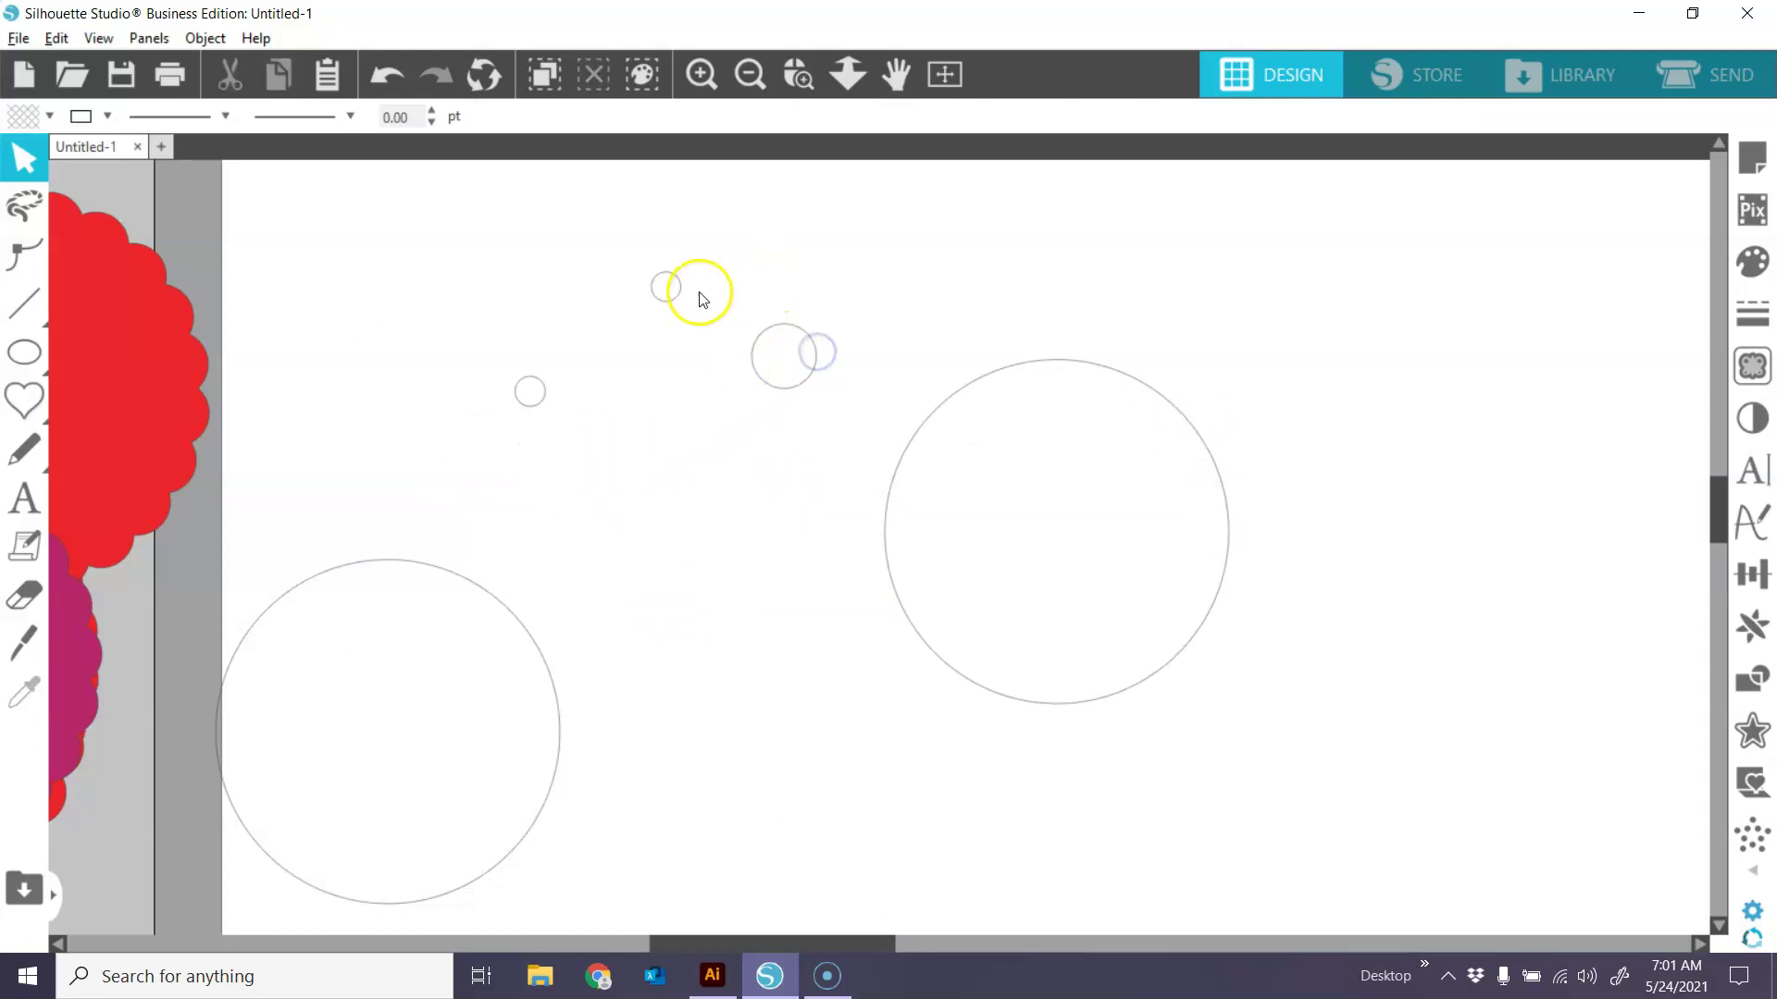
{"action": "left_click_drag", "start_coordinate": [685, 299], "coordinate": [786, 357]}
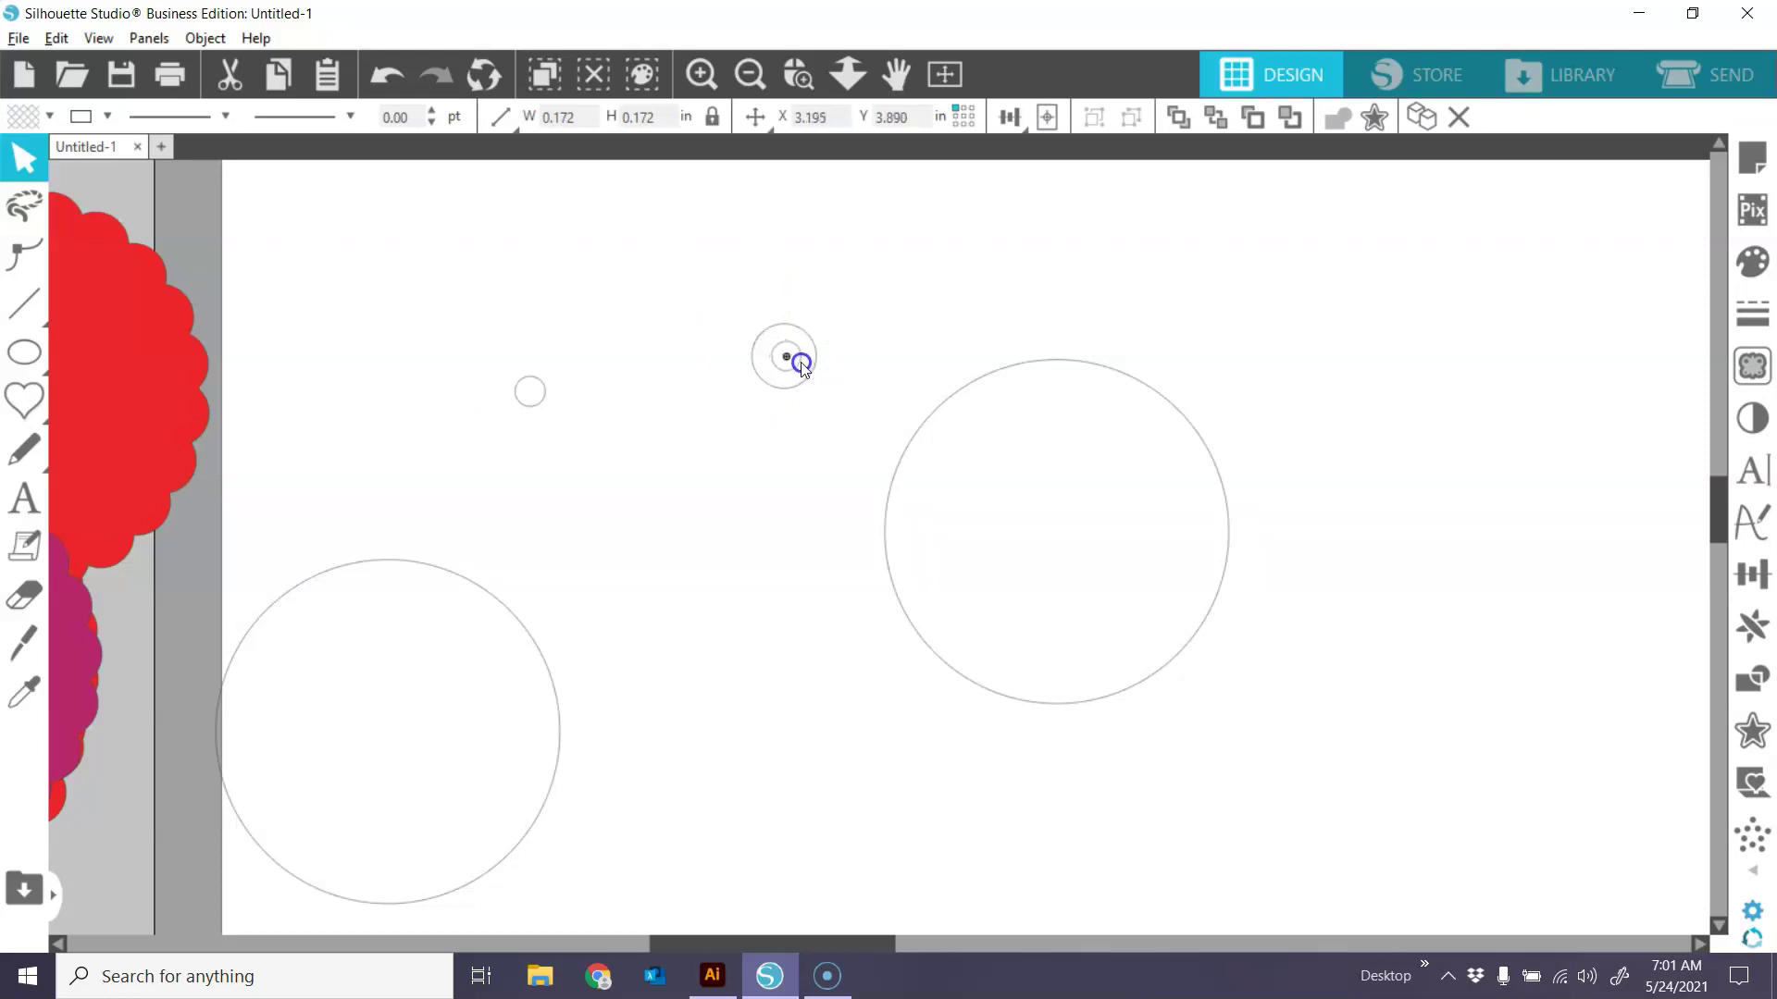
Align the centres of the two nested small circles horizontally and vertically.
{"action": "mouse_move", "coordinate": [824, 278]}
{"action": "left_mouse_down"}
{"action": "mouse_move", "coordinate": [808, 392]}
{"action": "mouse_move", "coordinate": [730, 415]}
{"action": "left_mouse_up"}
{"action": "mouse_move", "coordinate": [1017, 124]}
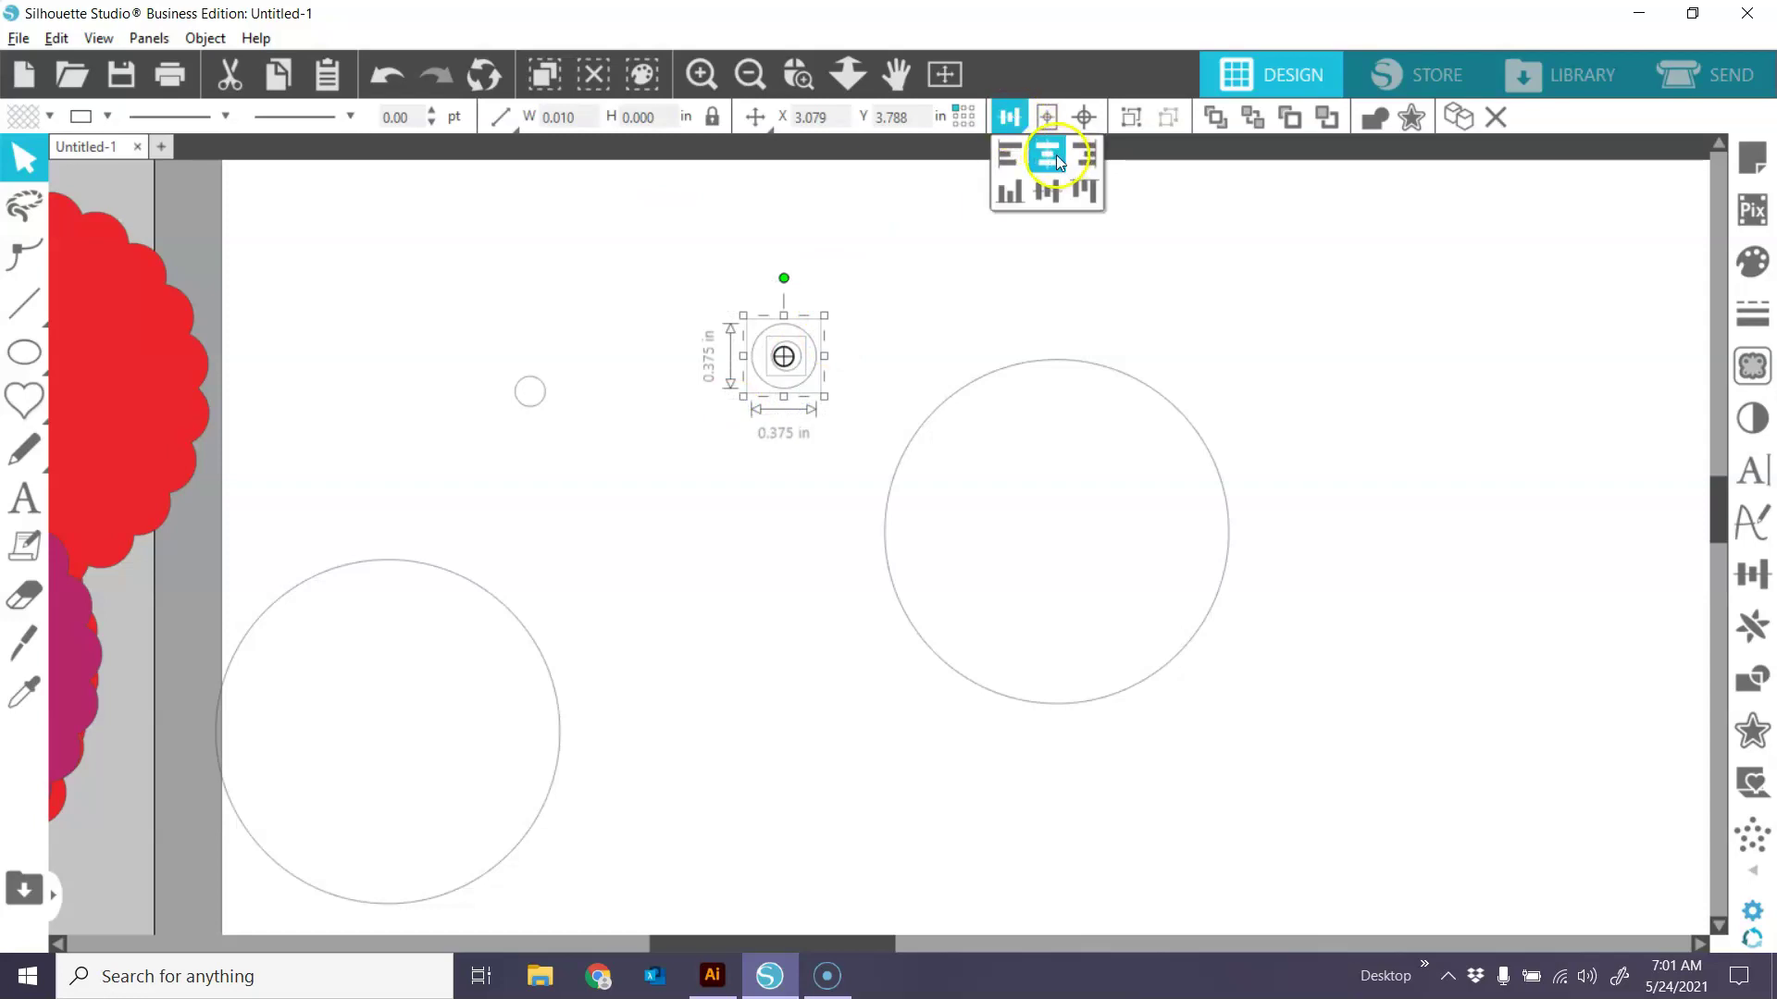
{"action": "left_click", "coordinate": [1047, 192]}
{"action": "left_click", "coordinate": [944, 278]}
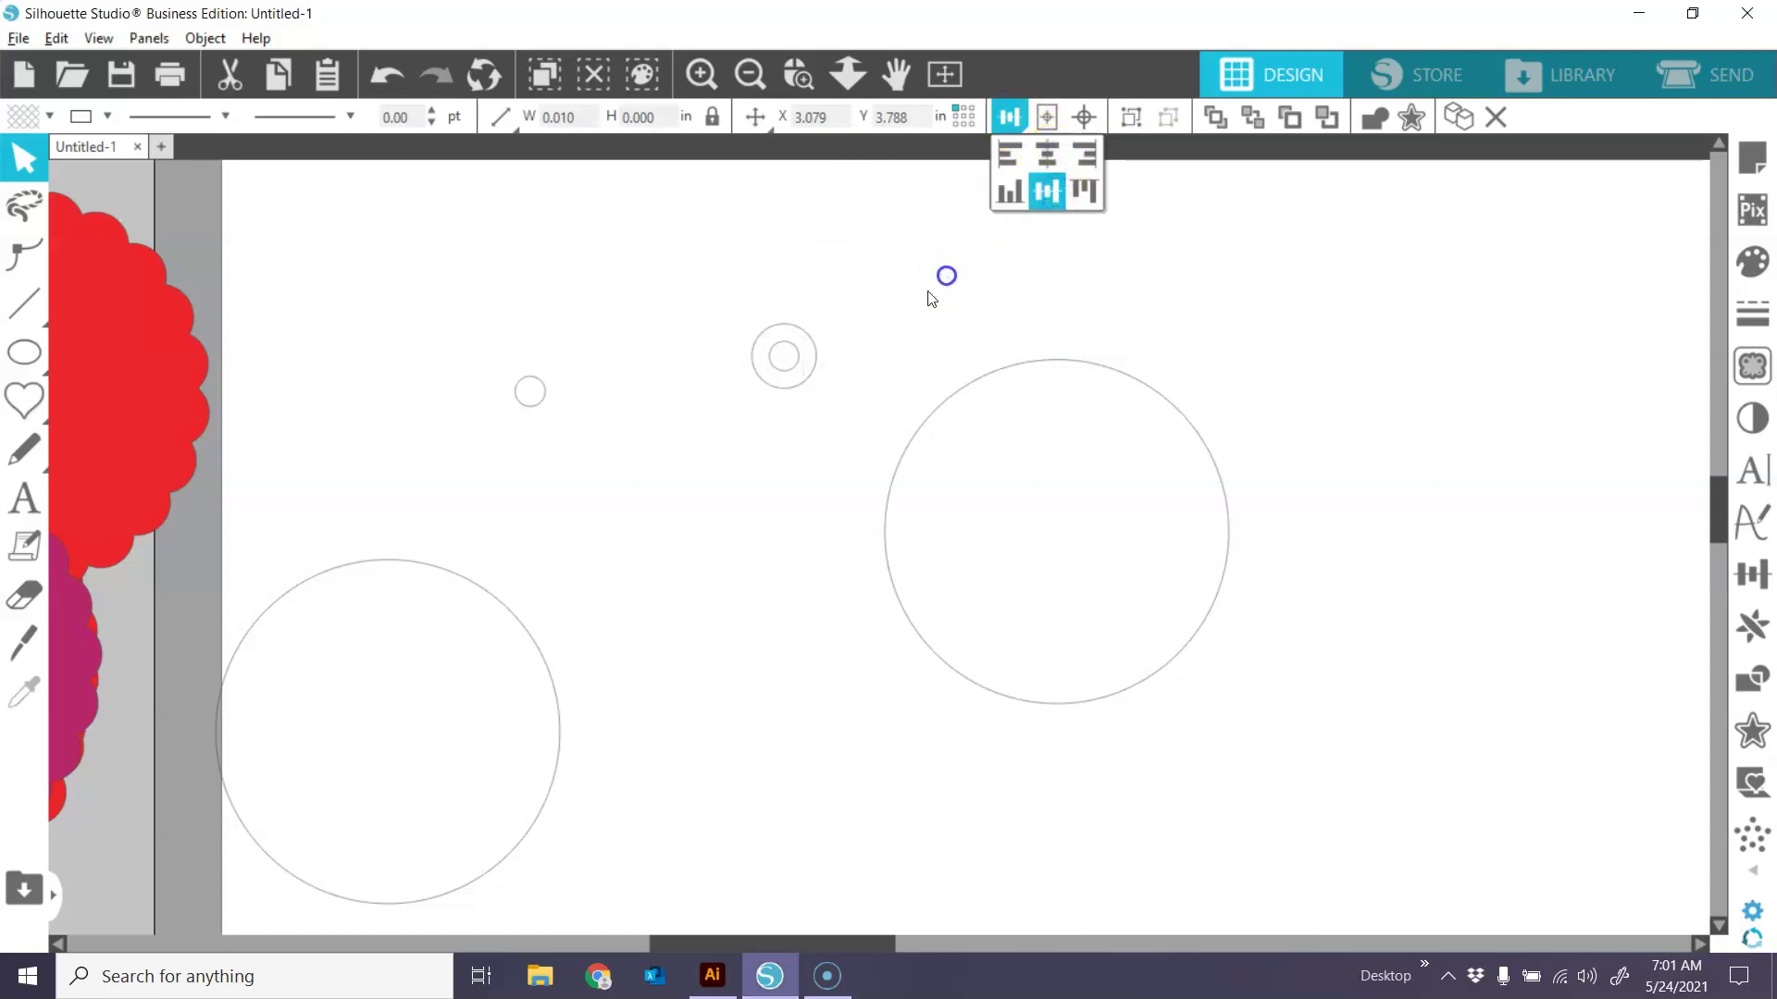
Bring the inner 0.172 in circle to the front of the 0.375 in circle.
{"action": "left_click", "coordinate": [795, 366]}
{"action": "right_click", "coordinate": [795, 364]}
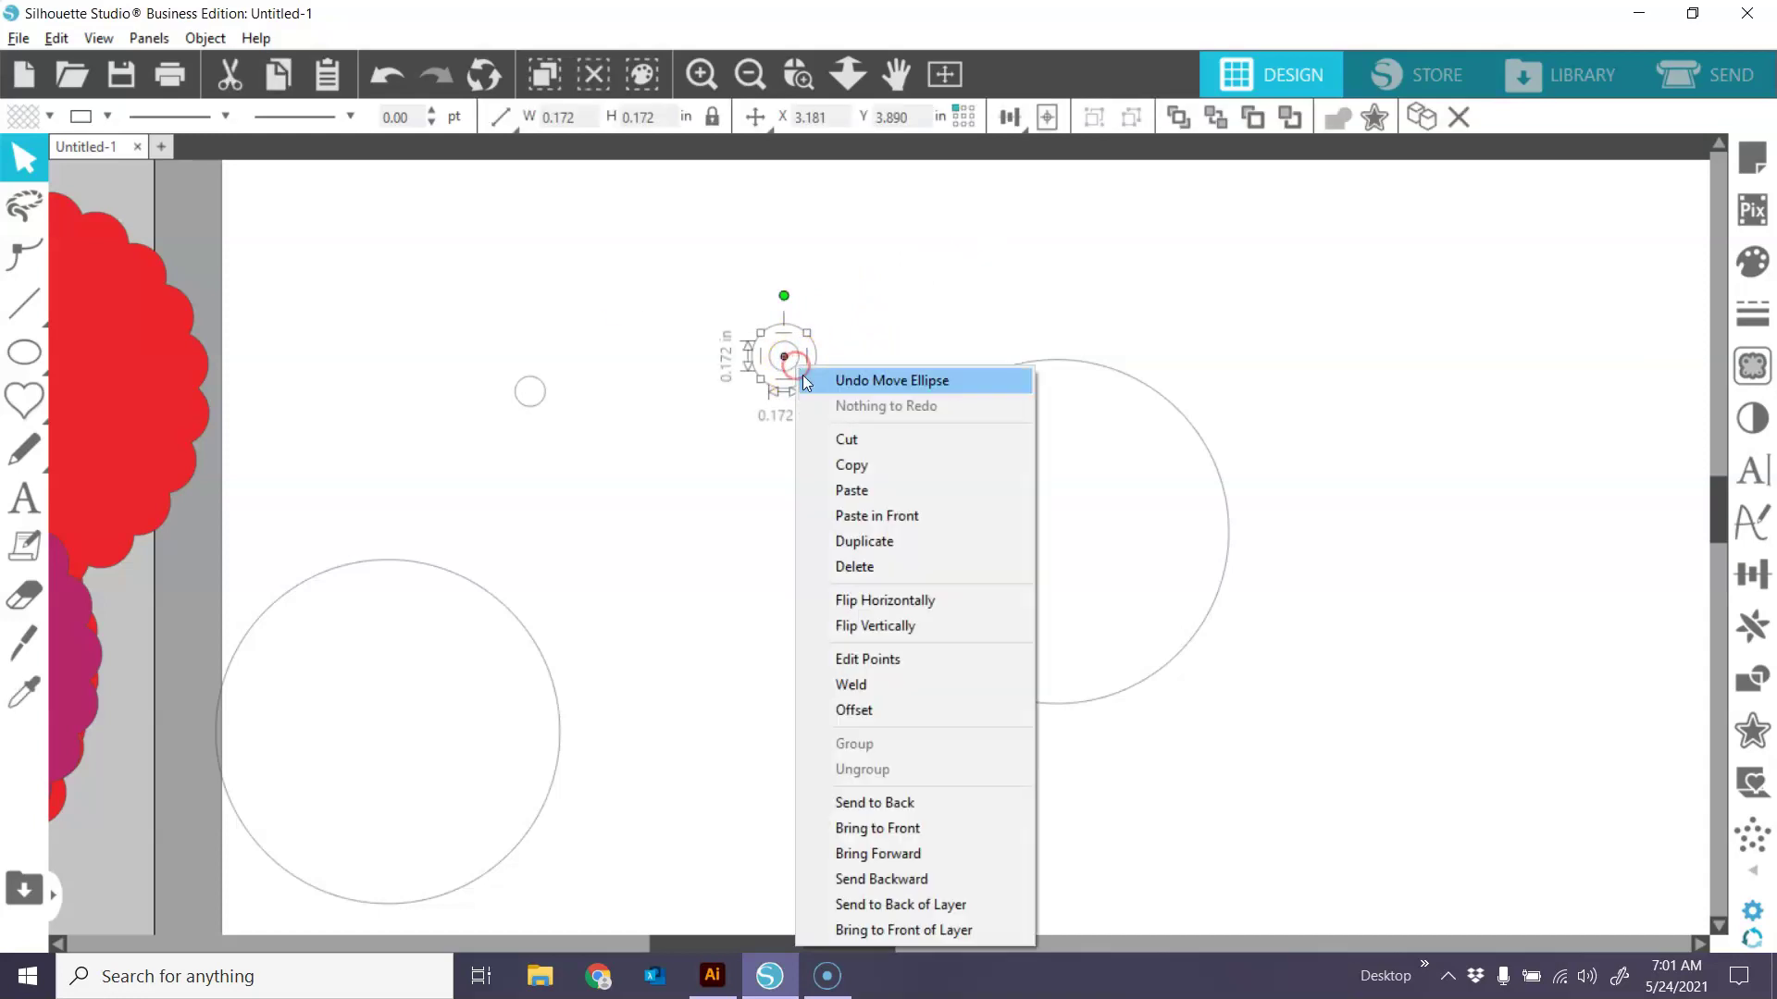
{"action": "left_click", "coordinate": [919, 830]}
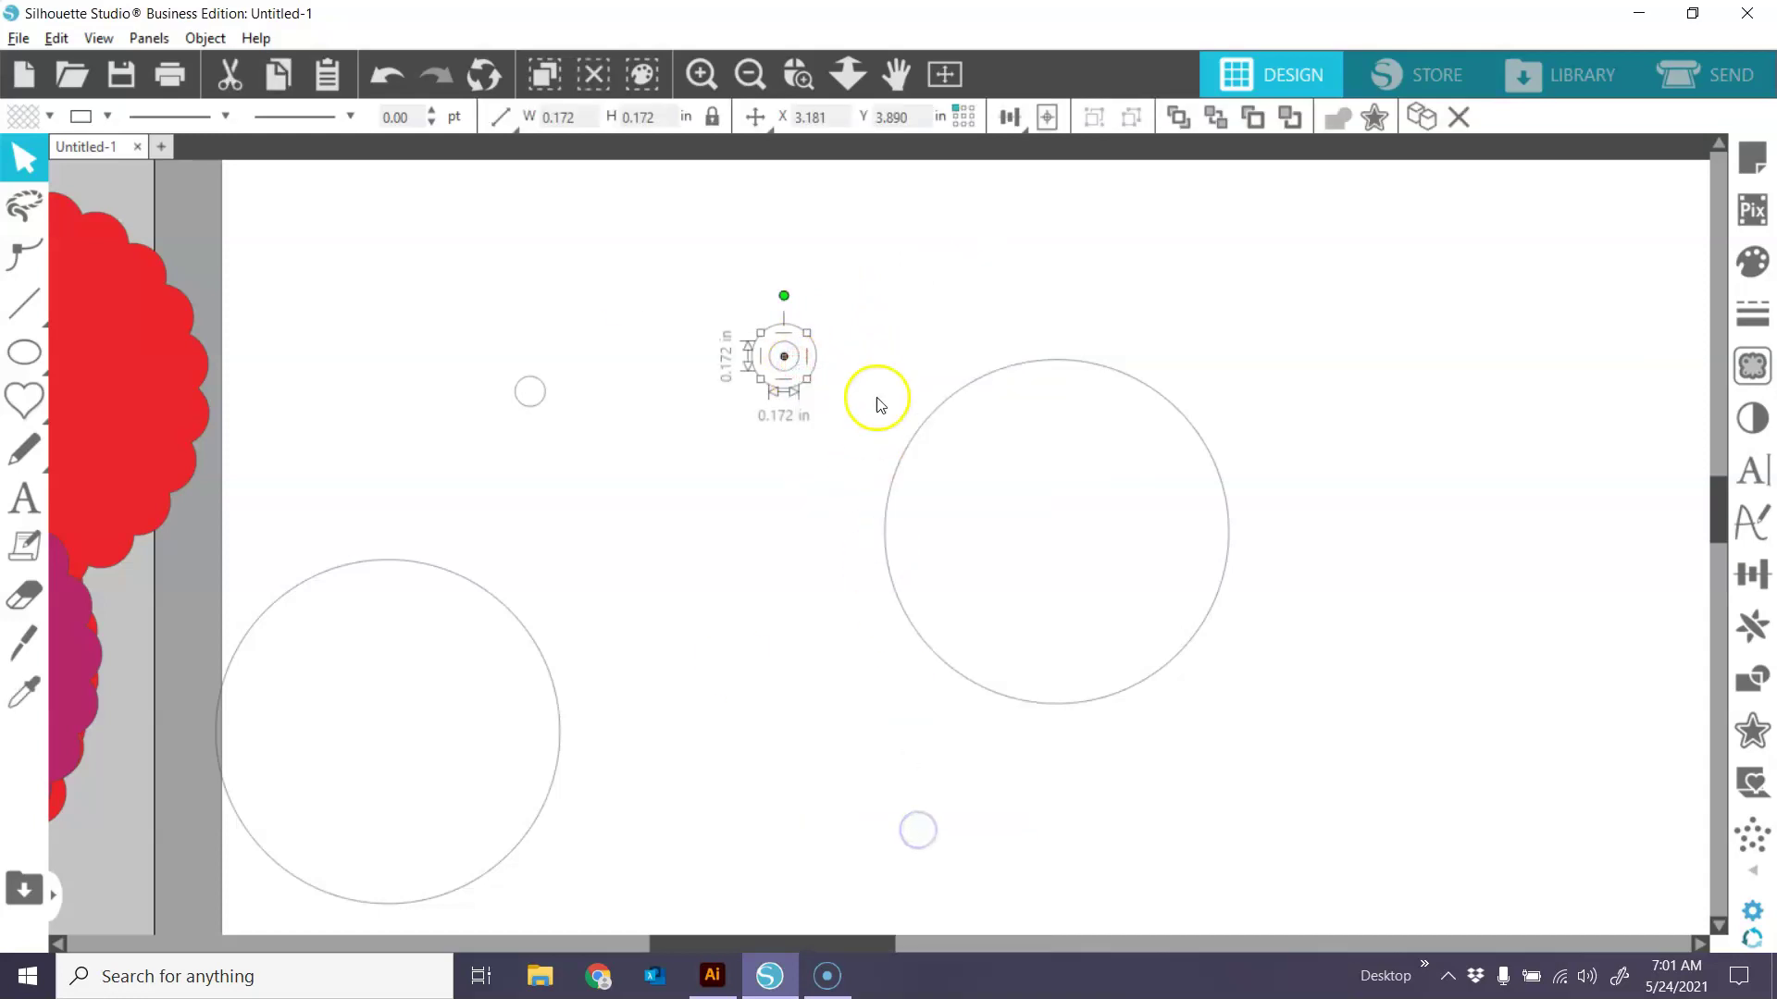
{"action": "left_click", "coordinate": [854, 309]}
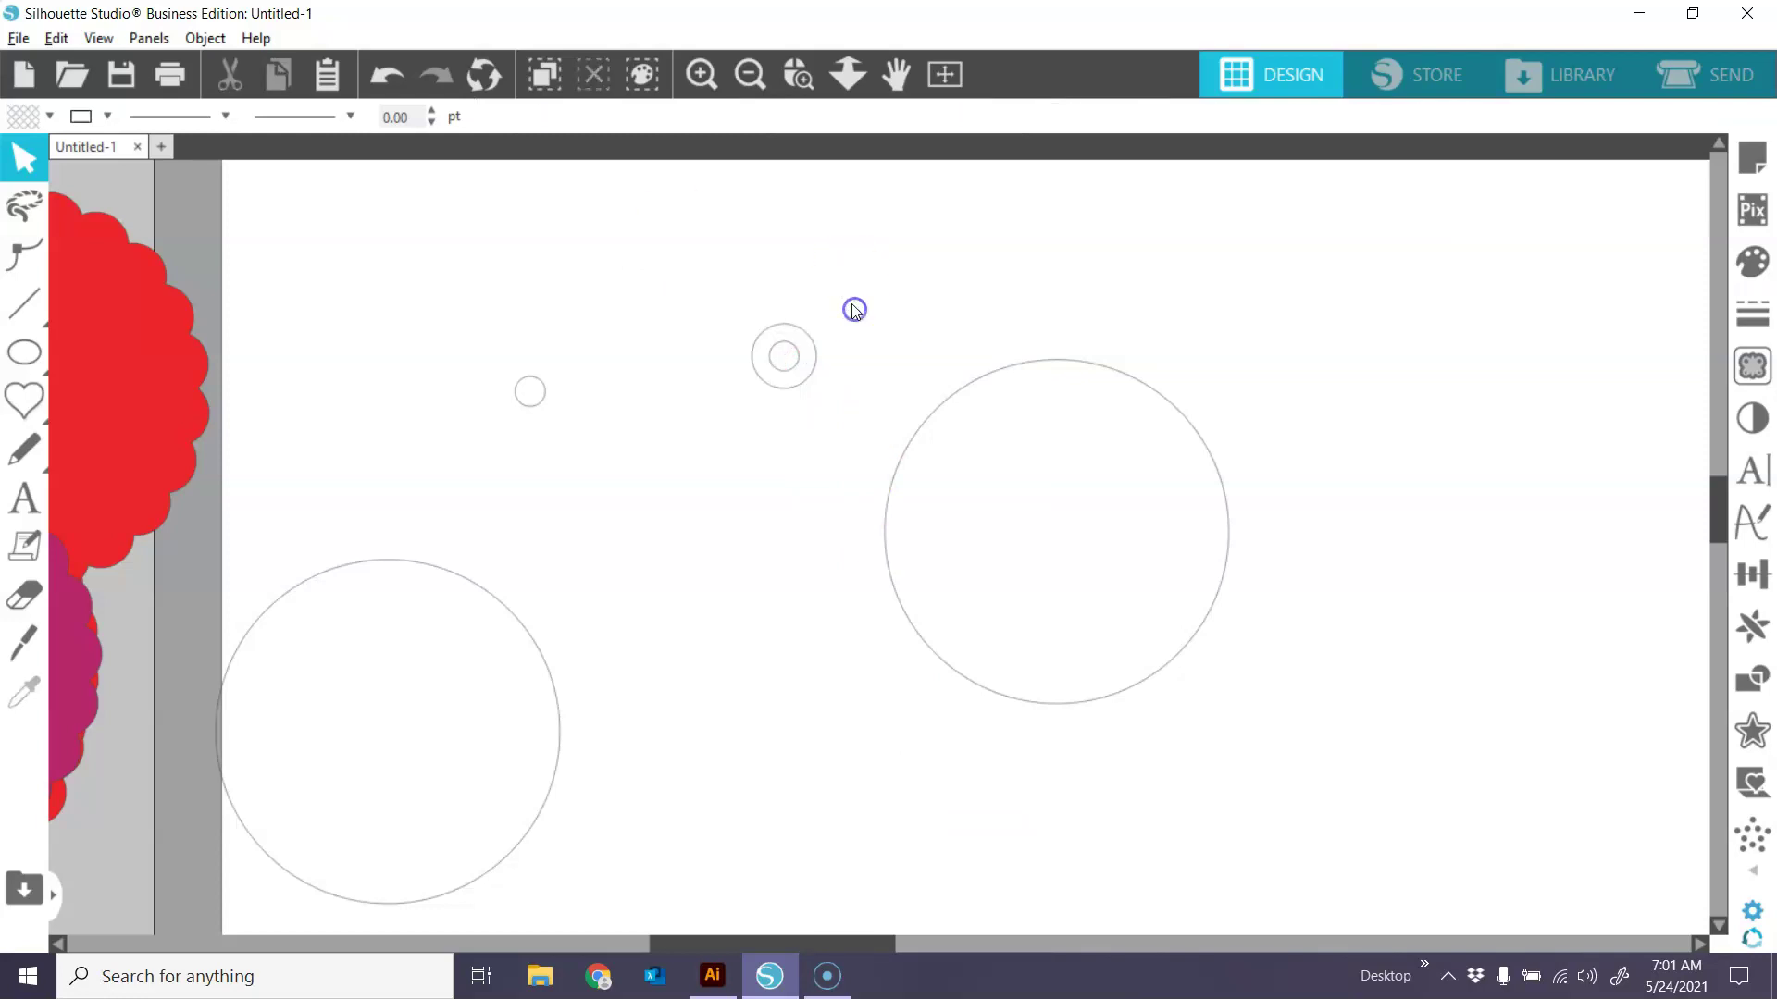
Subtract the inner circle from the 0.375 in circle to form a ring.
{"action": "left_click_drag", "start_coordinate": [855, 298], "coordinate": [725, 407]}
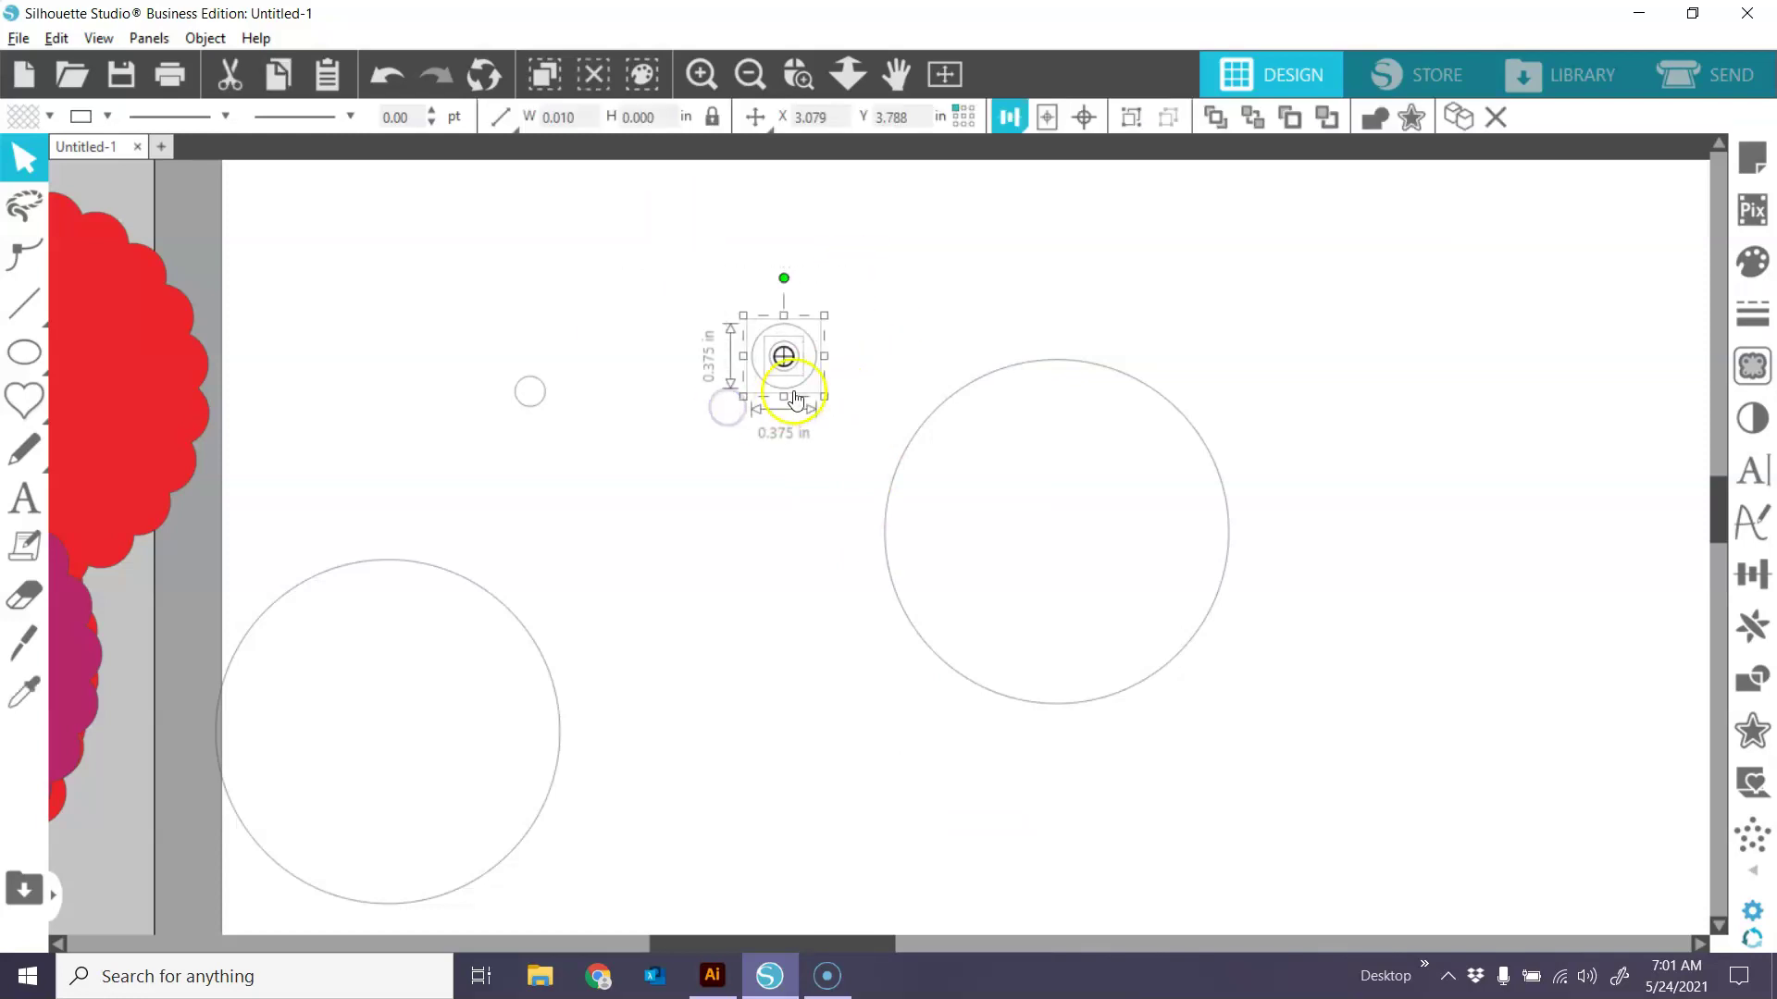
{"action": "left_click", "coordinate": [204, 38]}
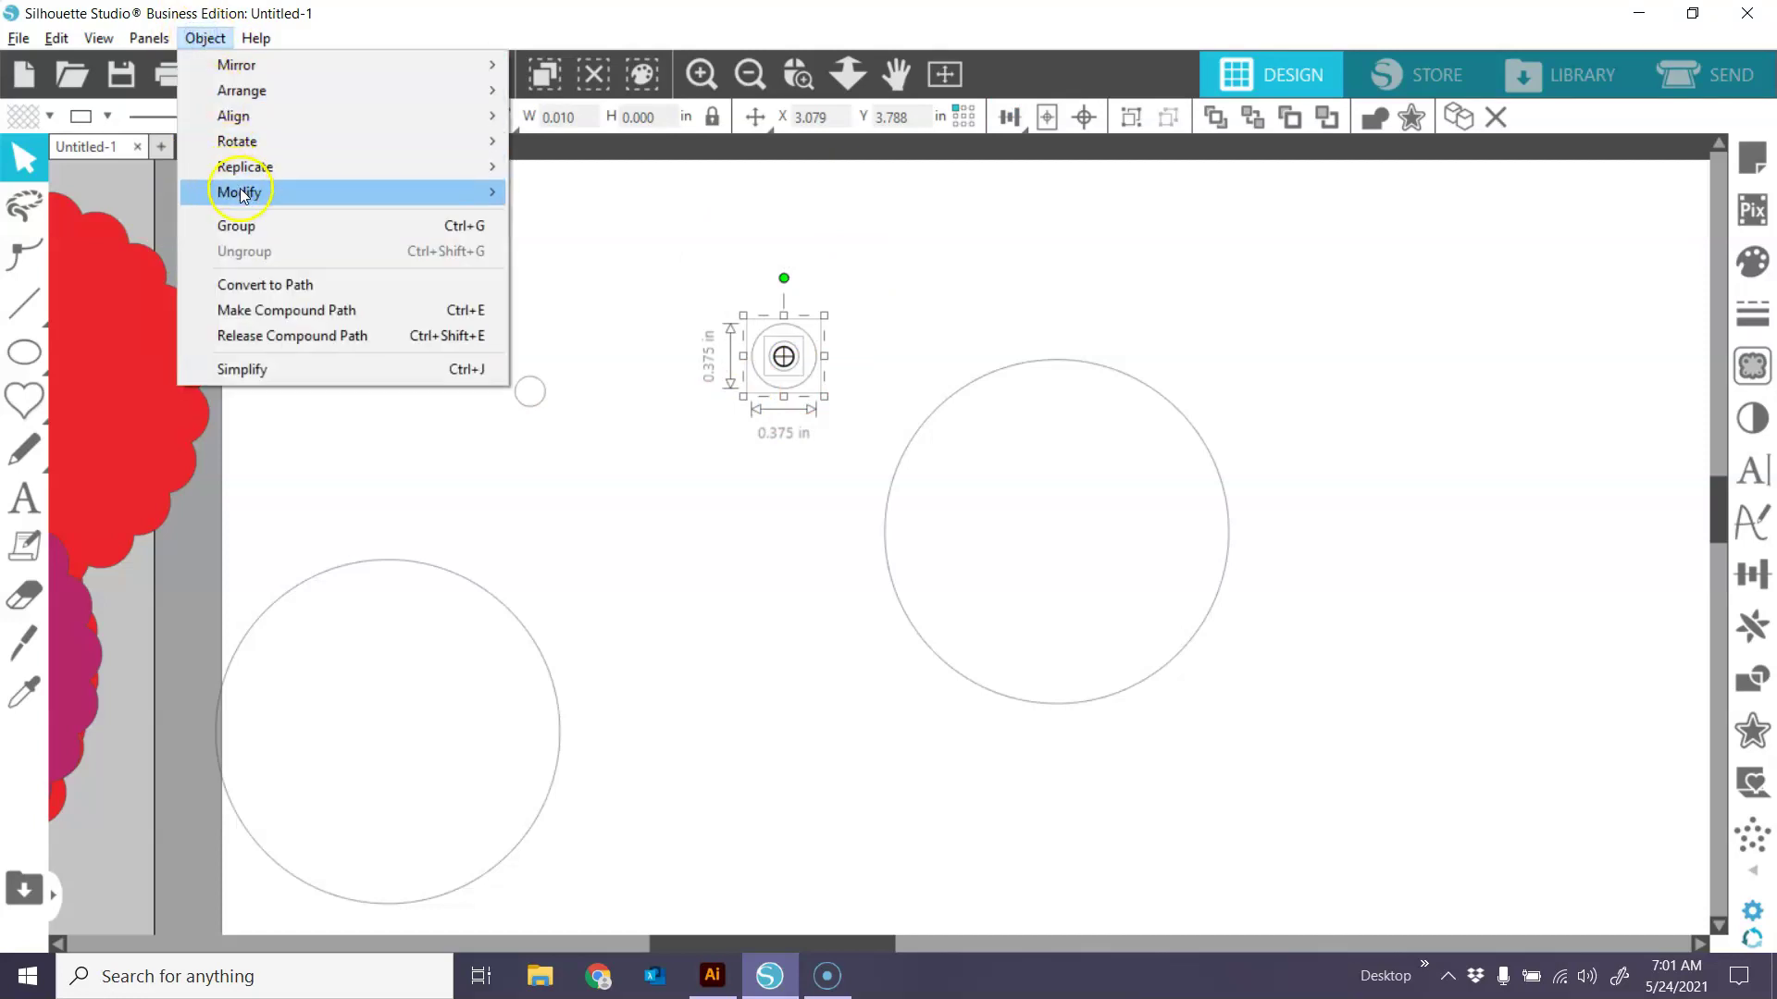
{"action": "mouse_move", "coordinate": [239, 192]}
{"action": "left_click", "coordinate": [586, 245]}
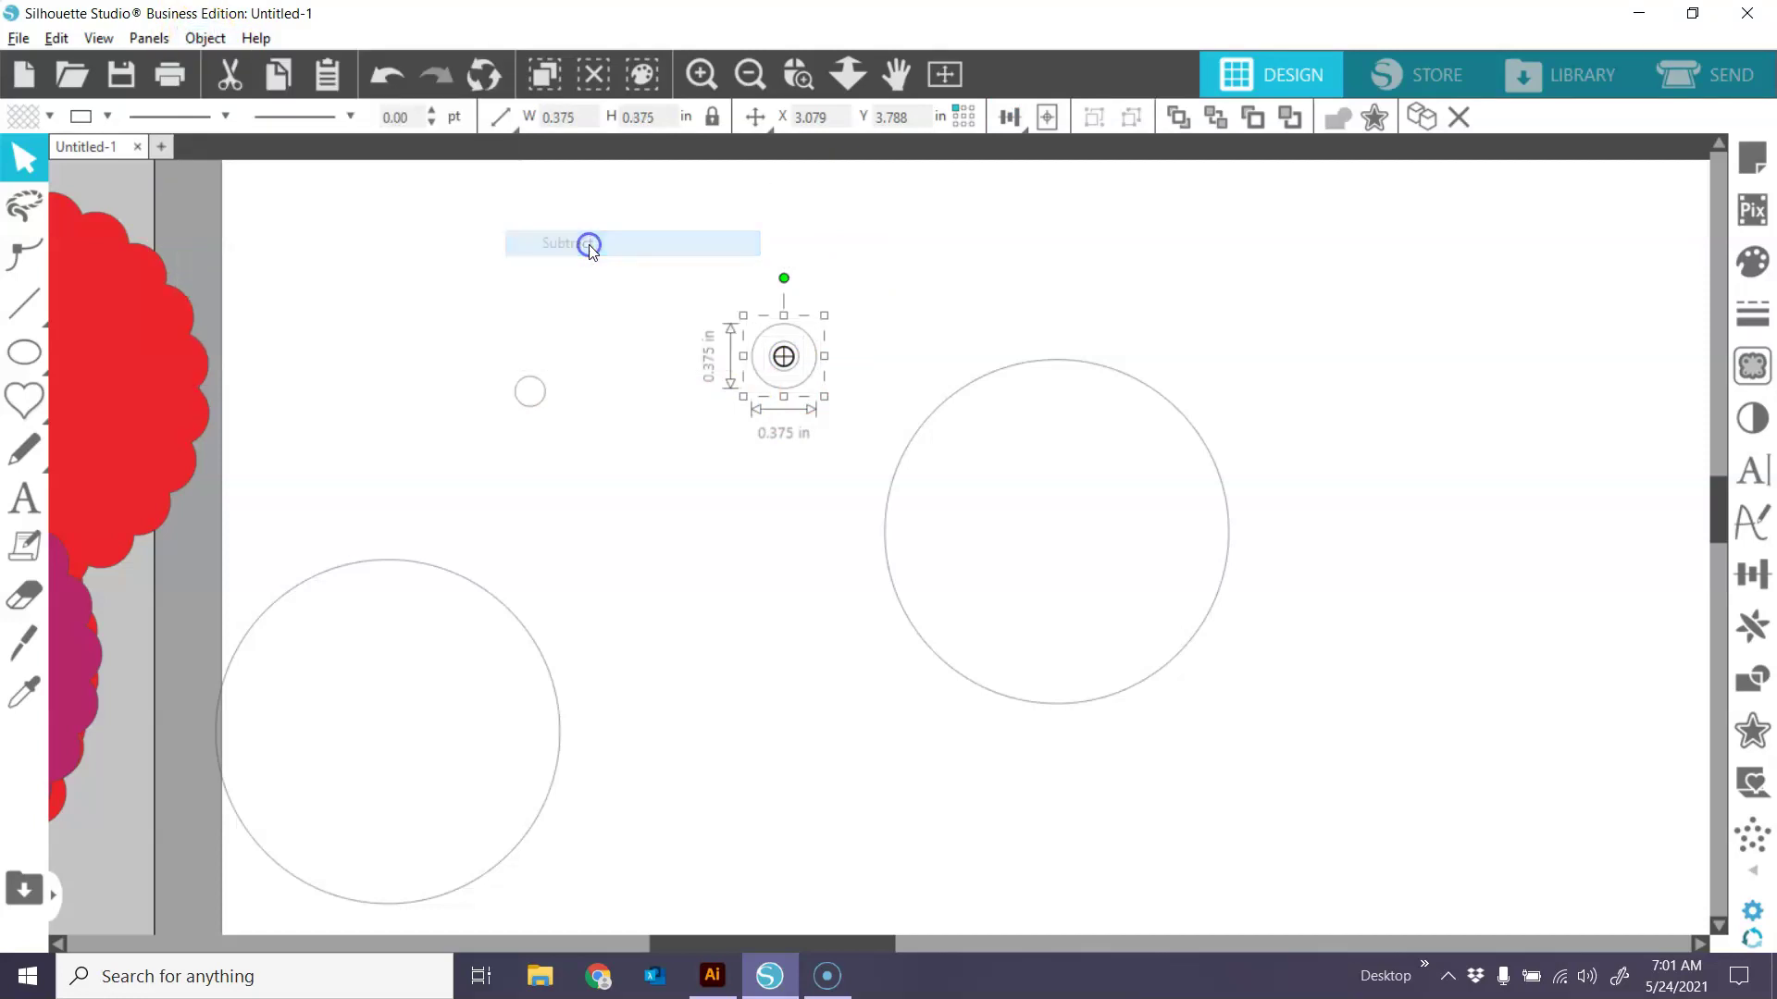
Fill the small ring with purple.
{"action": "left_click", "coordinate": [50, 117]}
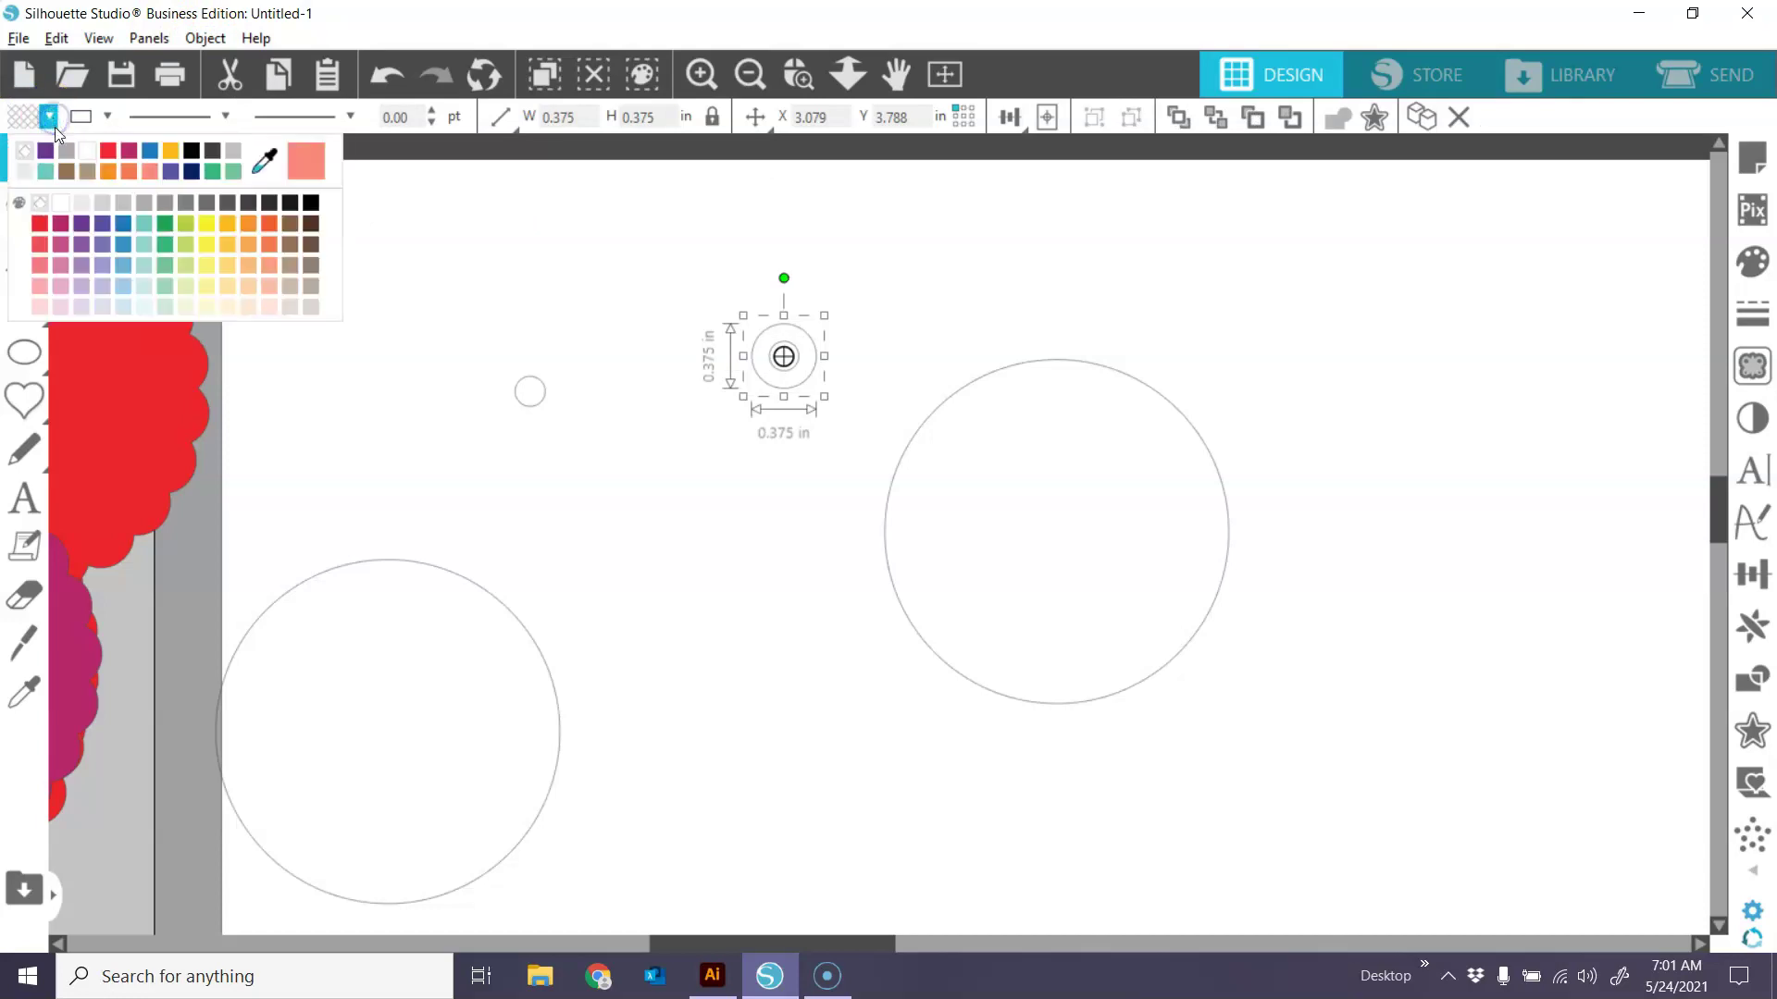
{"action": "left_click", "coordinate": [55, 153]}
{"action": "left_click", "coordinate": [895, 287]}
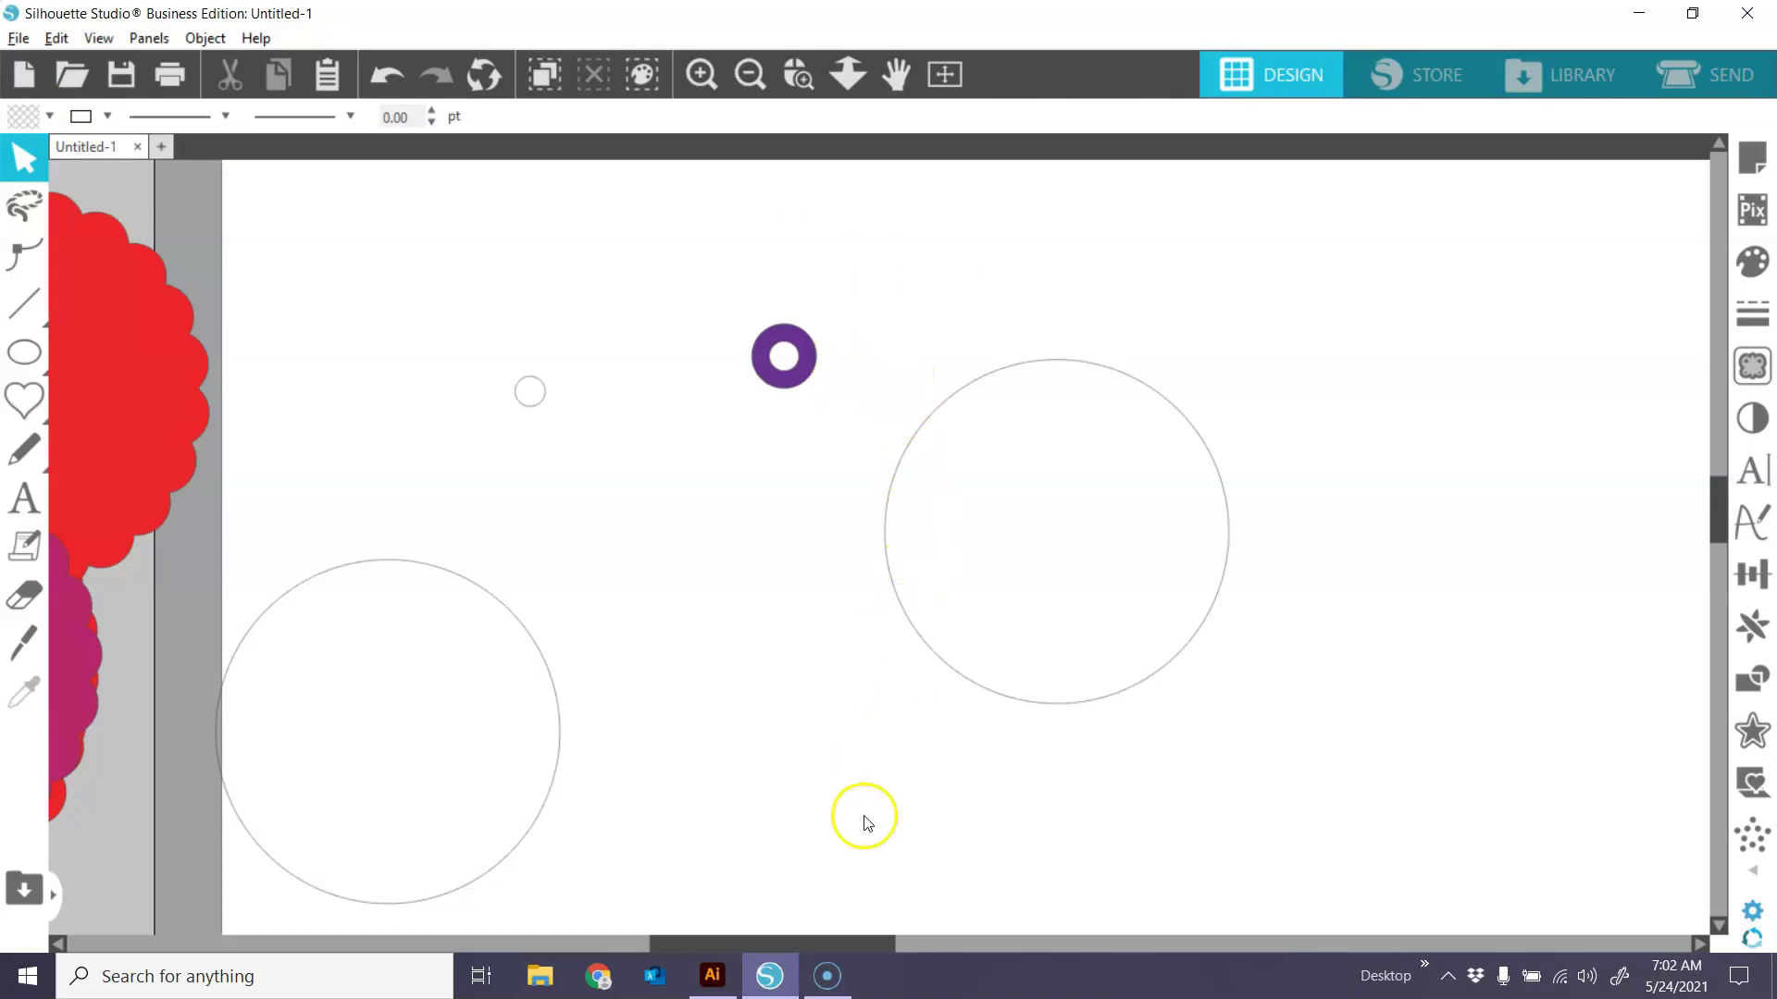
Move the purple ring above the separate large circle and replicate it along that circle using Object on Path.
{"action": "left_click_drag", "start_coordinate": [870, 943], "coordinate": [899, 942]}
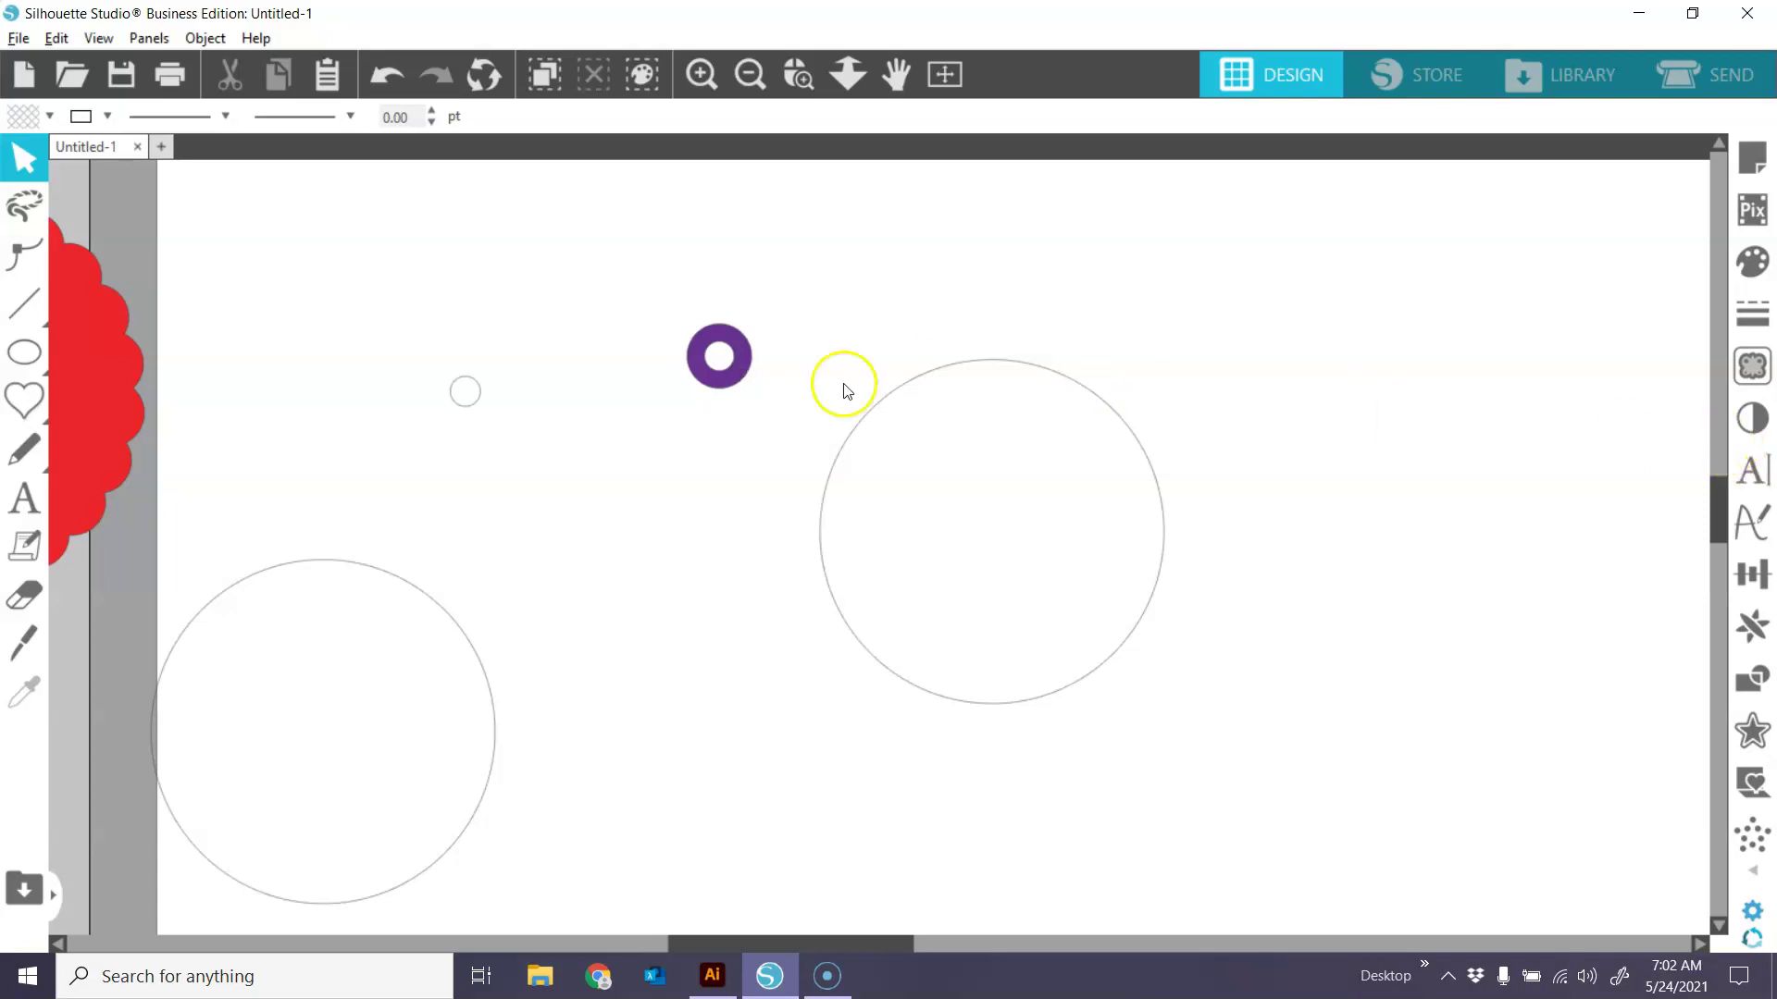
{"action": "left_click_drag", "start_coordinate": [721, 355], "coordinate": [1270, 266]}
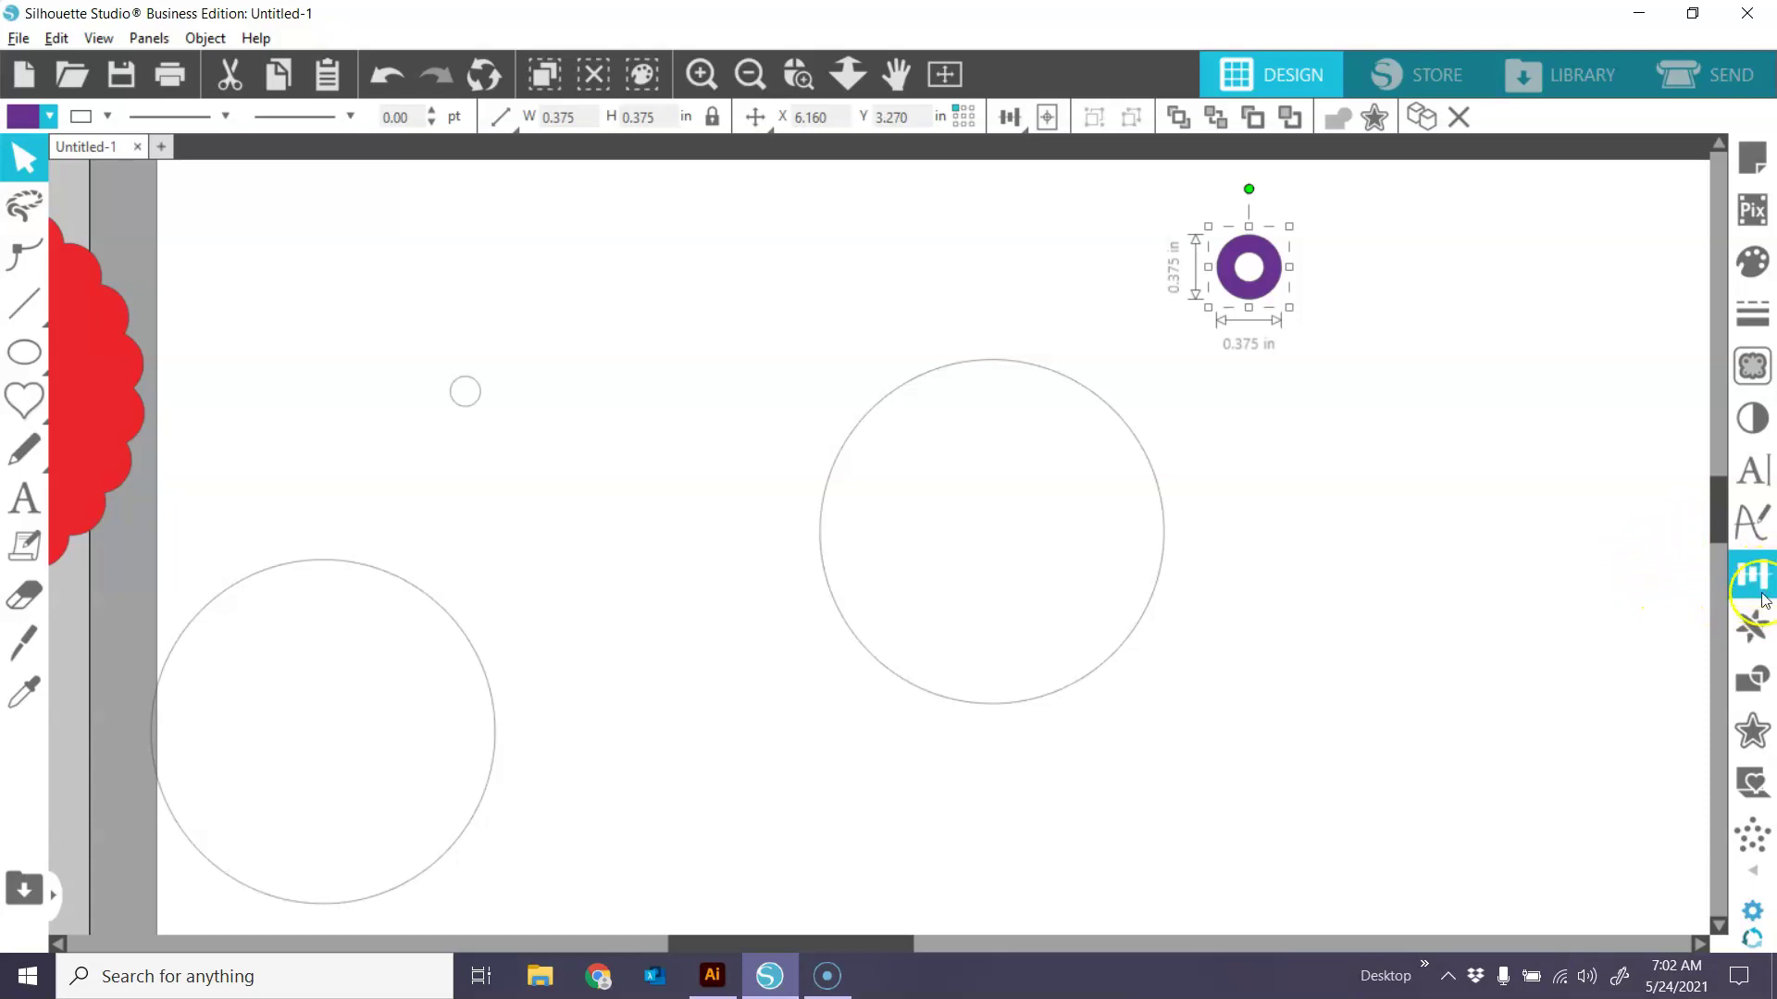
{"action": "left_click", "coordinate": [1754, 627]}
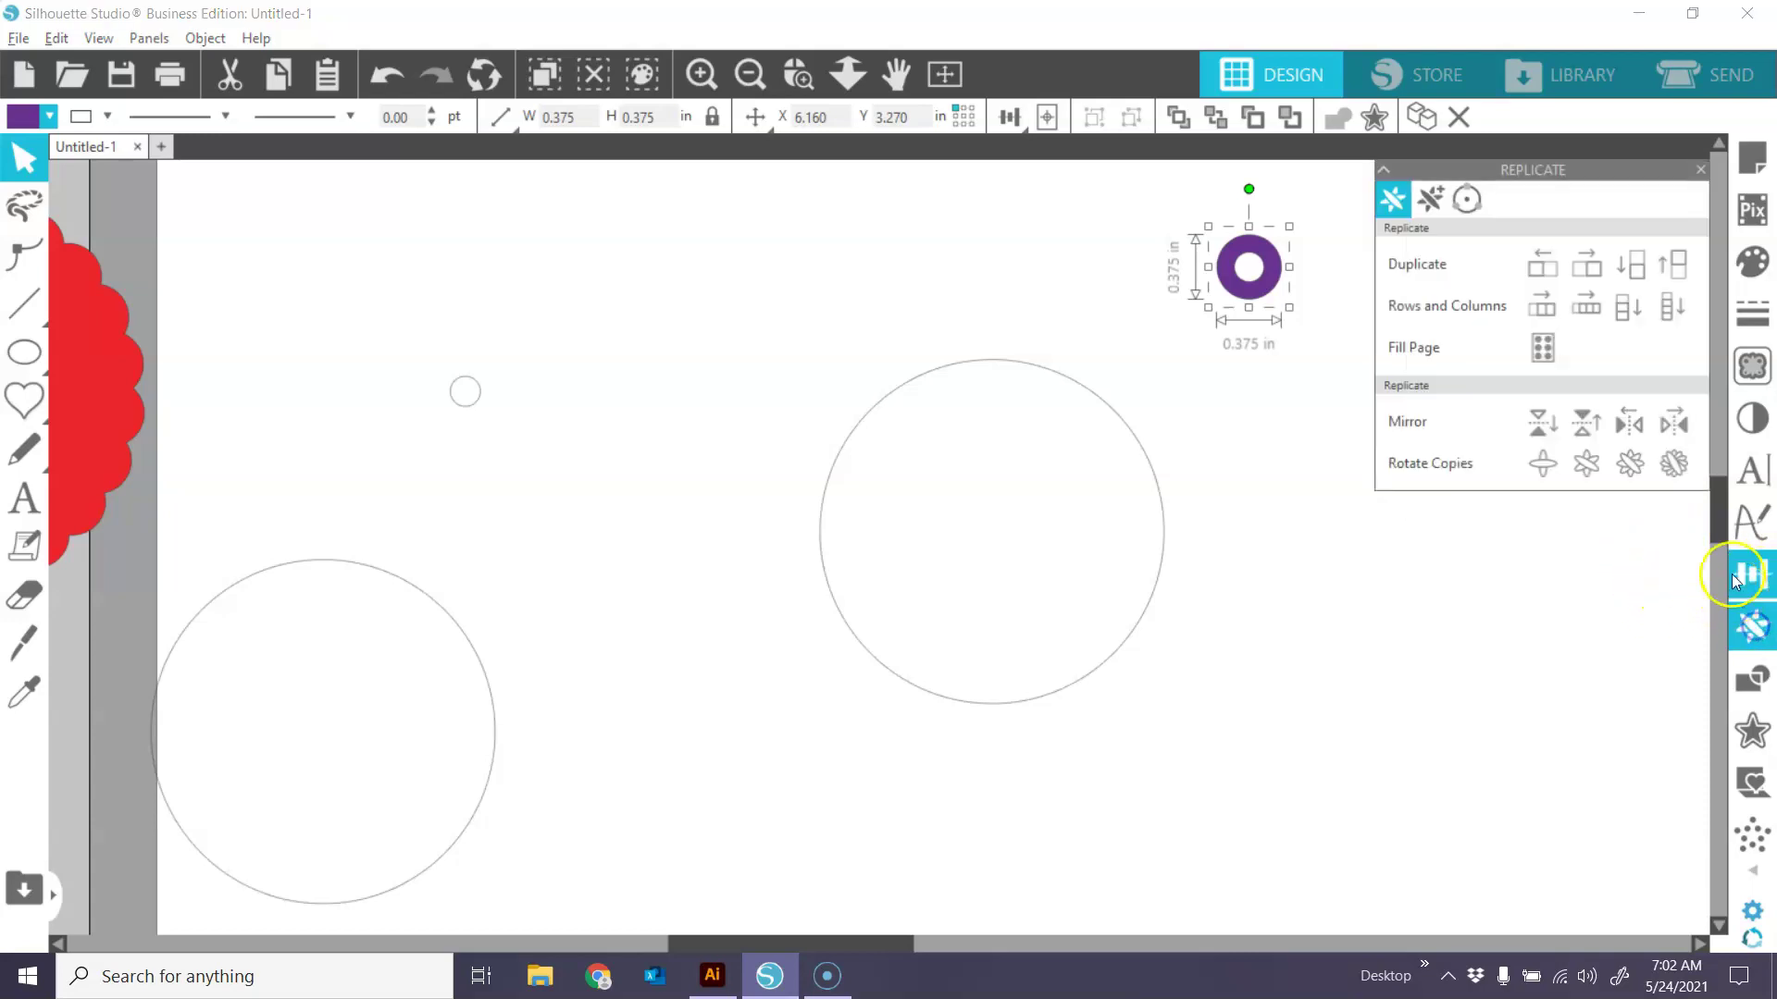
{"action": "left_click", "coordinate": [1475, 196]}
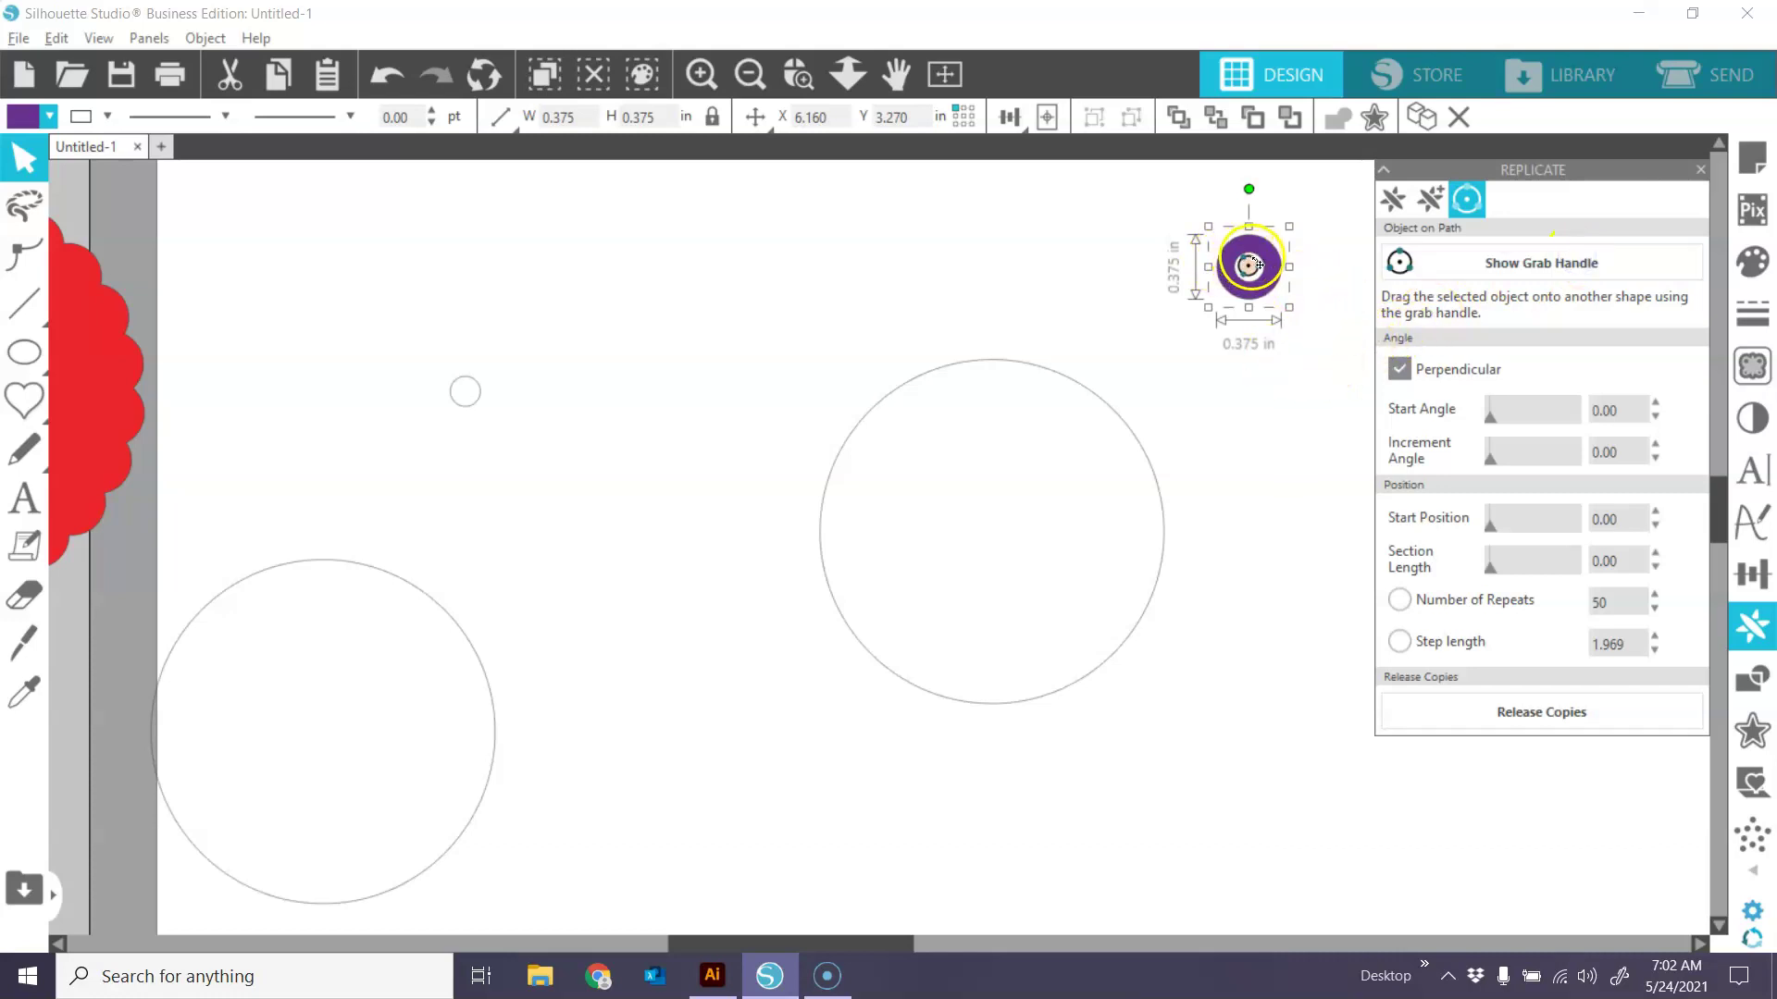
{"action": "left_click_drag", "start_coordinate": [1258, 265], "coordinate": [1114, 398]}
{"action": "left_click", "coordinate": [1266, 390]}
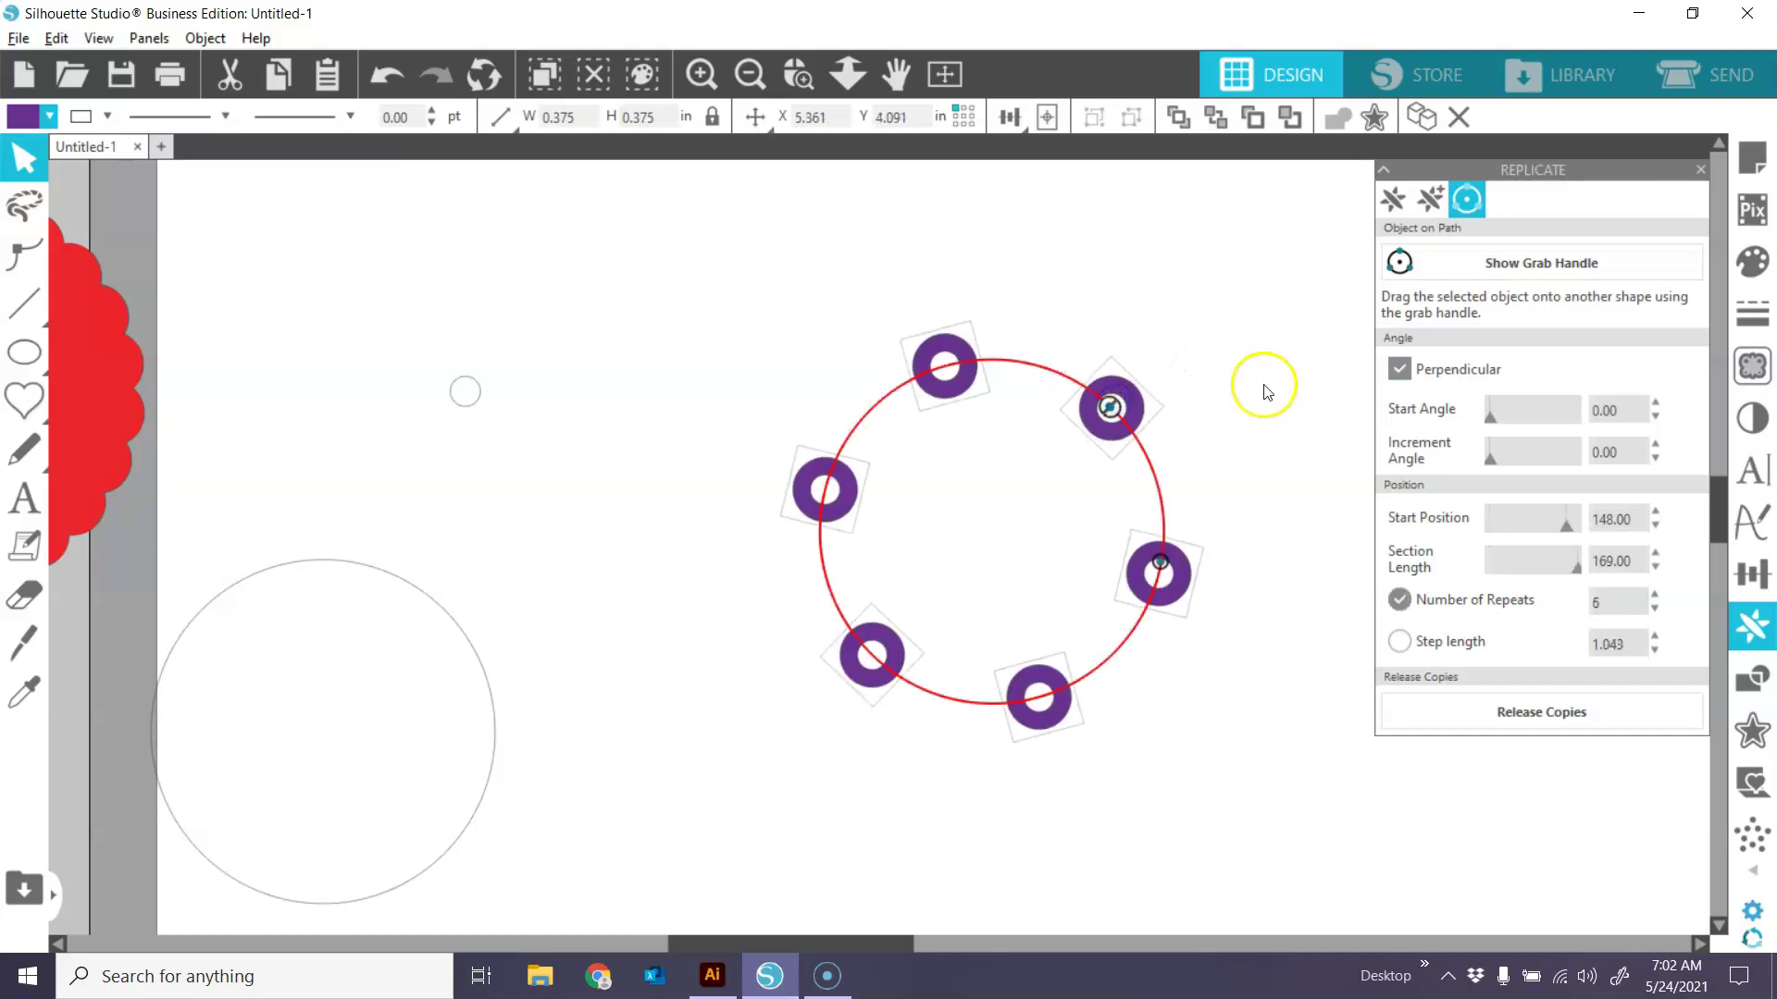
Increase the number of ring repeats along the circle to 22 so the rings overlap.
{"action": "left_click", "coordinate": [1656, 595]}
{"action": "left_click", "coordinate": [1655, 595]}
{"action": "left_click", "coordinate": [1653, 595]}
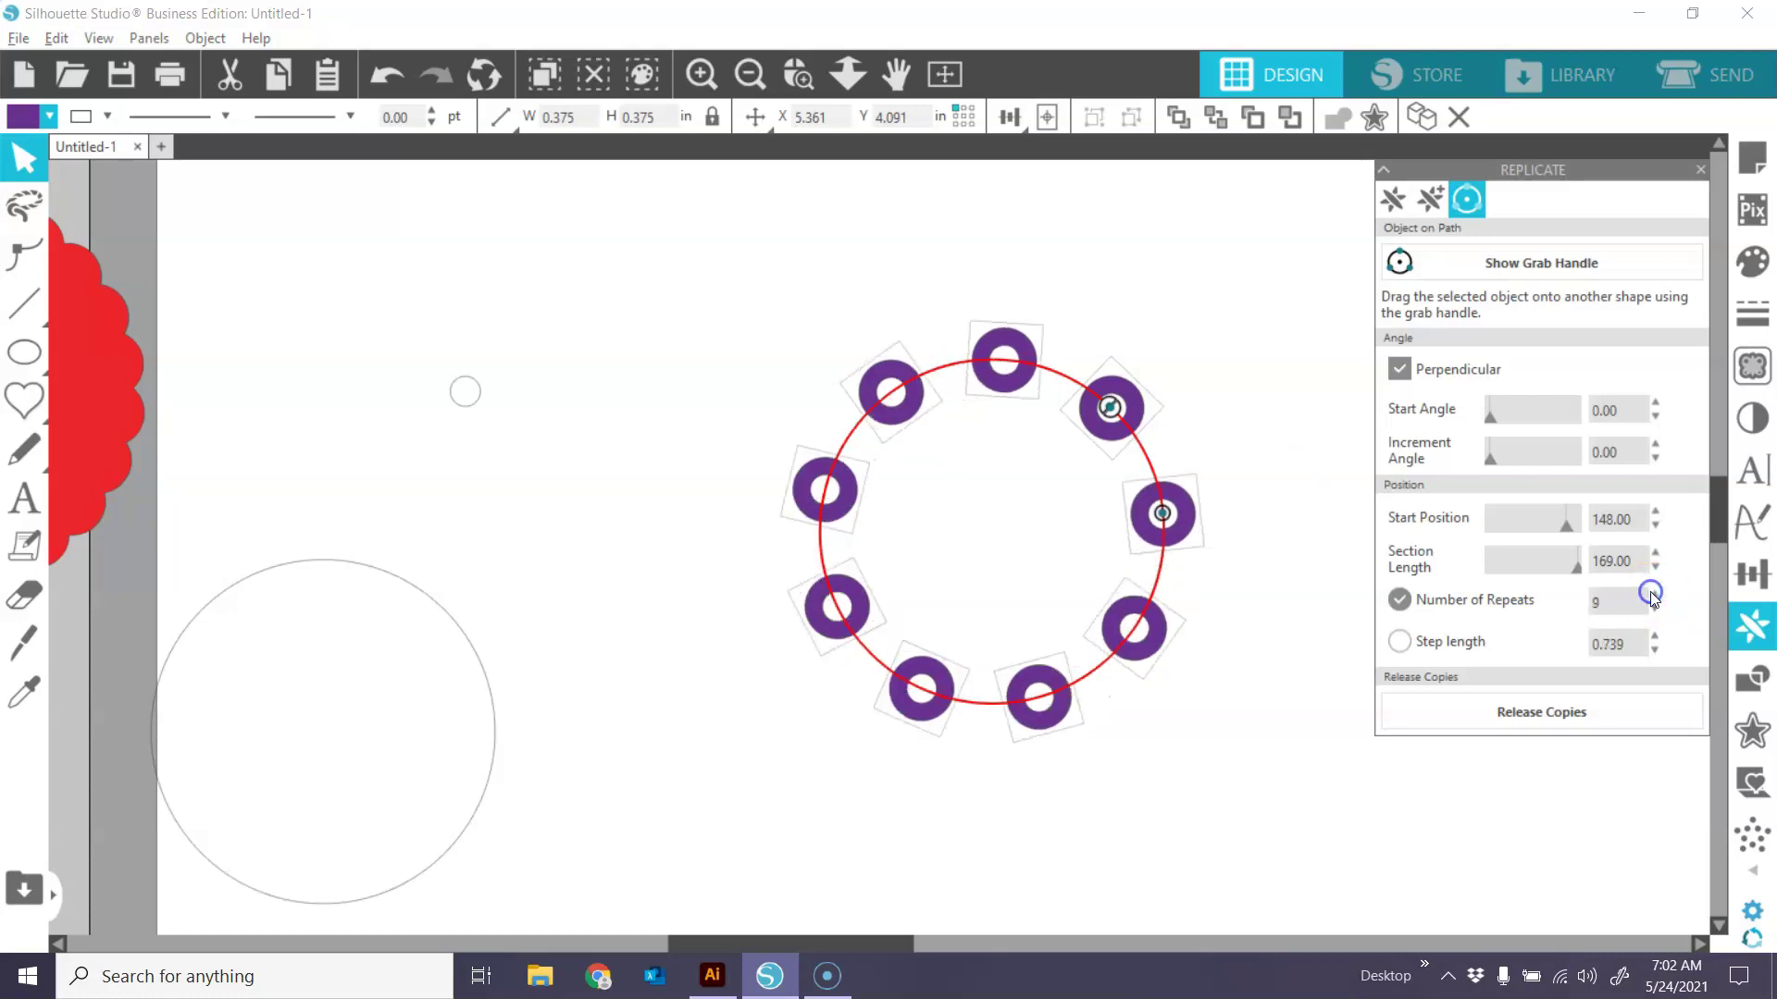
{"action": "left_click", "coordinate": [1653, 595]}
{"action": "left_click", "coordinate": [1653, 595]}
{"action": "left_click", "coordinate": [1651, 594]}
{"action": "left_click", "coordinate": [1651, 593]}
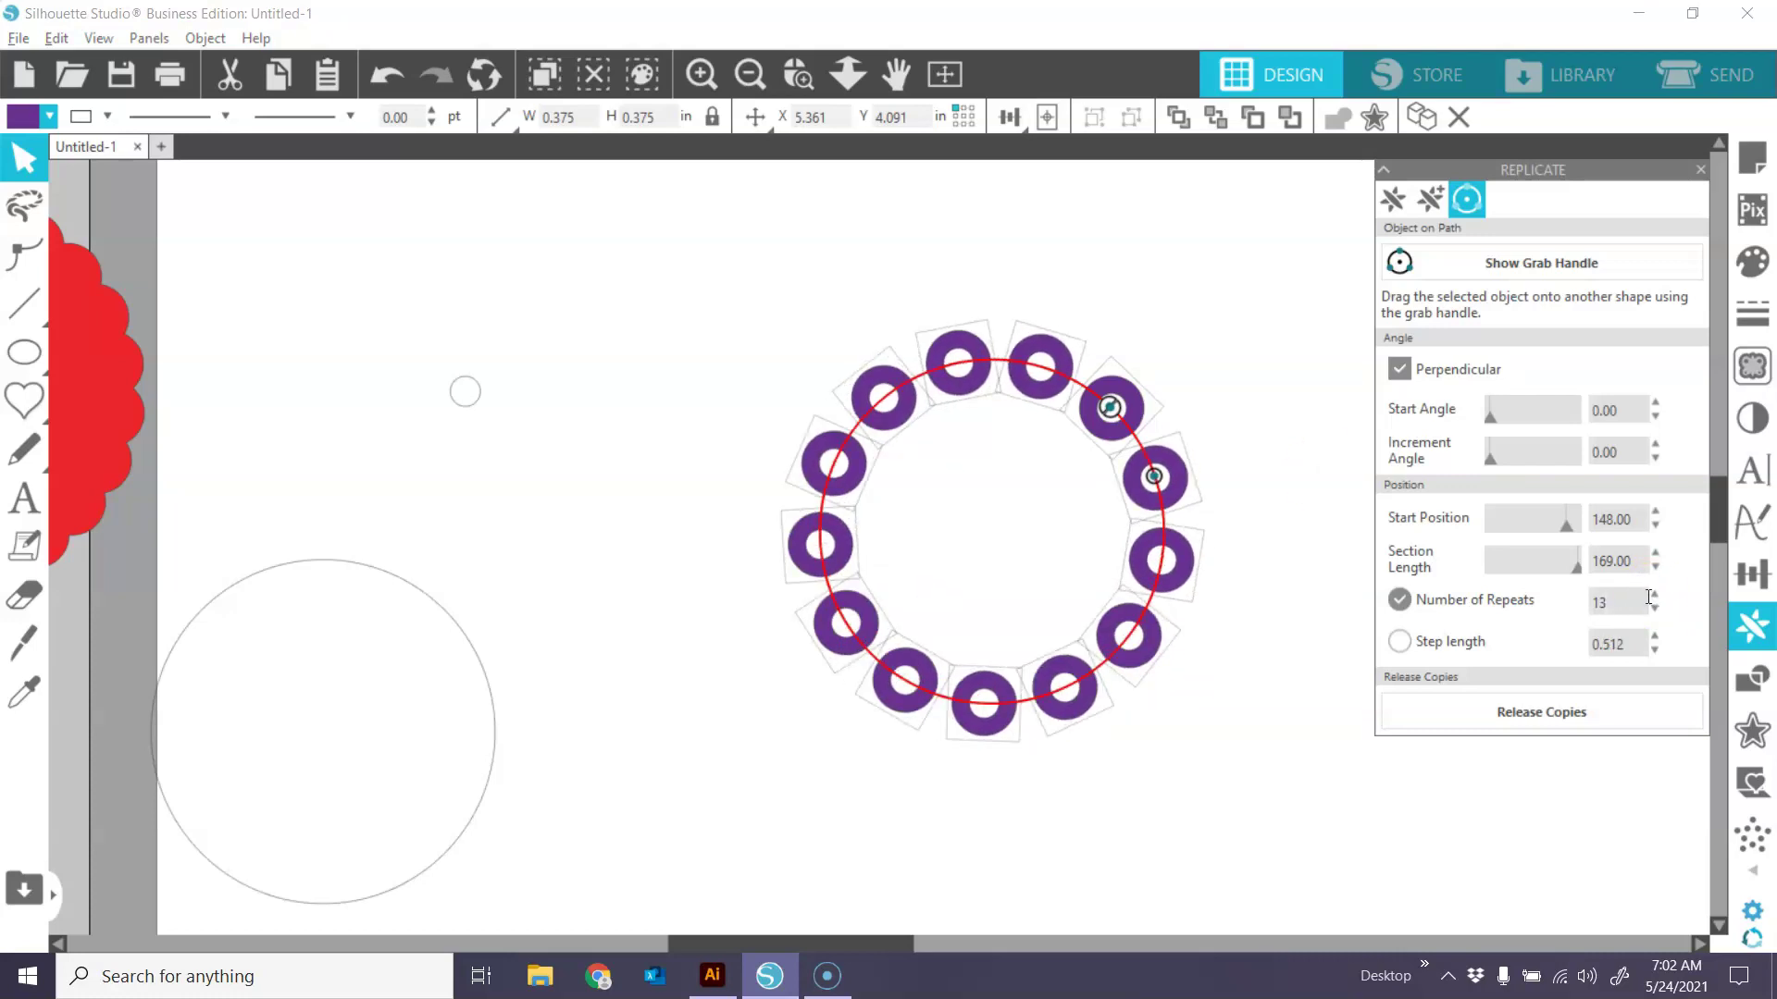
{"action": "left_click", "coordinate": [1654, 594]}
{"action": "left_click", "coordinate": [1654, 594]}
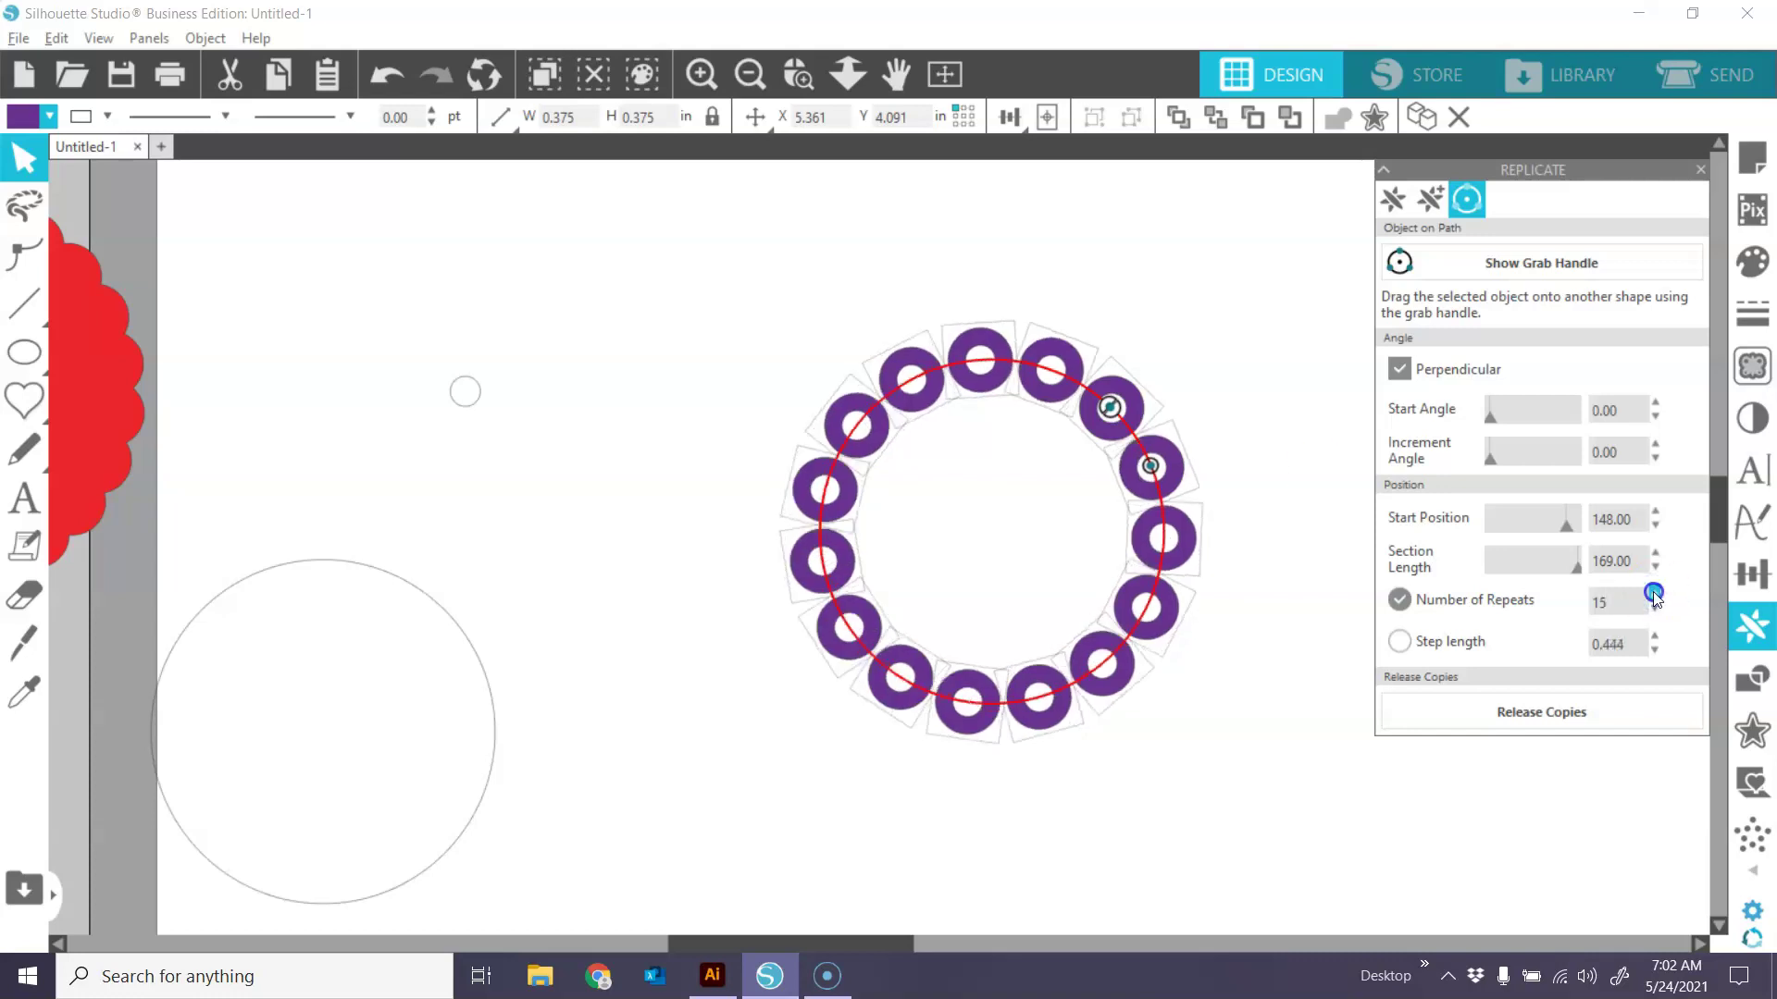
{"action": "left_click", "coordinate": [1654, 594]}
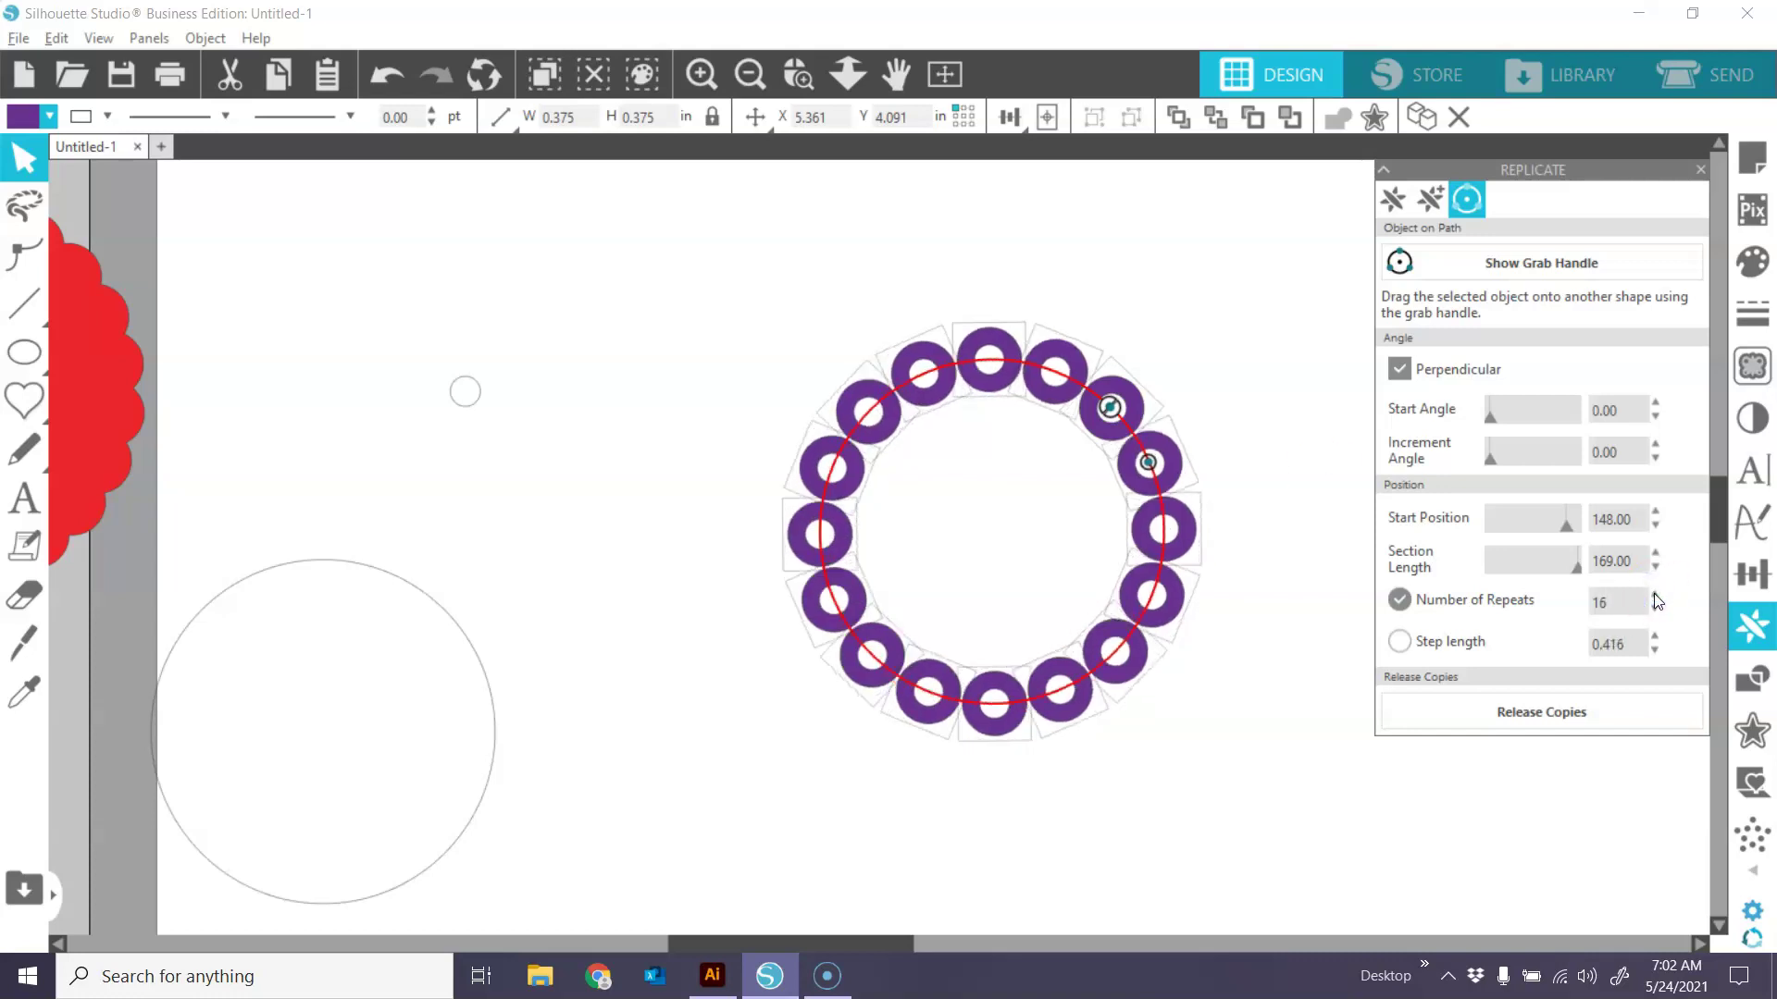
{"action": "left_click", "coordinate": [1654, 595]}
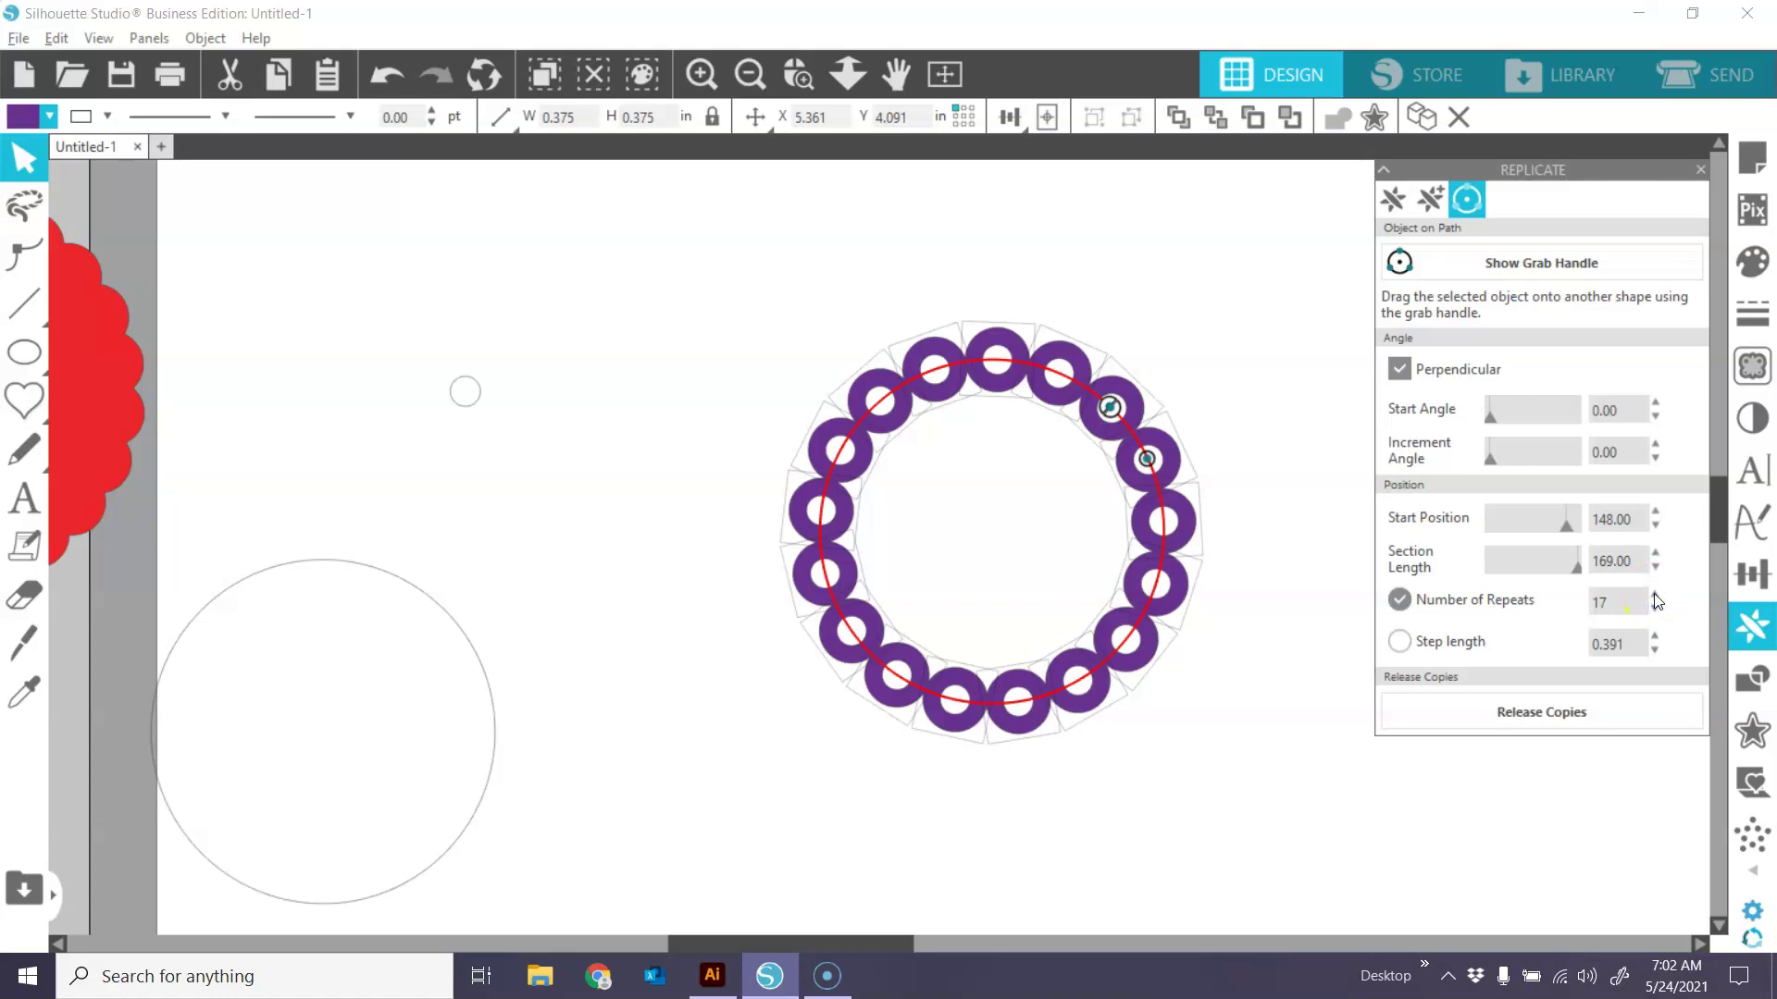
{"action": "left_click", "coordinate": [1655, 595]}
{"action": "left_click", "coordinate": [1654, 595]}
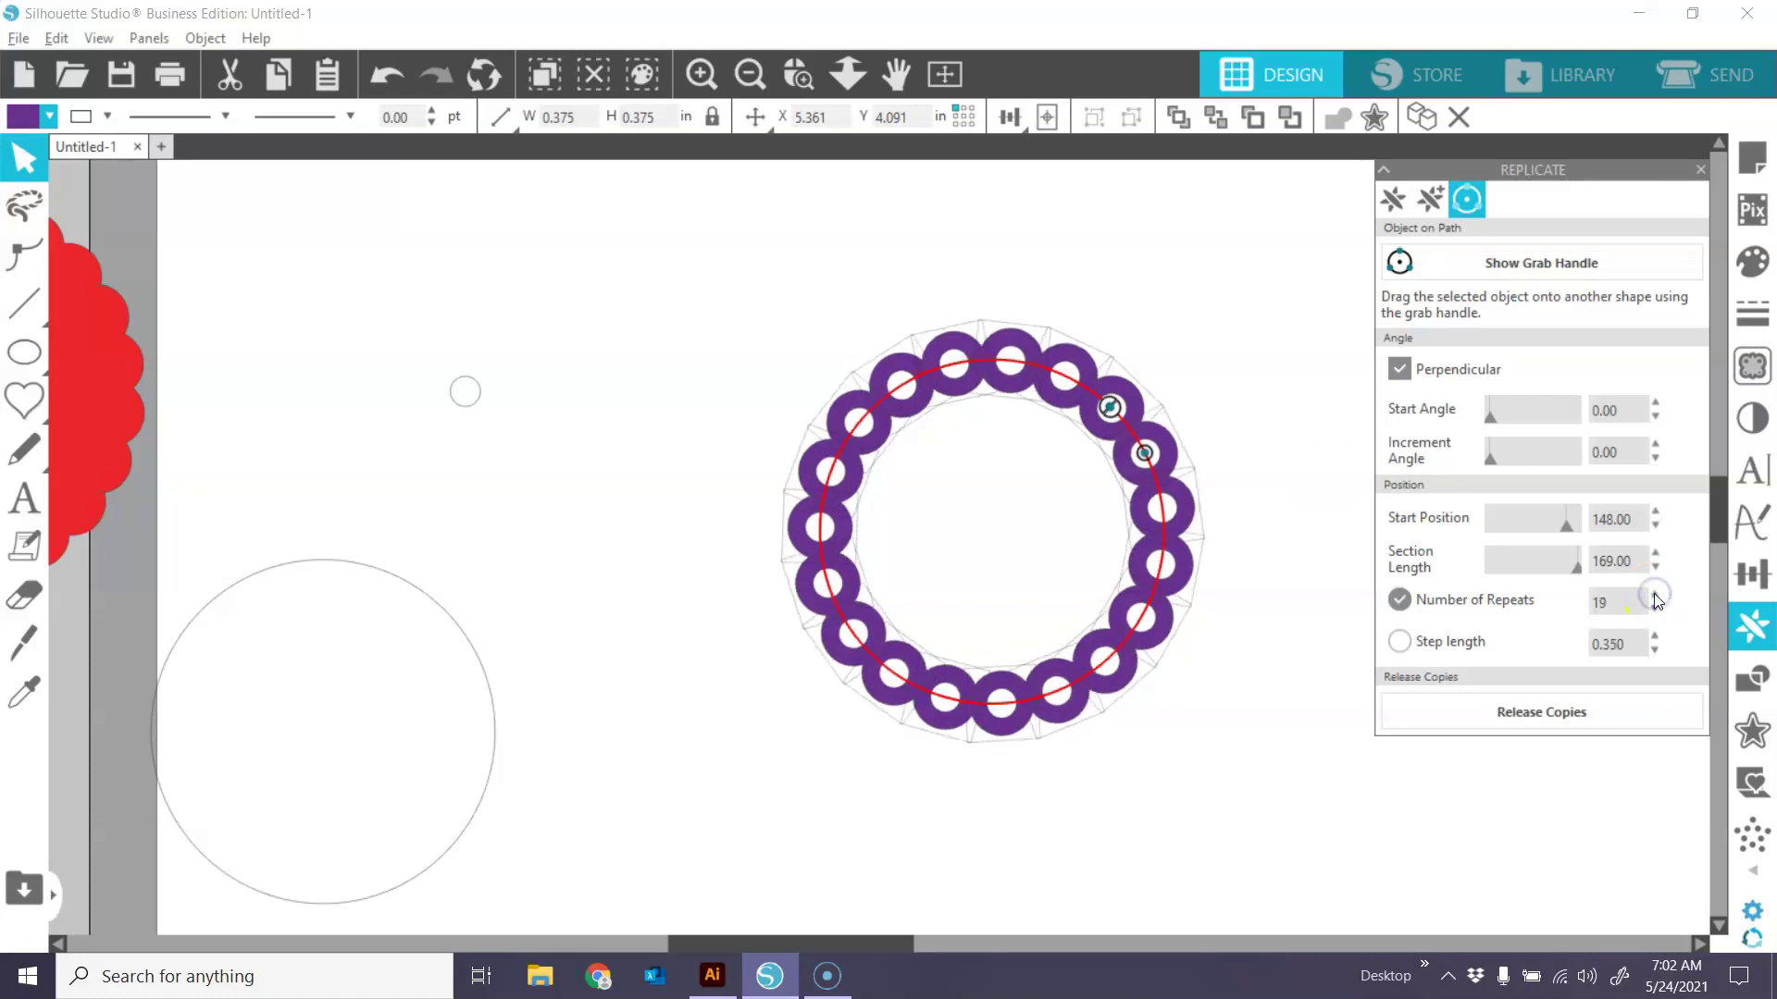
{"action": "left_click", "coordinate": [1654, 595]}
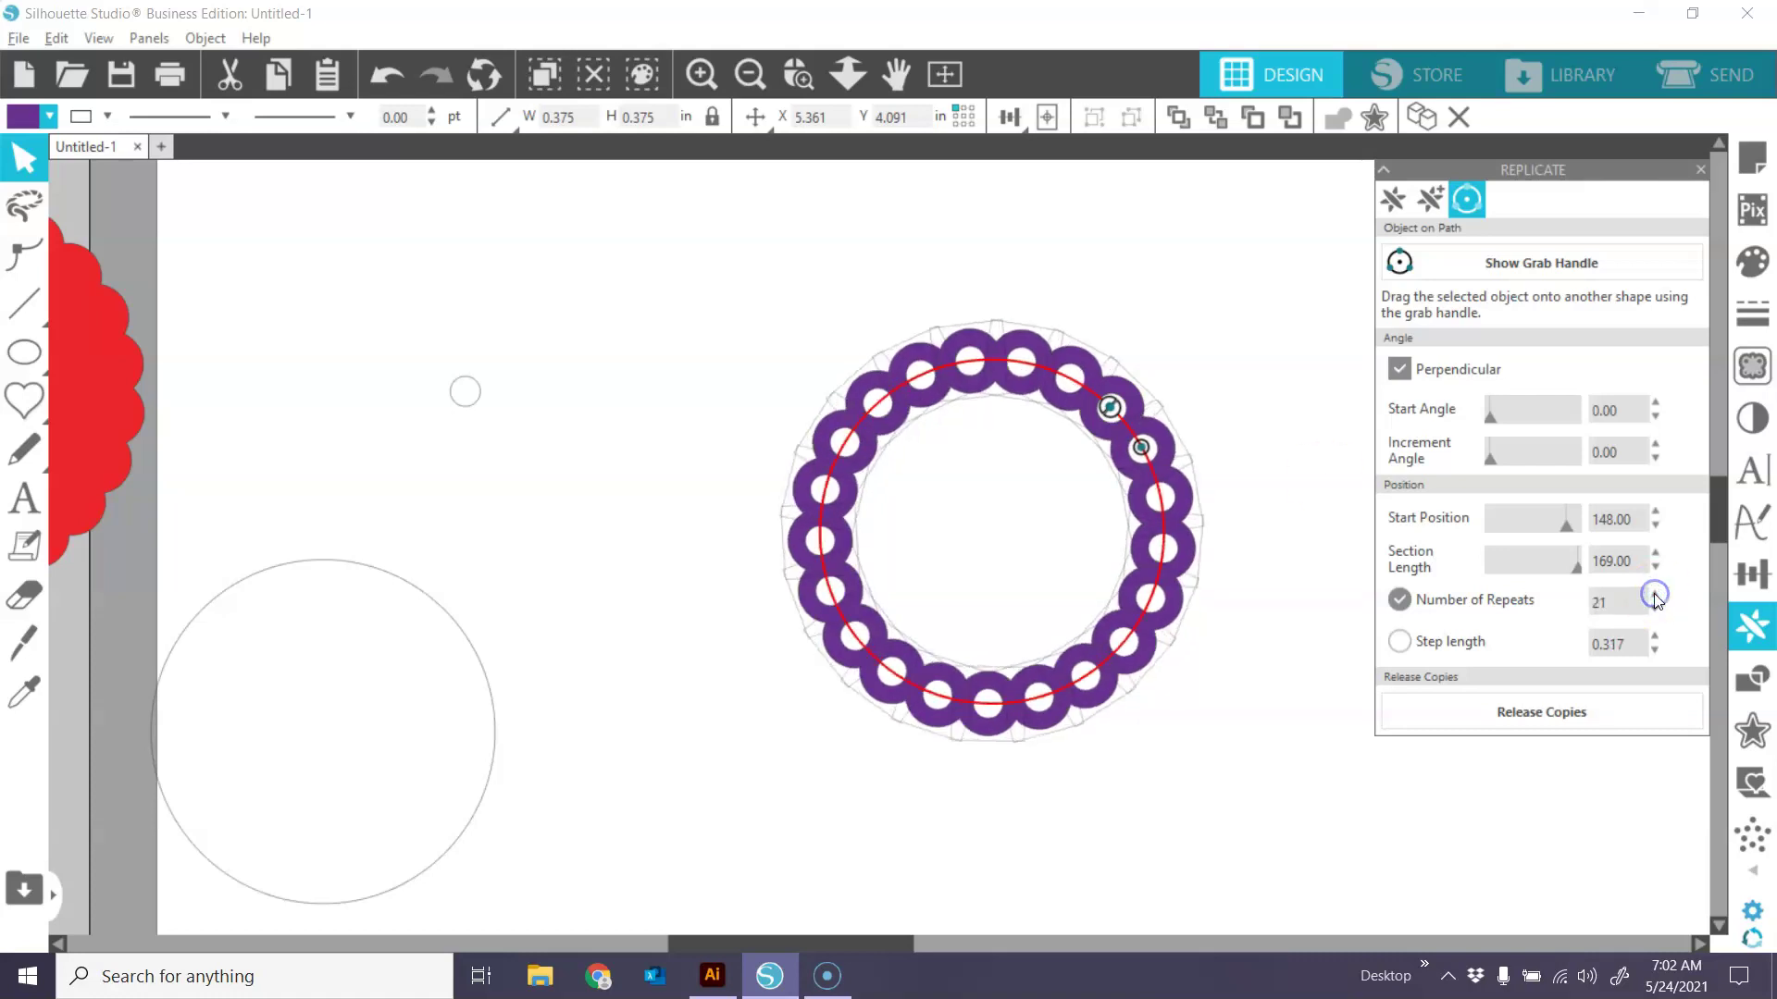
{"action": "left_click", "coordinate": [1655, 595]}
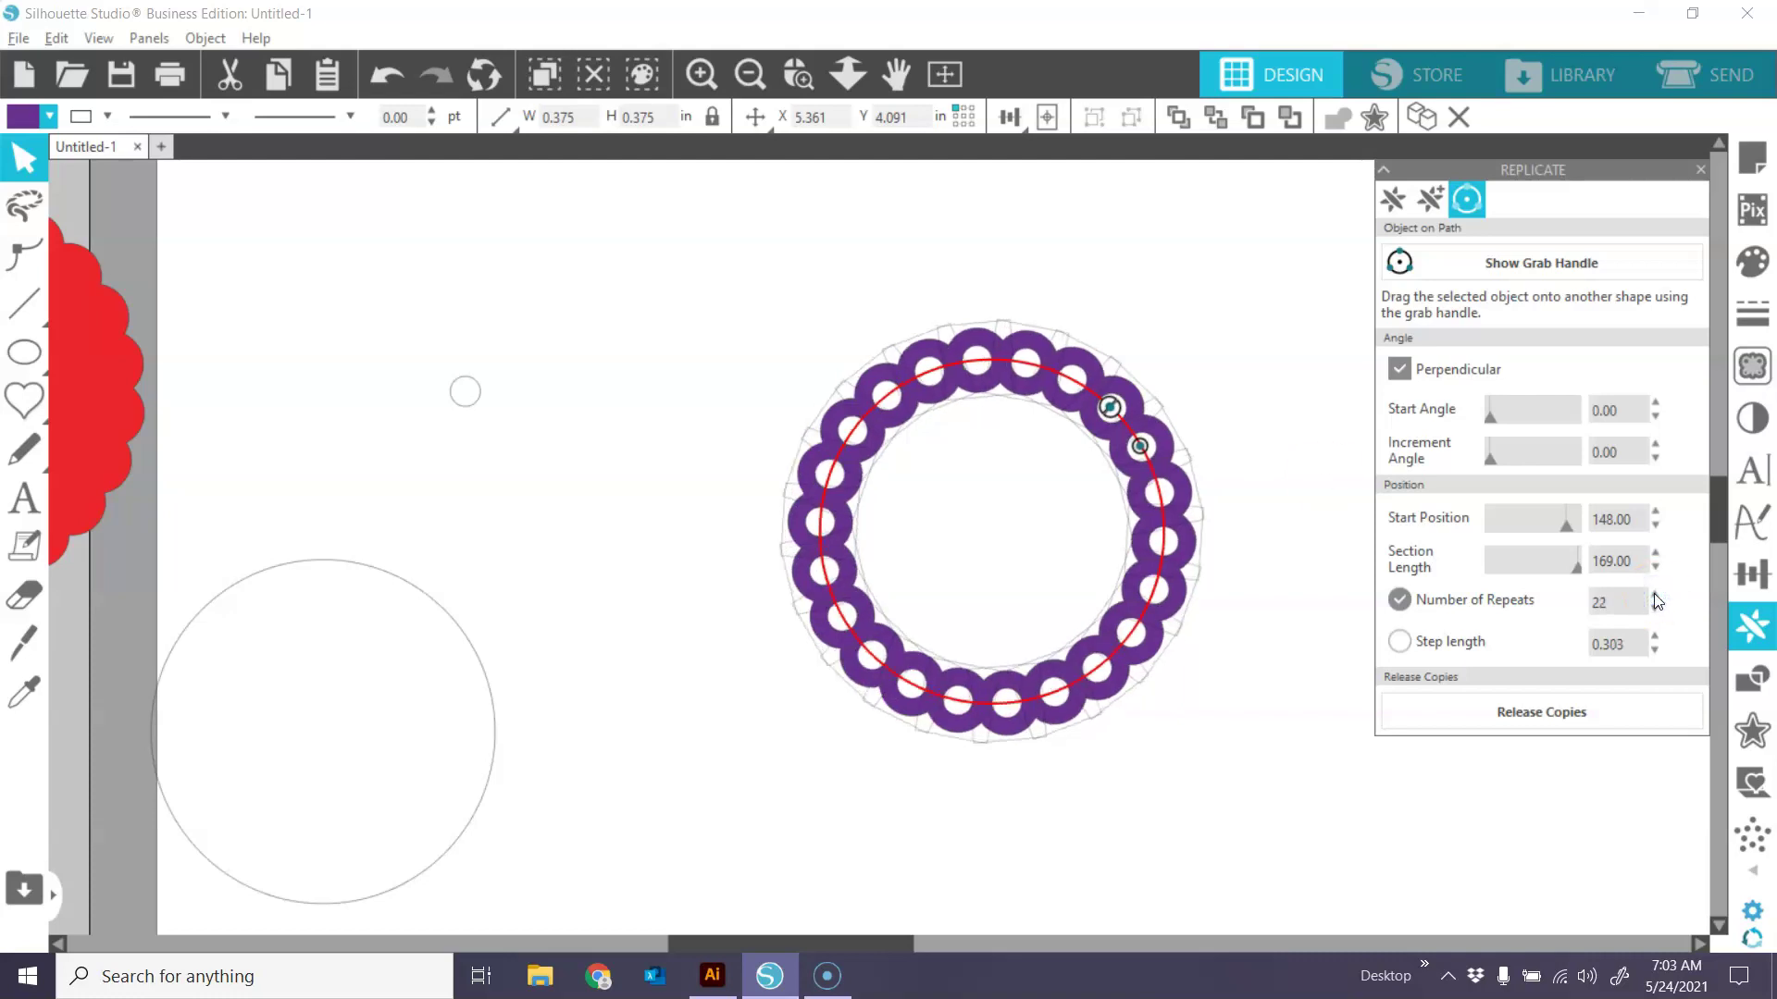
{"action": "left_click", "coordinate": [1289, 599]}
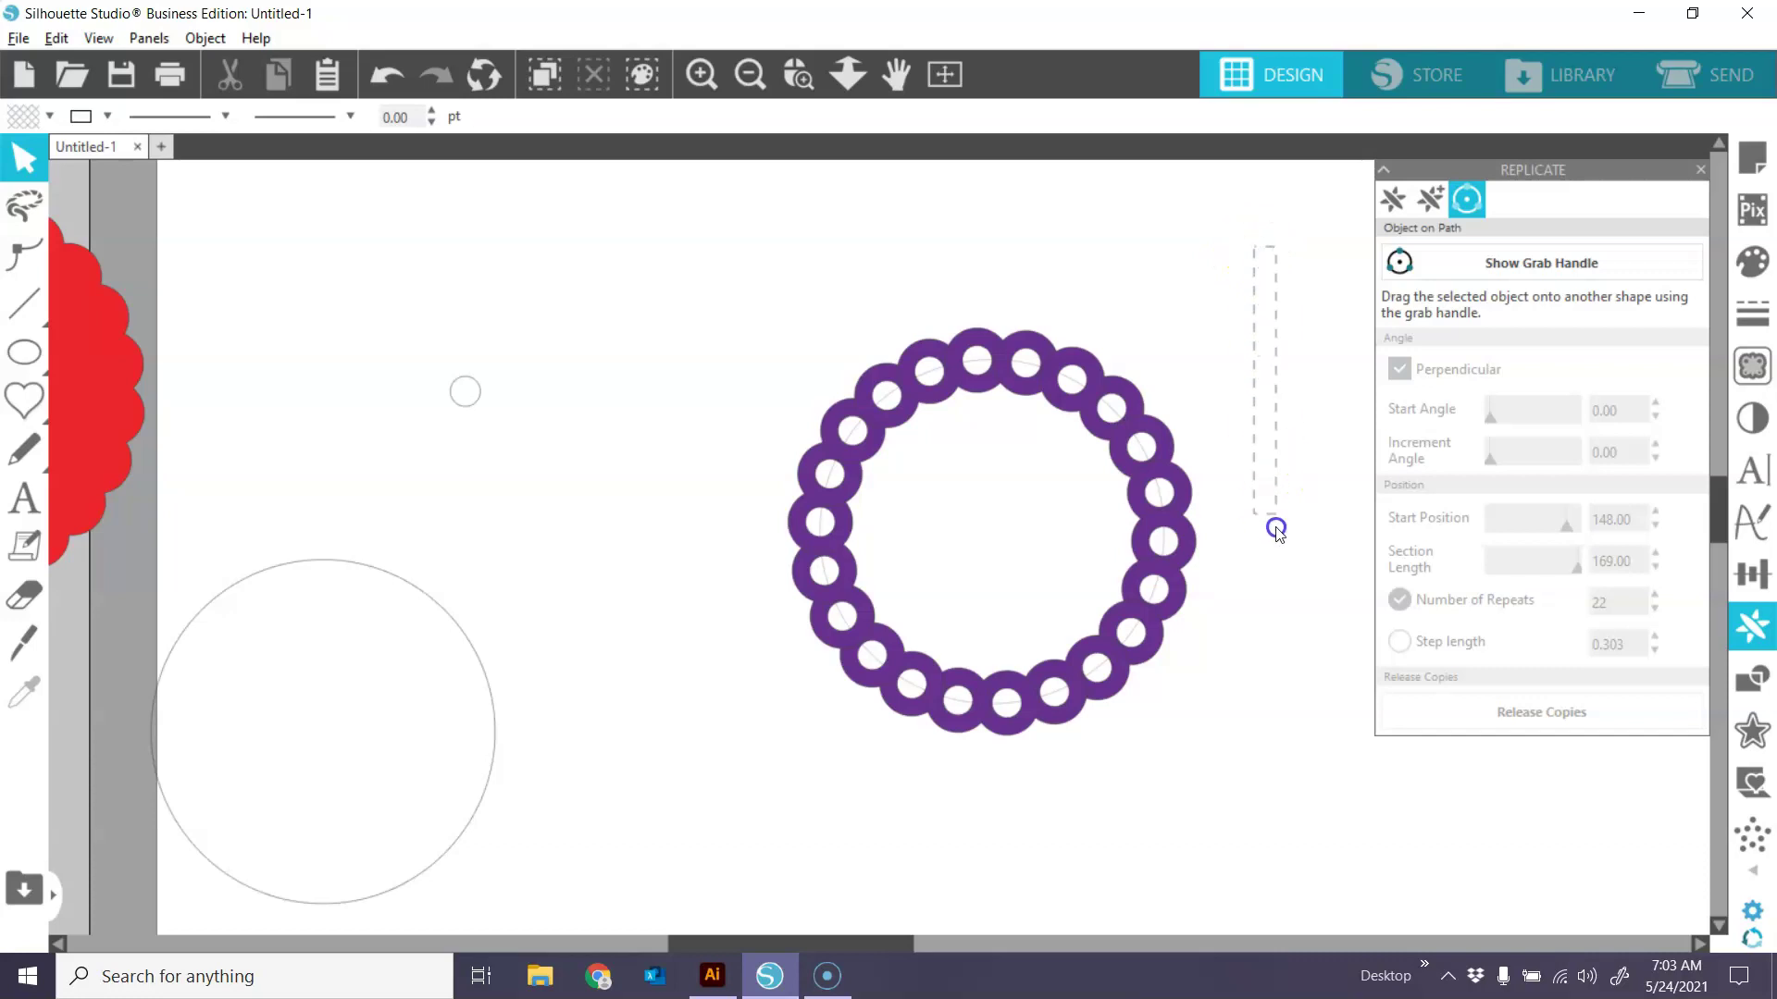
Select the circle with its replicated rings and release the copies from the path.
{"action": "left_click_drag", "start_coordinate": [1276, 530], "coordinate": [1039, 785]}
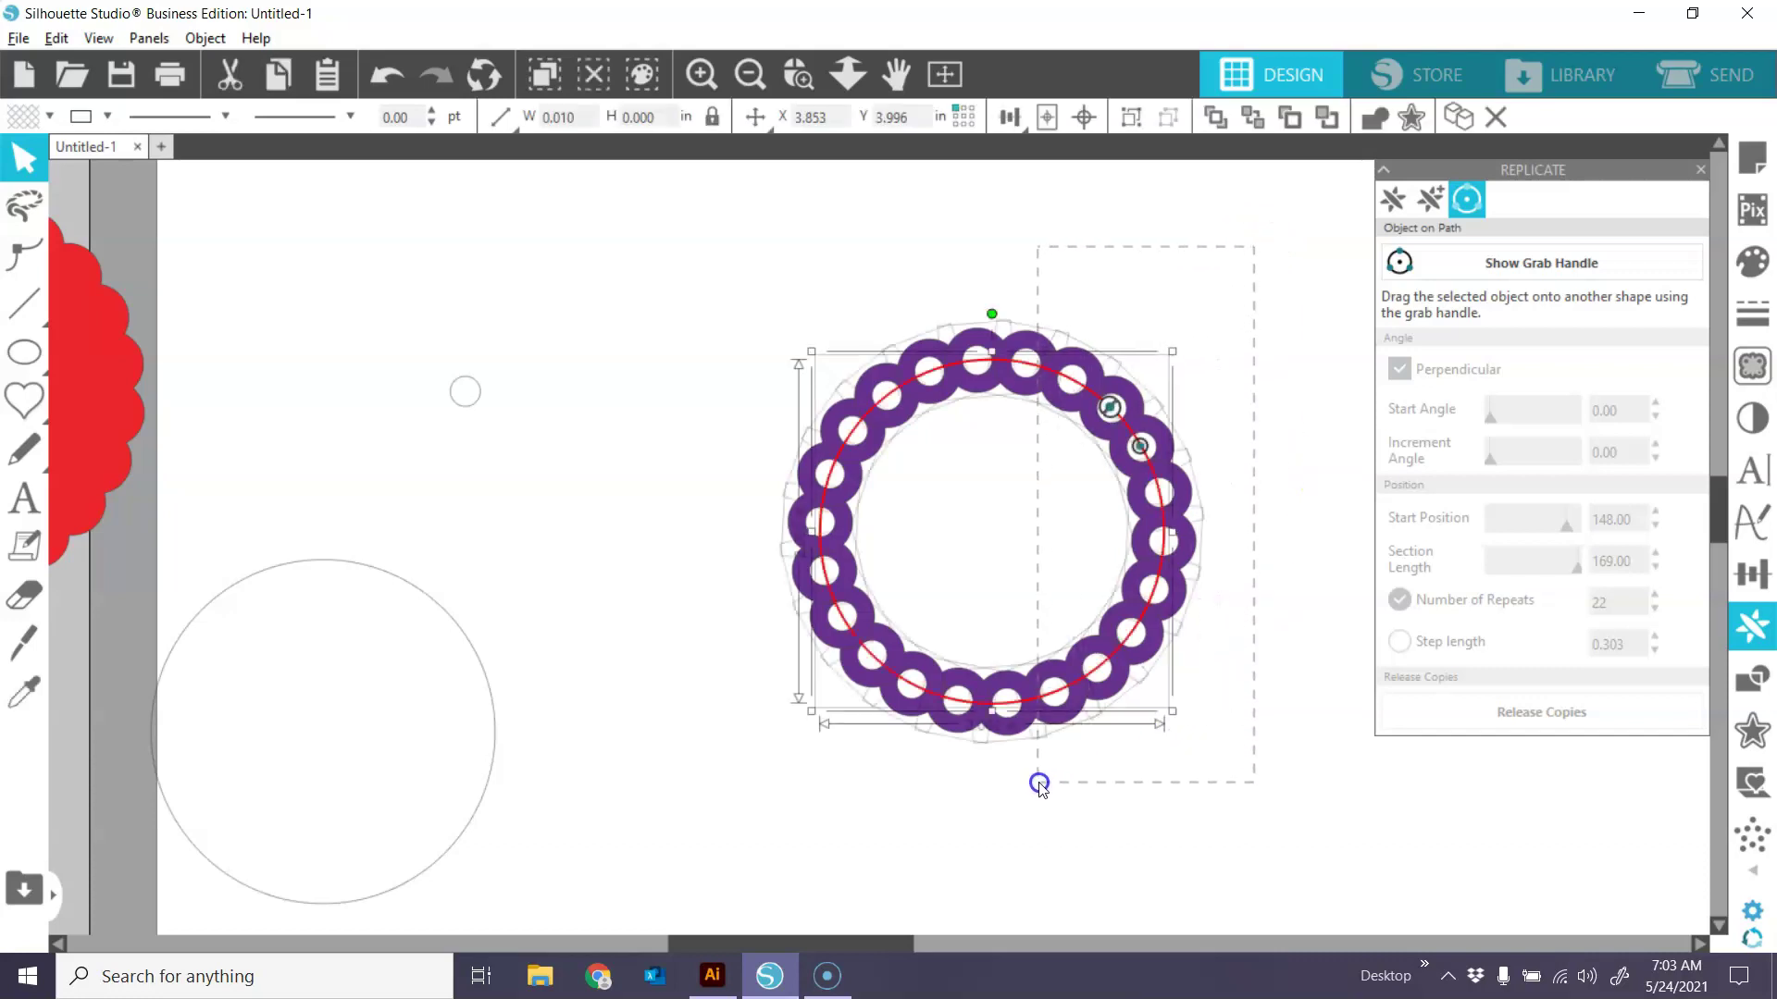
{"action": "left_click", "coordinate": [1012, 535]}
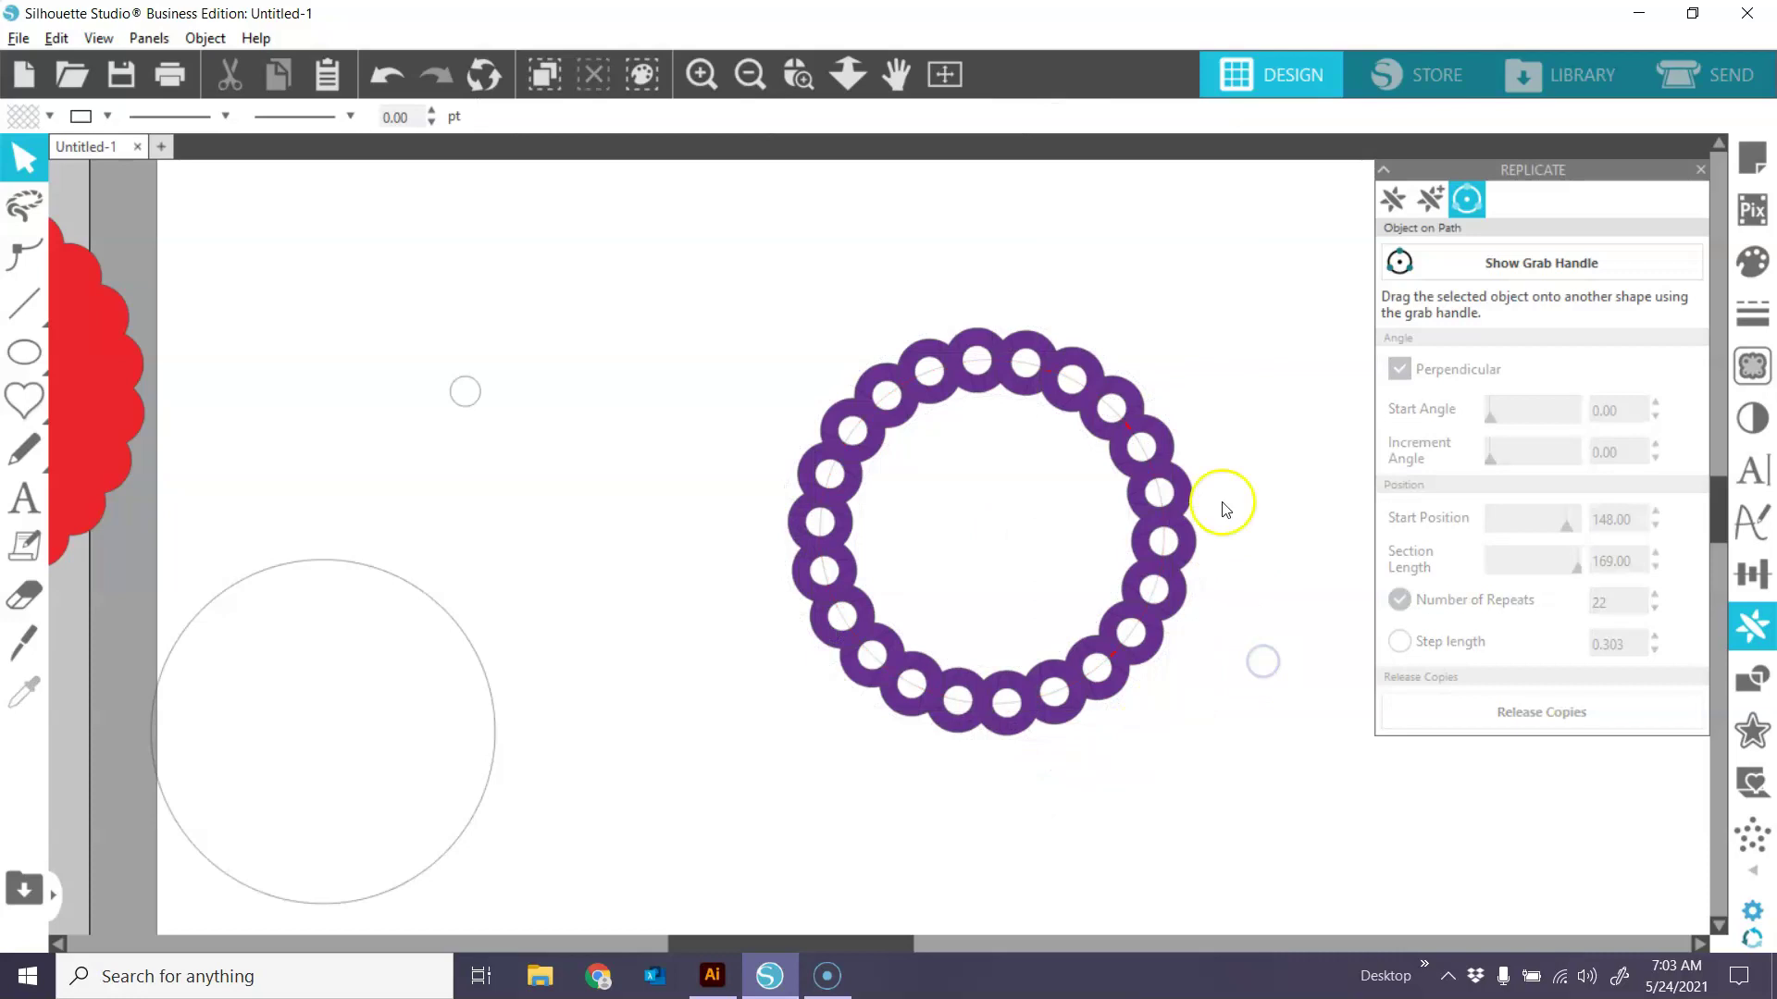
{"action": "left_click_drag", "start_coordinate": [1221, 302], "coordinate": [826, 851]}
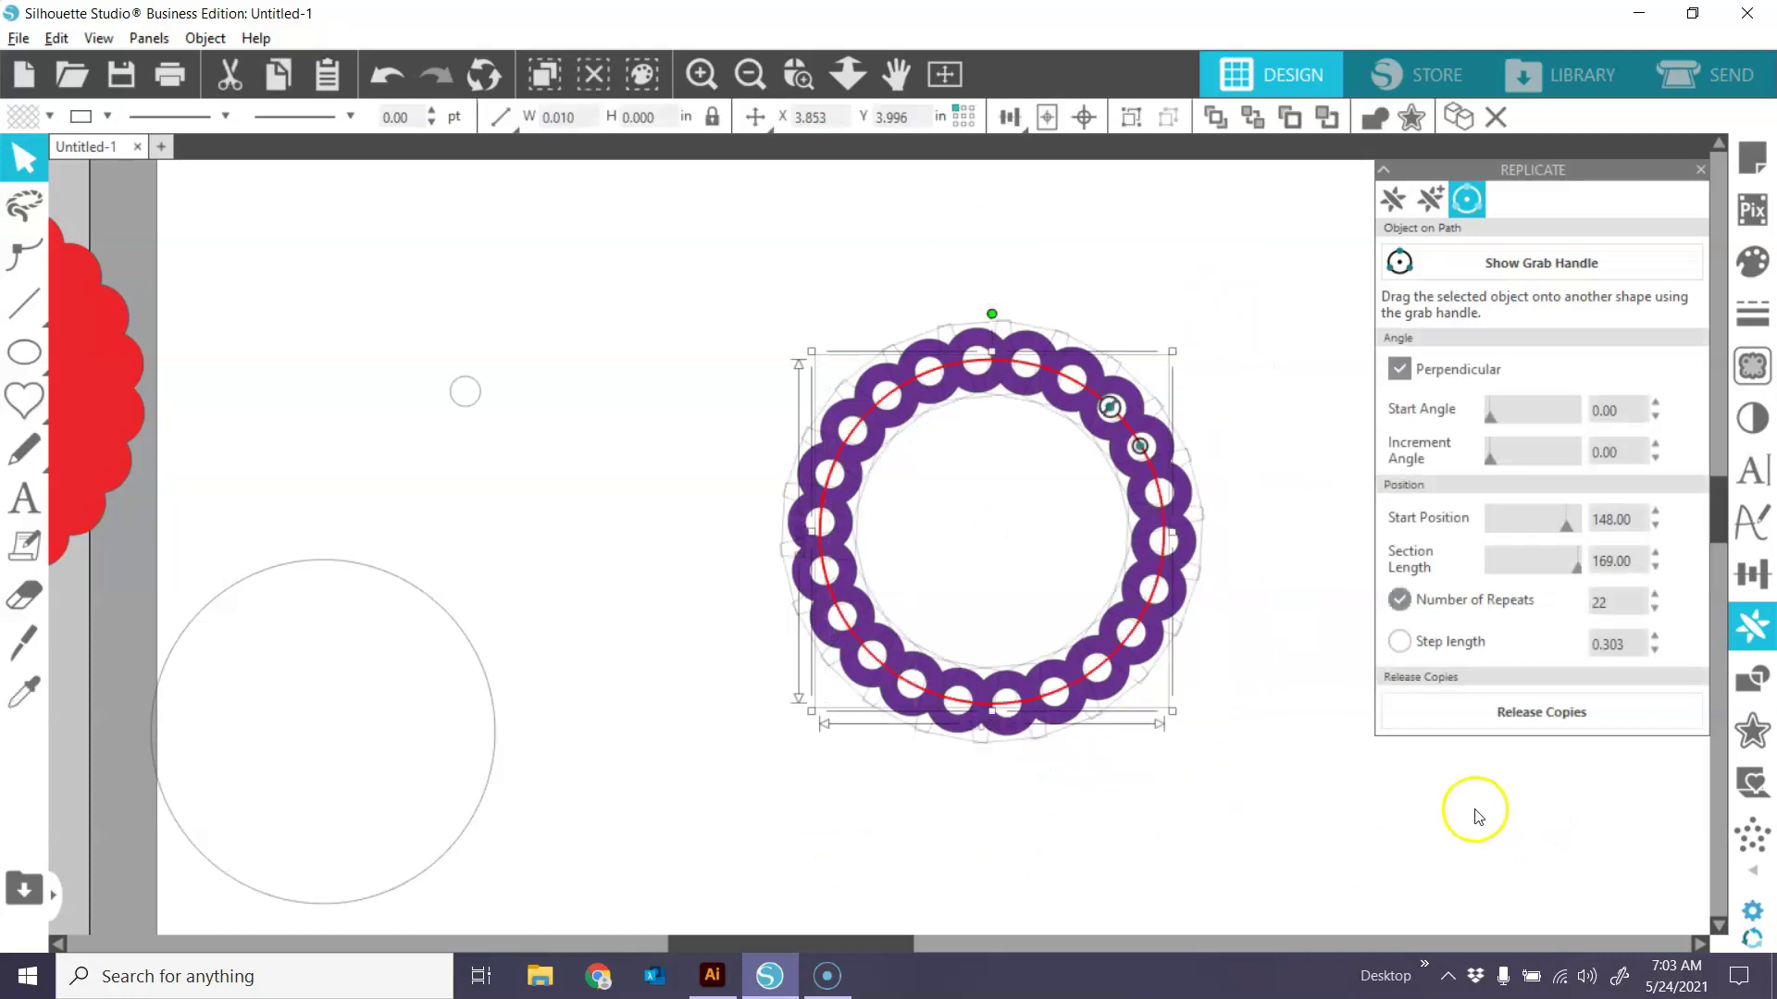
{"action": "left_click", "coordinate": [1525, 720]}
{"action": "left_click", "coordinate": [1242, 676]}
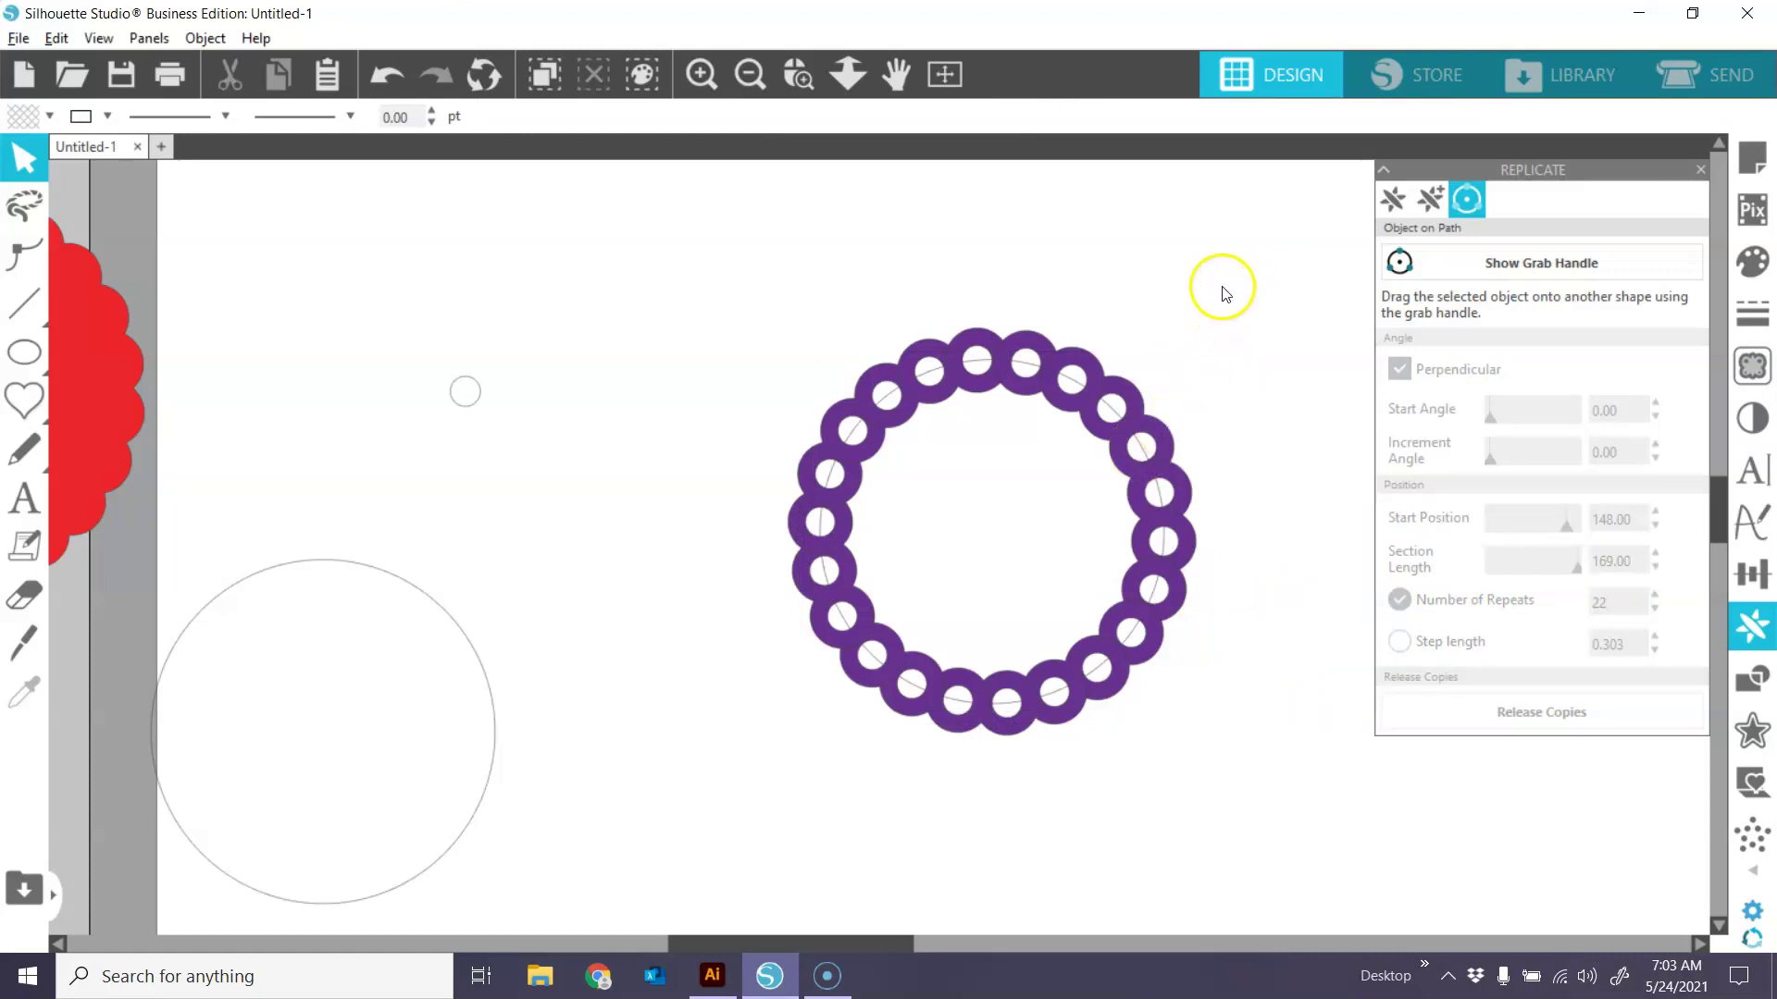
{"action": "left_click_drag", "start_coordinate": [1224, 276], "coordinate": [872, 752]}
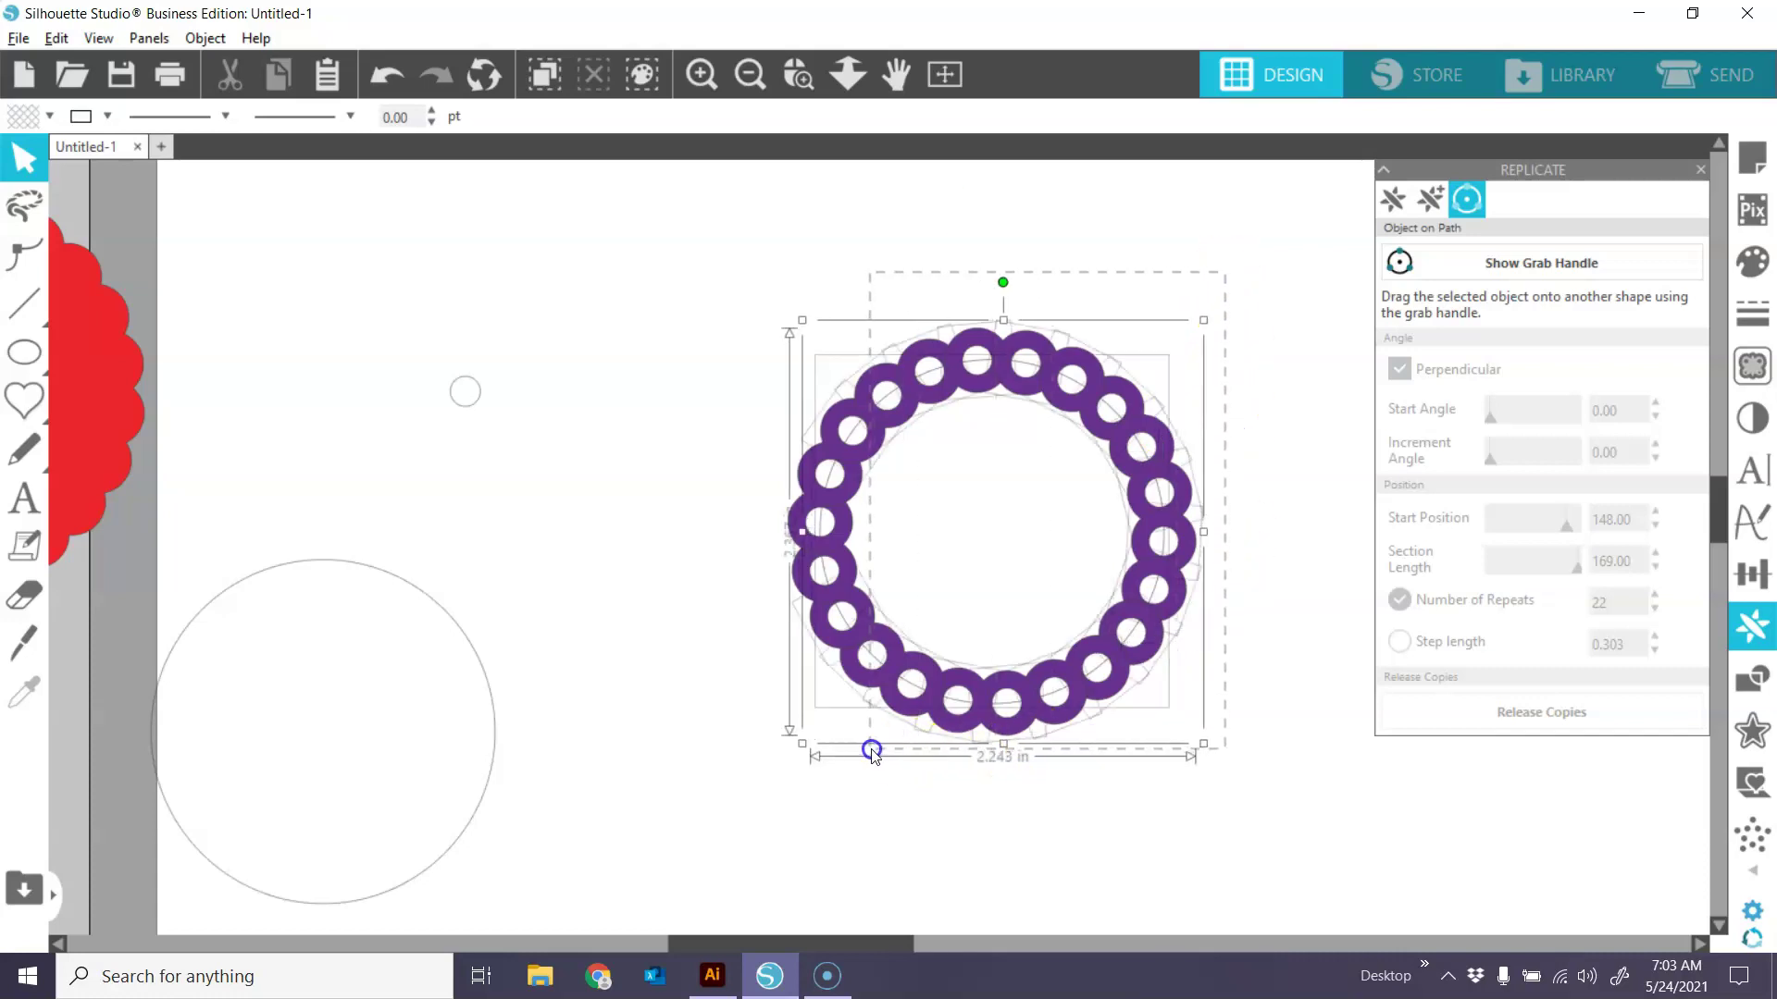
{"action": "left_click", "coordinate": [1131, 633]}
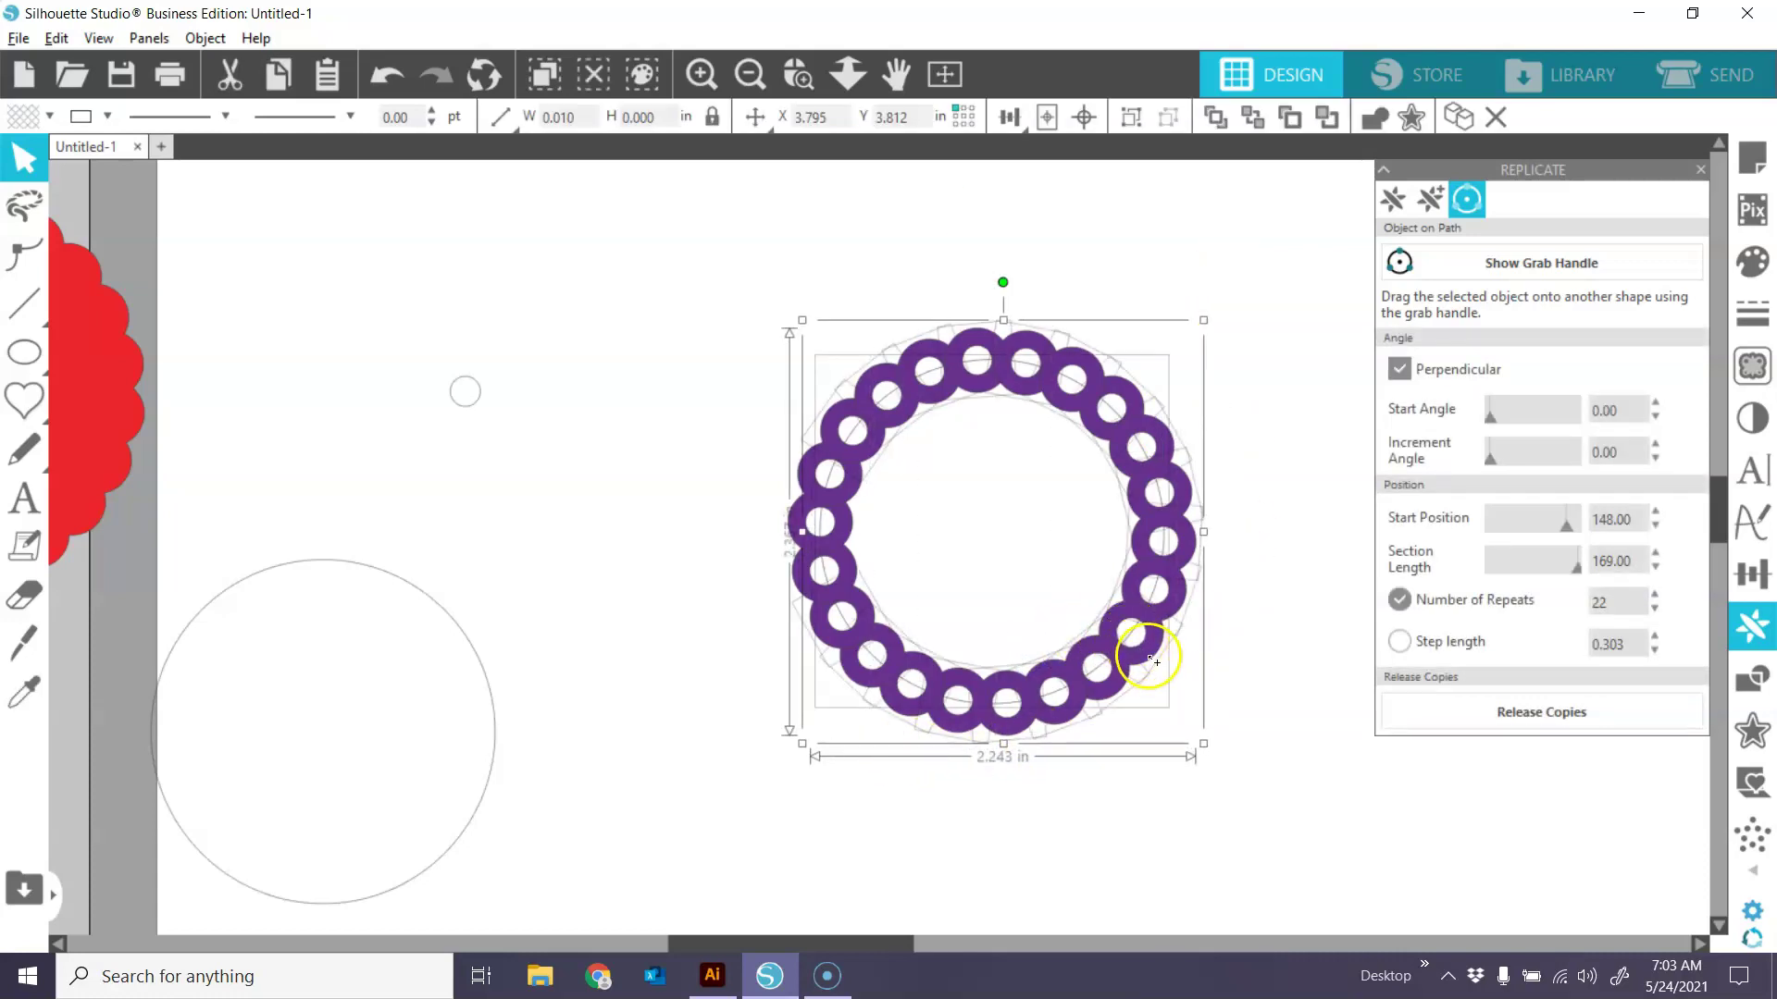
{"action": "left_click_drag", "start_coordinate": [1152, 655], "coordinate": [911, 678]}
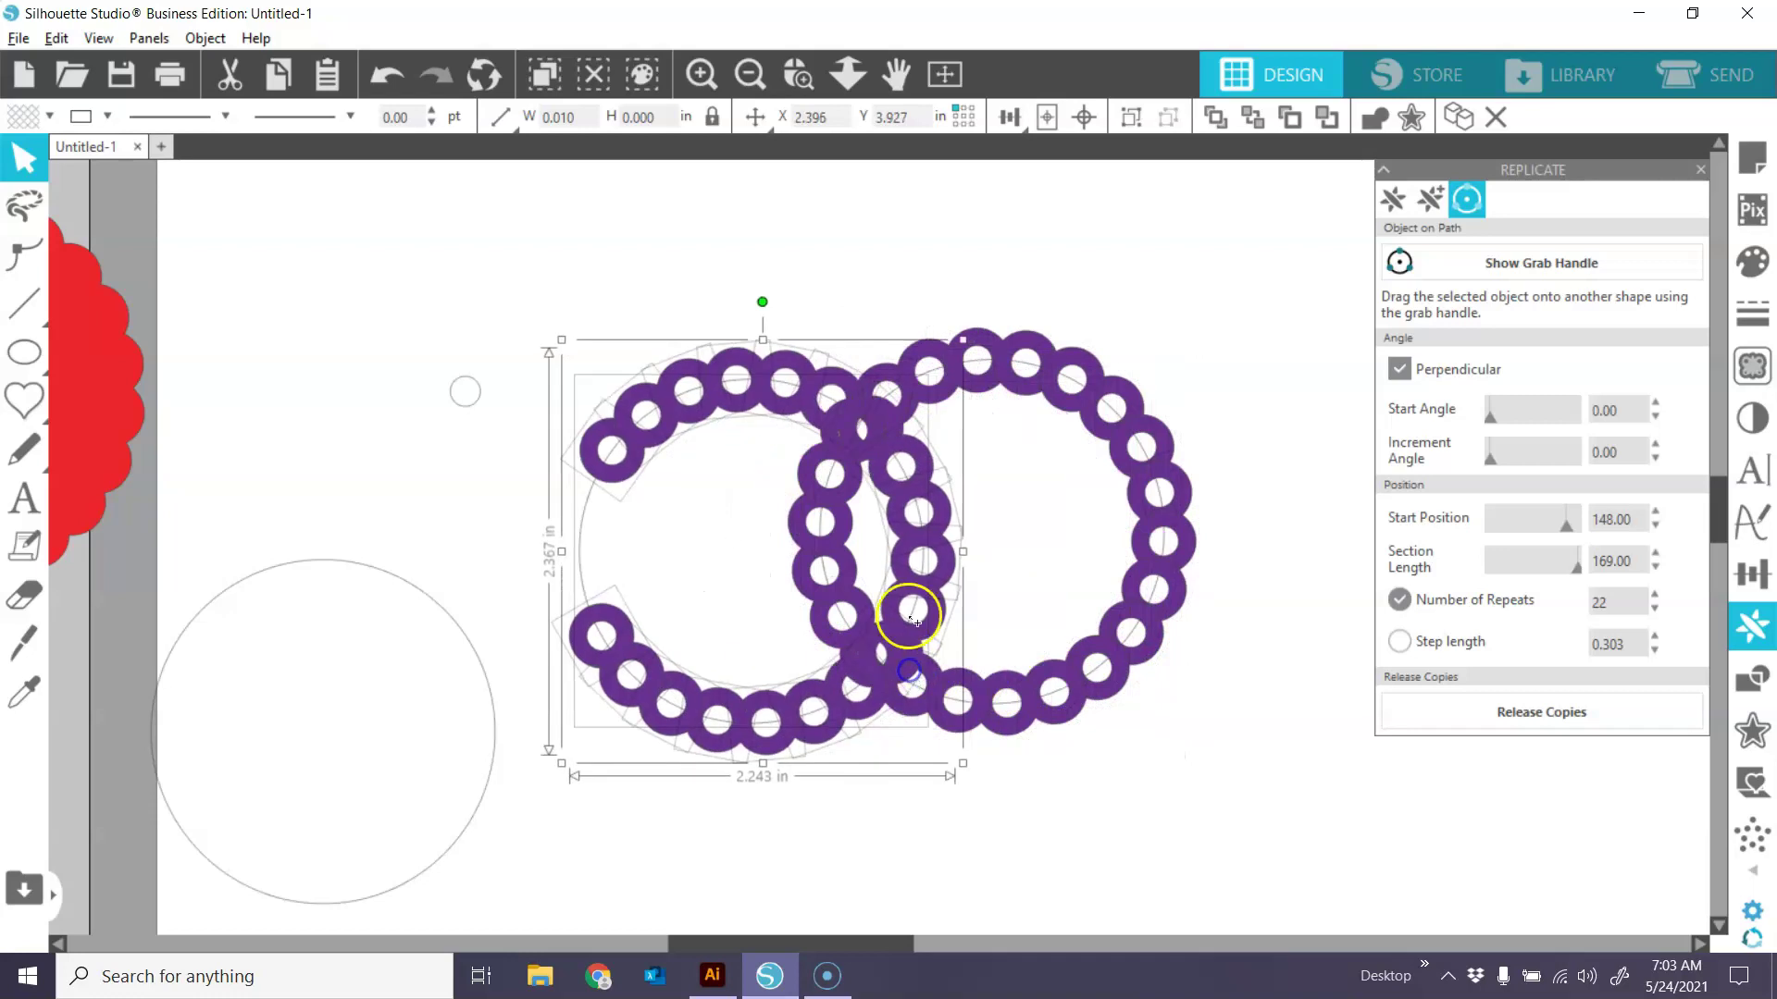
{"action": "left_click", "coordinate": [387, 74]}
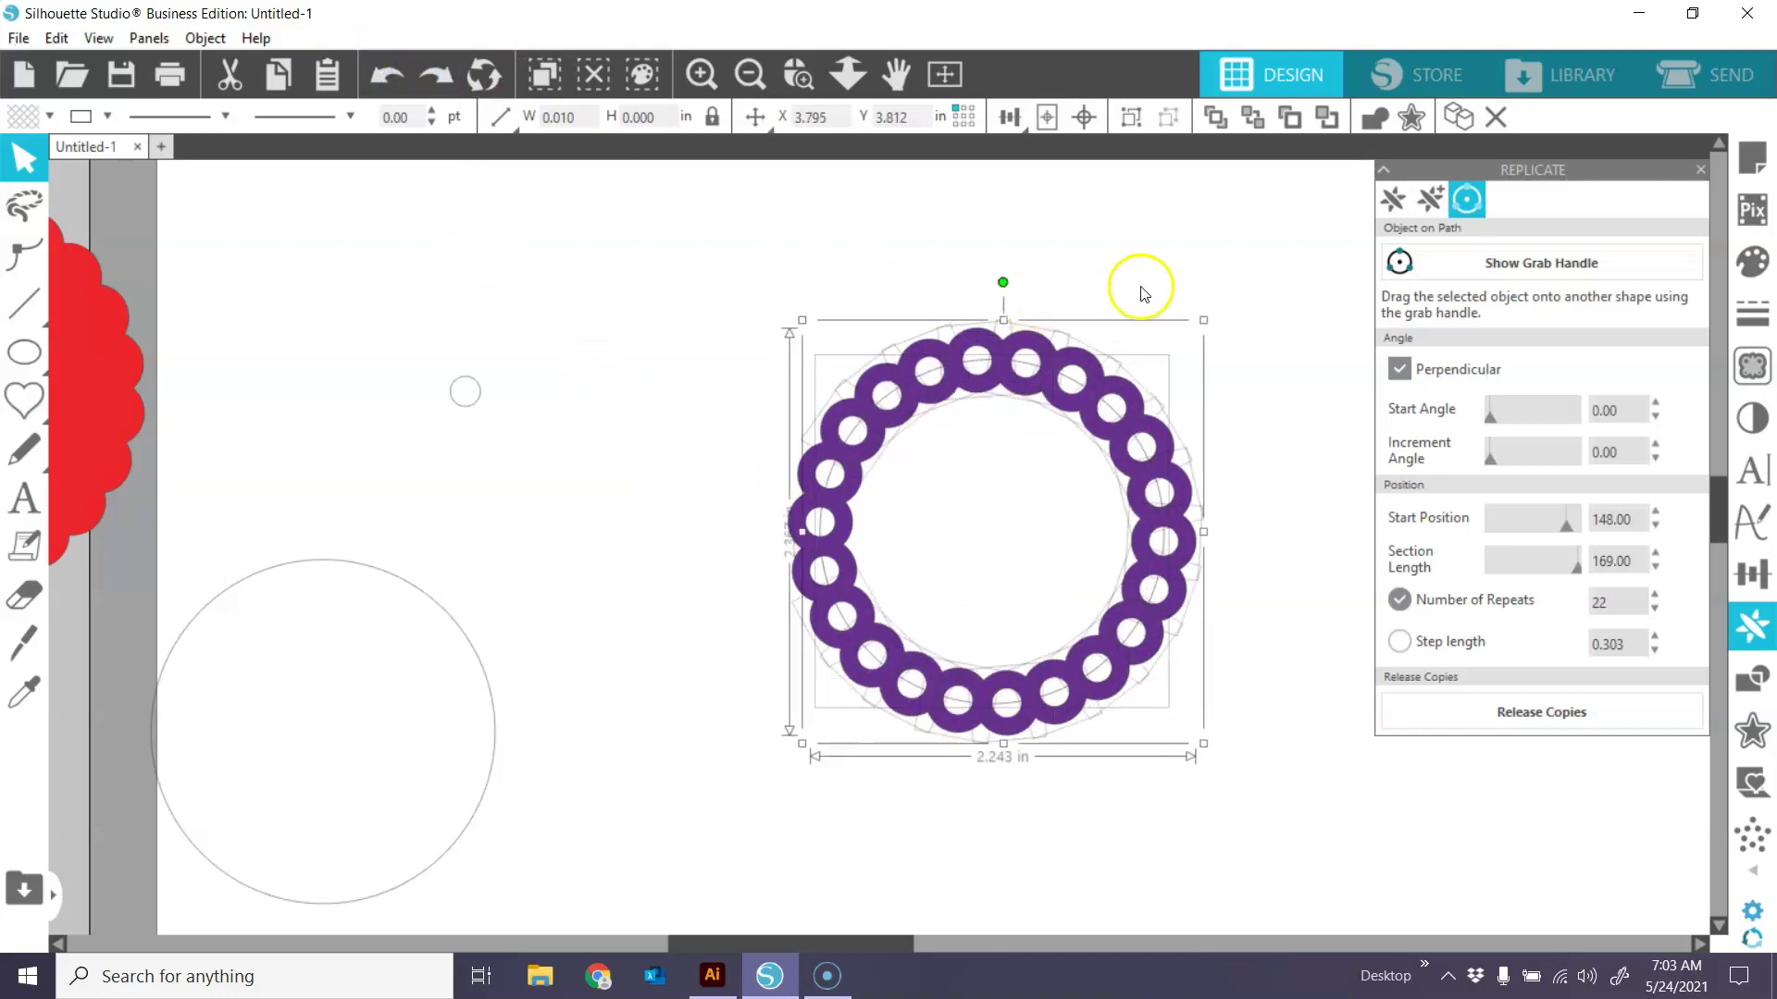
Select the complete ring border with its circle and place a duplicate below and to the left of the original.
{"action": "left_click_drag", "start_coordinate": [541, 227], "coordinate": [1243, 794]}
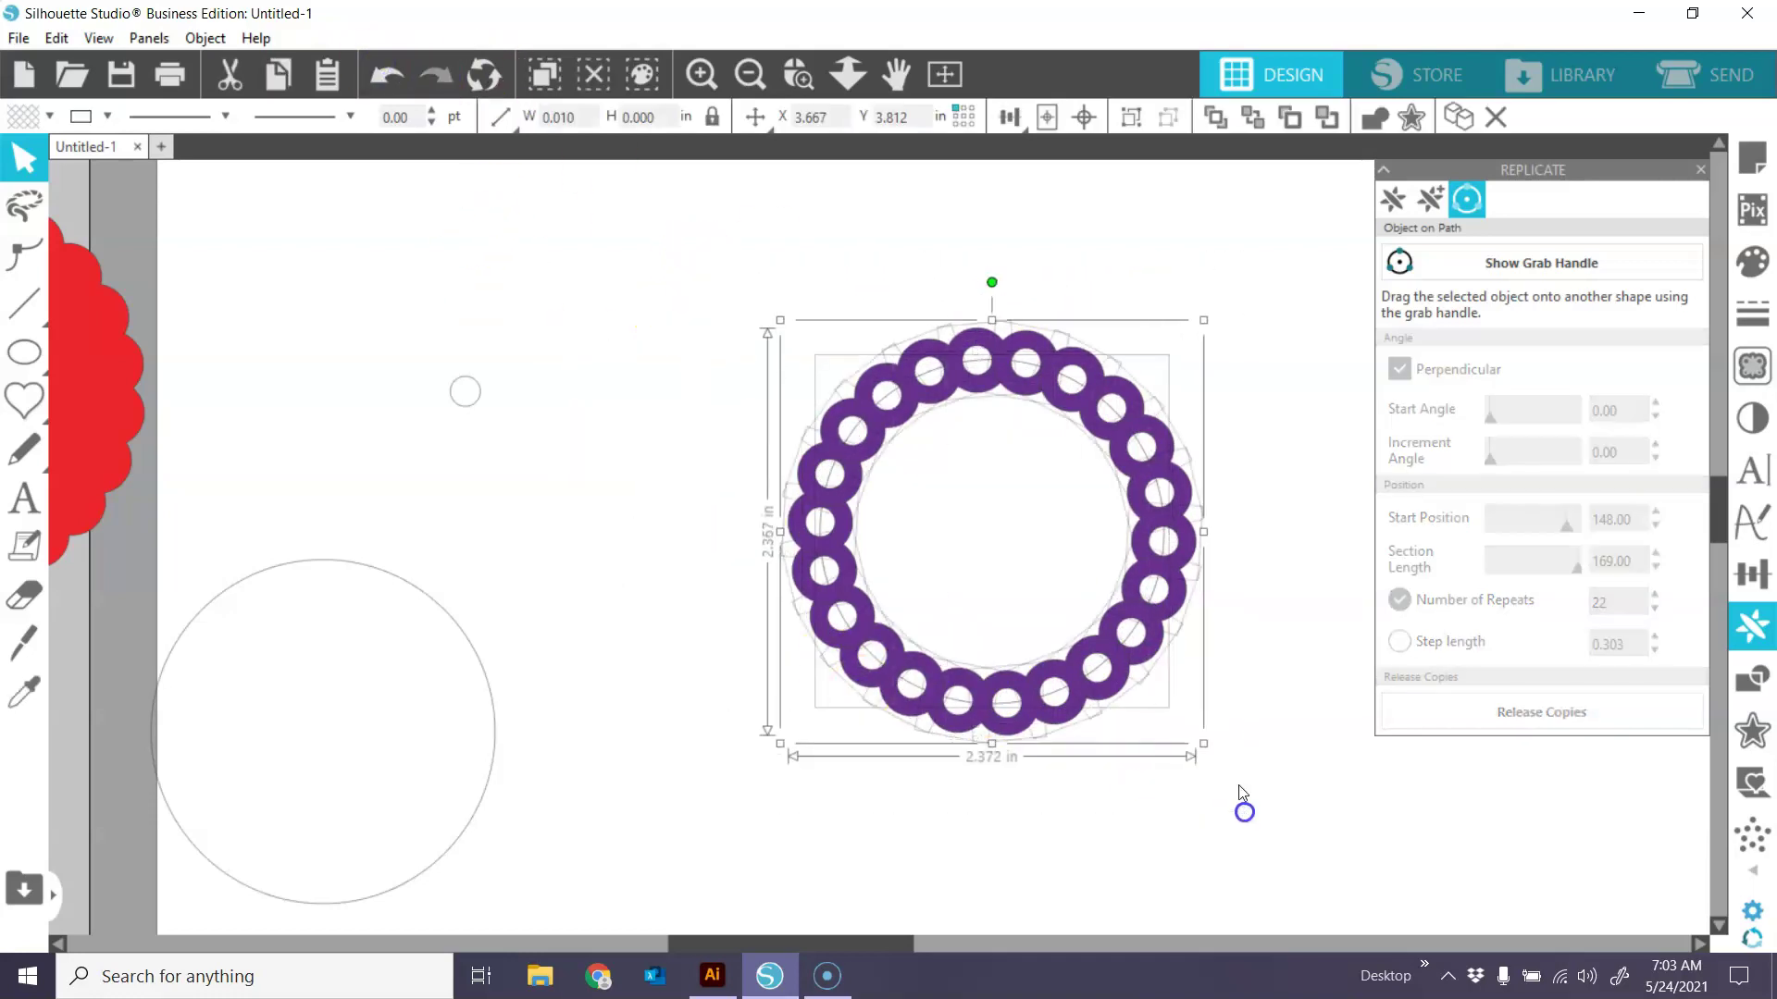
{"action": "left_click", "coordinate": [1163, 616]}
{"action": "mouse_move", "coordinate": [1167, 613]}
{"action": "left_mouse_down"}
{"action": "mouse_move", "coordinate": [1079, 729]}
{"action": "mouse_move", "coordinate": [817, 736]}
{"action": "mouse_move", "coordinate": [749, 755]}
{"action": "mouse_move", "coordinate": [756, 775]}
{"action": "left_mouse_up"}
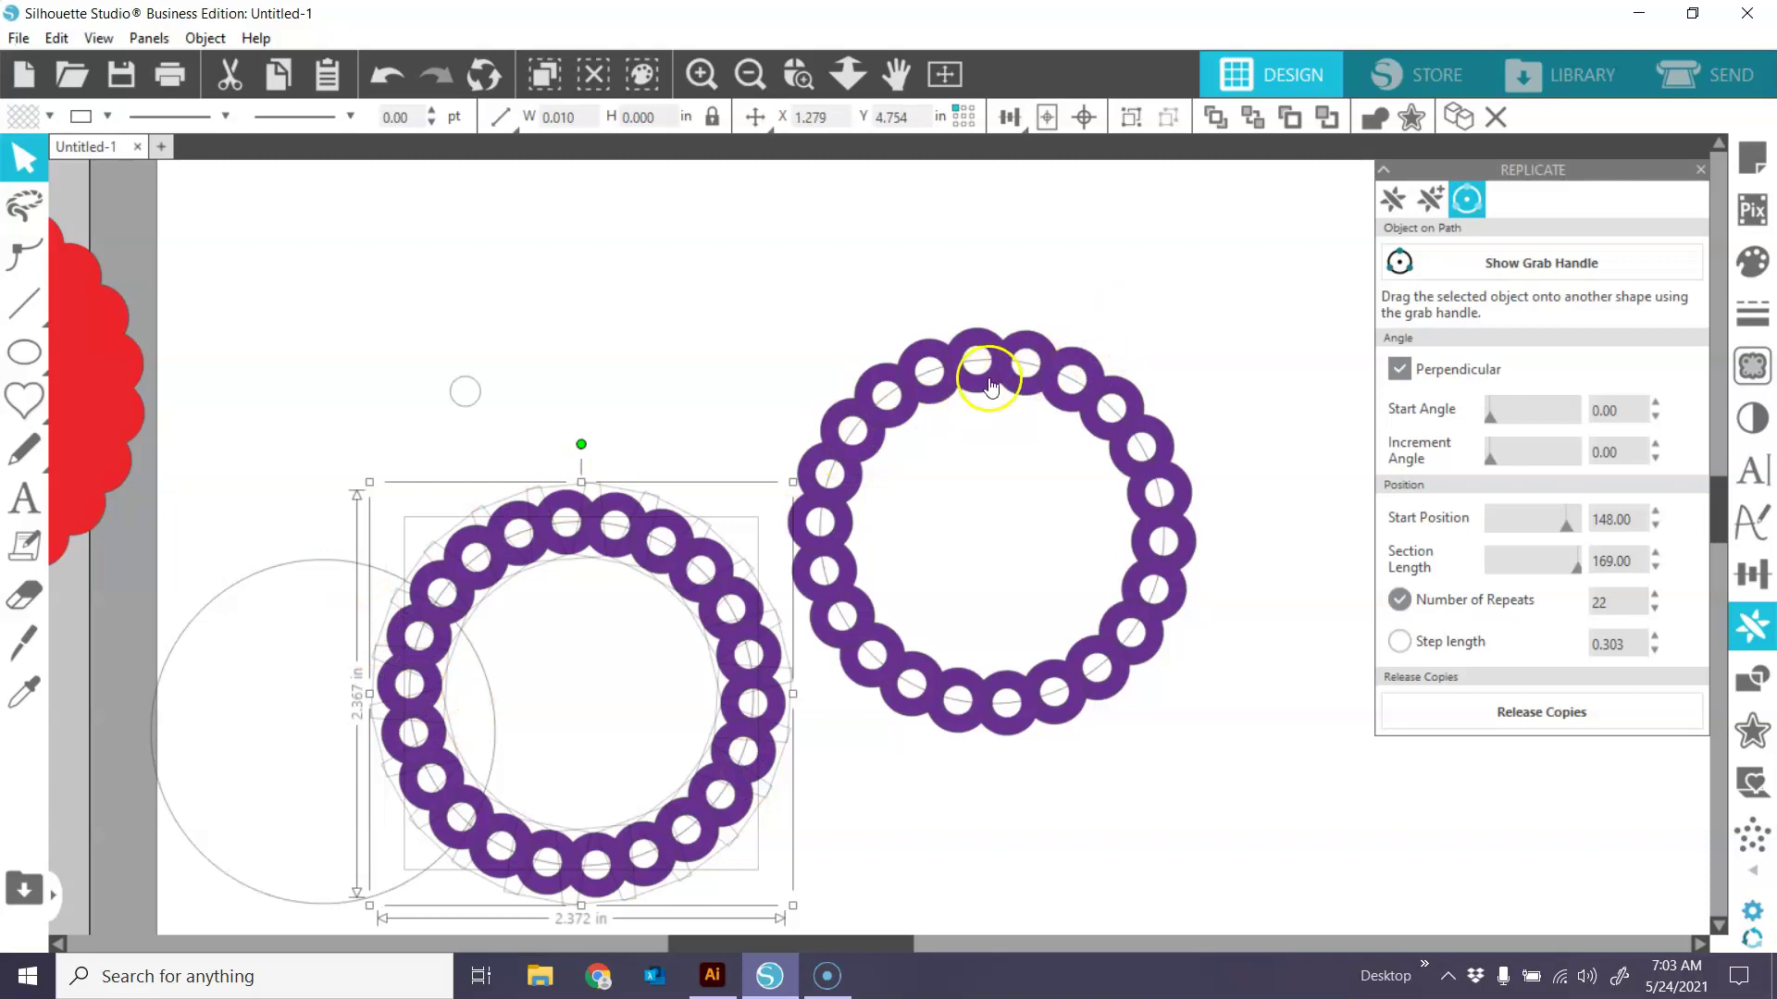
{"action": "left_click", "coordinate": [1139, 302]}
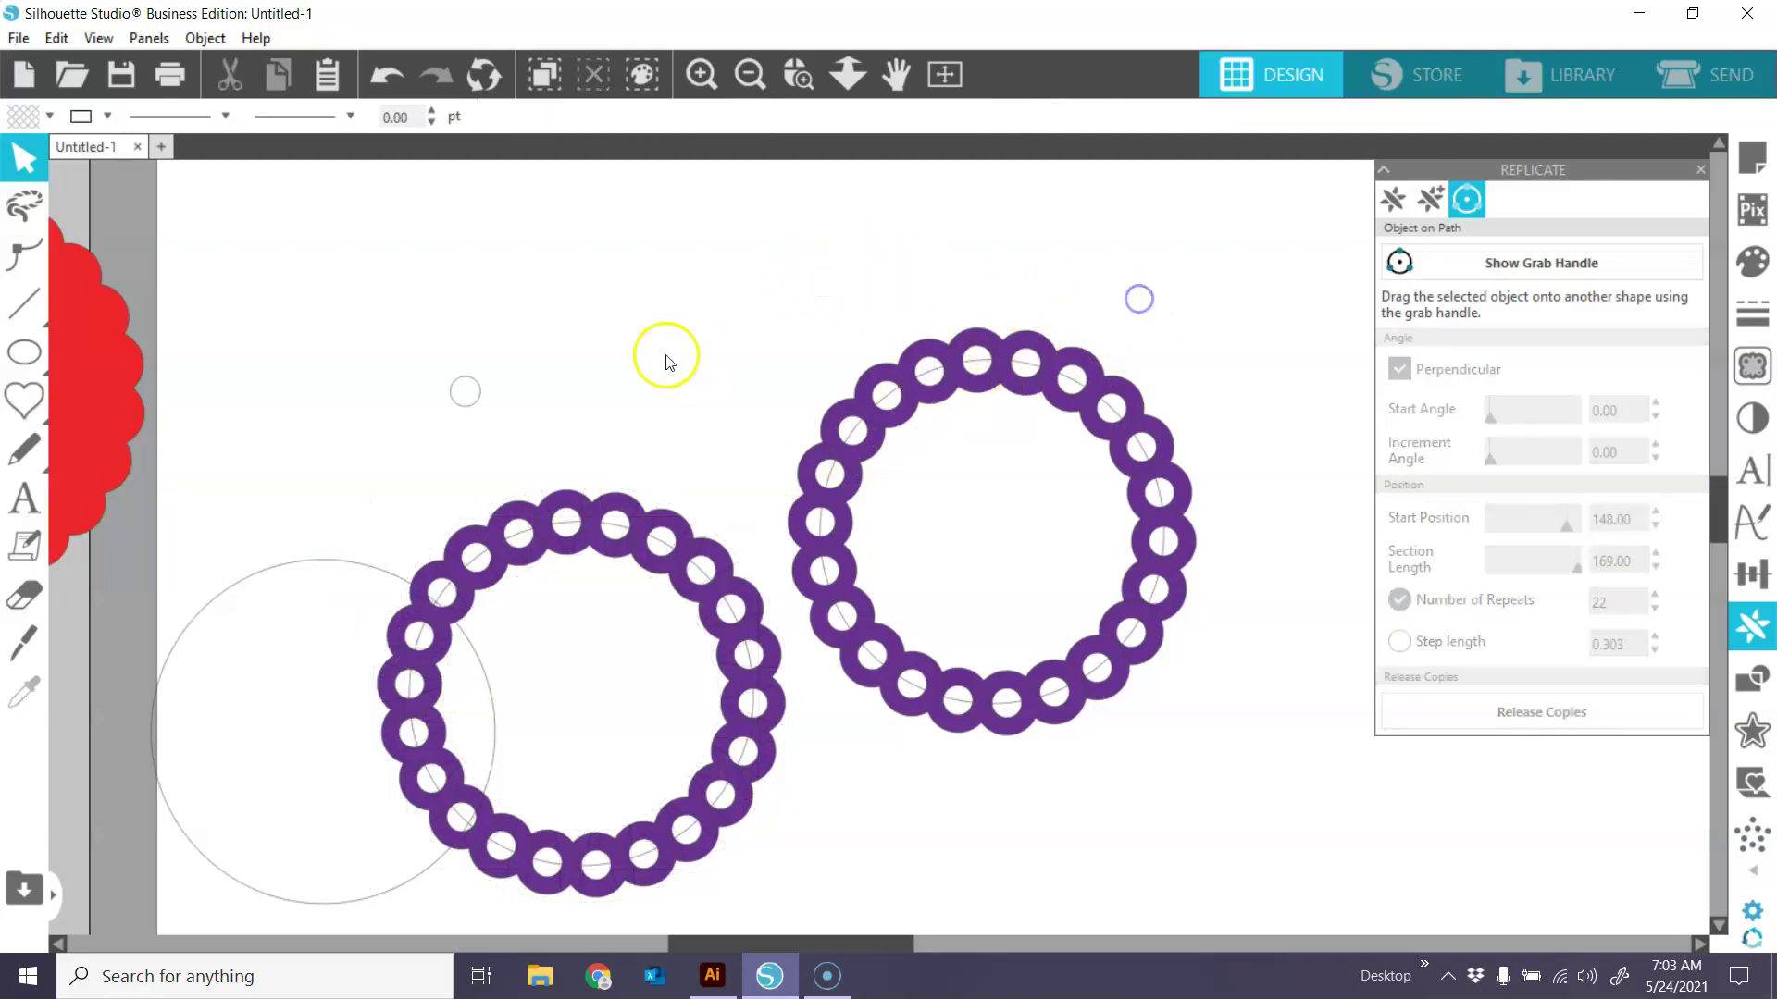
Weld the original rings and circle into one solid scalloped doily and move it up and to the right.
{"action": "left_click_drag", "start_coordinate": [820, 269], "coordinate": [1168, 722]}
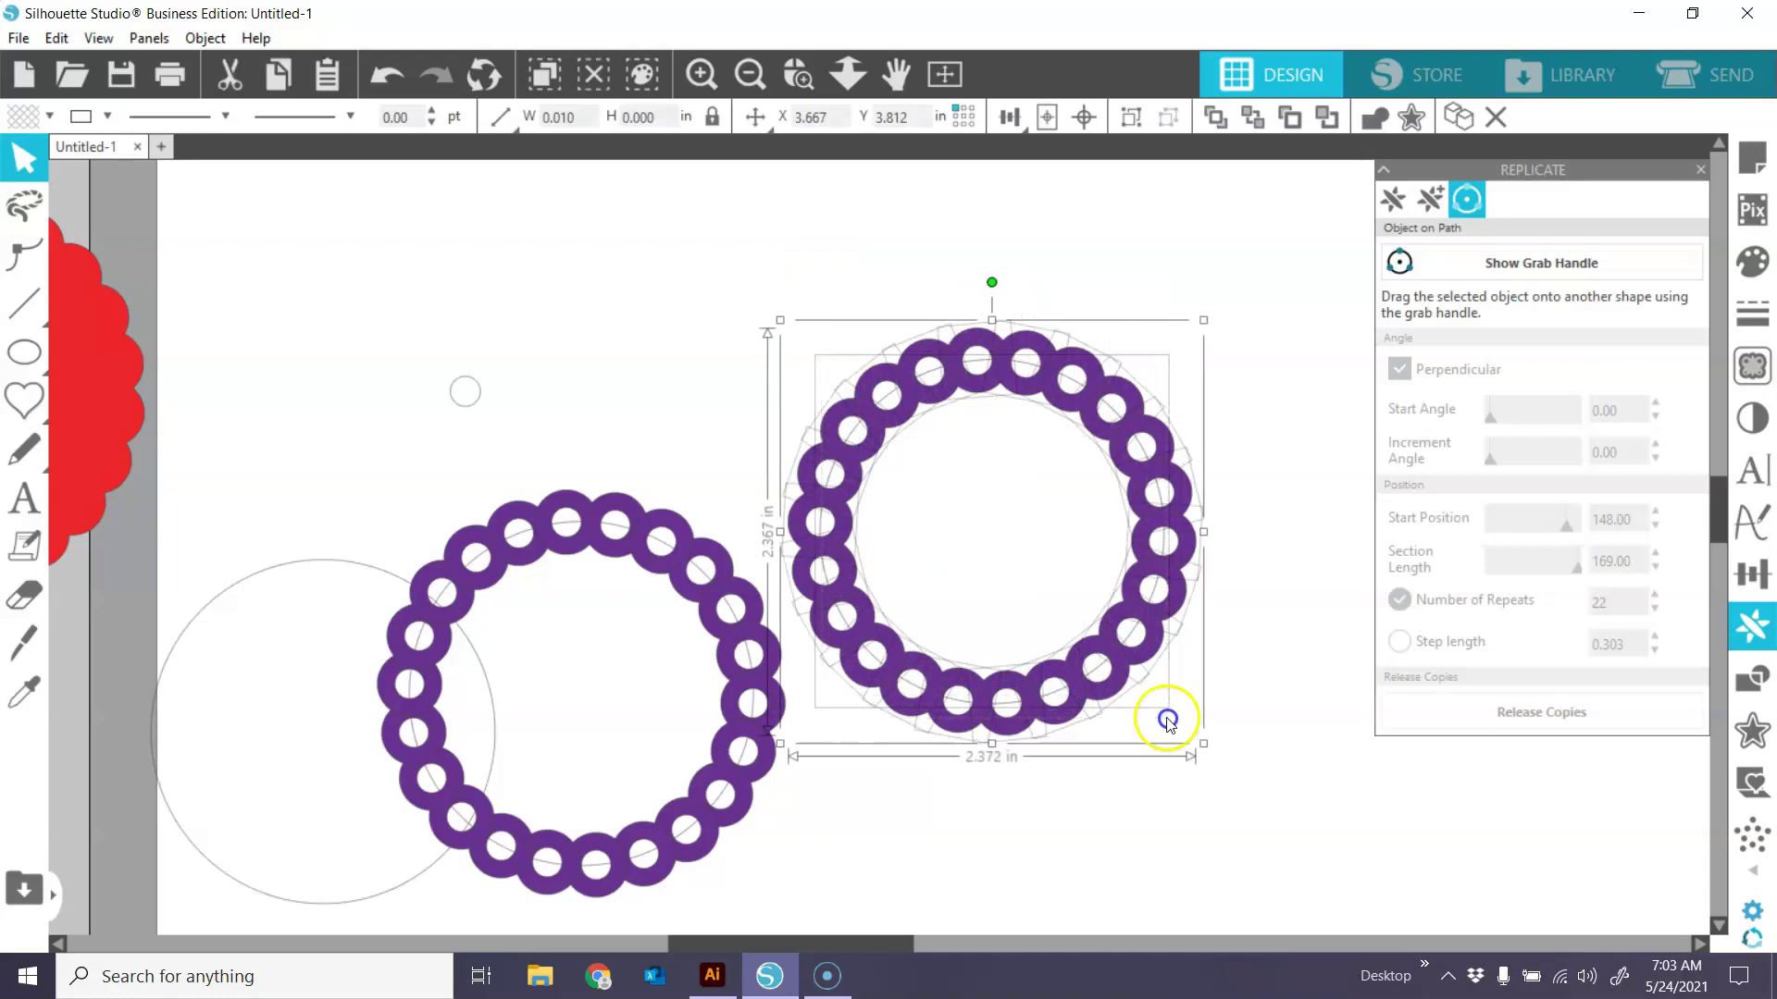
{"action": "left_click", "coordinate": [1377, 115]}
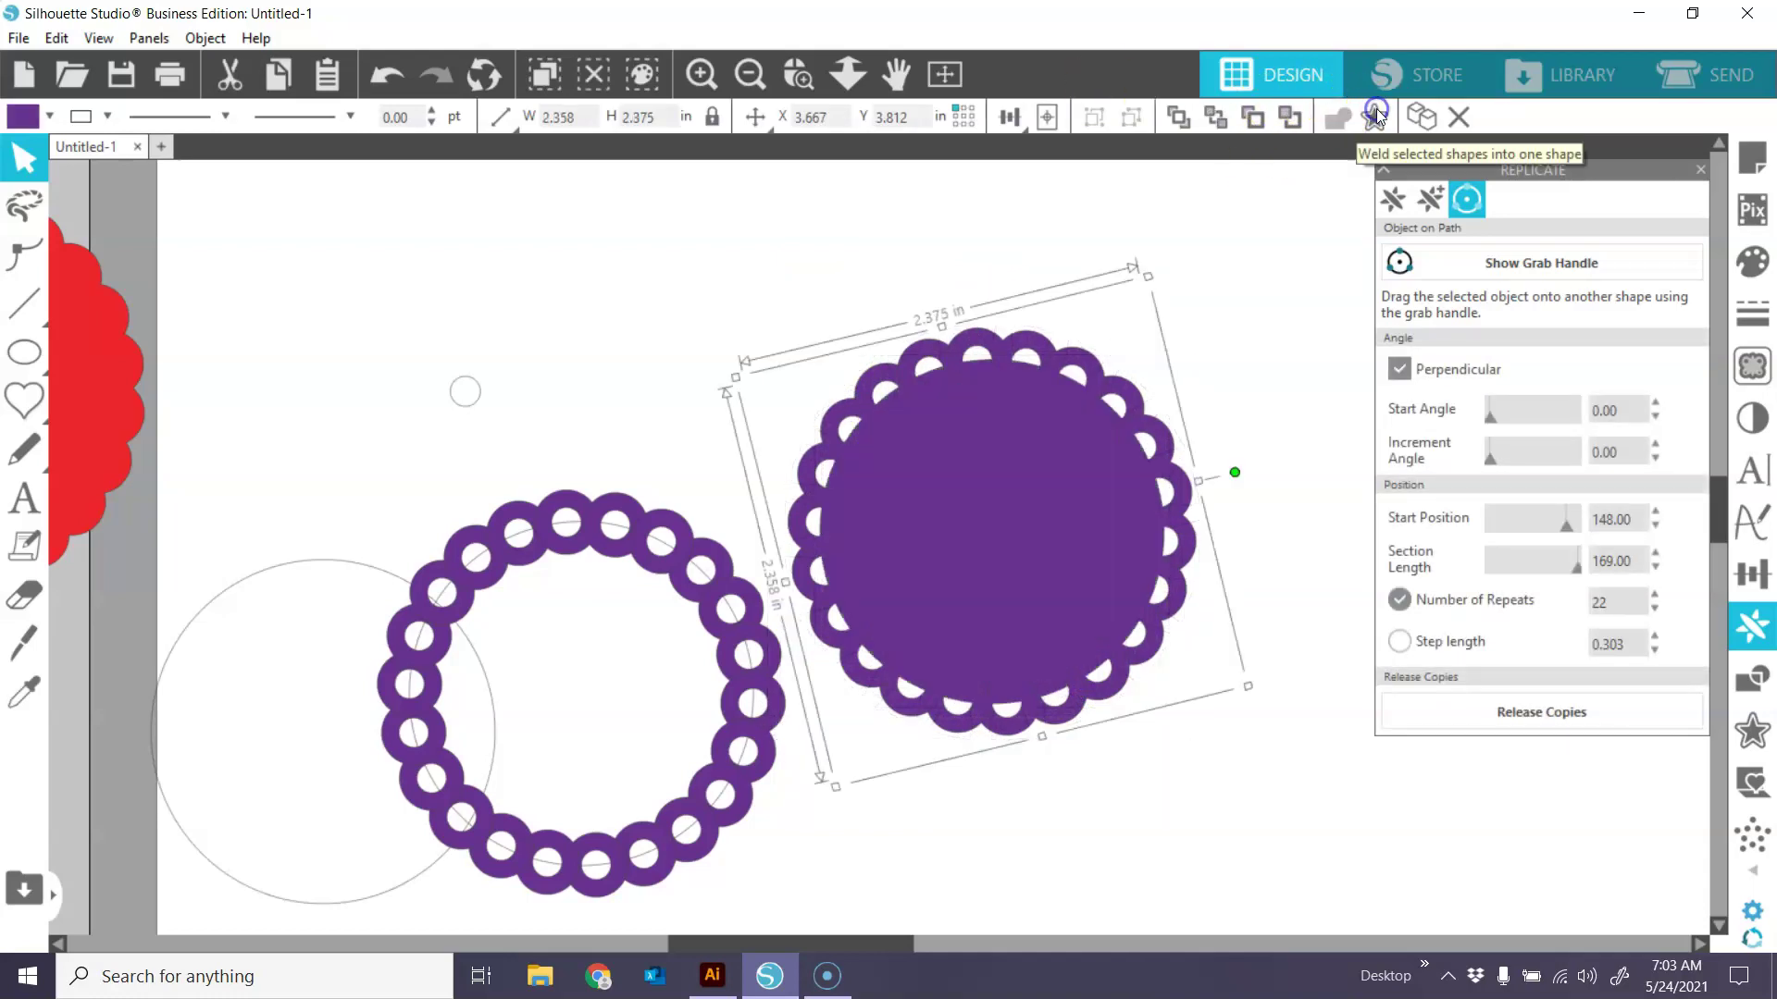
{"action": "left_click", "coordinate": [1231, 352]}
{"action": "left_click_drag", "start_coordinate": [1128, 527], "coordinate": [1238, 404]}
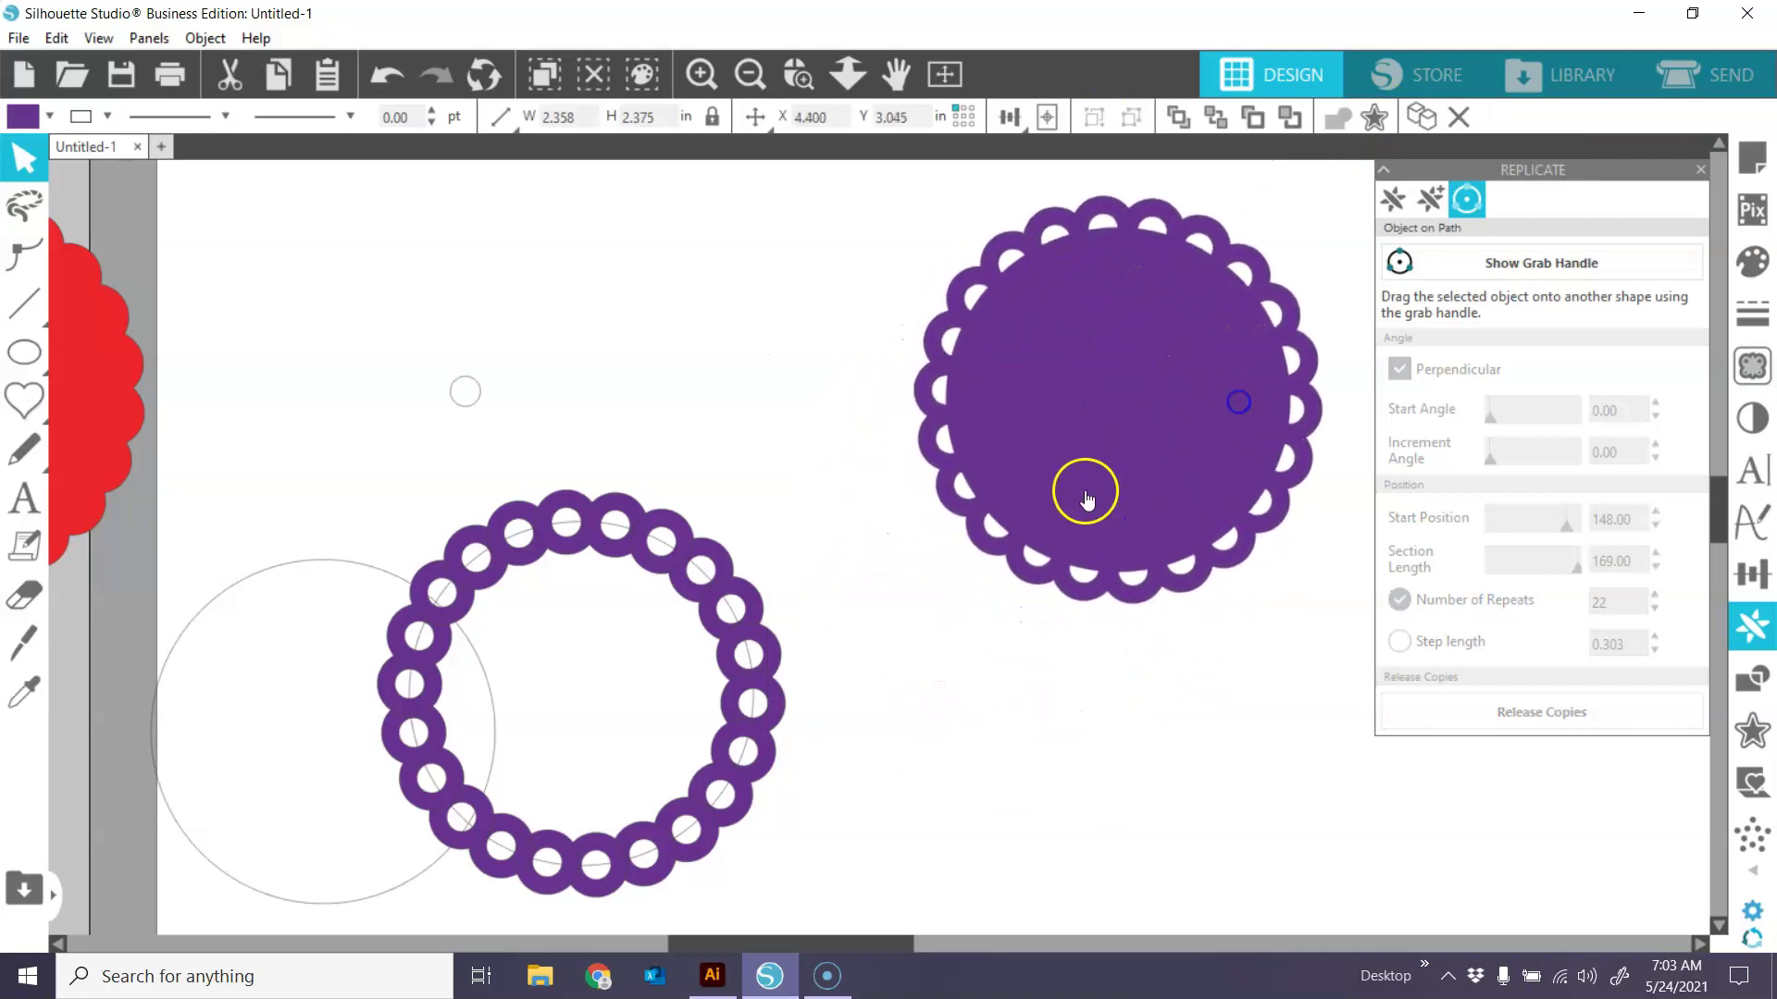
Move the spare large circle, the duplicate's path circle and the small circle away from the duplicated rings.
{"action": "left_click", "coordinate": [518, 495]}
{"action": "left_click_drag", "start_coordinate": [311, 572], "coordinate": [211, 249]}
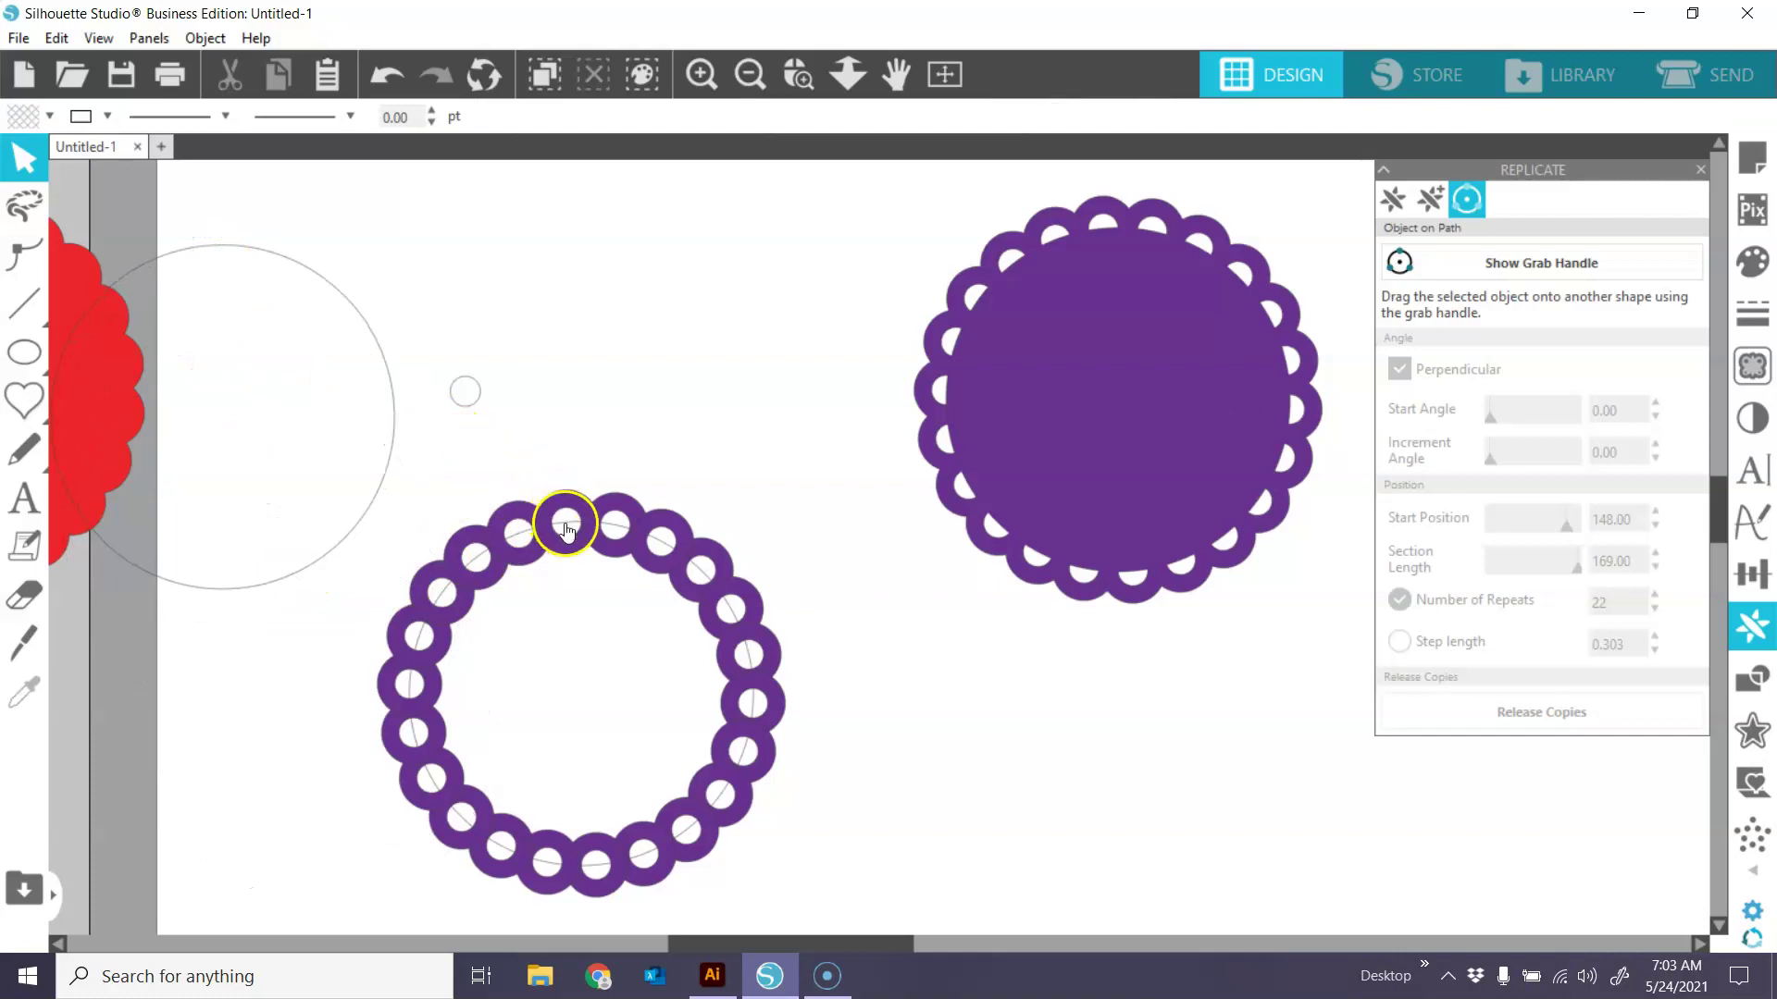
{"action": "left_click_drag", "start_coordinate": [566, 529], "coordinate": [146, 226]}
{"action": "left_click_drag", "start_coordinate": [466, 396], "coordinate": [357, 322]}
{"action": "left_click", "coordinate": [417, 543]}
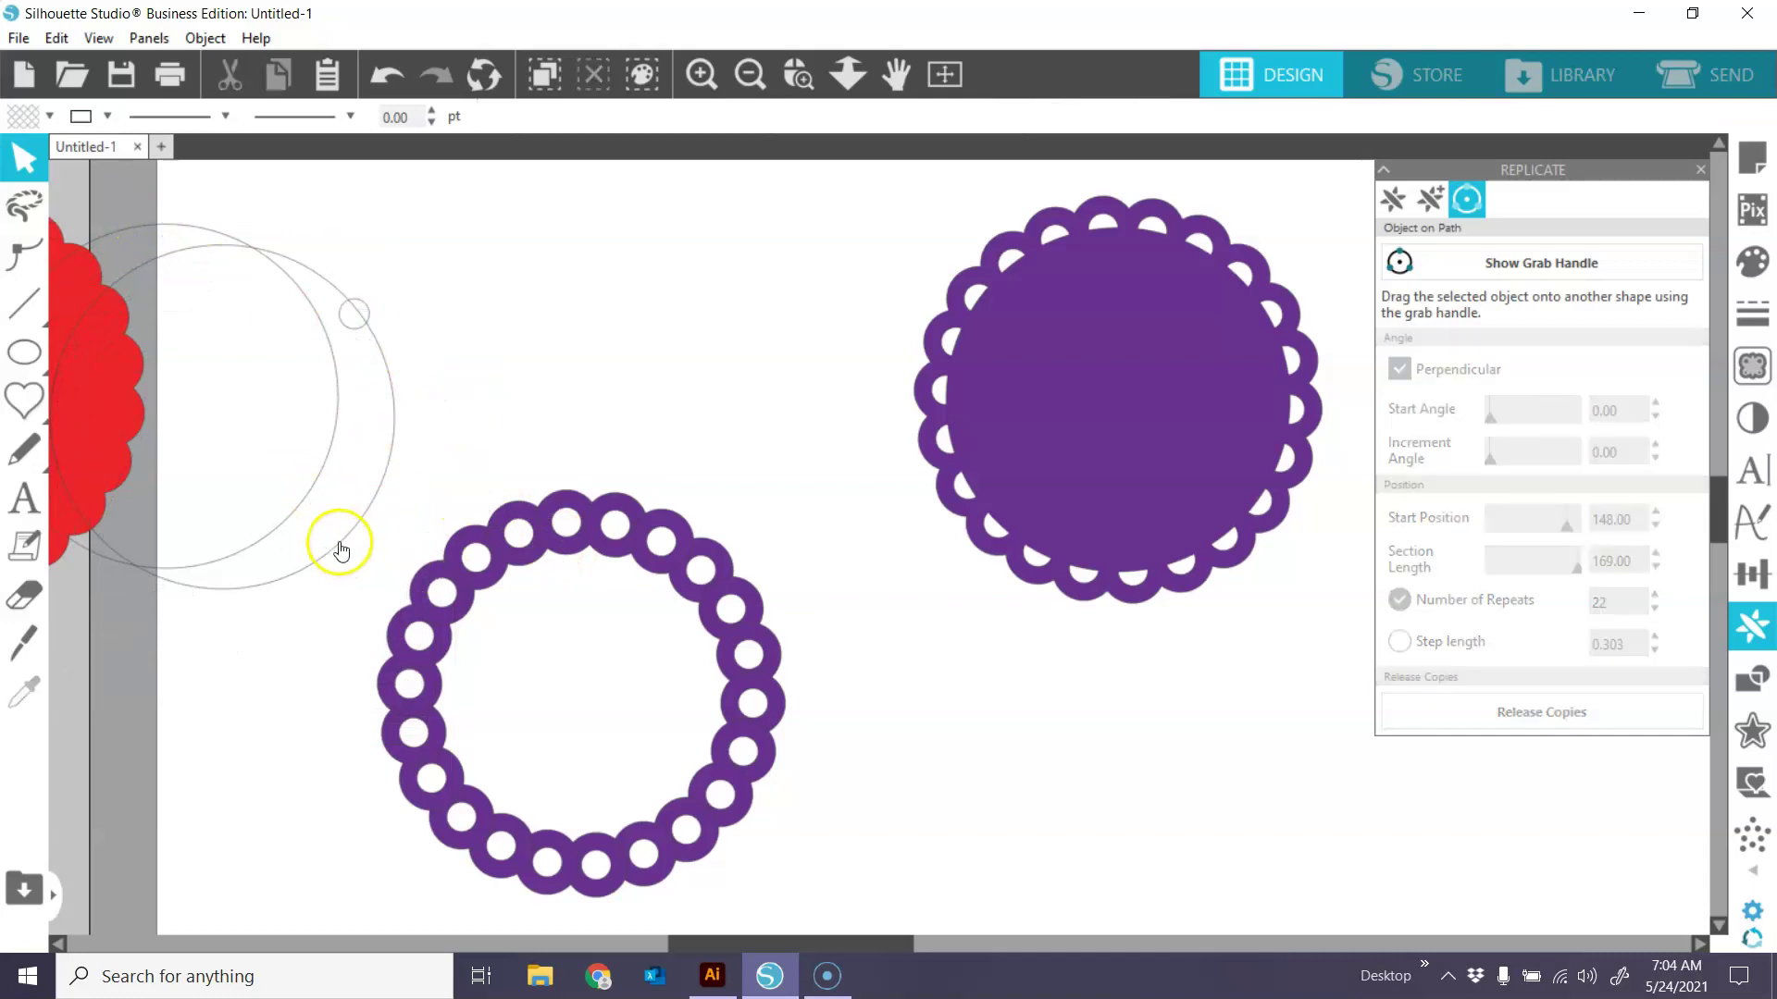
{"action": "left_click_drag", "start_coordinate": [341, 550], "coordinate": [306, 453]}
Weld the duplicated rings into one eyelet border and move it up beside the finished doily.
{"action": "left_click_drag", "start_coordinate": [341, 376], "coordinate": [818, 897]}
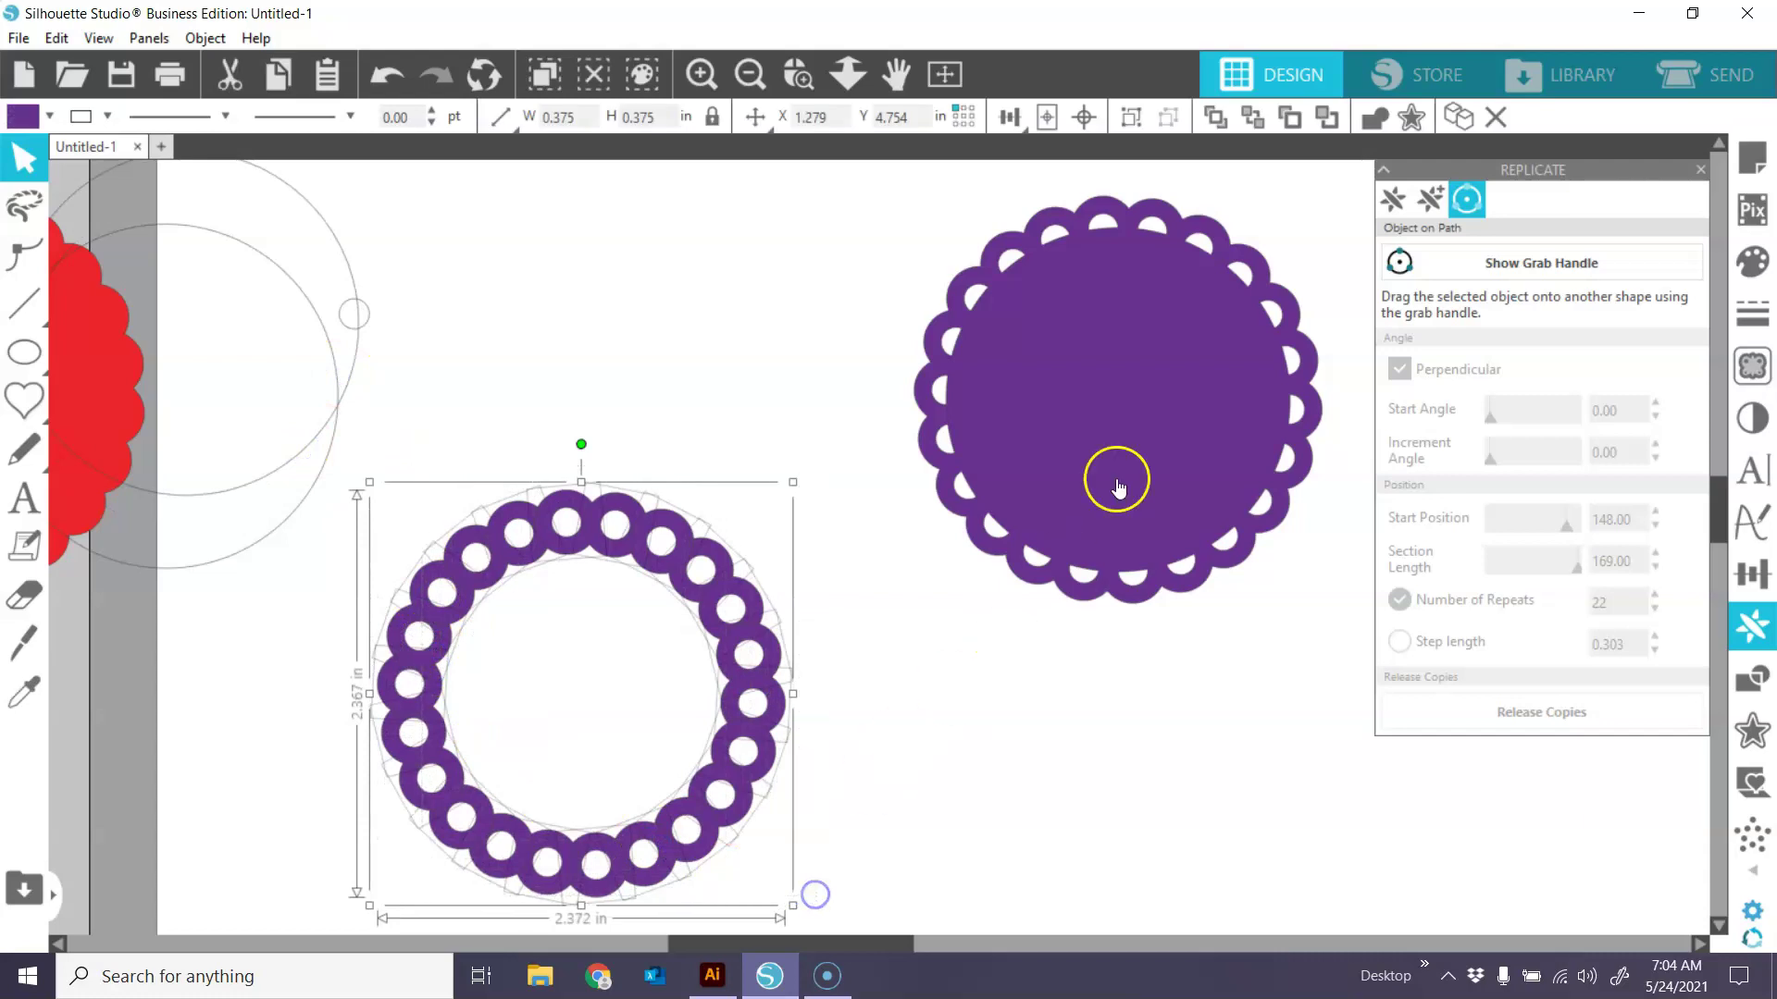
{"action": "left_click", "coordinate": [1375, 119]}
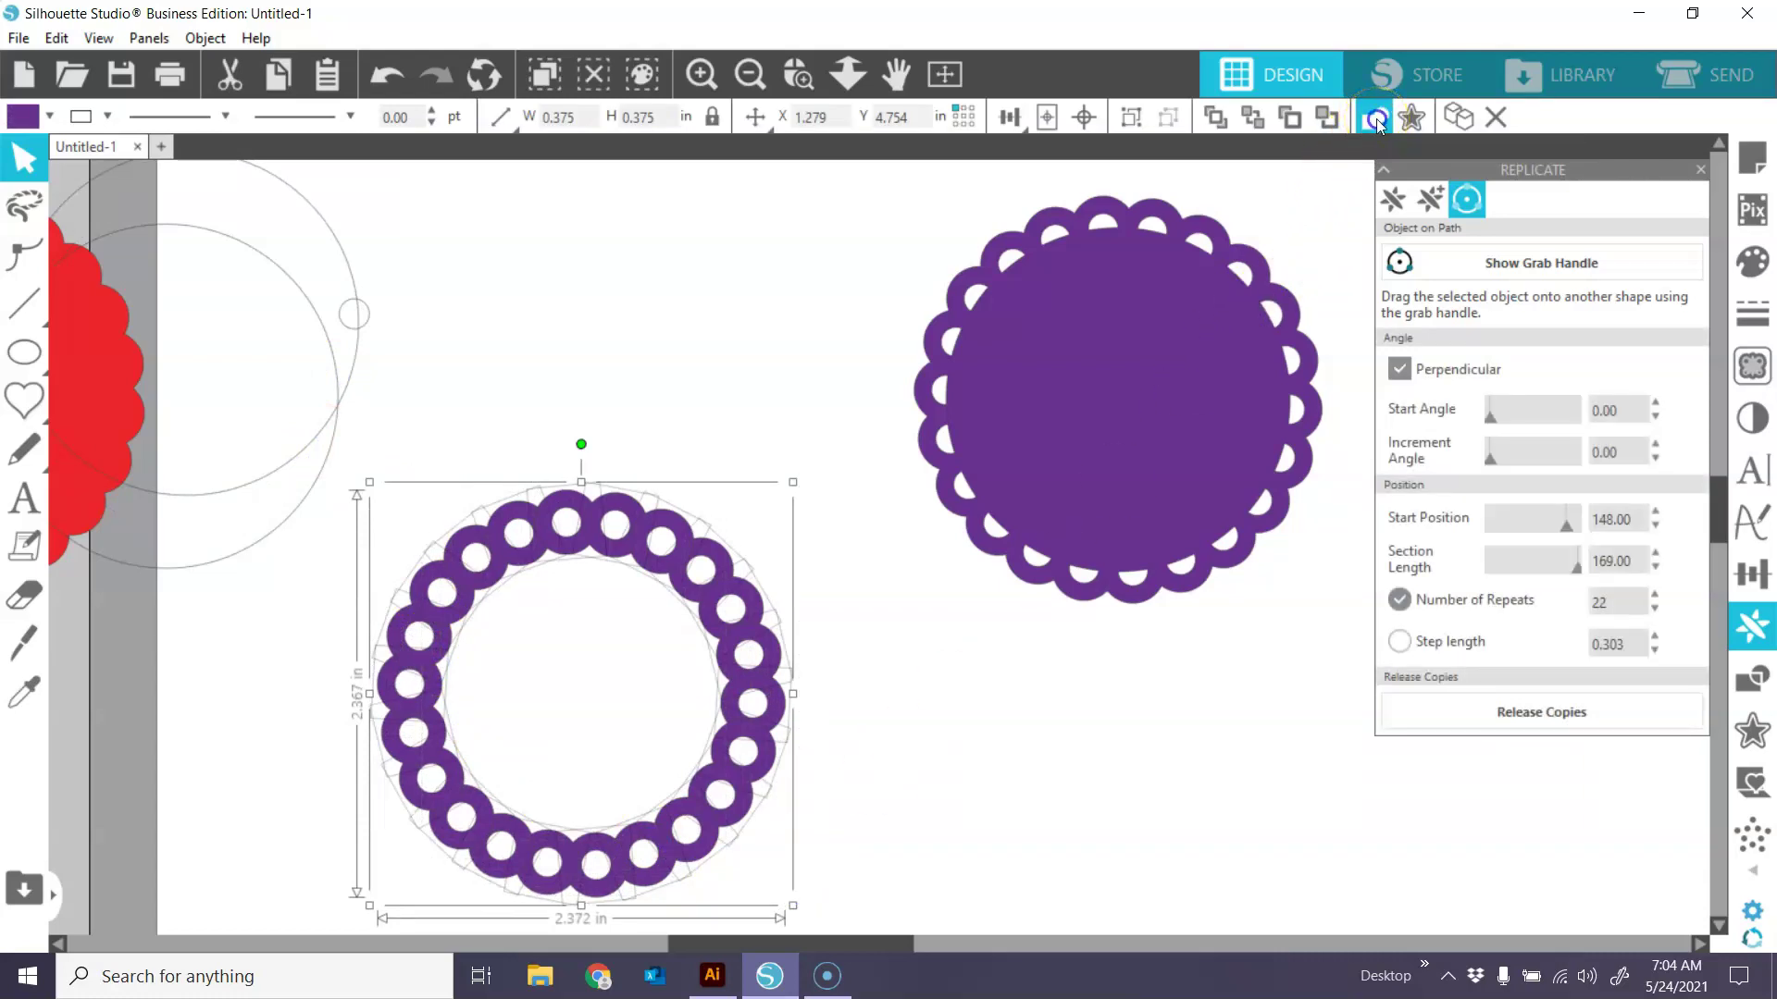
{"action": "left_click_drag", "start_coordinate": [751, 701], "coordinate": [756, 546]}
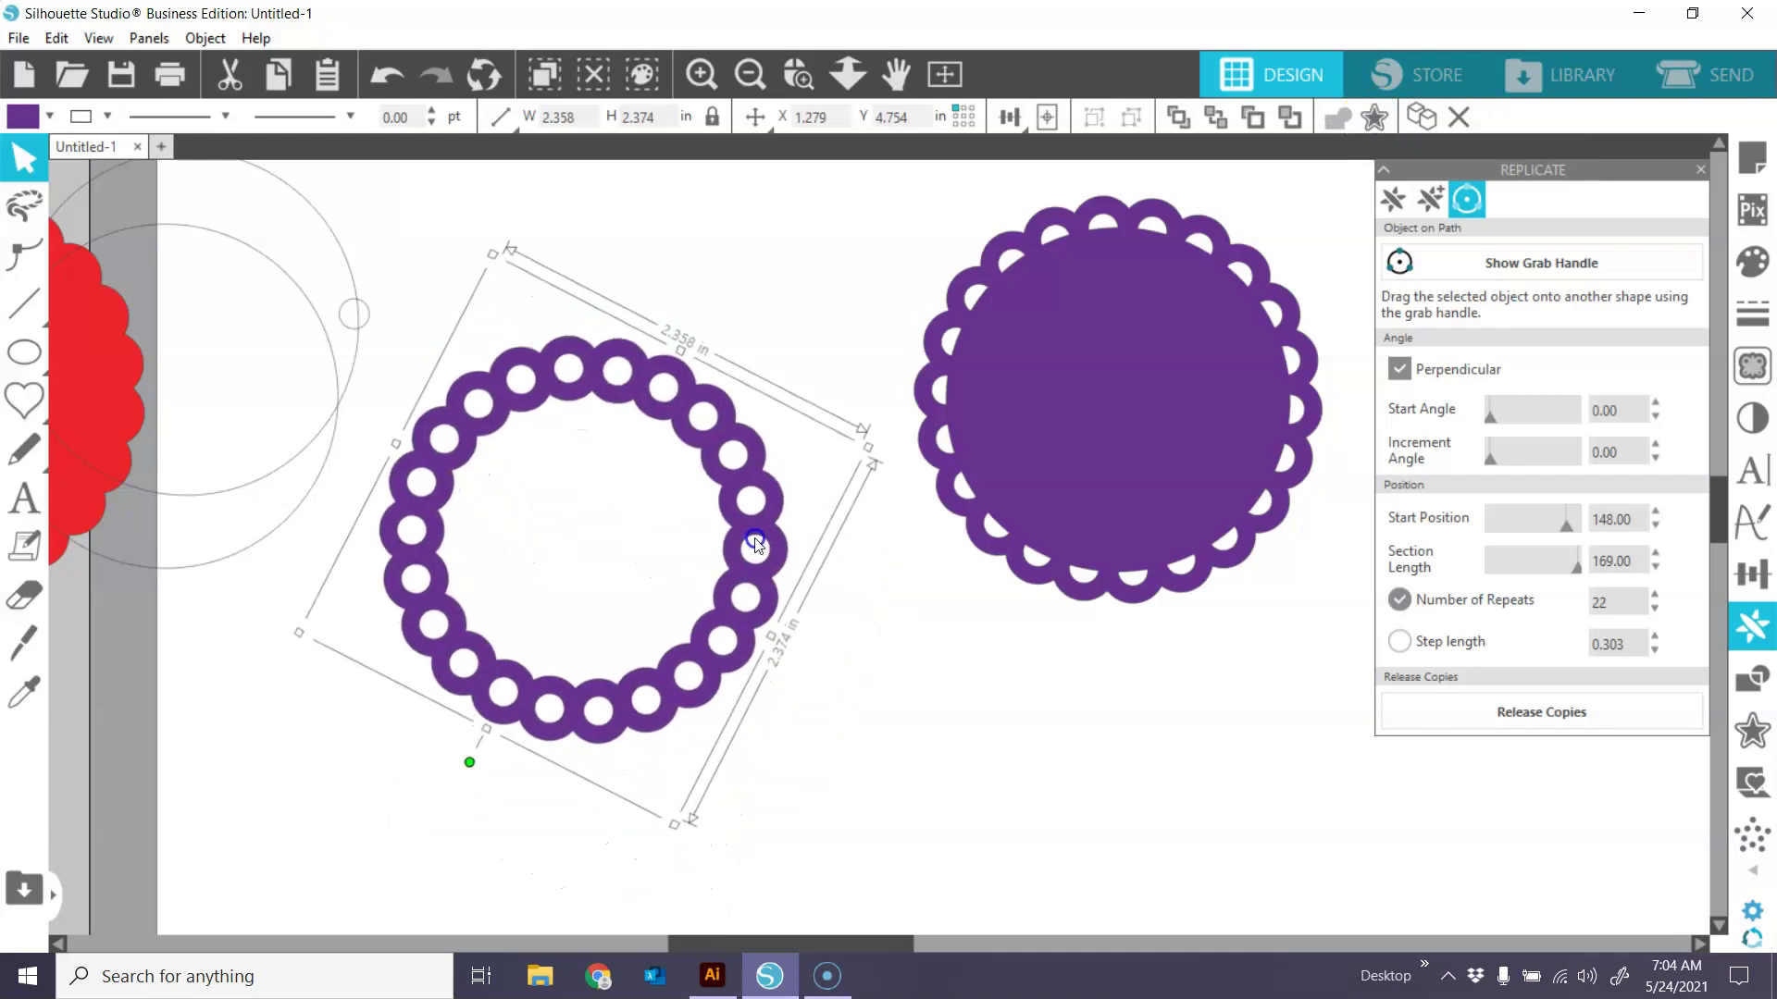
Release the compound path of the eyelet border and pull its scalloped center piece out to the lower left.
{"action": "right_click", "coordinate": [756, 546]}
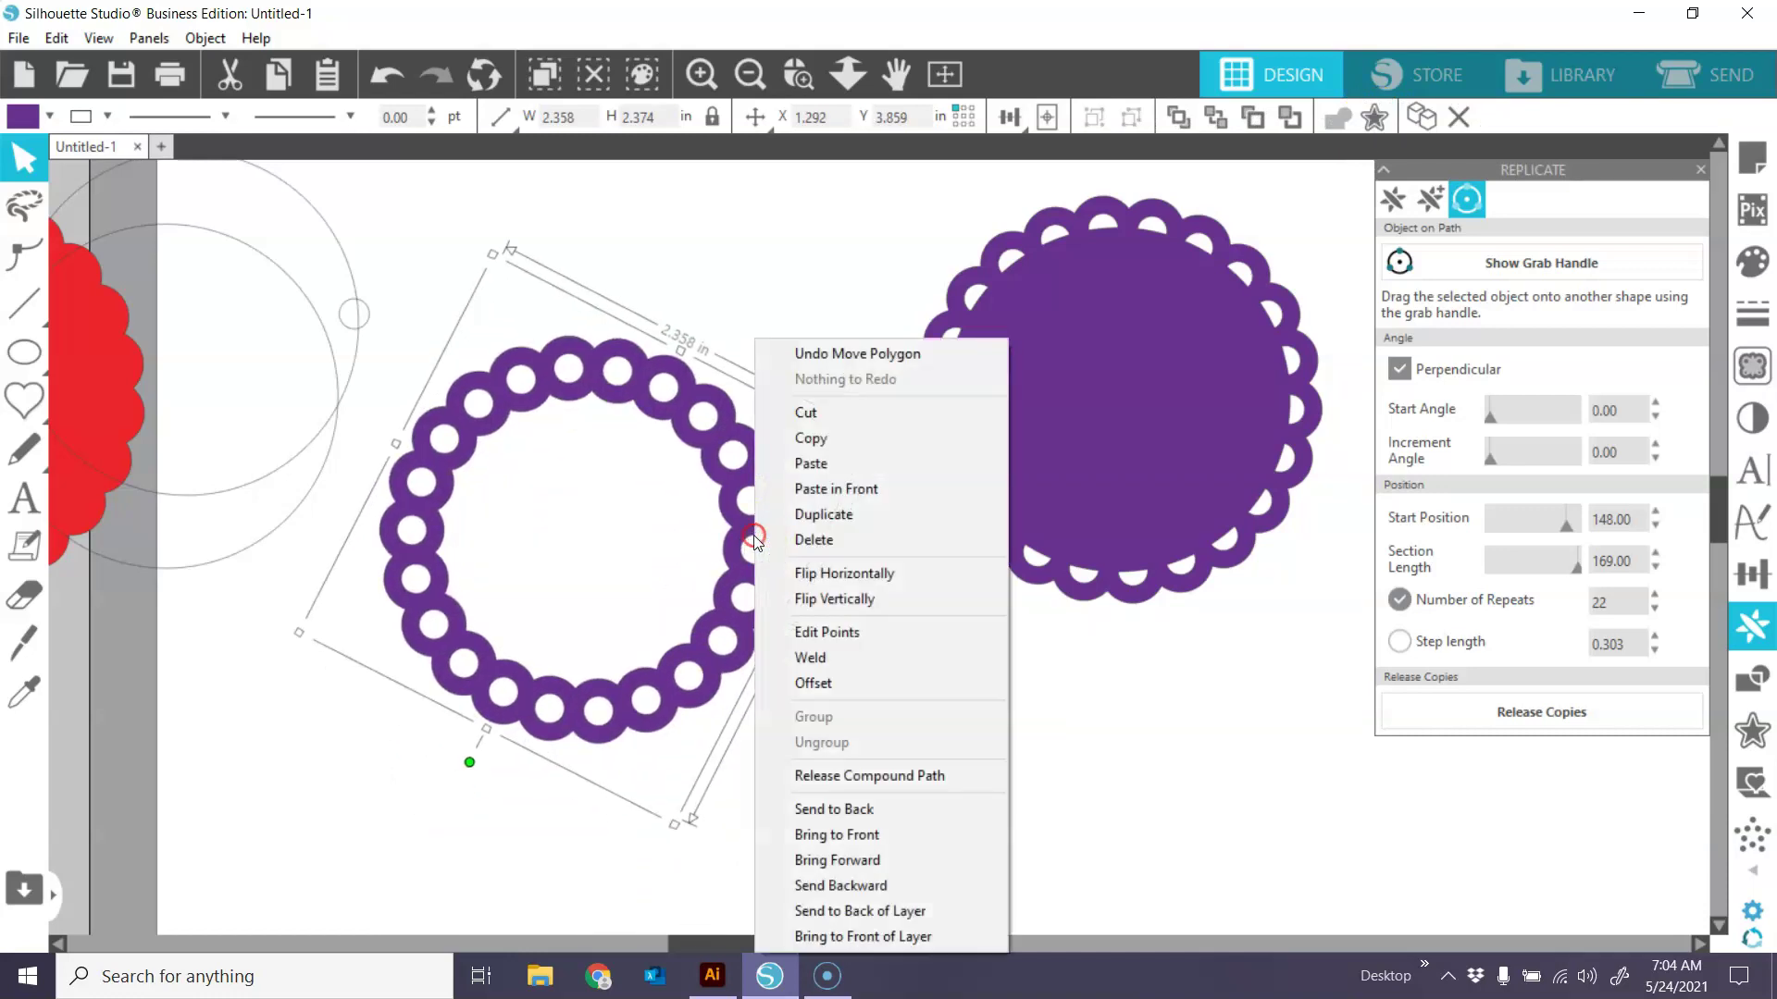
{"action": "left_click", "coordinate": [903, 777]}
{"action": "left_click", "coordinate": [930, 735]}
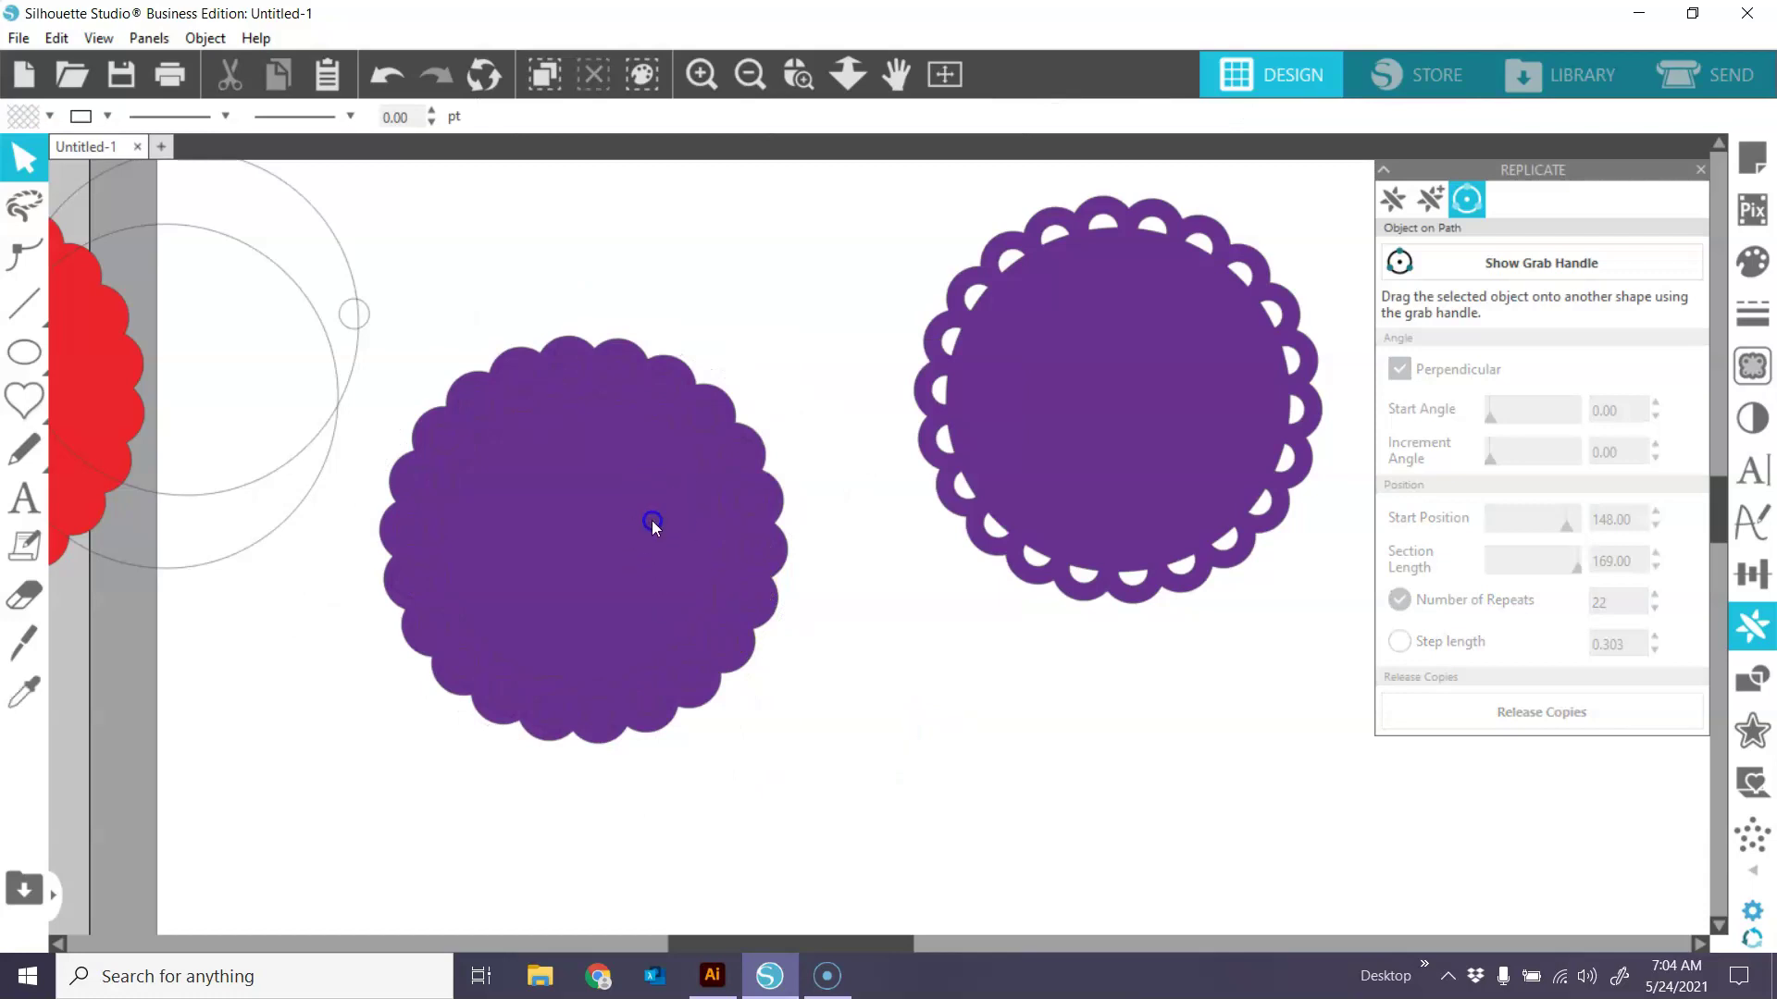
{"action": "left_click_drag", "start_coordinate": [651, 519], "coordinate": [294, 718]}
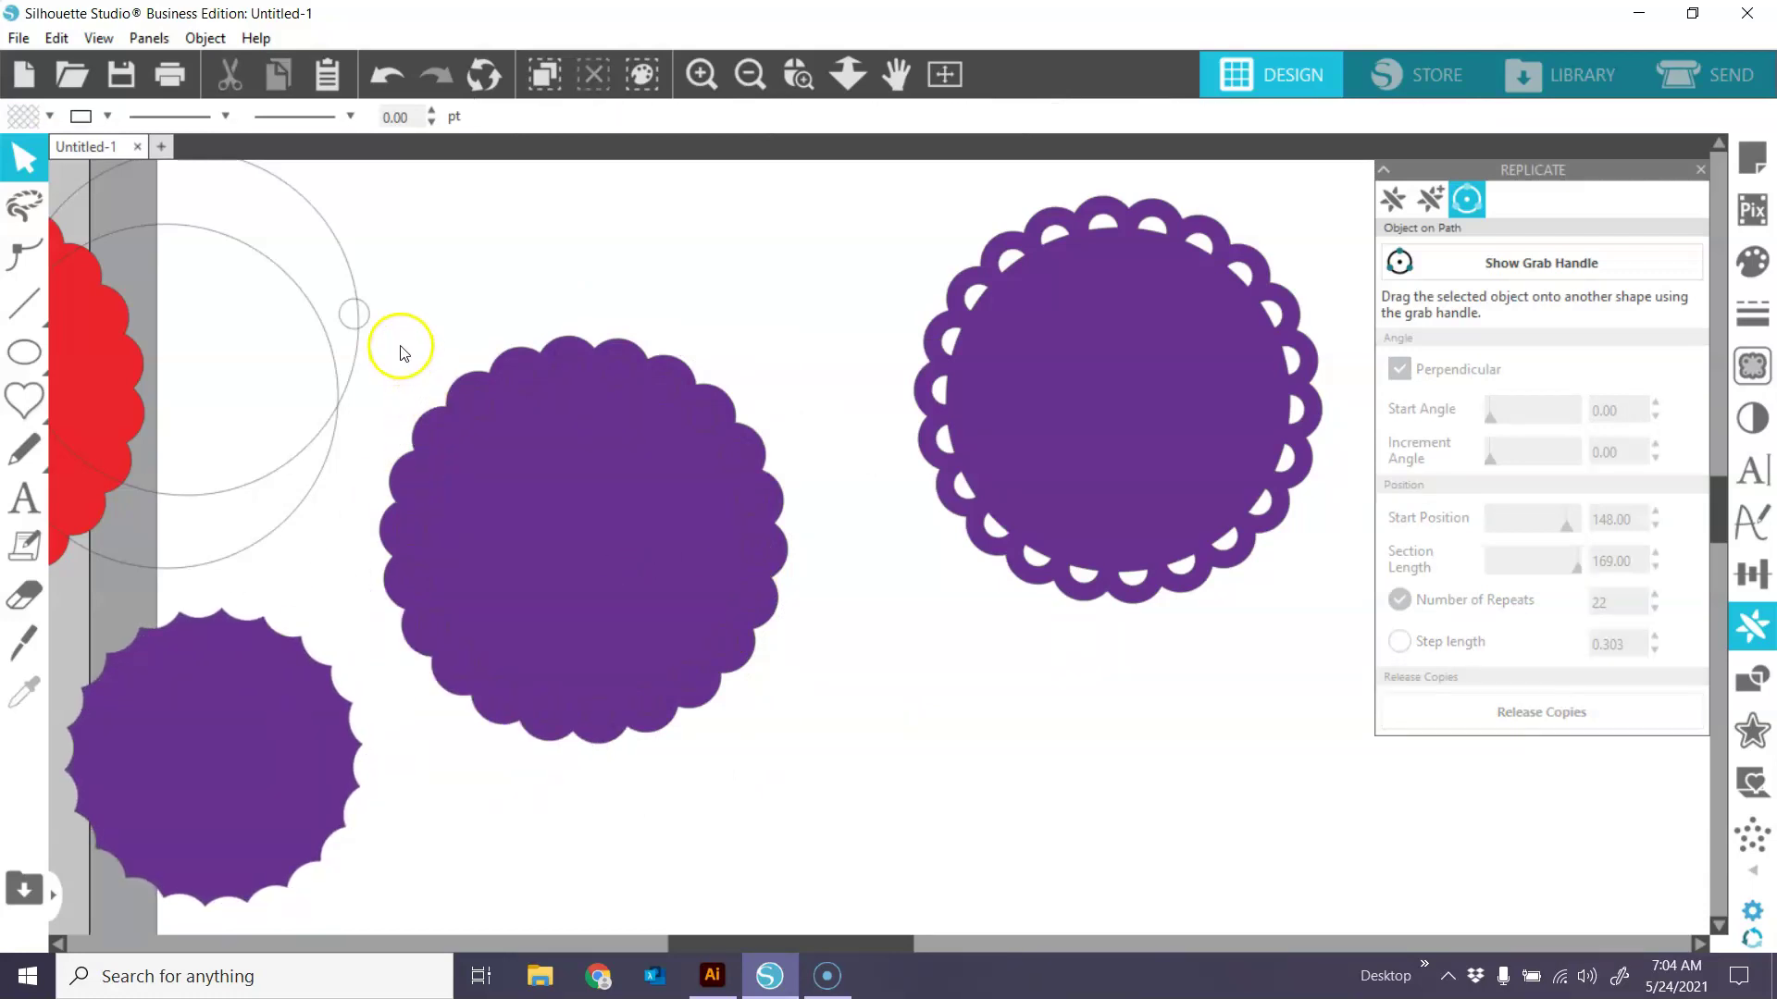
Combine the scalloped outline and its small circles into a compound path, and move this eyelet doily closer to the first one.
{"action": "left_click_drag", "start_coordinate": [391, 453], "coordinate": [419, 652]}
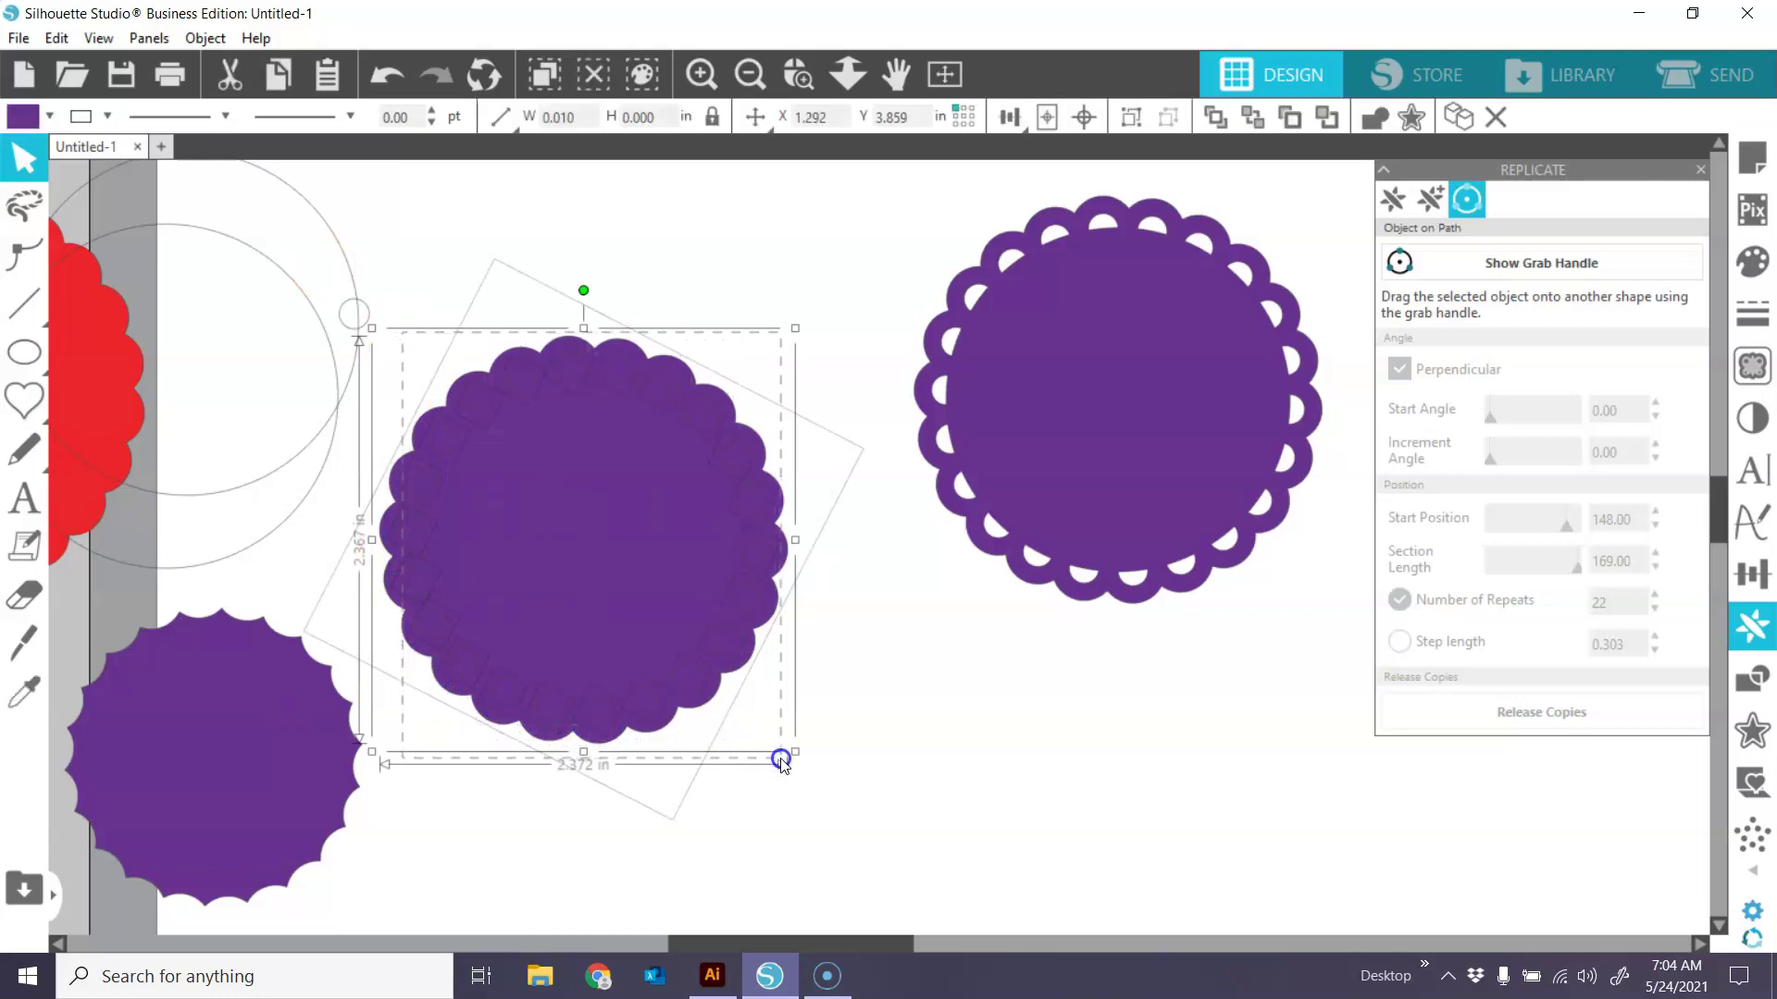
{"action": "right_click", "coordinate": [738, 647]}
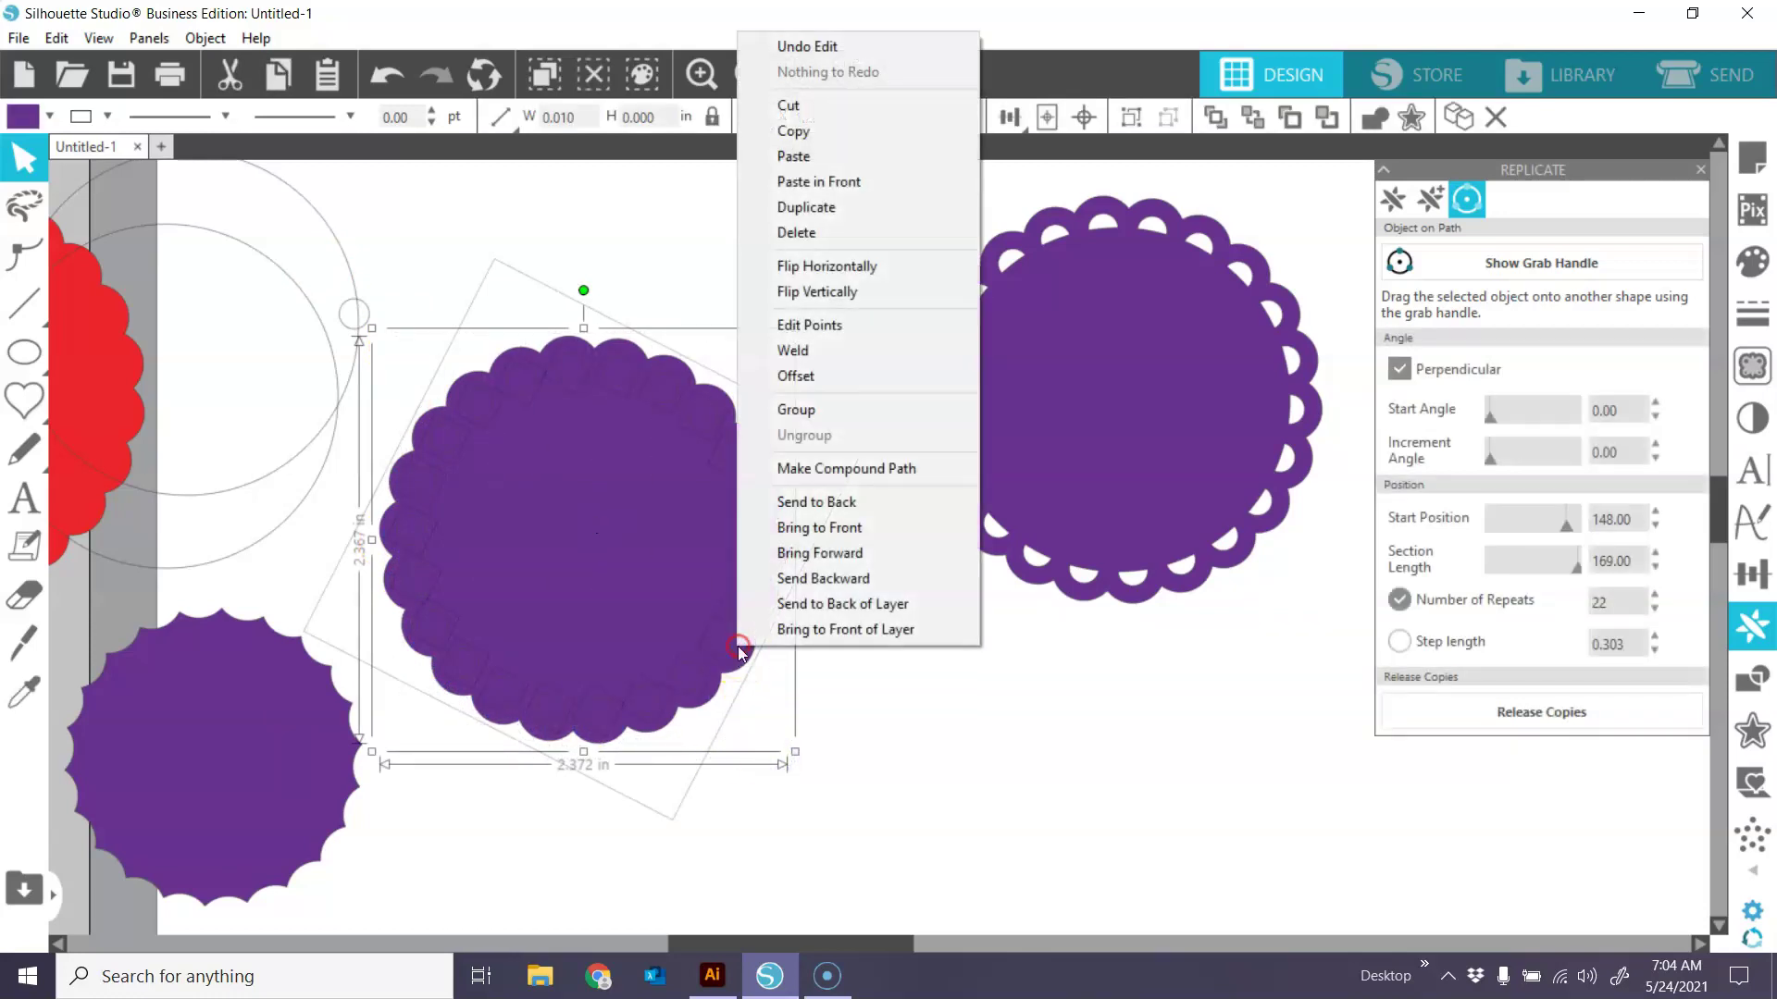
{"action": "left_click", "coordinate": [807, 468]}
{"action": "left_click", "coordinate": [896, 655]}
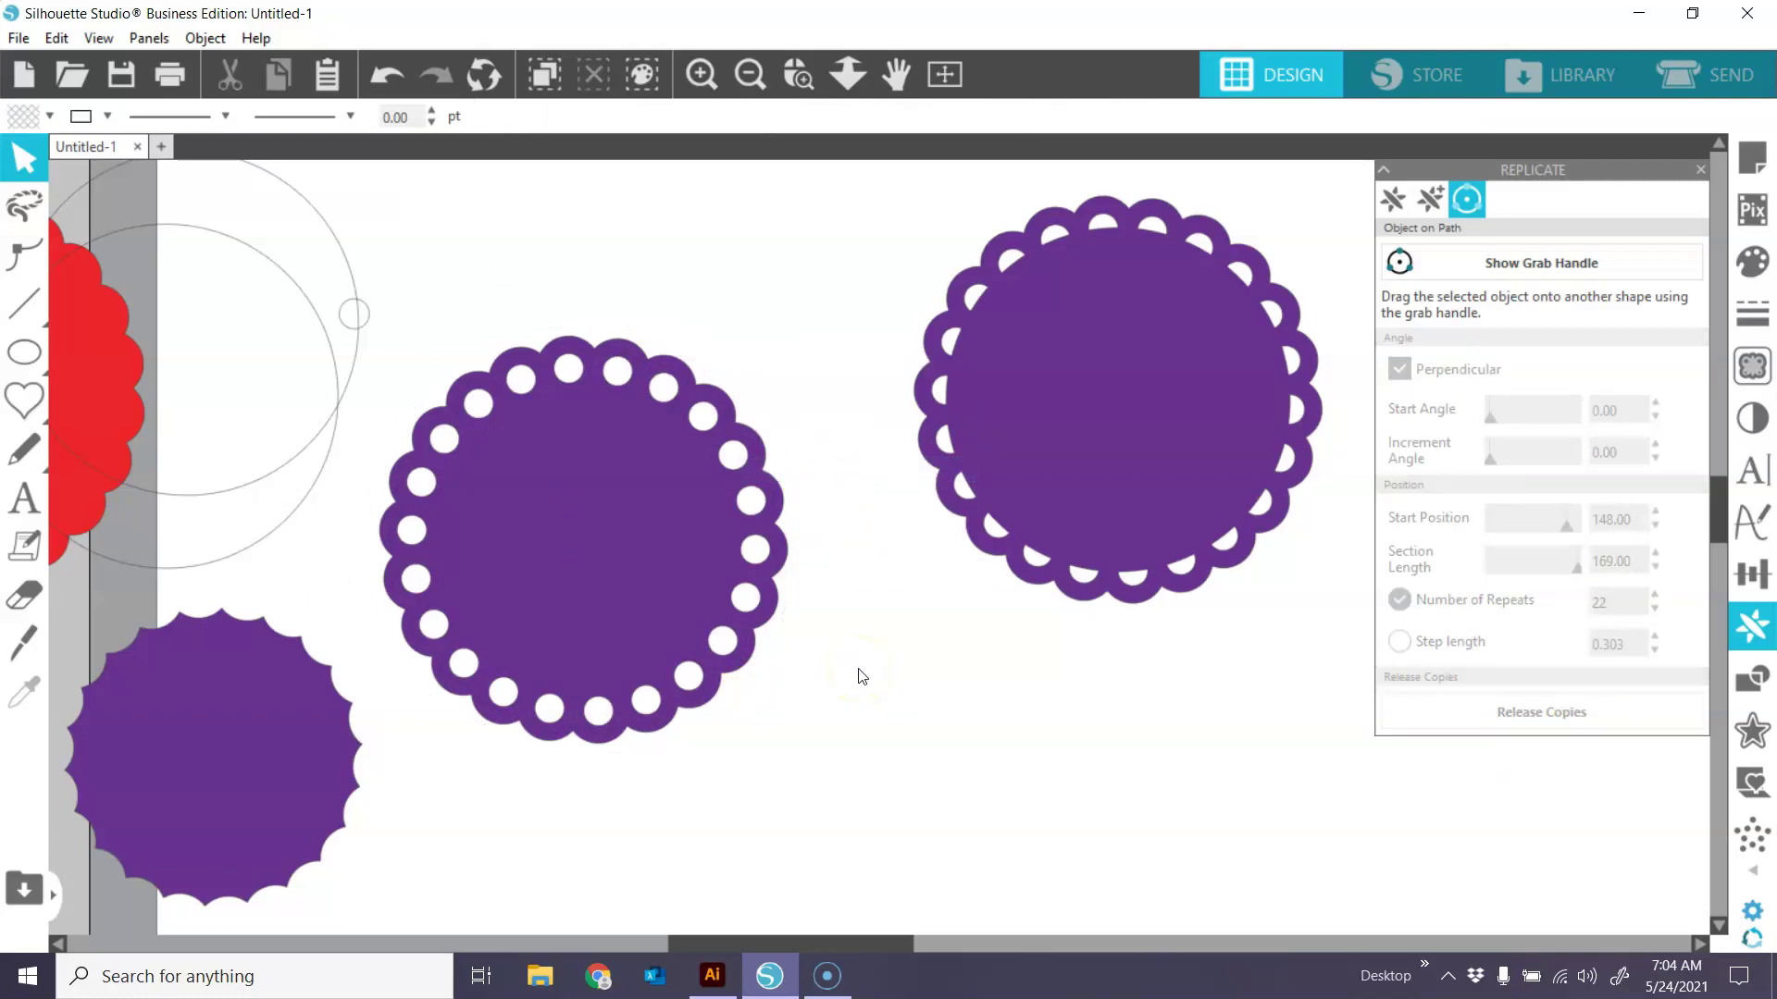
{"action": "left_click_drag", "start_coordinate": [707, 585], "coordinate": [771, 494]}
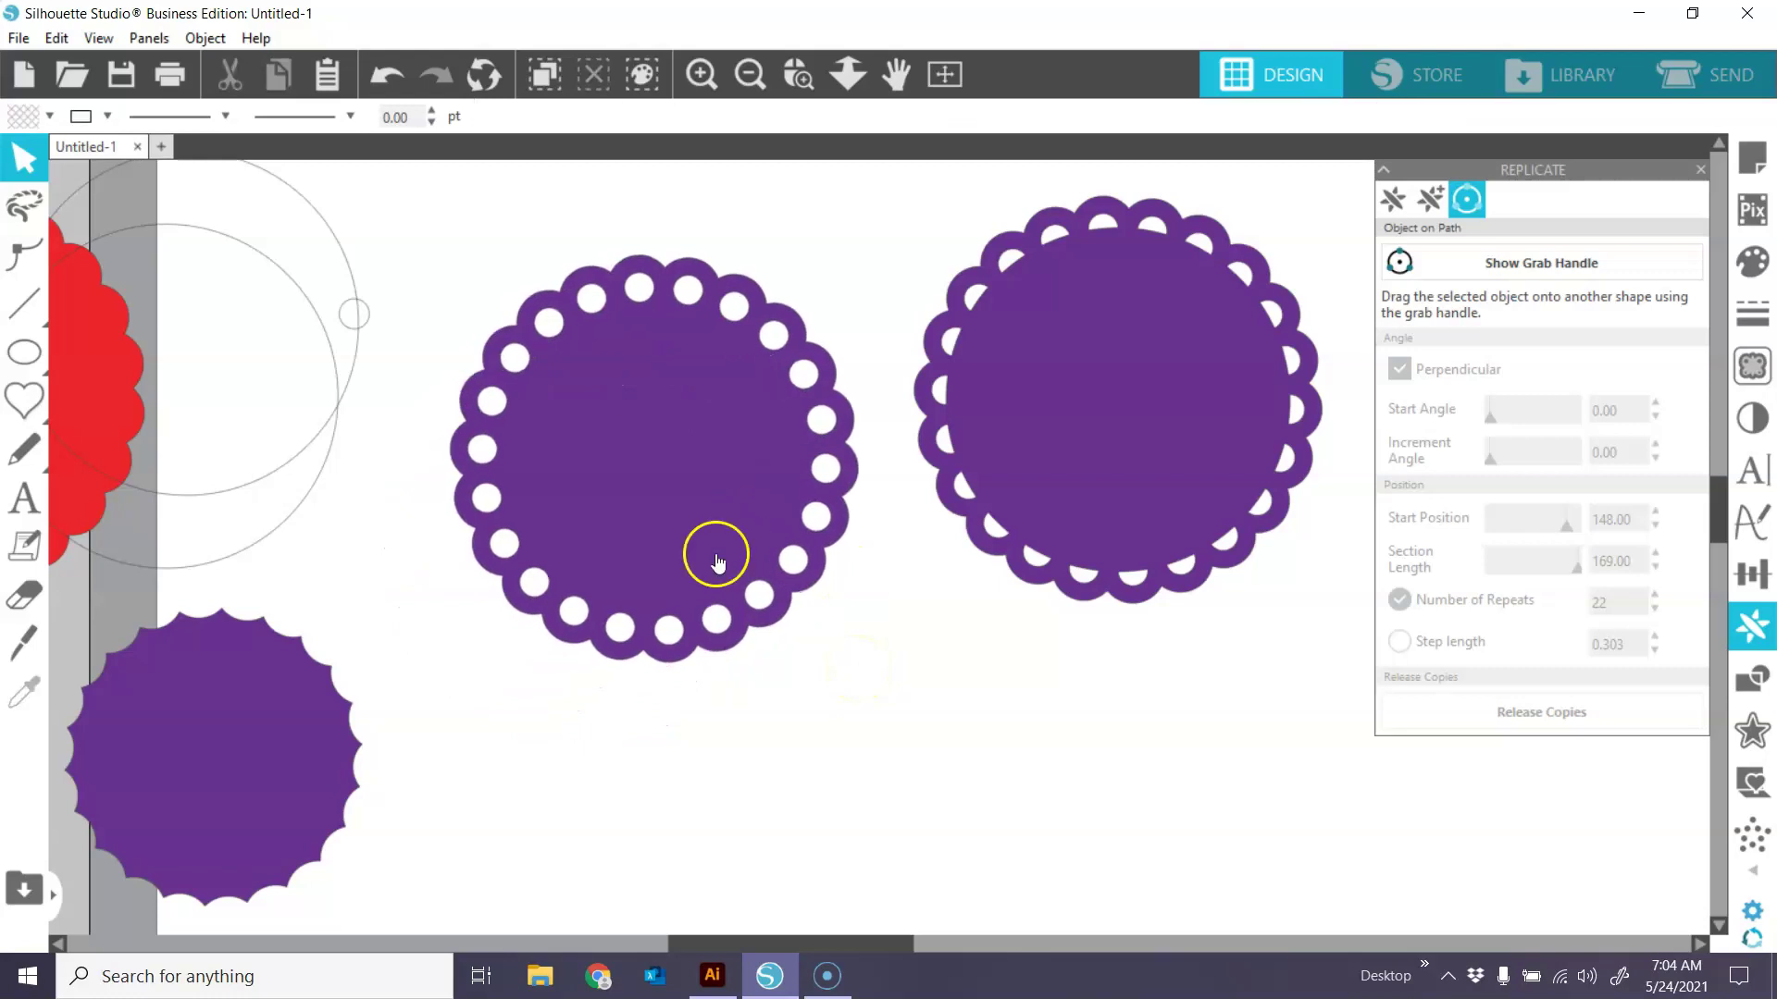
Delete the leftover purple scalloped center piece, the large outline circles and the small circle.
{"action": "left_click", "coordinate": [318, 770]}
{"action": "key", "text": "Delete"}
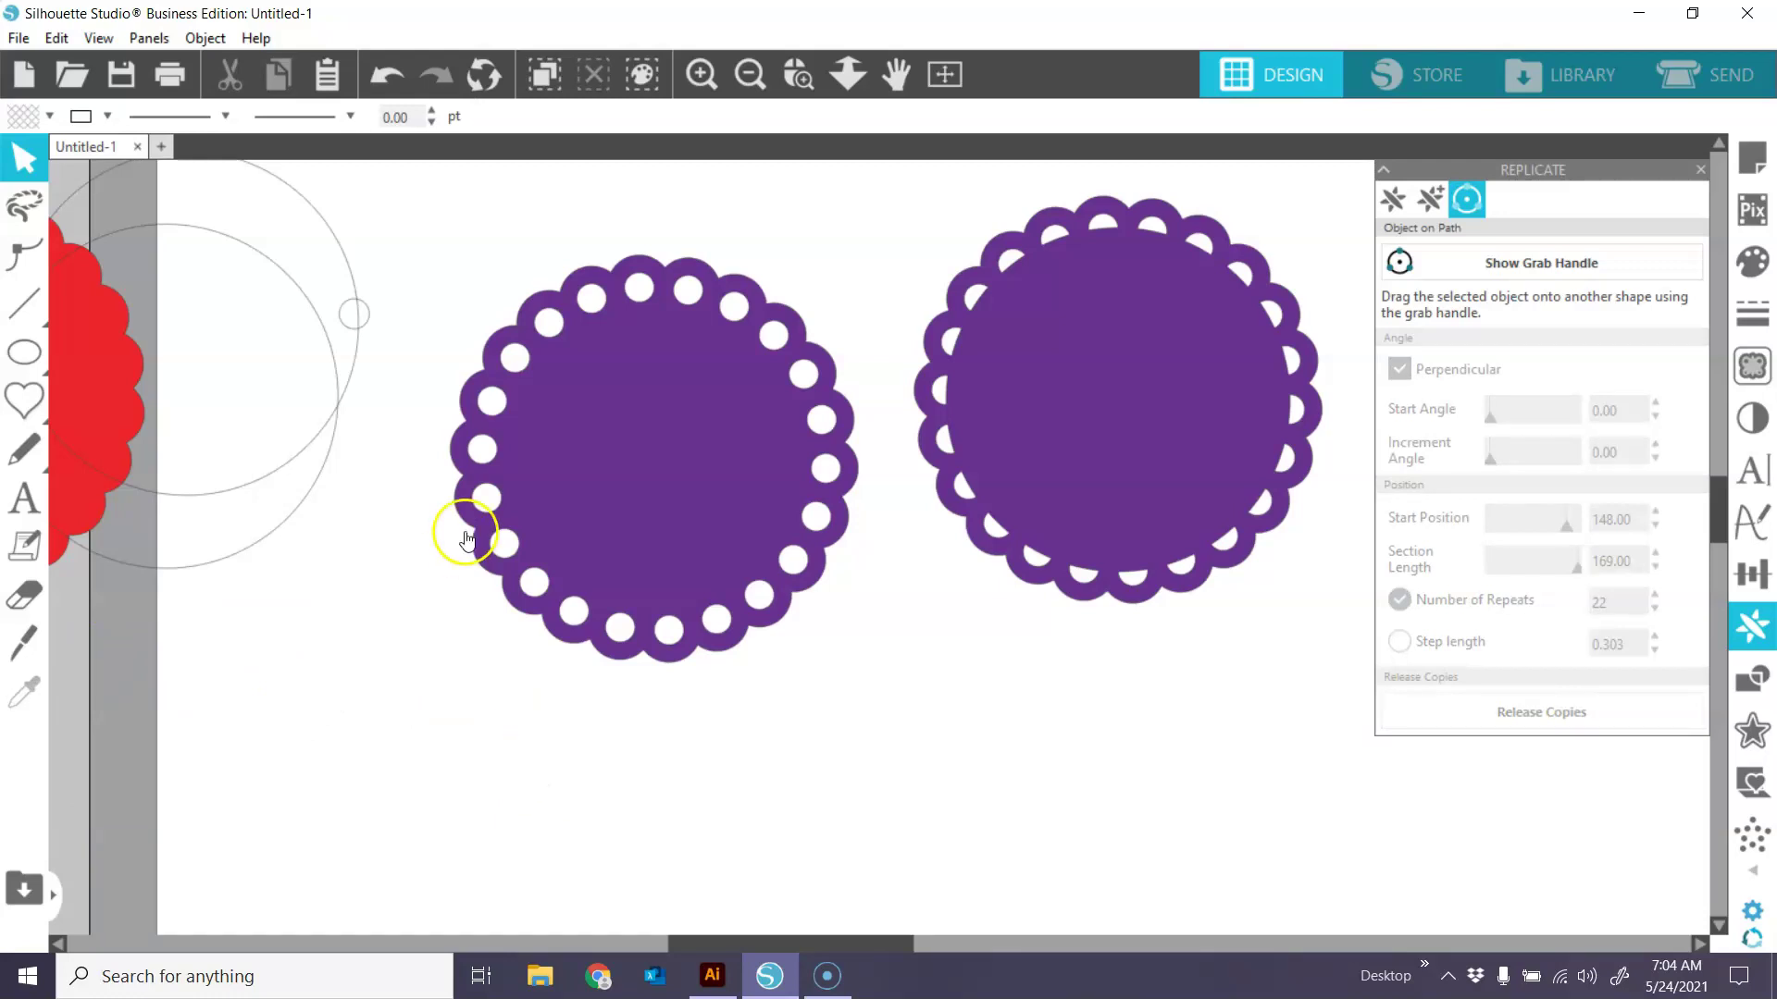
{"action": "left_click", "coordinate": [351, 367]}
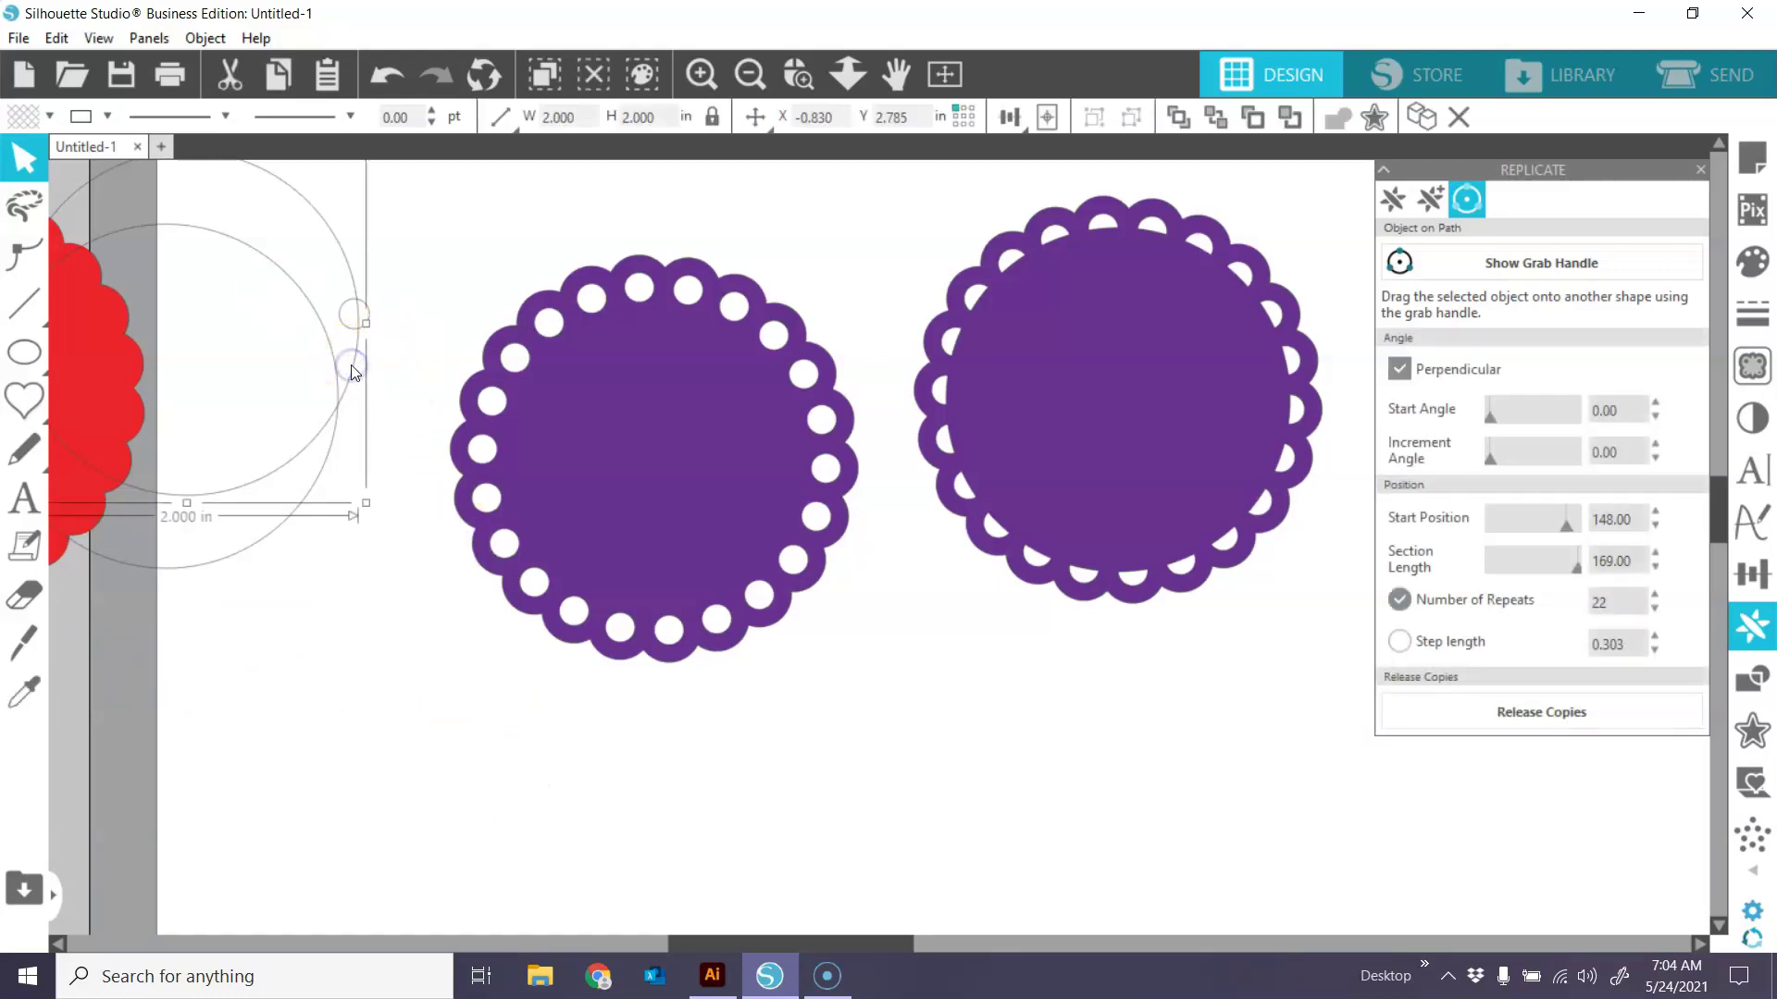
{"action": "left_click", "coordinate": [334, 345]}
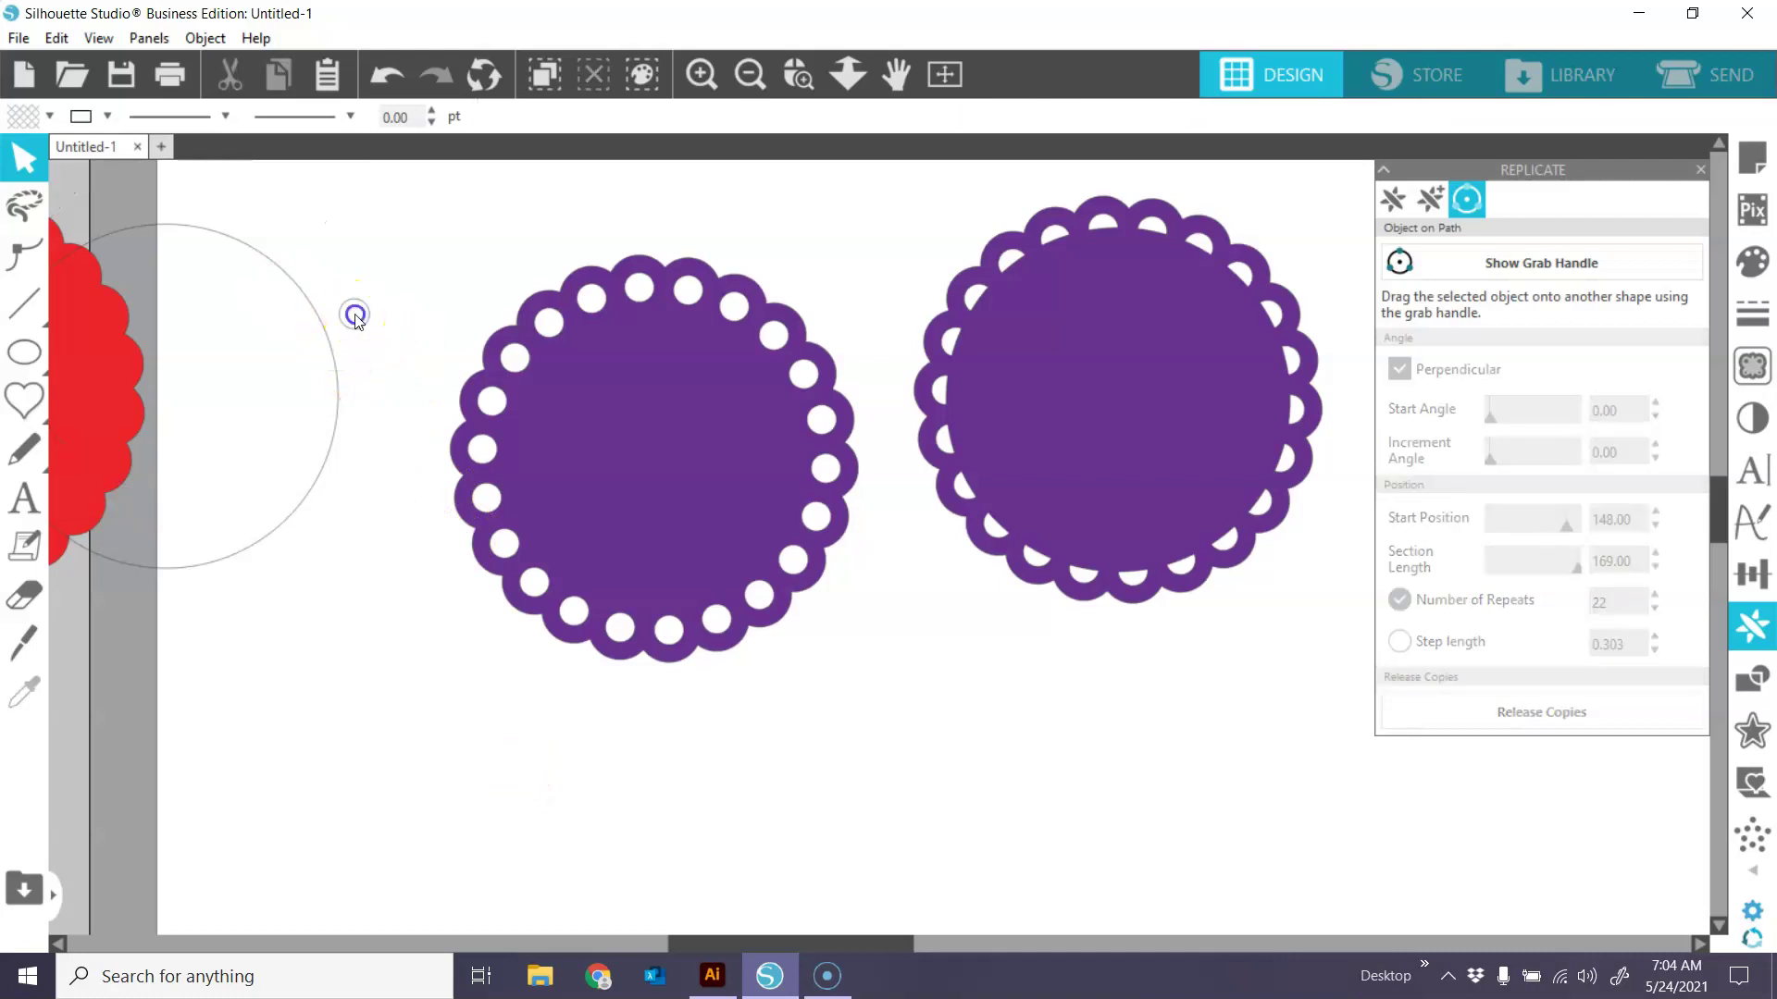
{"action": "left_click", "coordinate": [361, 336]}
{"action": "left_click", "coordinate": [351, 393]}
{"action": "left_click", "coordinate": [337, 399]}
{"action": "left_click", "coordinate": [262, 407]}
Move the plain red scalloped circle onto the page and group the two purple doilies beside it.
{"action": "left_click_drag", "start_coordinate": [83, 385], "coordinate": [509, 387]}
{"action": "left_click_drag", "start_coordinate": [656, 410], "coordinate": [499, 608]}
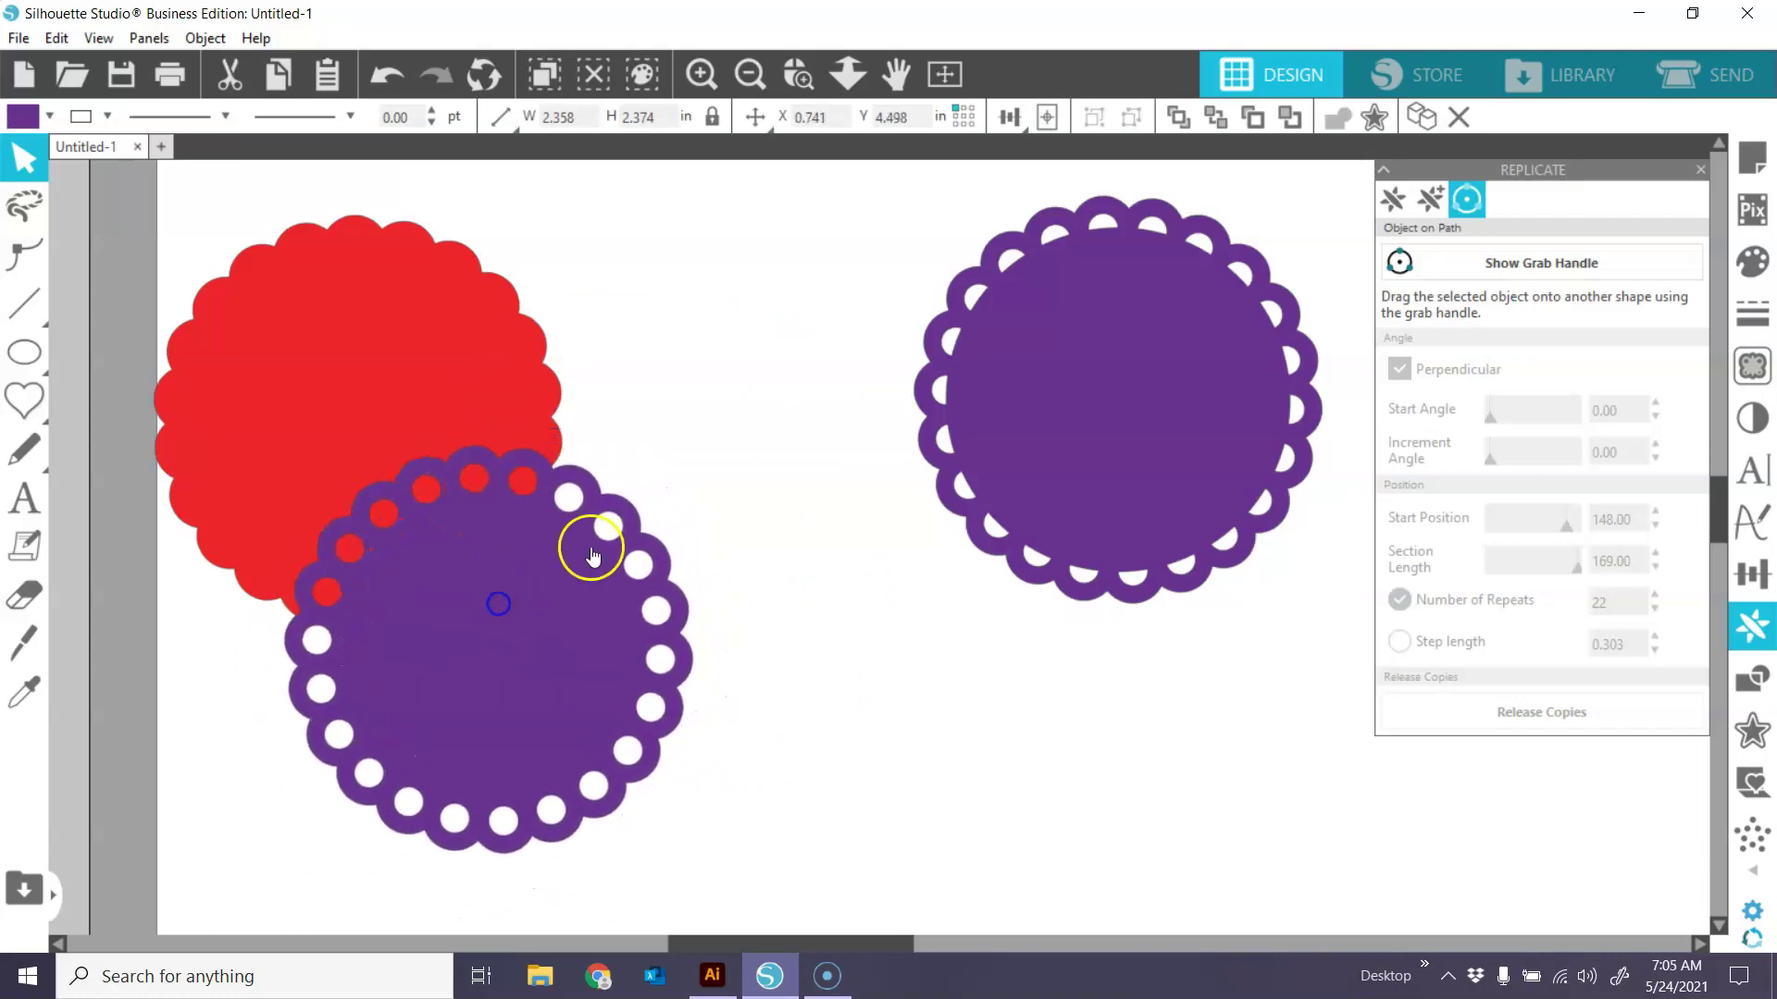
{"action": "left_click", "coordinate": [814, 482]}
{"action": "left_click_drag", "start_coordinate": [1114, 376], "coordinate": [659, 442]}
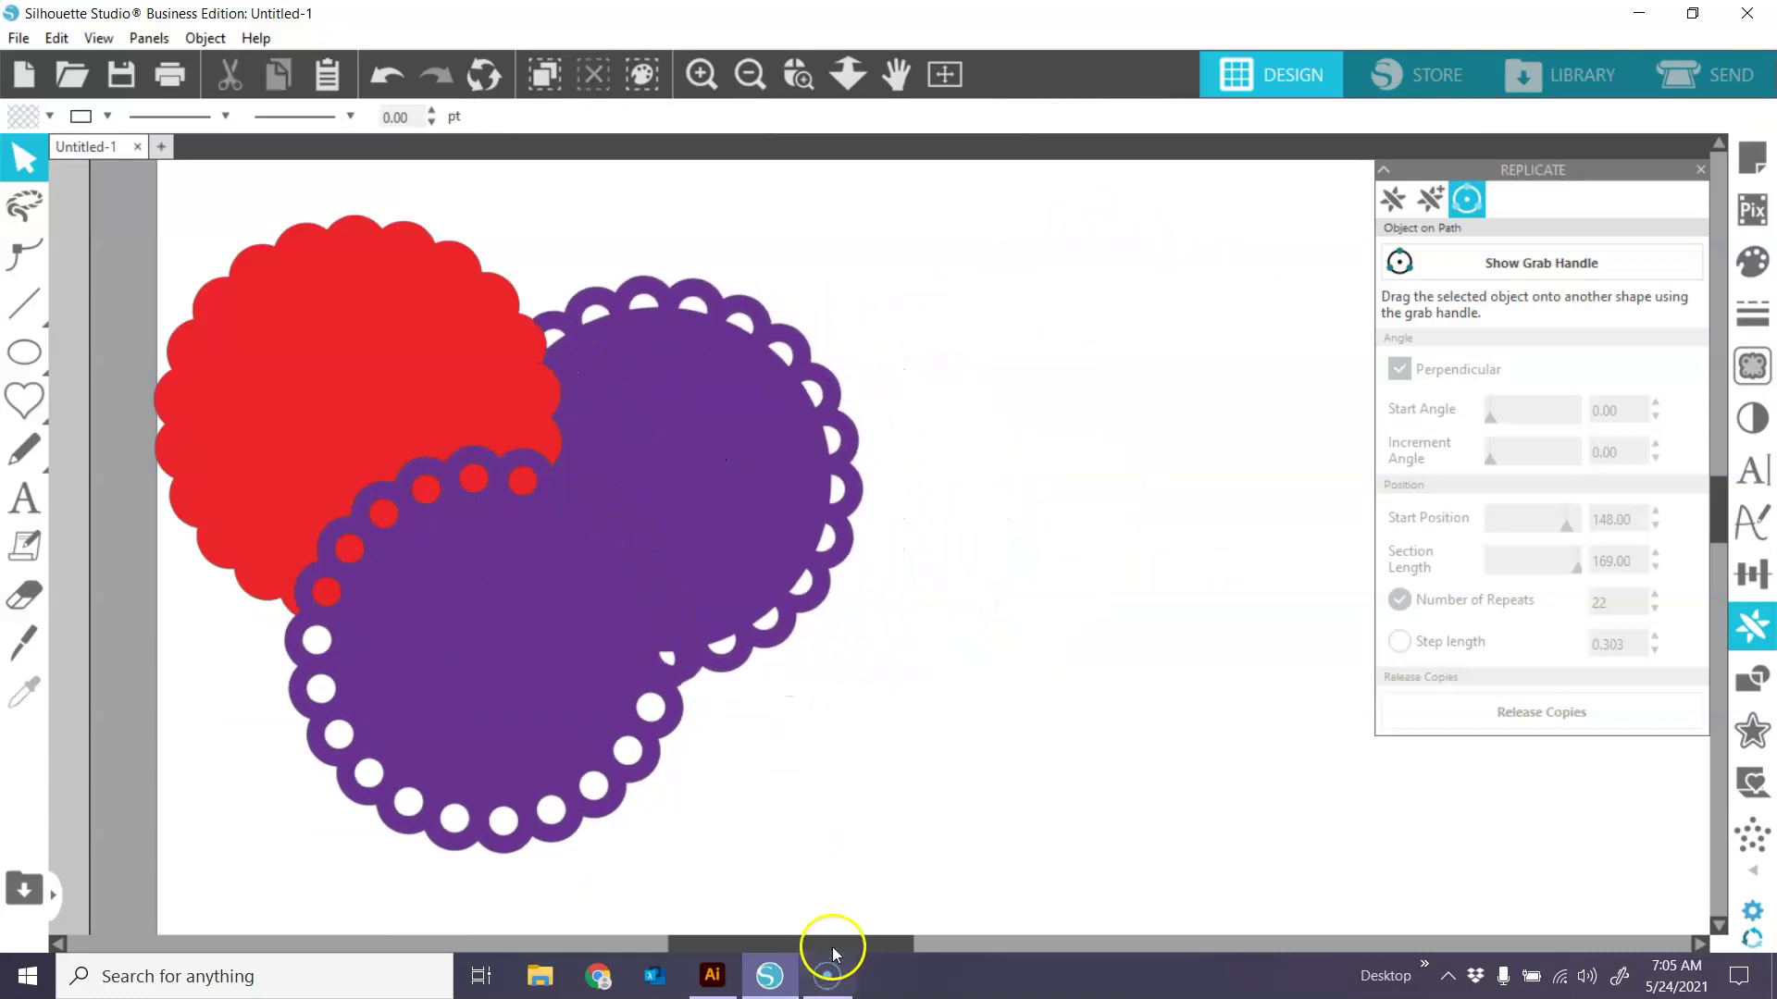
Bring the heart-edged red doily and the magenta doily with the inner heart ring onto the page beside the purple ones.
{"action": "left_click_drag", "start_coordinate": [833, 942], "coordinate": [766, 936]}
{"action": "left_click_drag", "start_coordinate": [226, 781], "coordinate": [494, 818]}
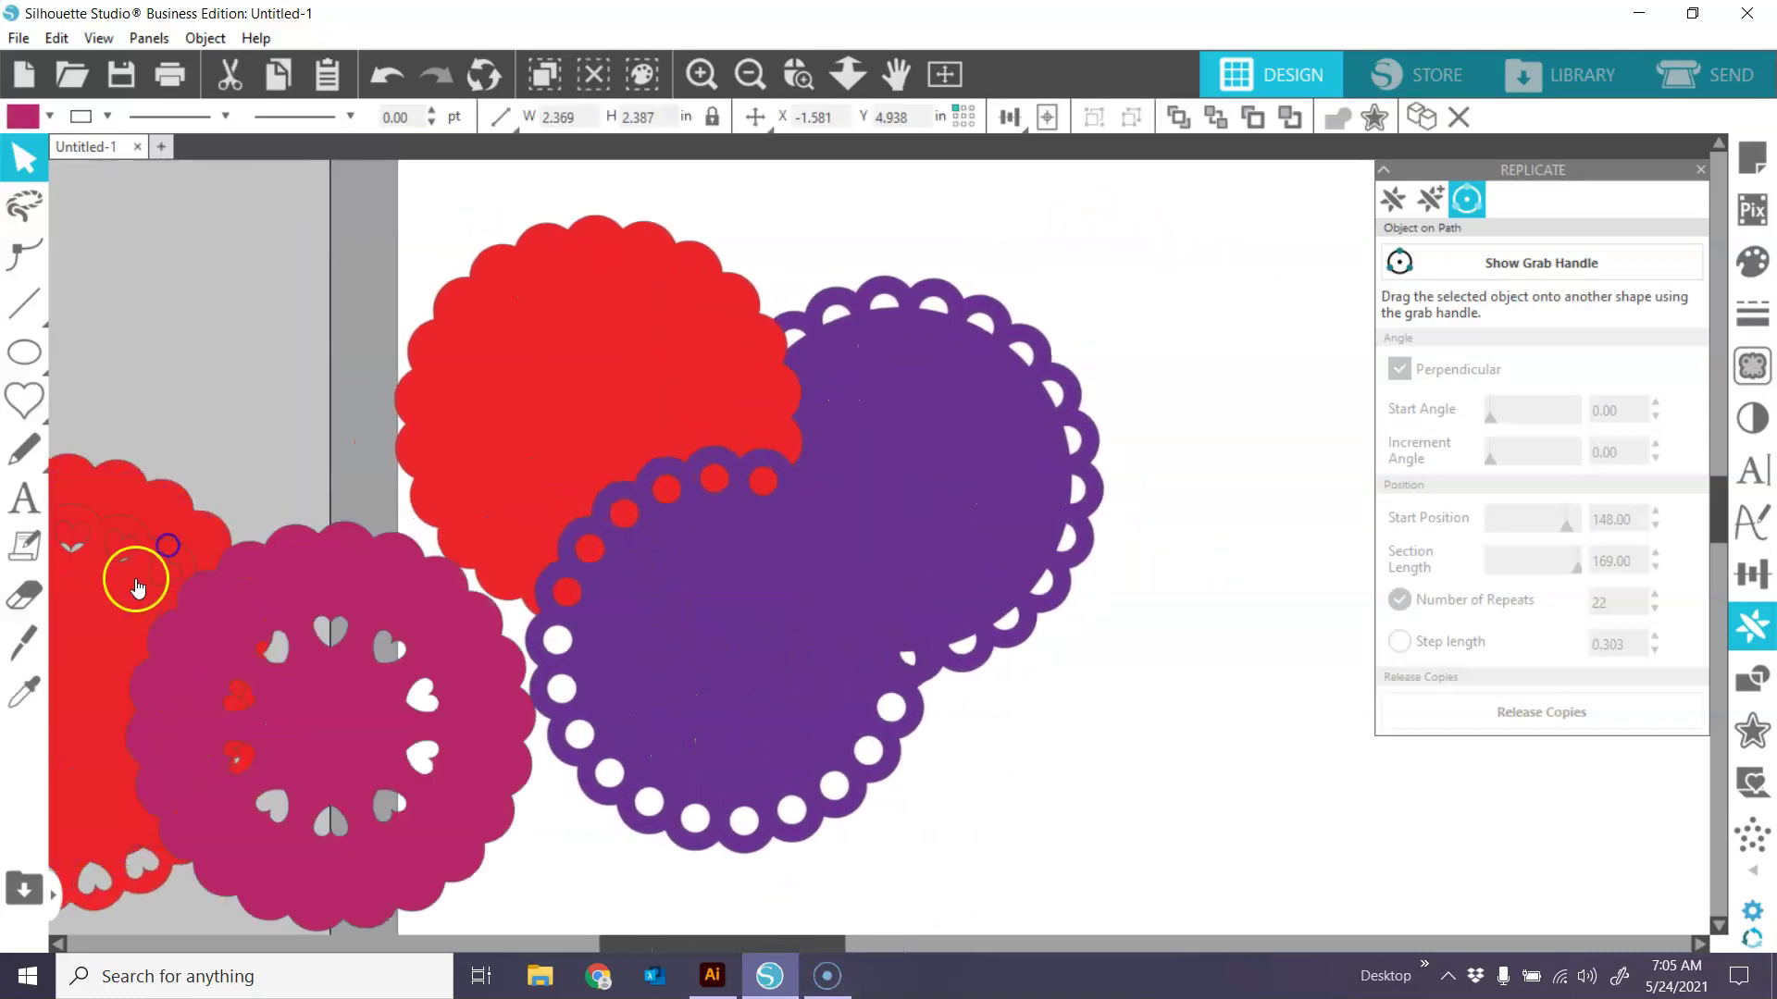
{"action": "left_click_drag", "start_coordinate": [130, 583], "coordinate": [1197, 270]}
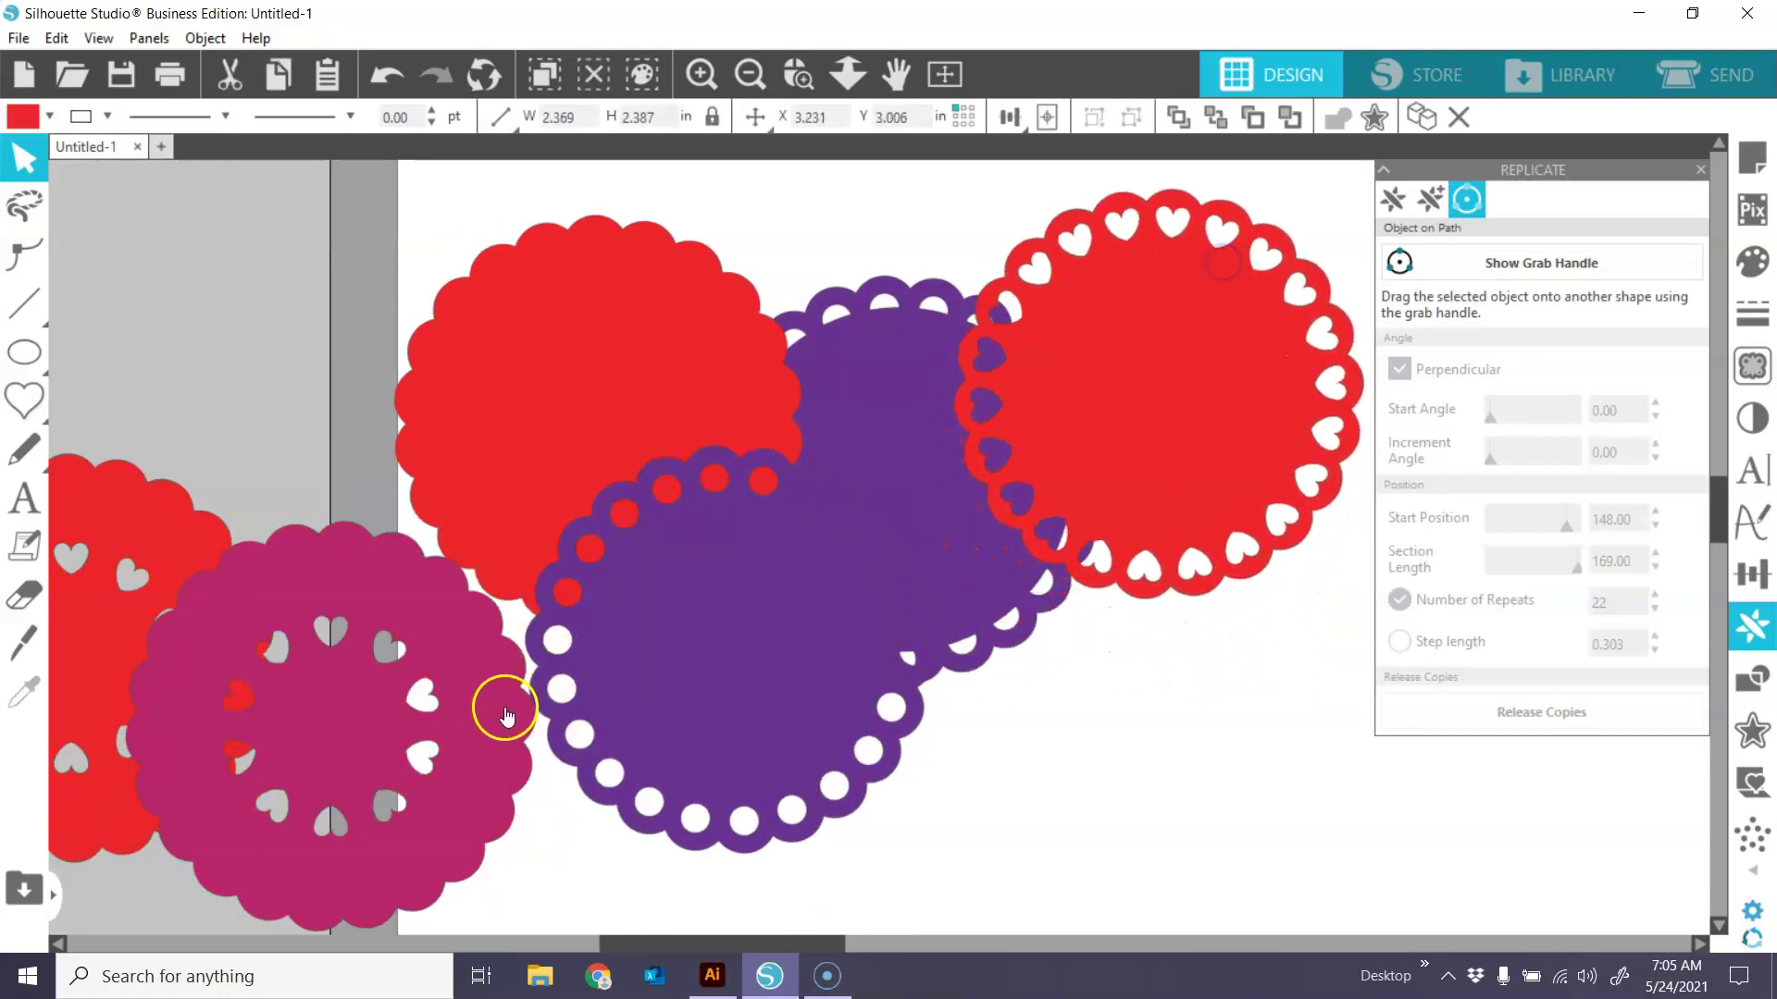
{"action": "left_click_drag", "start_coordinate": [500, 710], "coordinate": [1307, 677]}
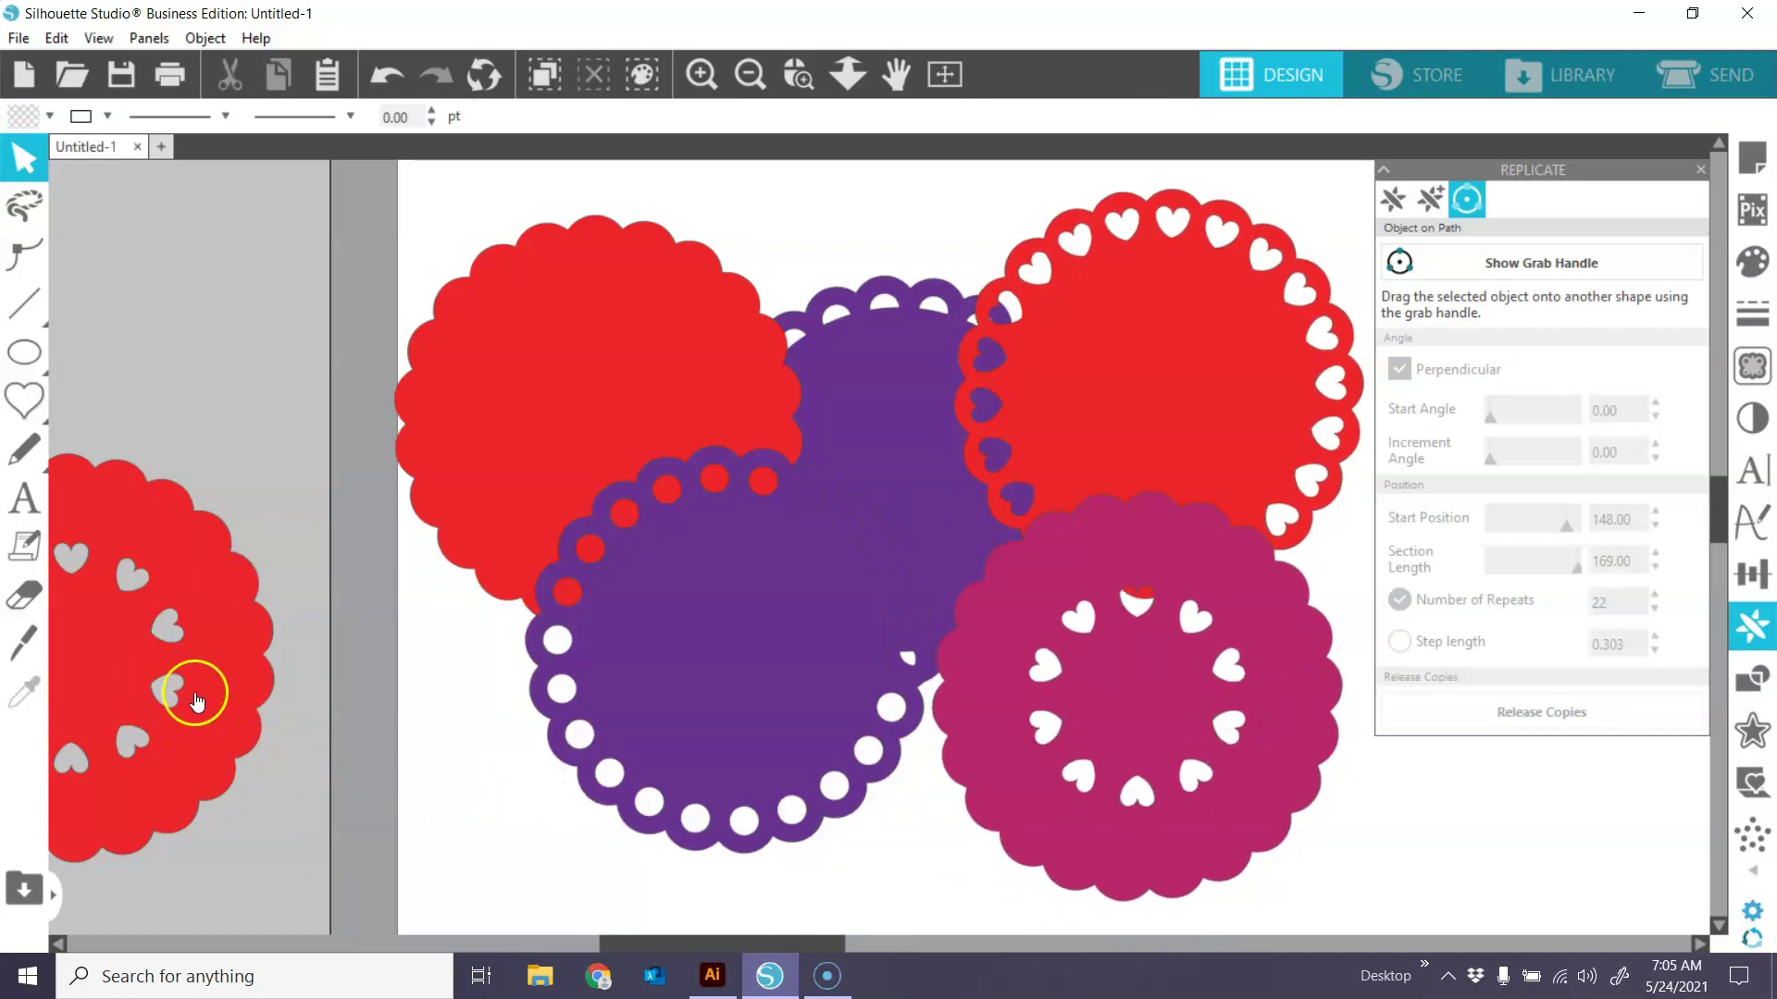
Delete the spare red doily with the inner heart ring that lies off the page.
{"action": "left_click_drag", "start_coordinate": [226, 674], "coordinate": [275, 668]}
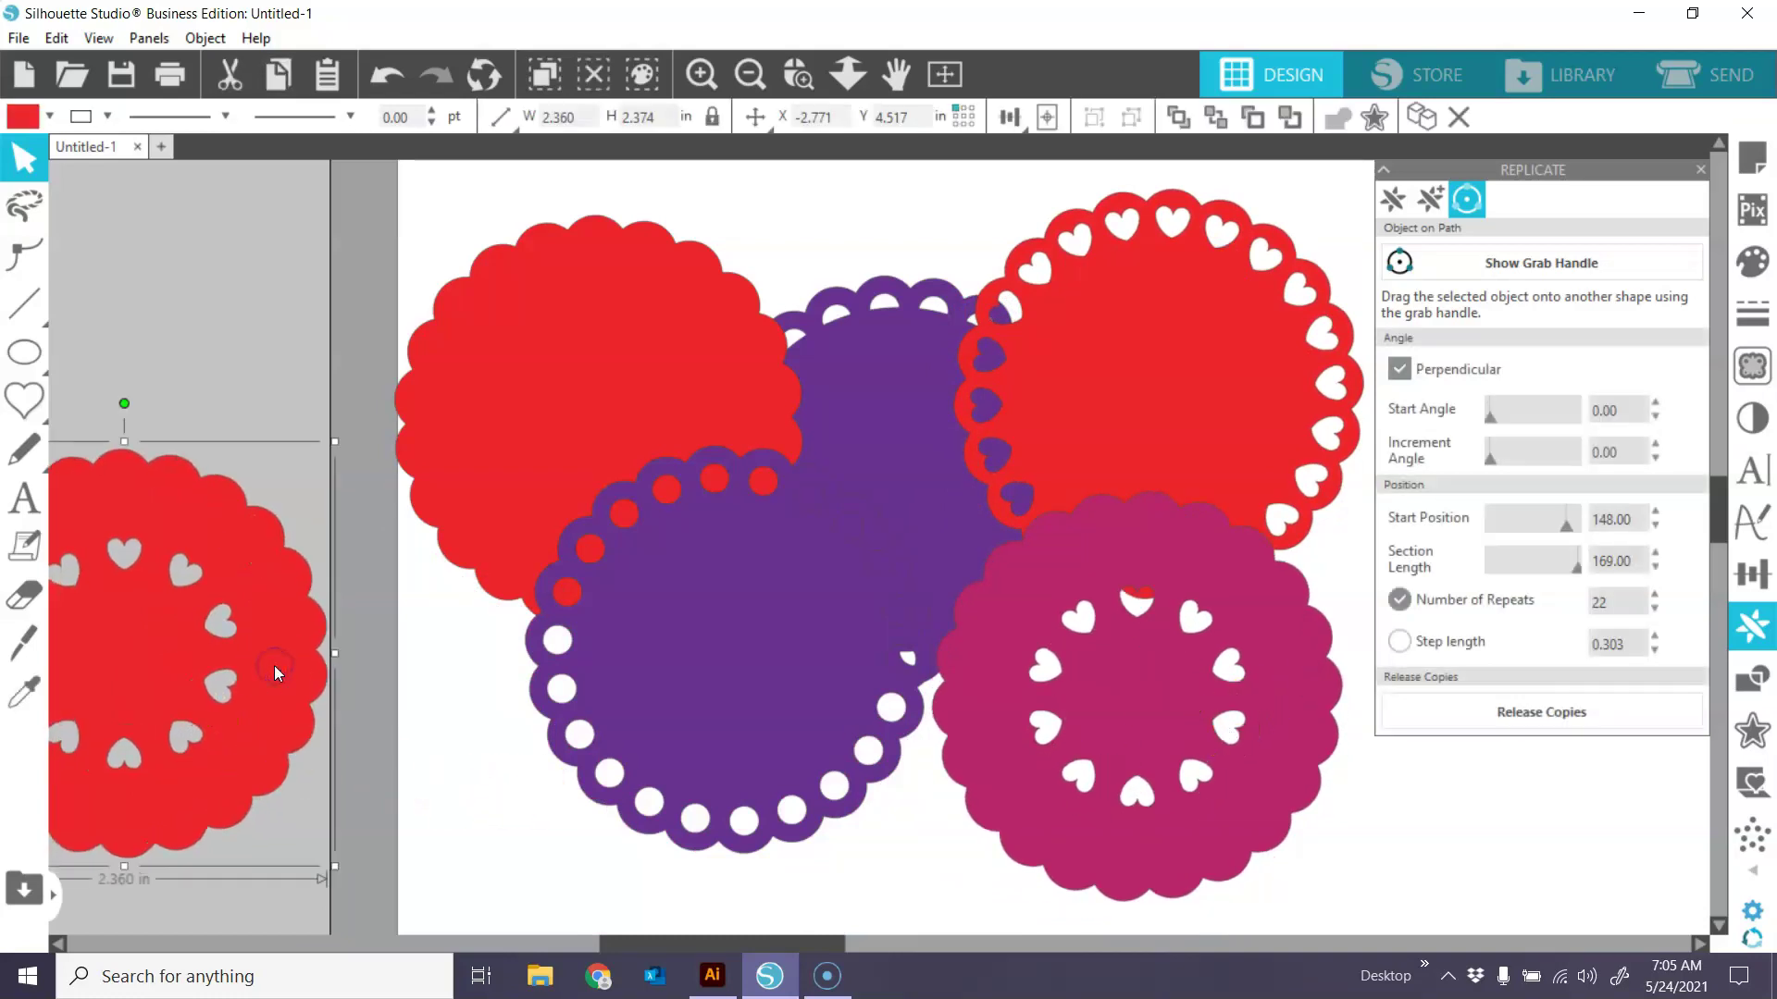
{"action": "key", "text": "Delete"}
{"action": "left_click_drag", "start_coordinate": [736, 942], "coordinate": [795, 940]}
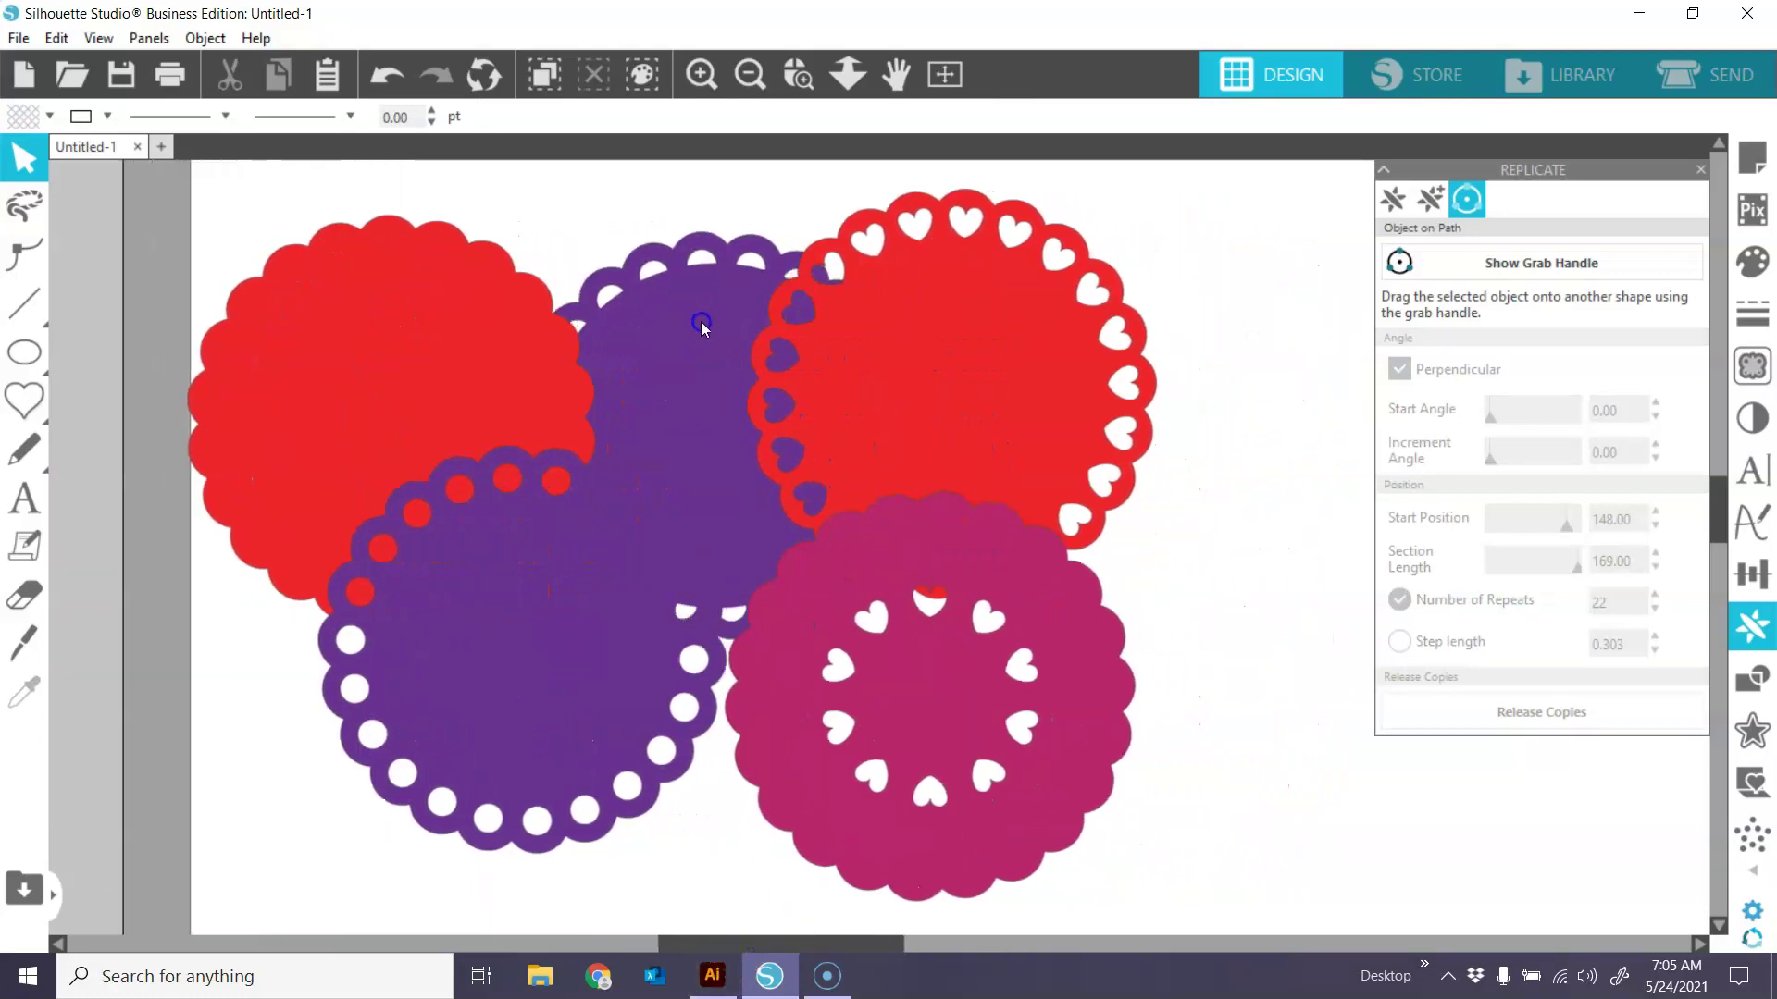
Set the heart-edged red doily apart, and stack the magenta and half-circle-edged purple doilies with the eyelet-edged and plain red ones.
{"action": "left_click_drag", "start_coordinate": [702, 326], "coordinate": [705, 294]}
{"action": "left_click_drag", "start_coordinate": [976, 301], "coordinate": [1145, 298]}
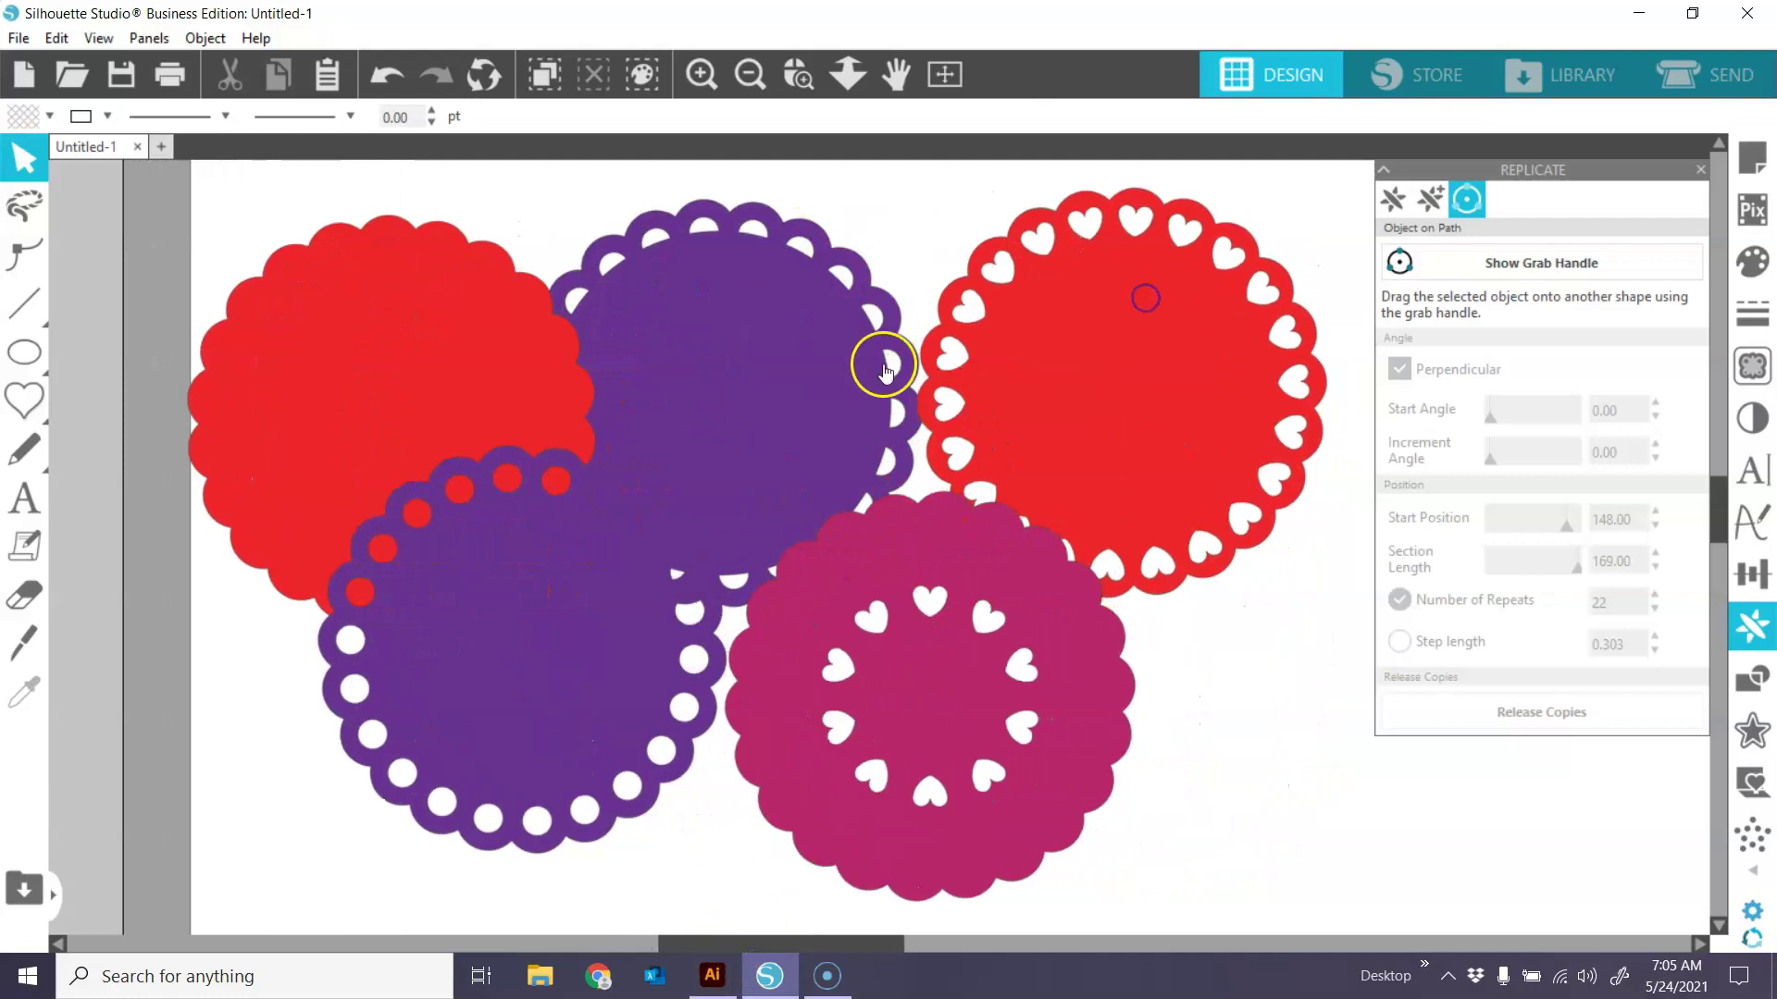
{"action": "left_click_drag", "start_coordinate": [775, 367], "coordinate": [814, 327]}
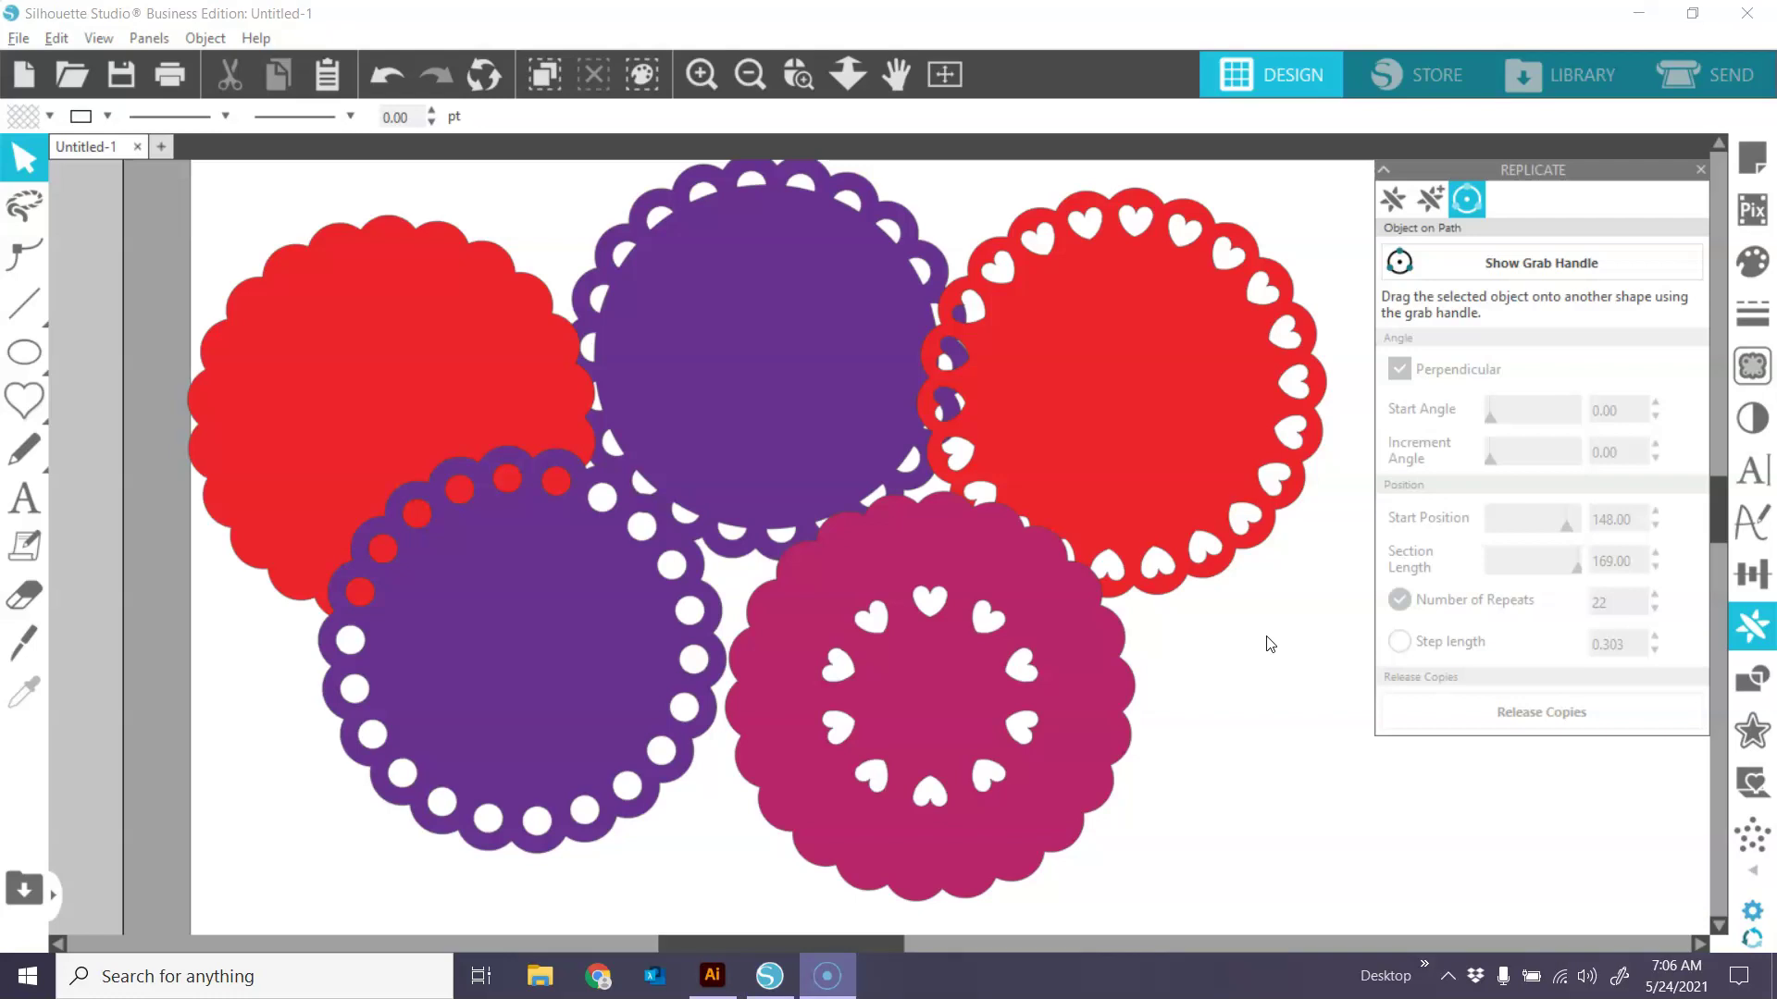
{"action": "left_click_drag", "start_coordinate": [1055, 657], "coordinate": [616, 595]}
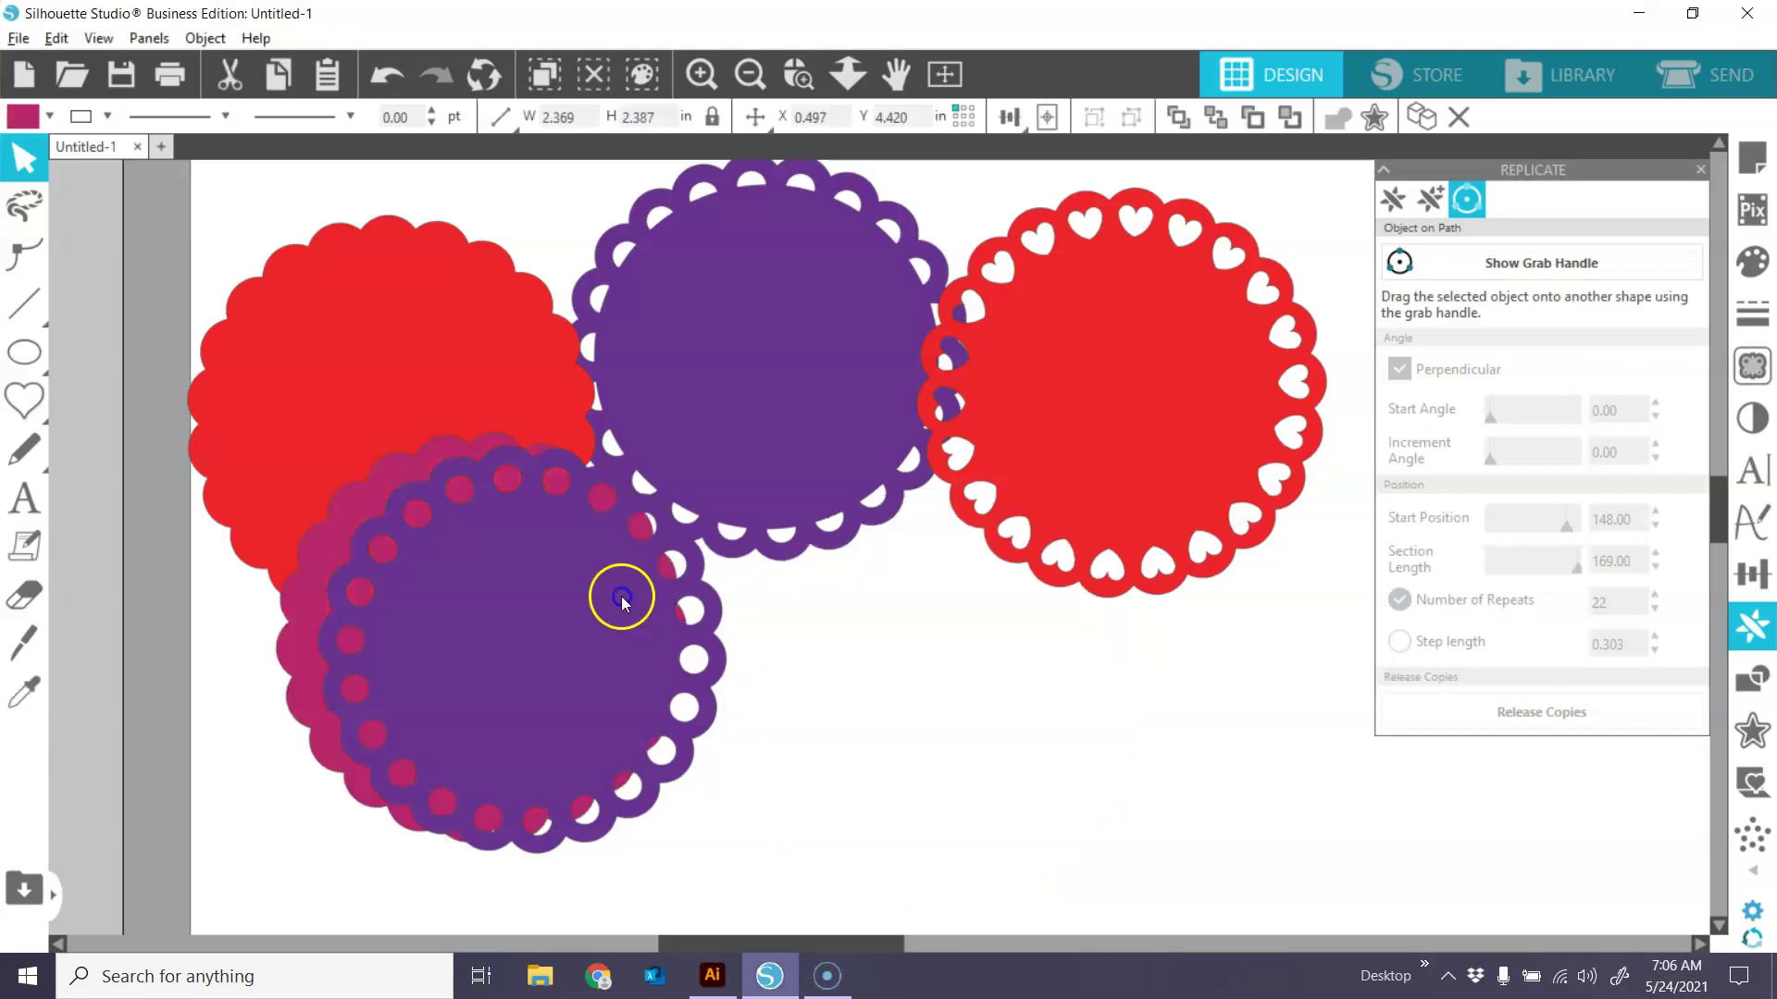
{"action": "left_click_drag", "start_coordinate": [797, 385], "coordinate": [440, 611]}
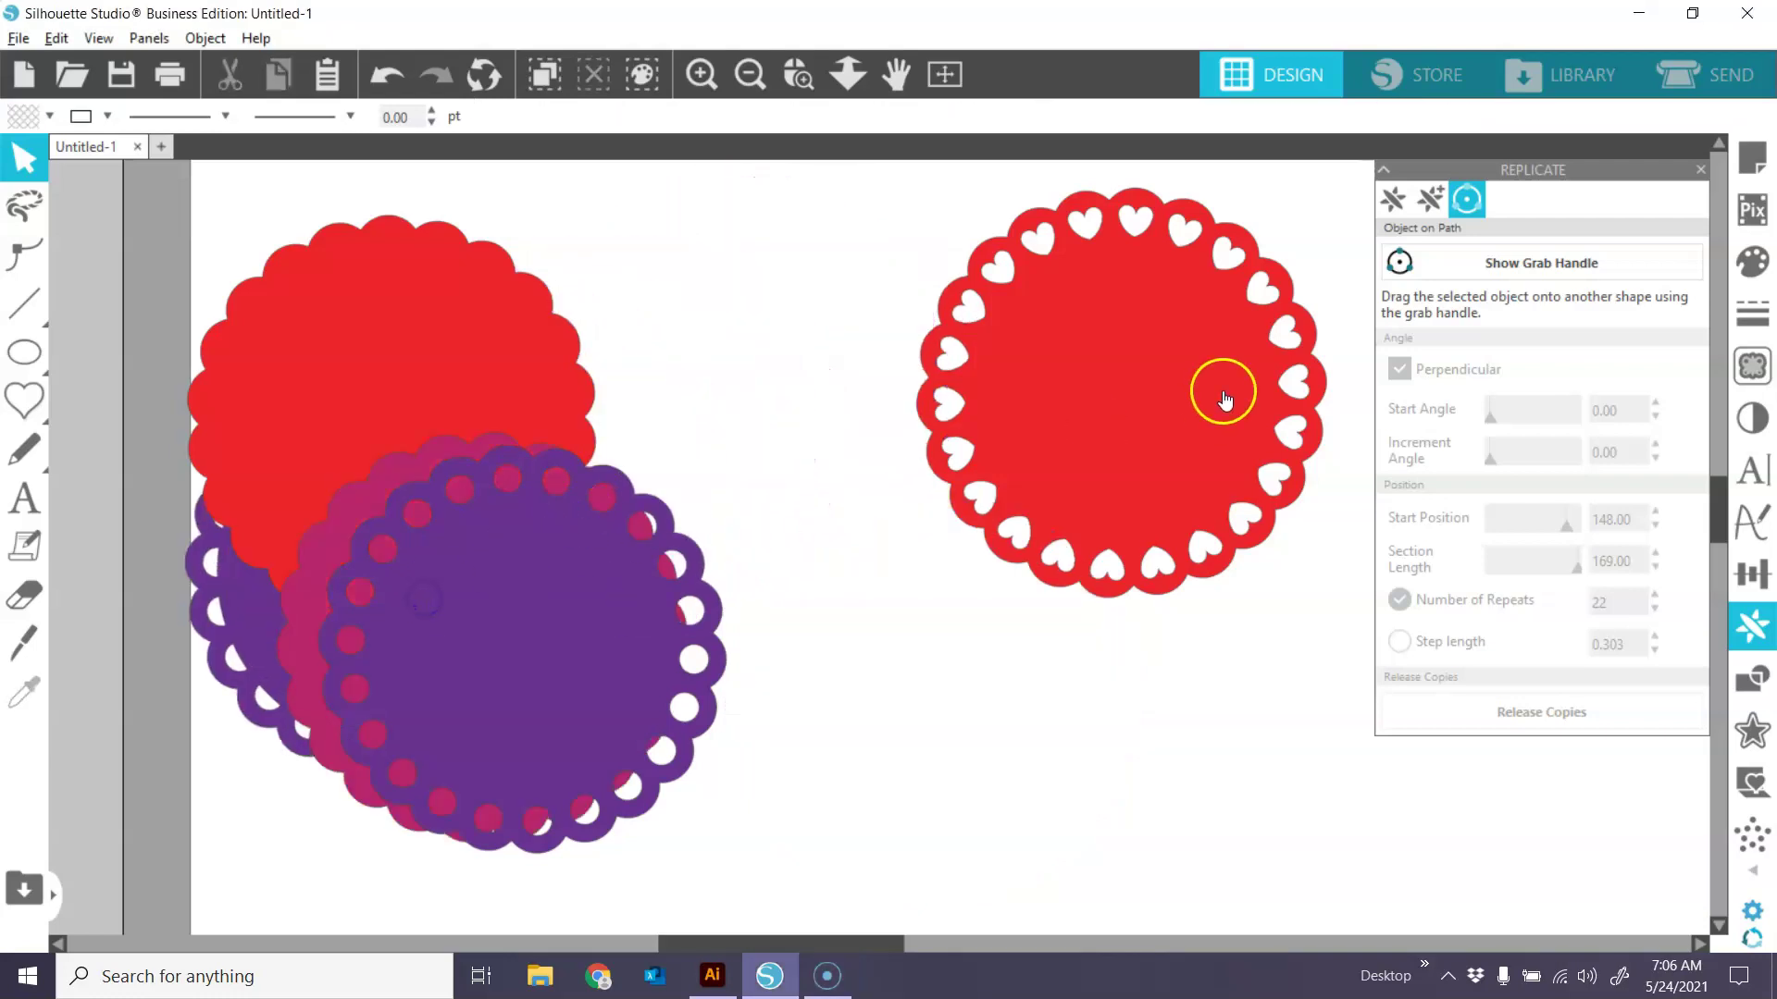
Examine the heart-edged doily's cut lines up close in the Send view and return to the Design view.
{"action": "left_click", "coordinate": [1729, 80]}
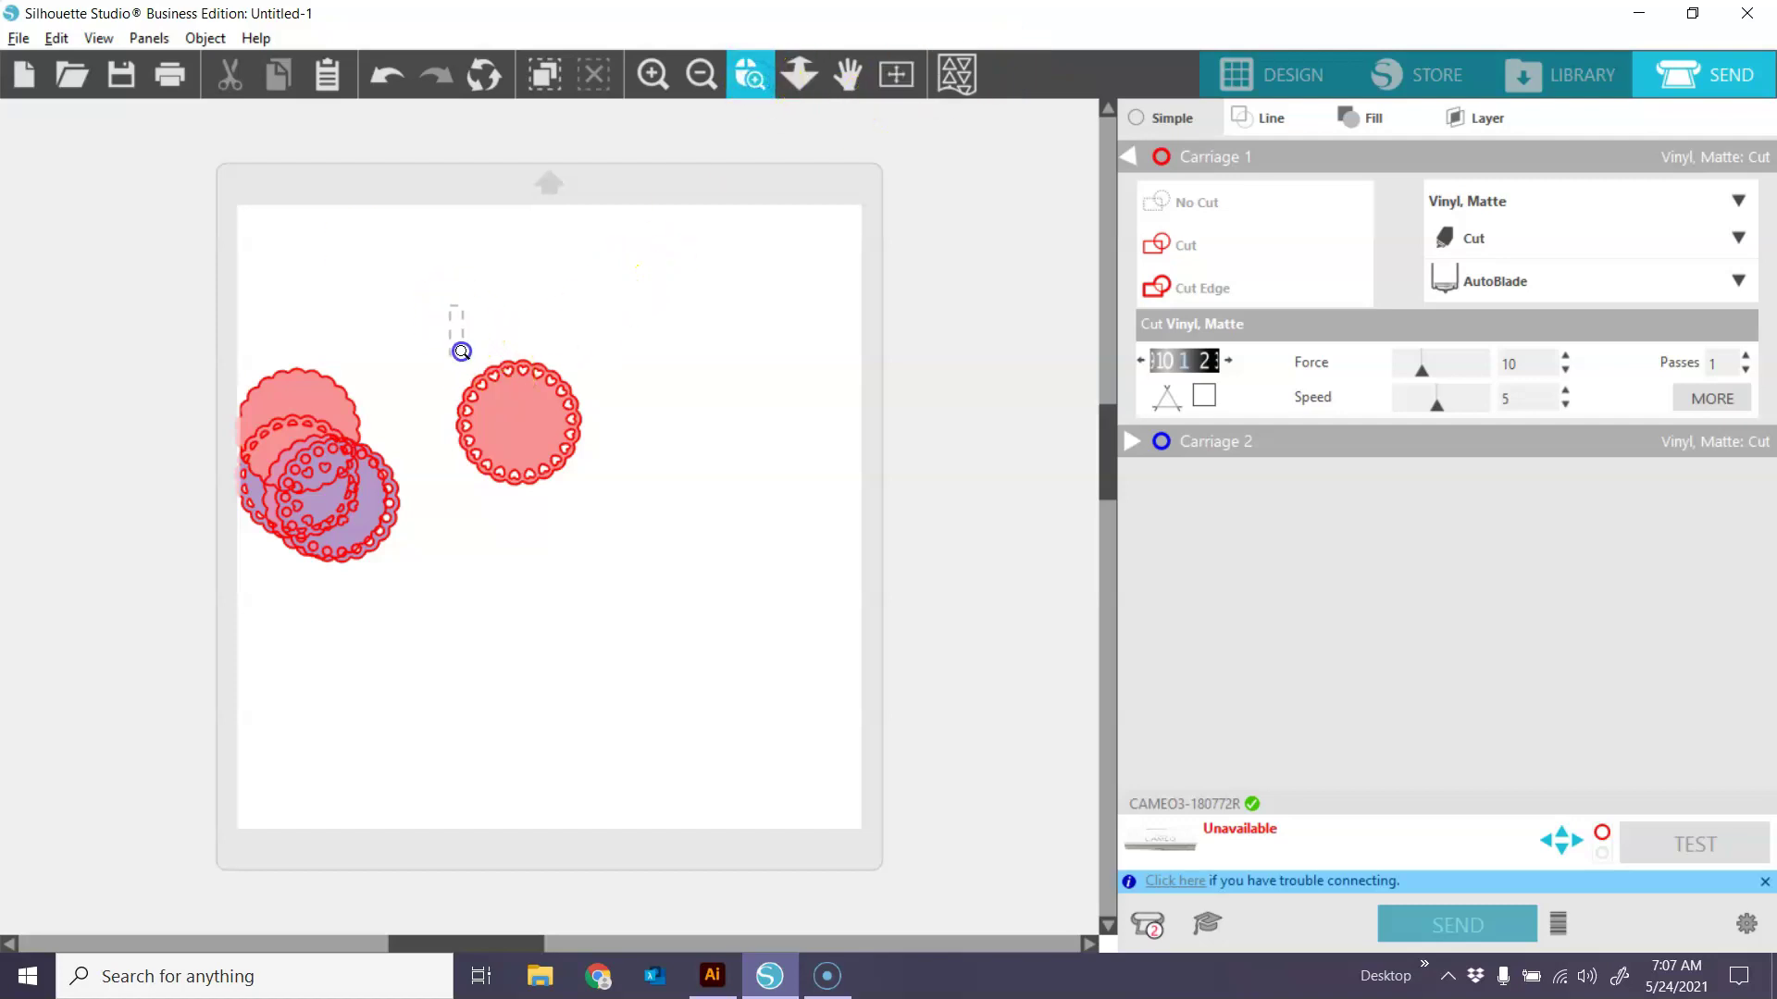
{"action": "left_click_drag", "start_coordinate": [450, 305], "coordinate": [654, 537]}
{"action": "left_click", "coordinate": [504, 543]}
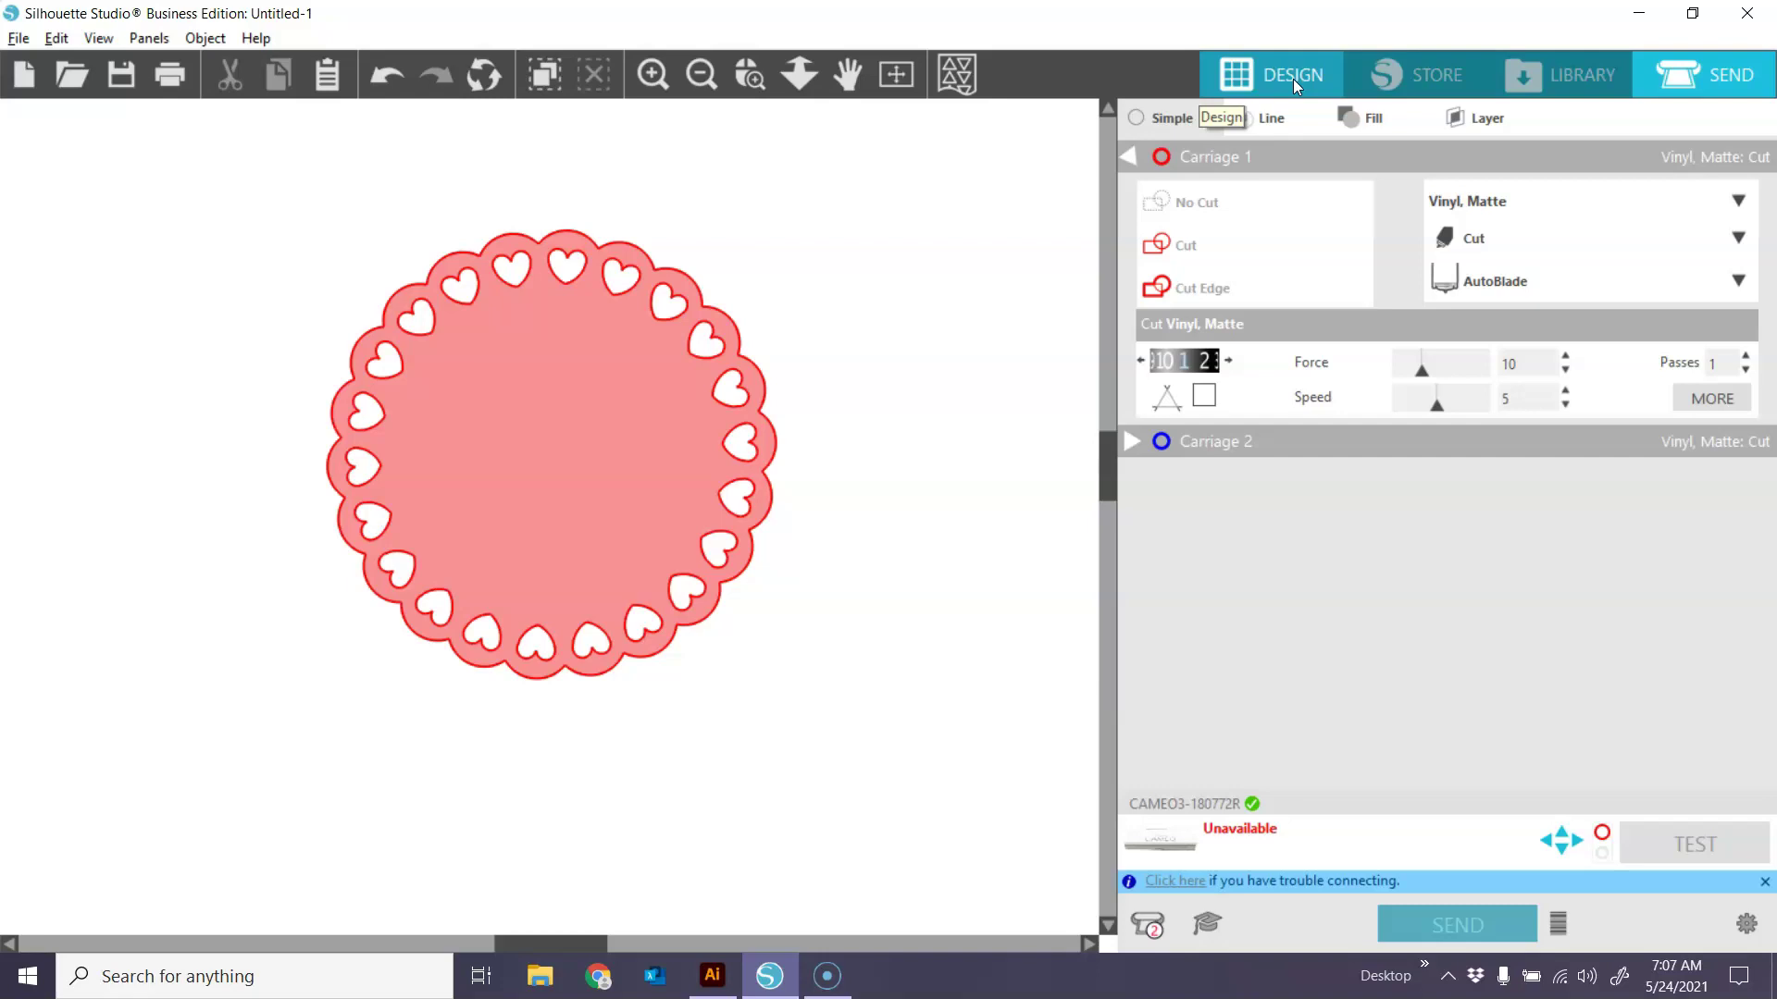
{"action": "left_click", "coordinate": [1291, 80]}
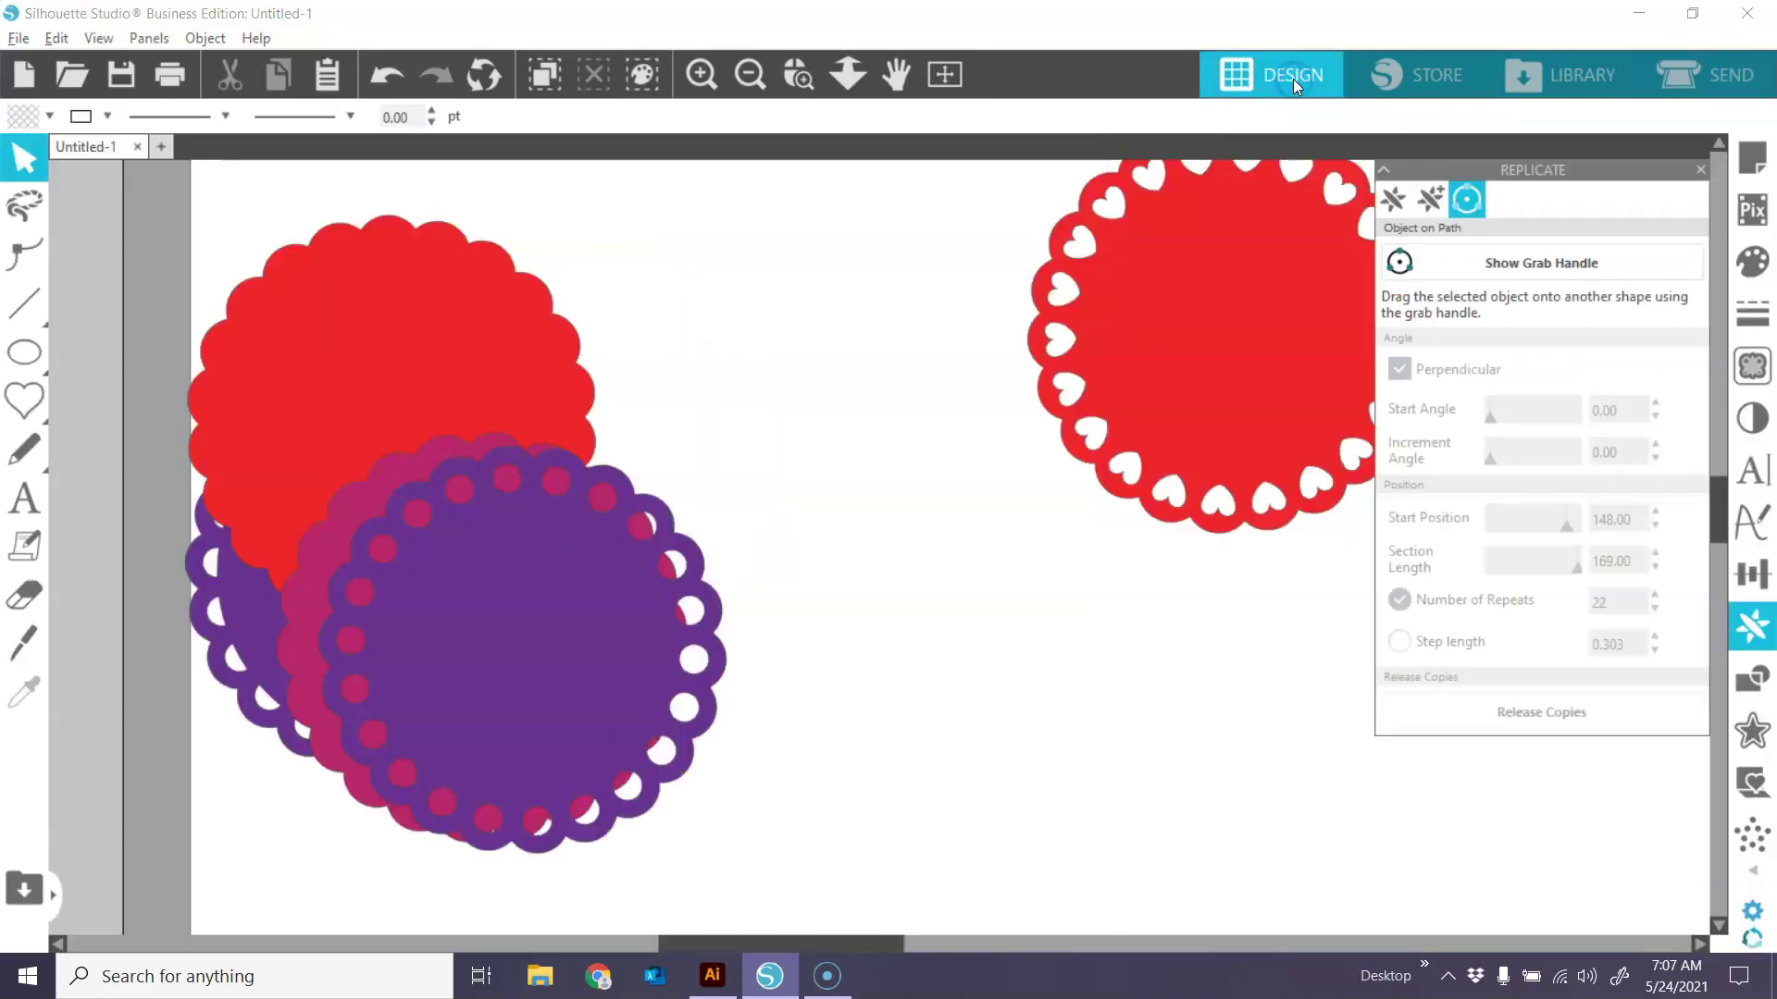
Move the eyelet-edged purple doily slightly away from the stacked doilies.
{"action": "left_click_drag", "start_coordinate": [614, 648], "coordinate": [712, 625]}
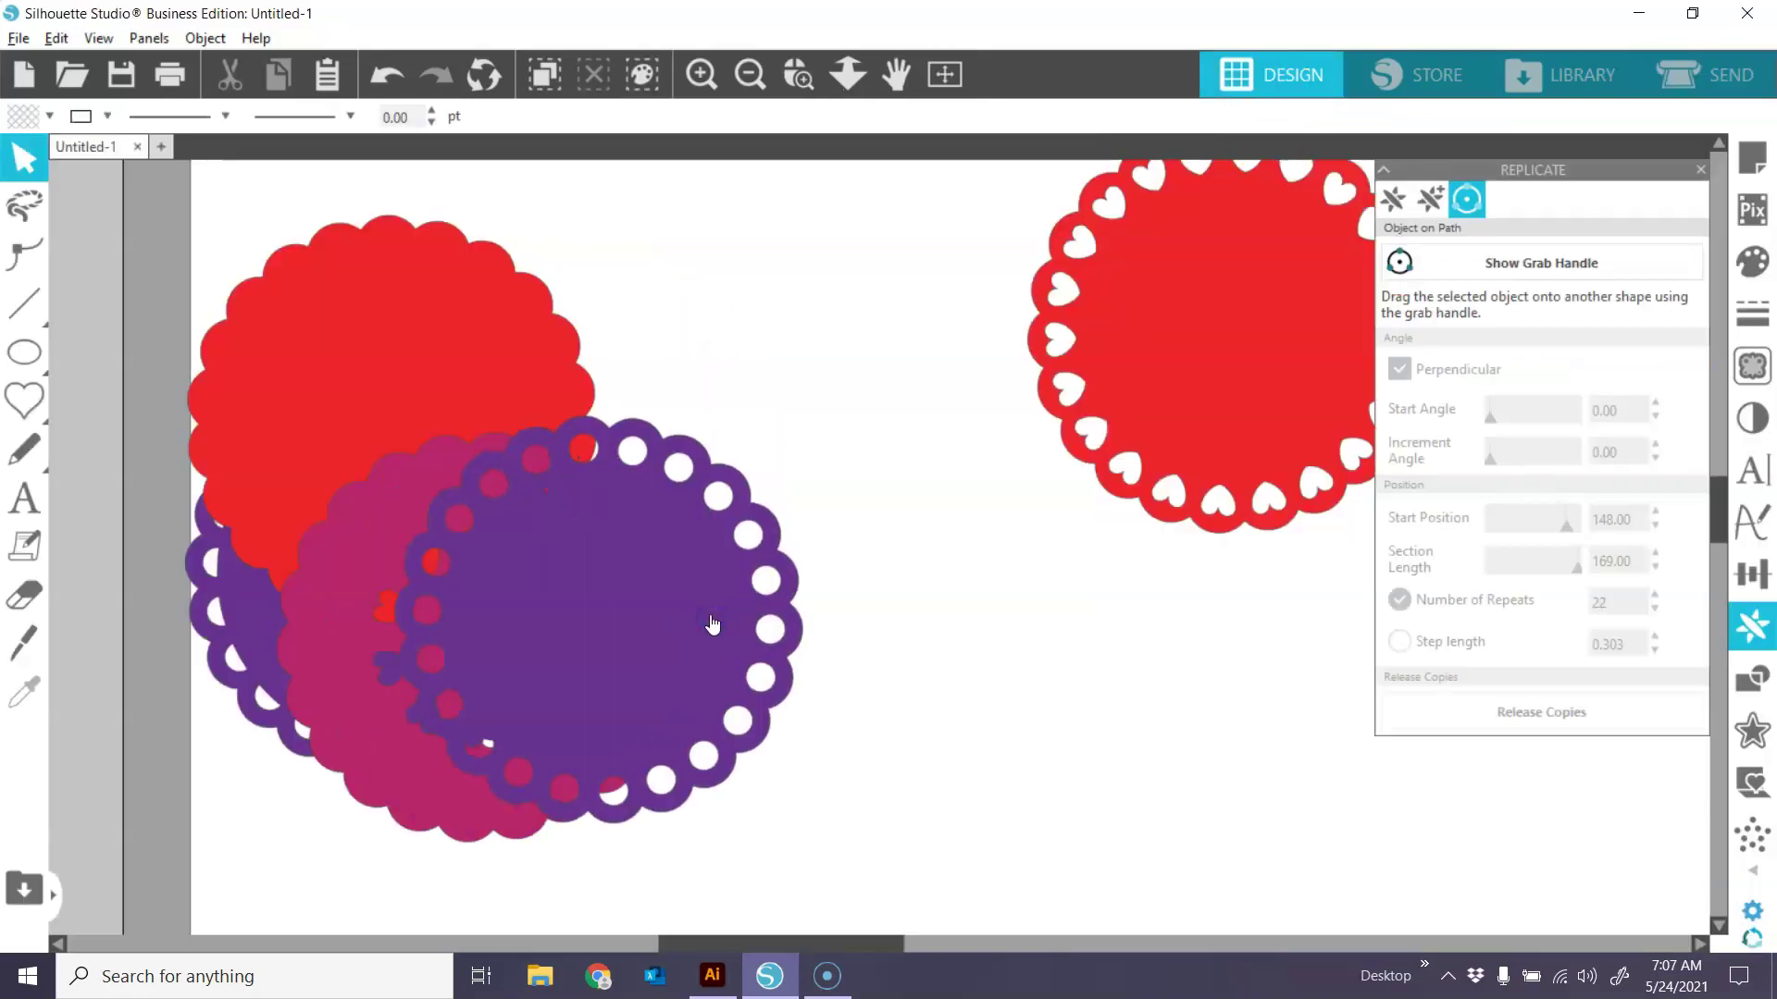